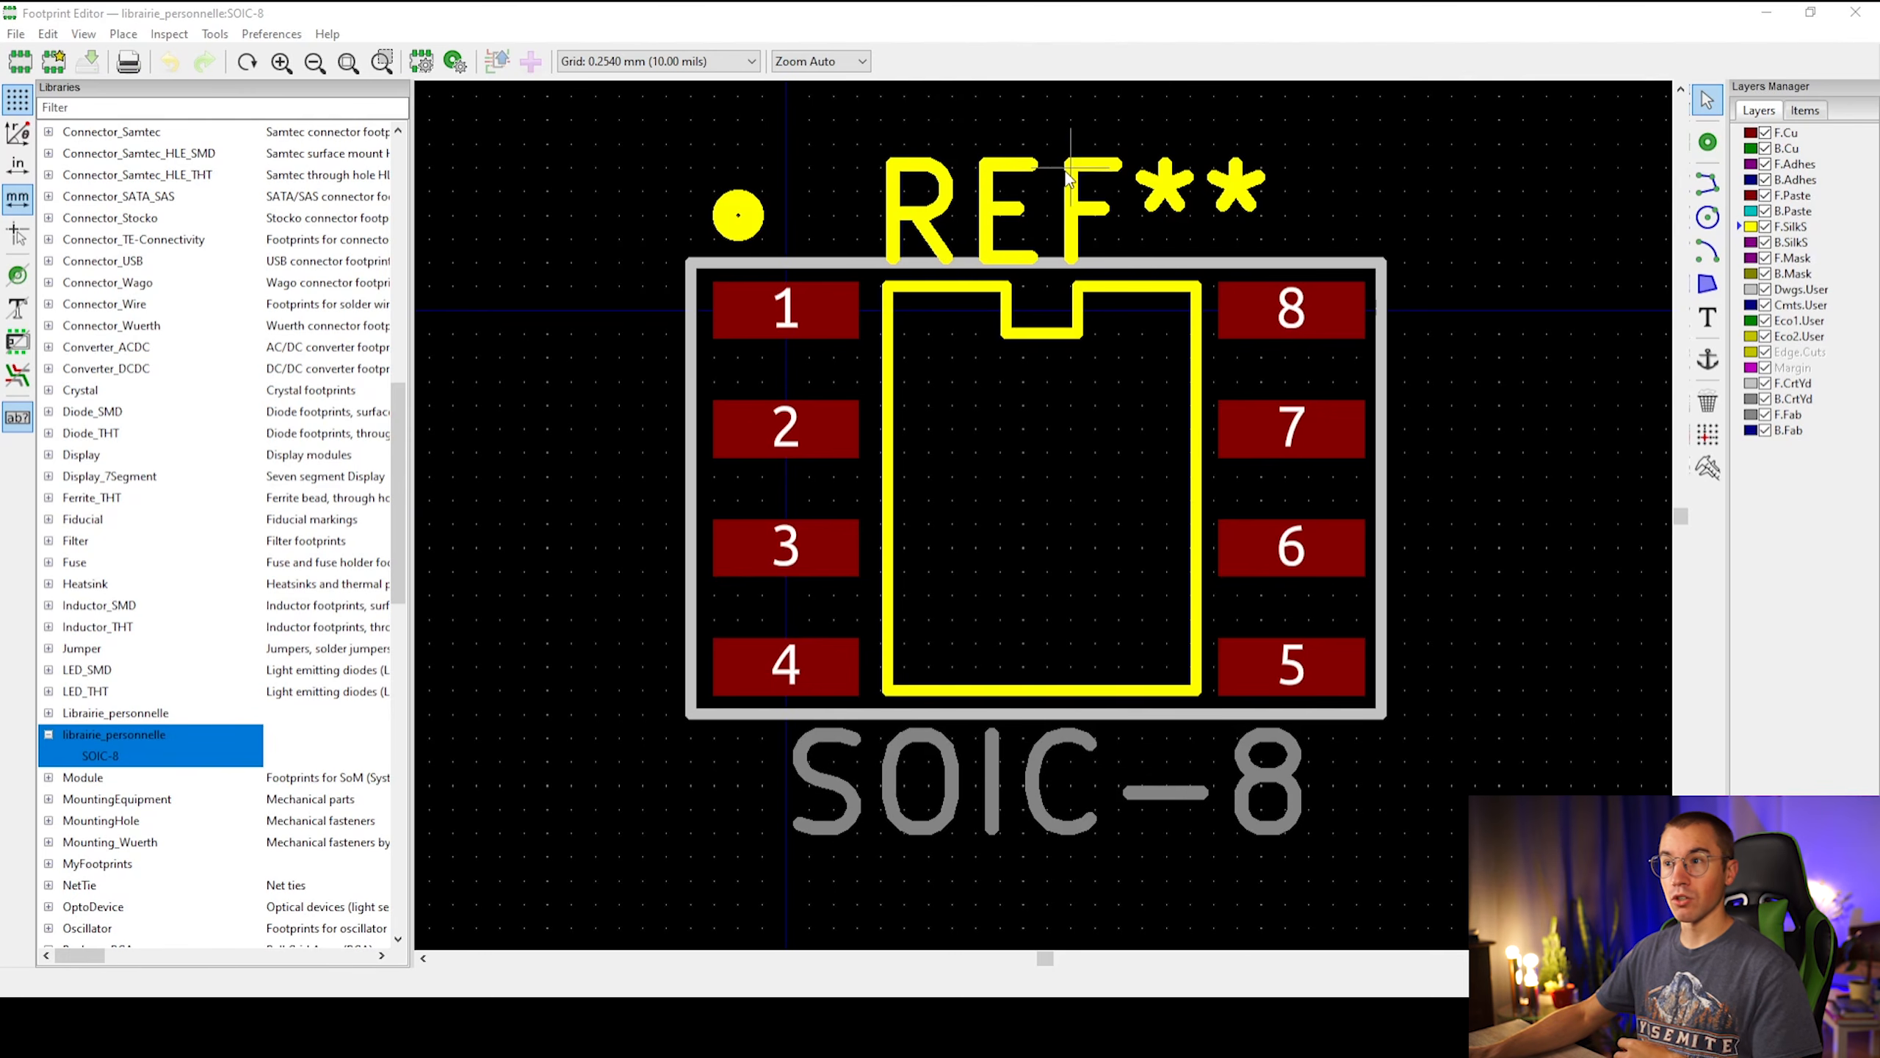
Switch from the SOIC-8 footprint to the Symbol Editor with the 24LC256 symbol
drag(549, 123, 1536, 902)
click(1509, 774)
middle_drag(1493, 610, 1440, 693)
click(1766, 12)
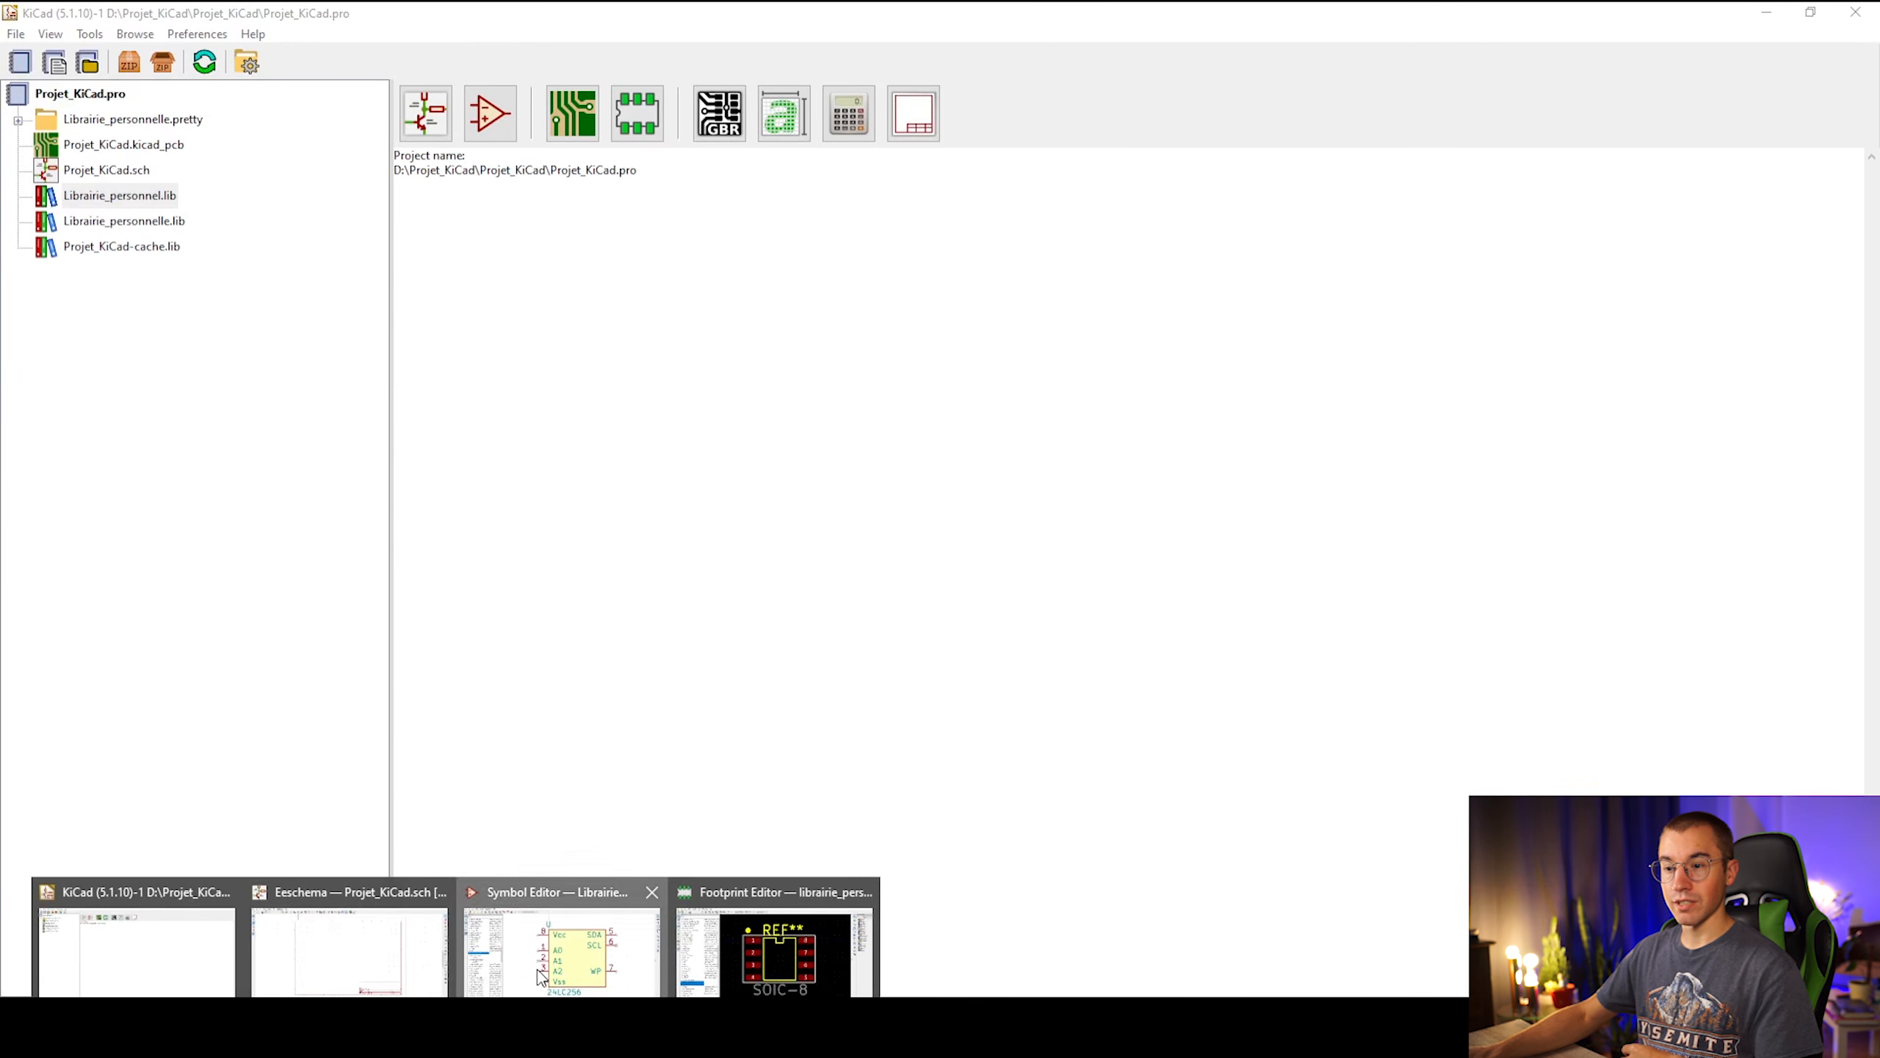
click(570, 963)
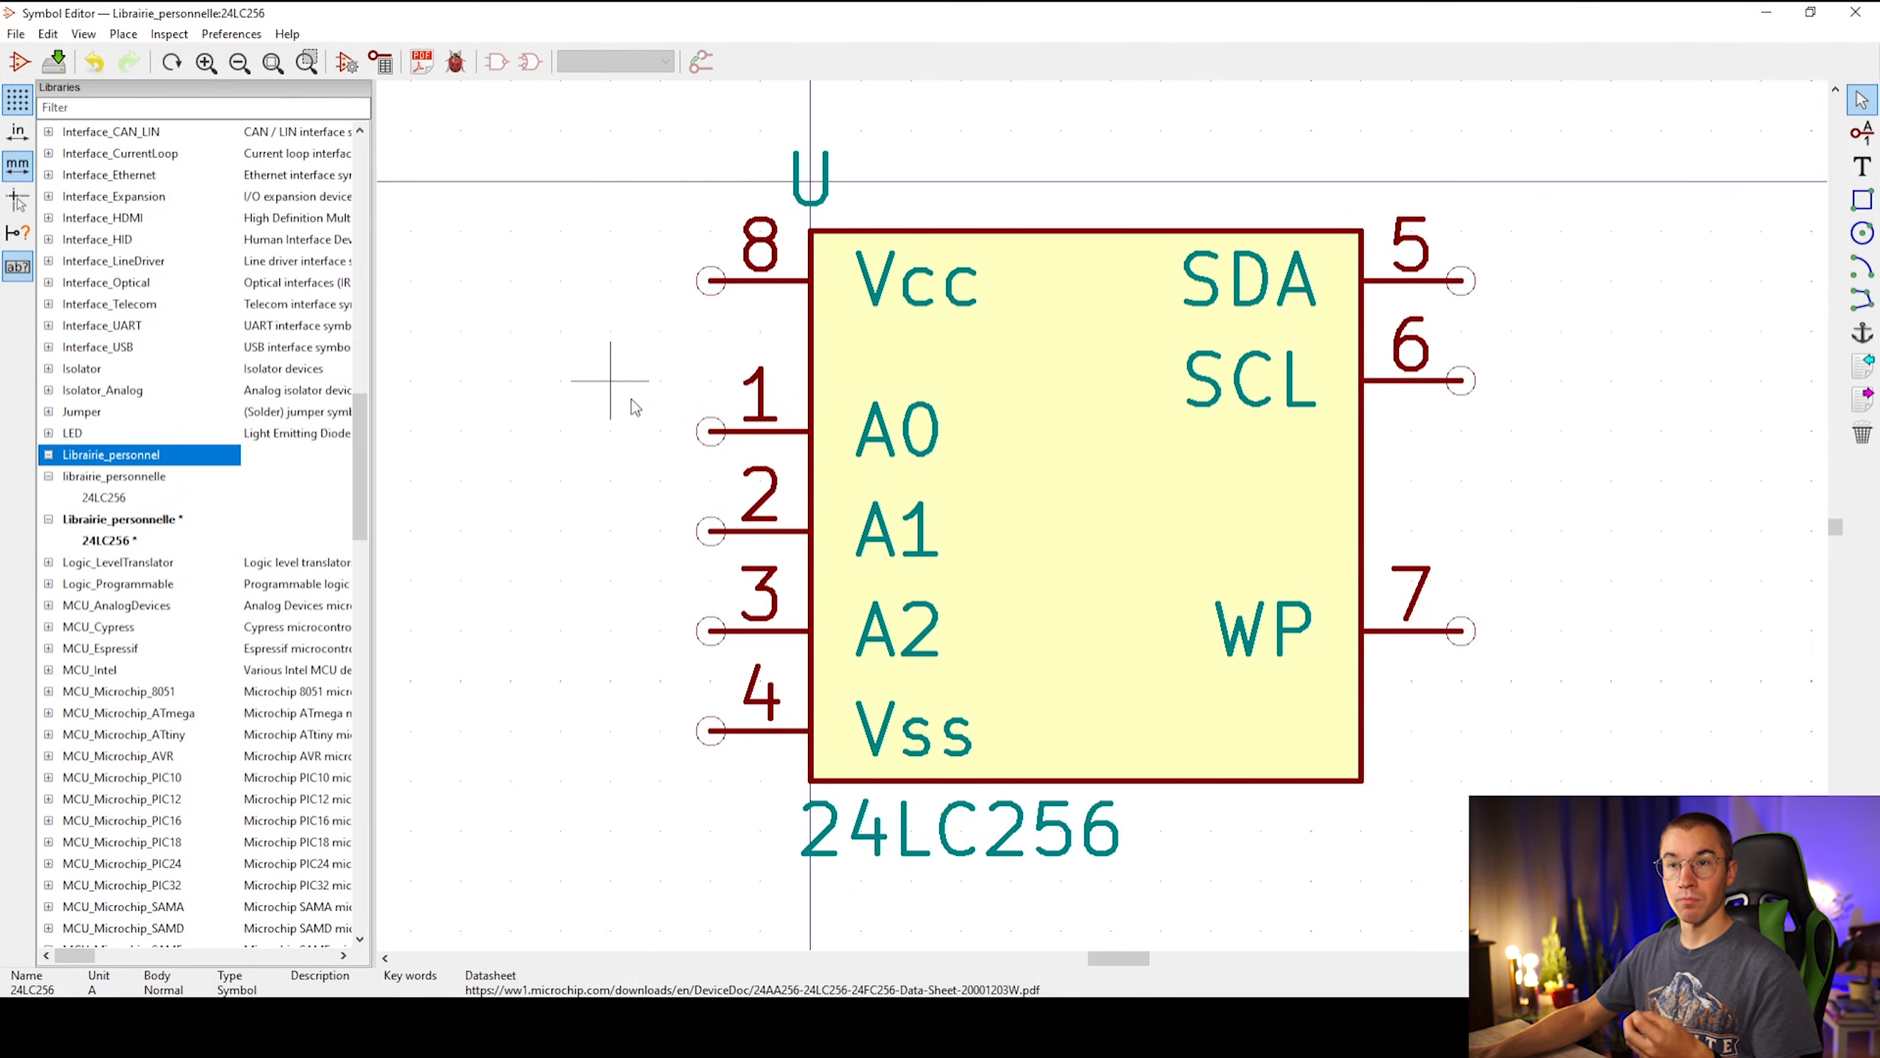
Assign the SOIC-8 footprint from Librairie_personnelle to the 24LC256 symbol and save the symbol libraries
click(347, 64)
click(909, 391)
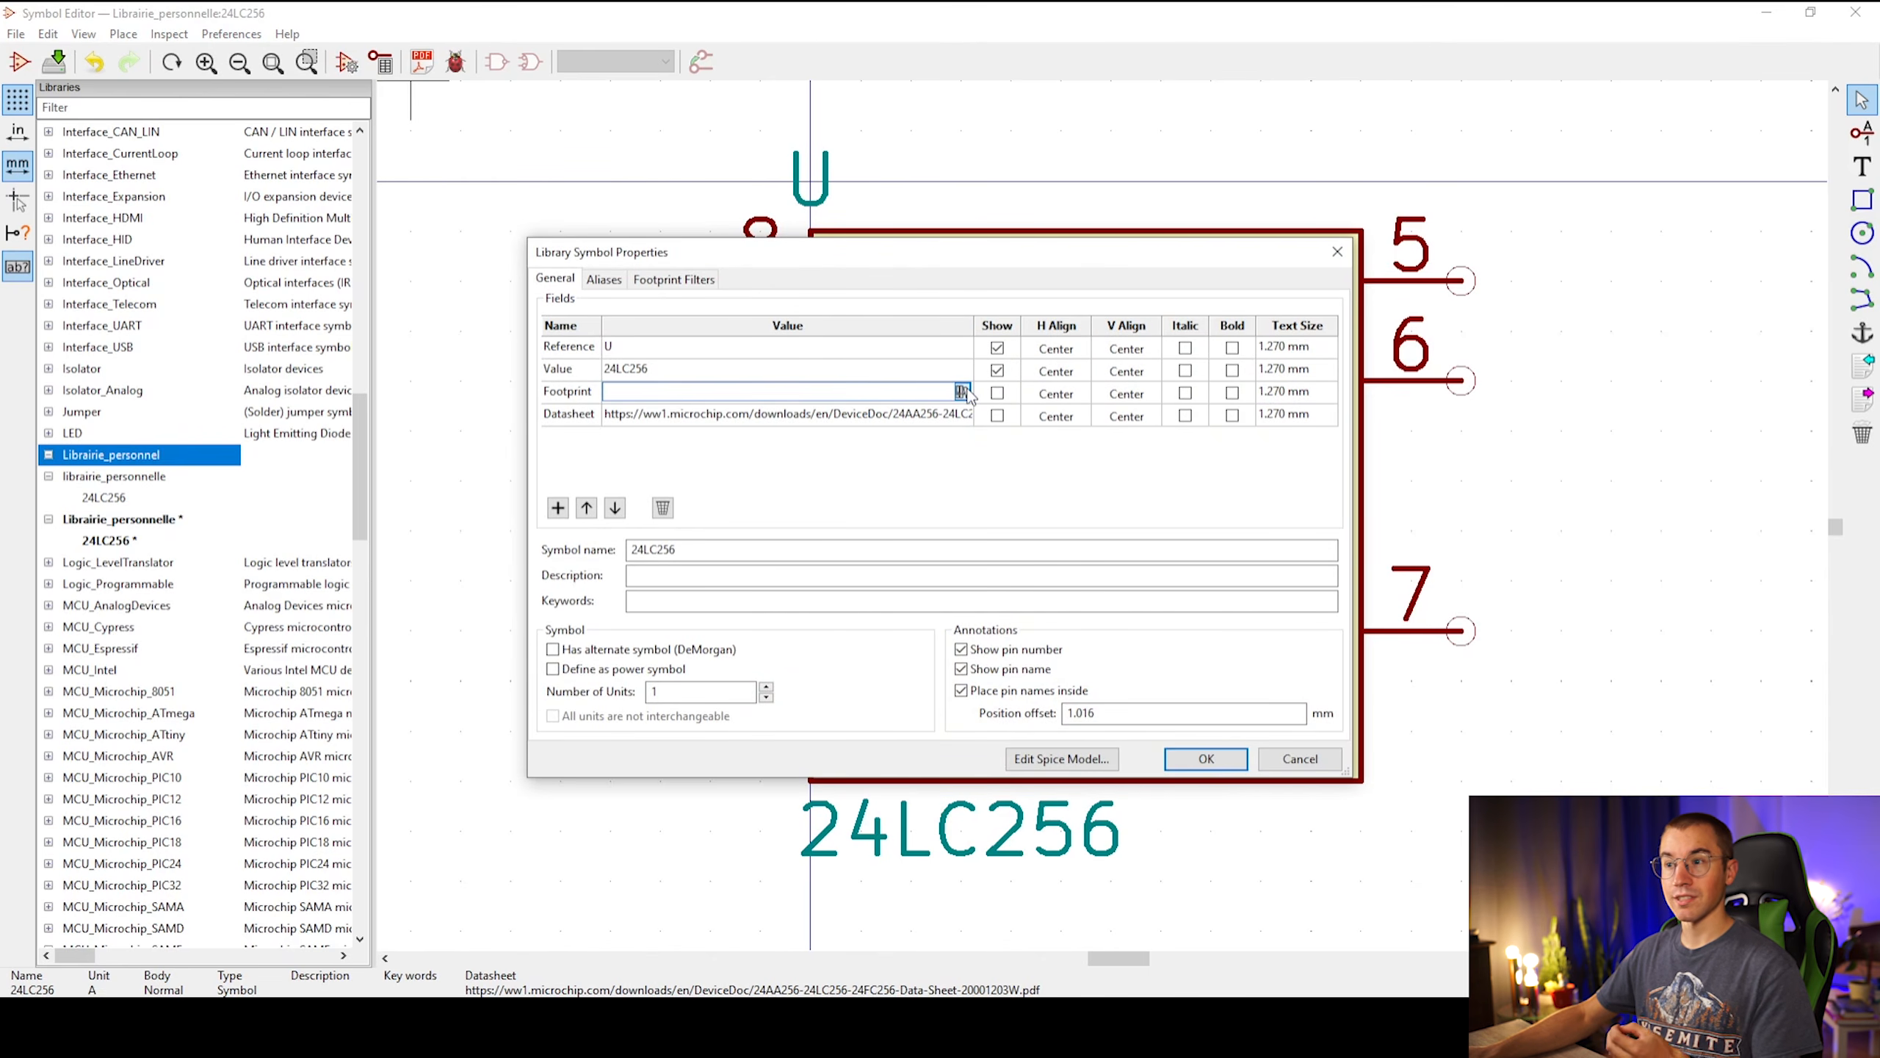
click(962, 392)
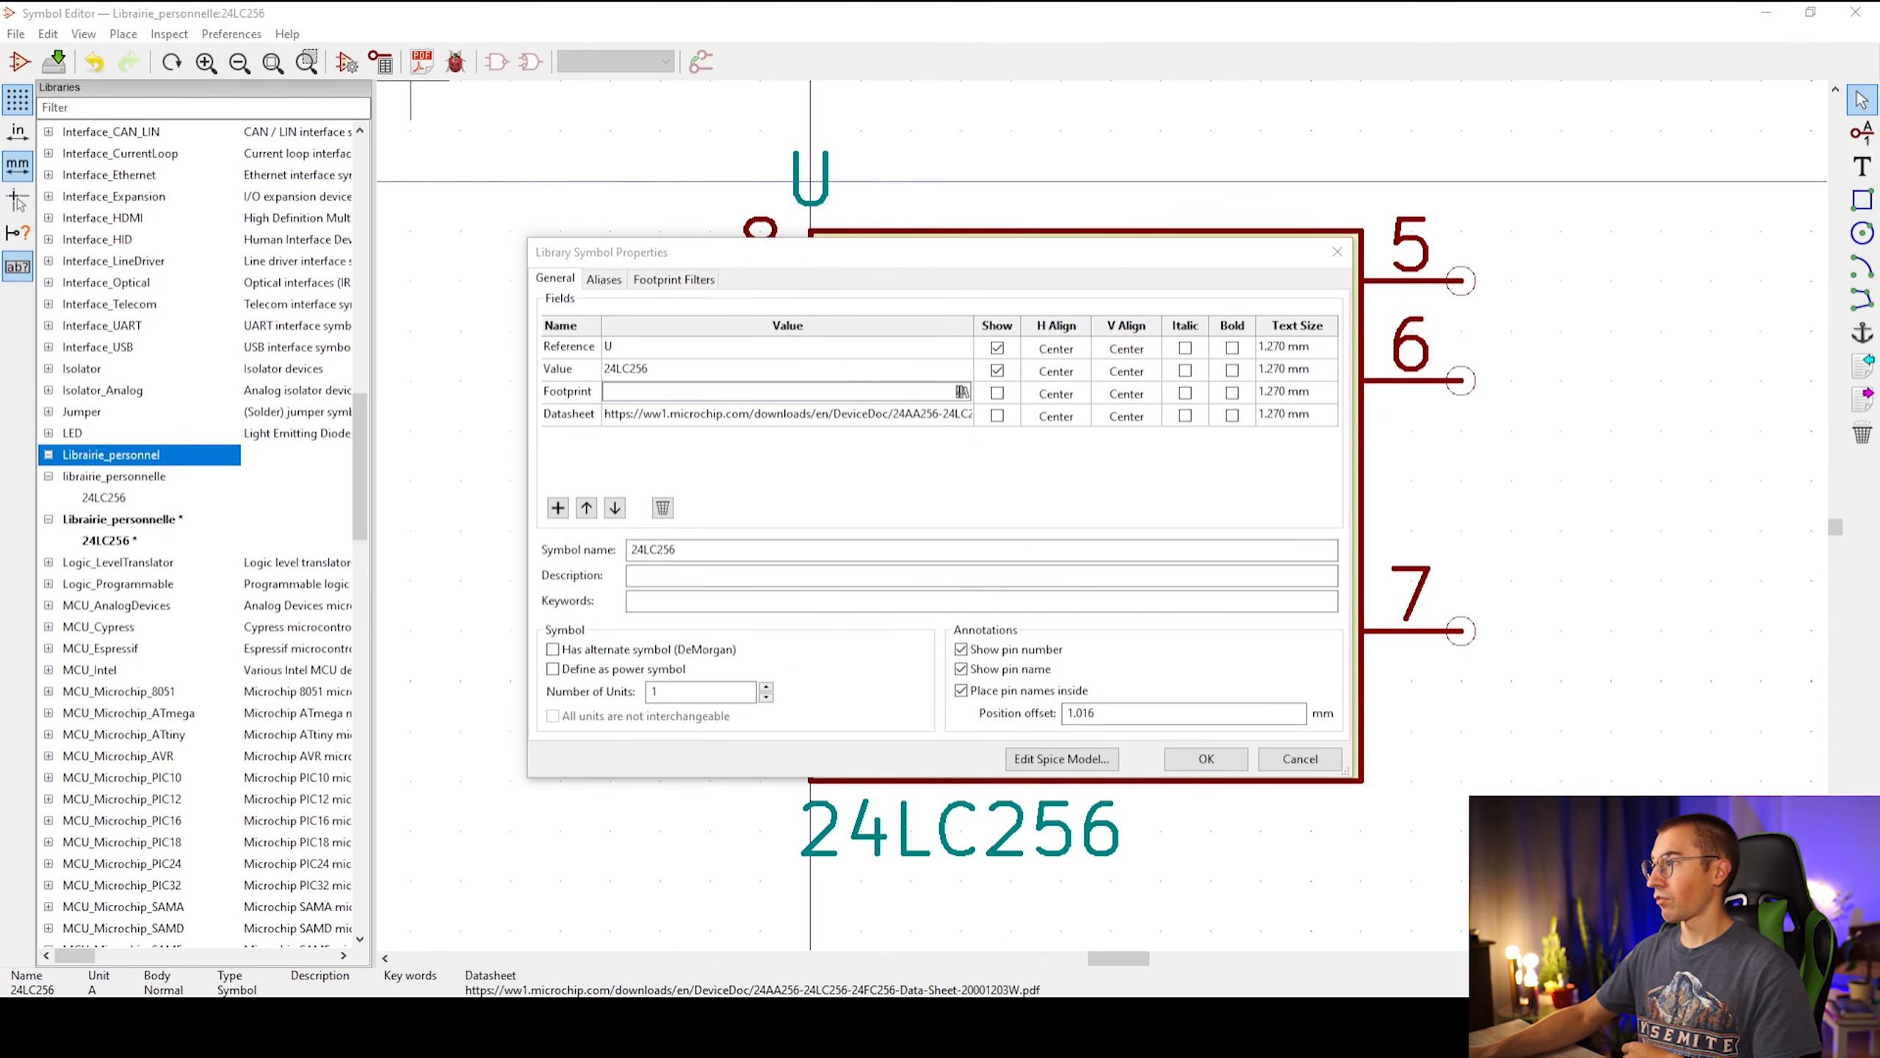
scroll(663, 429, down, 5)
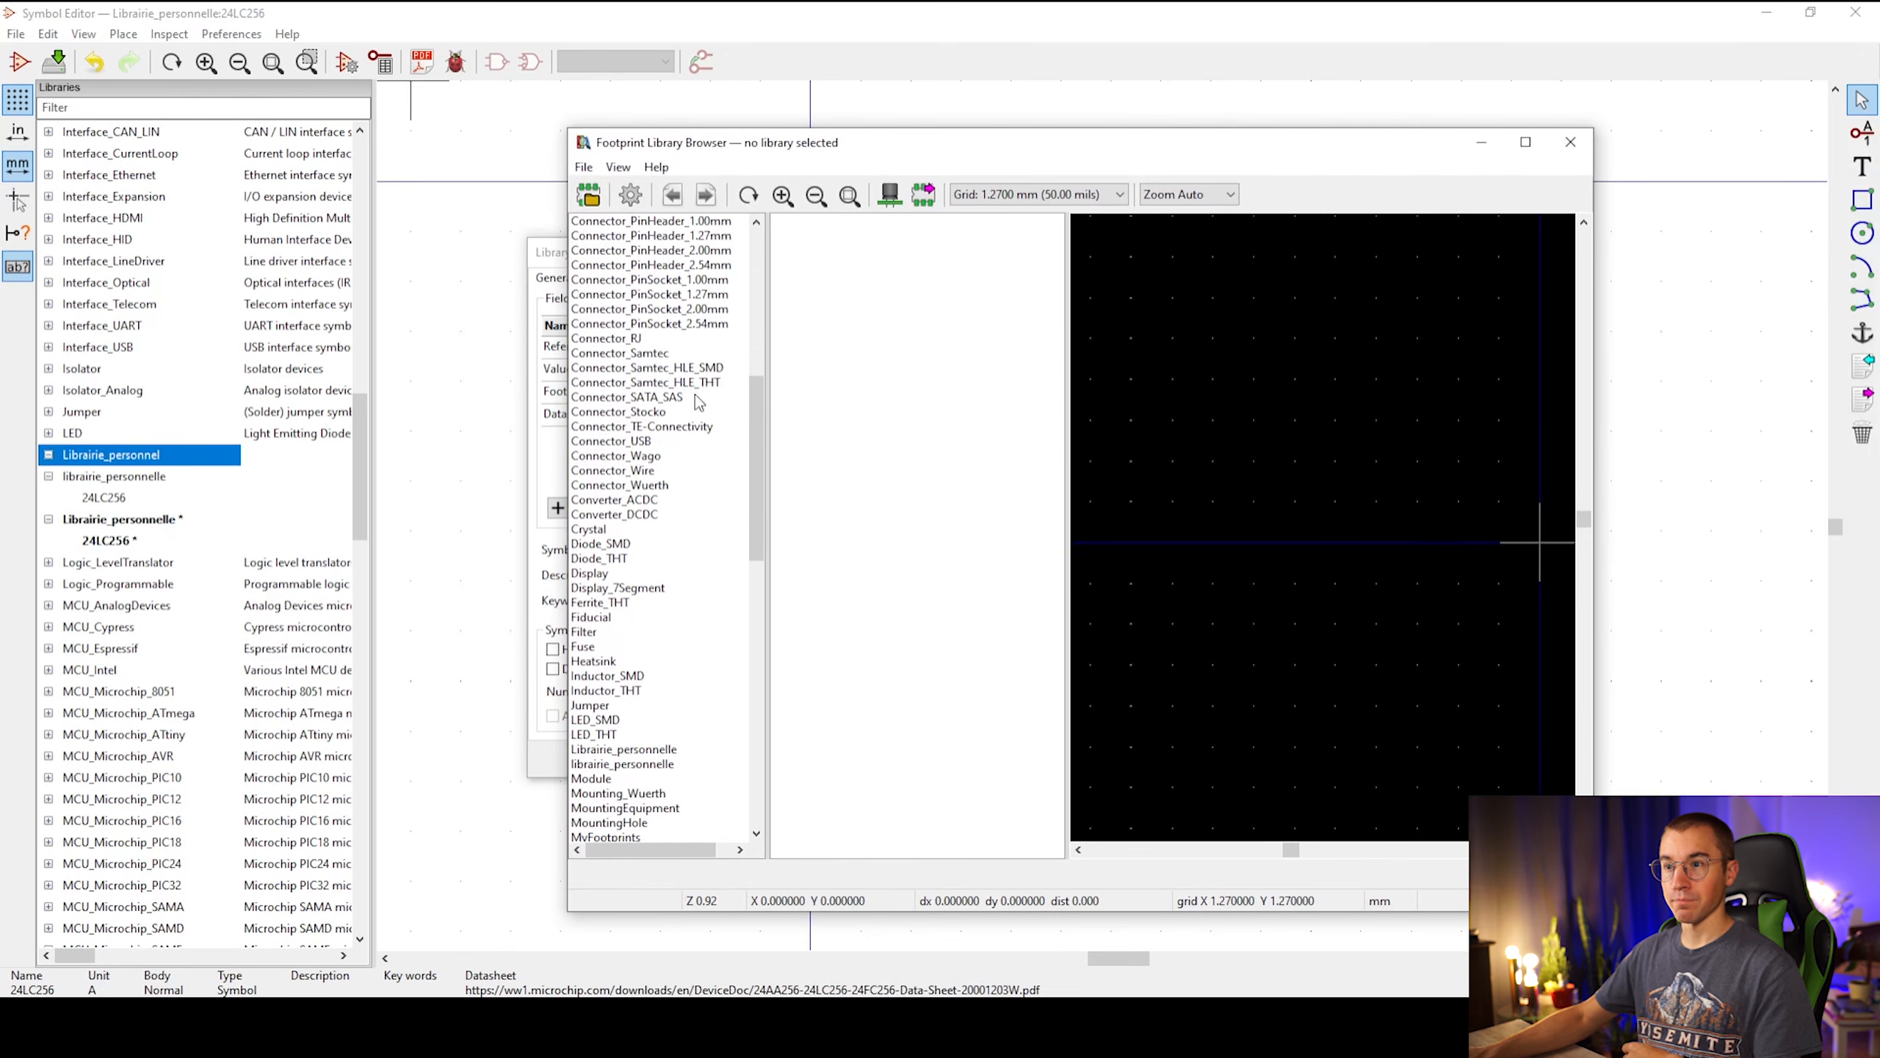
scroll(752, 426, down, 6)
click(674, 502)
click(660, 486)
click(807, 222)
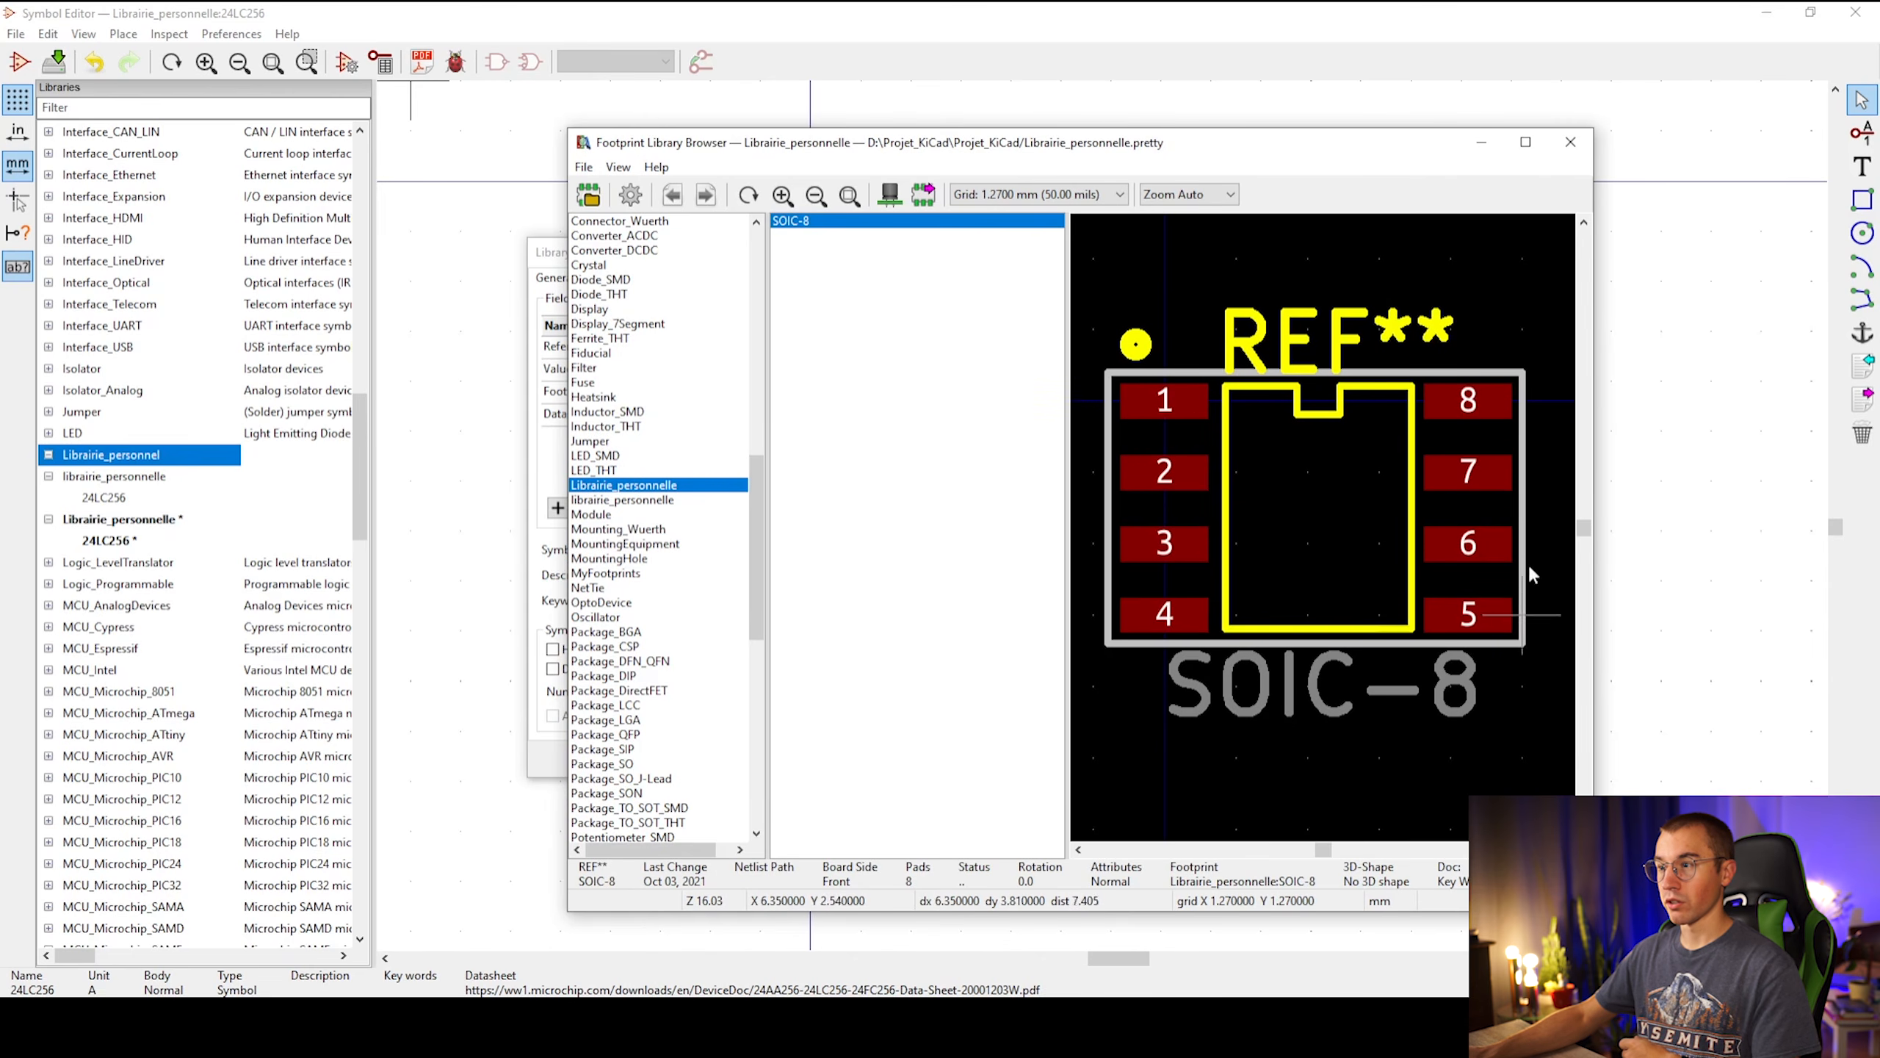
double_click(788, 221)
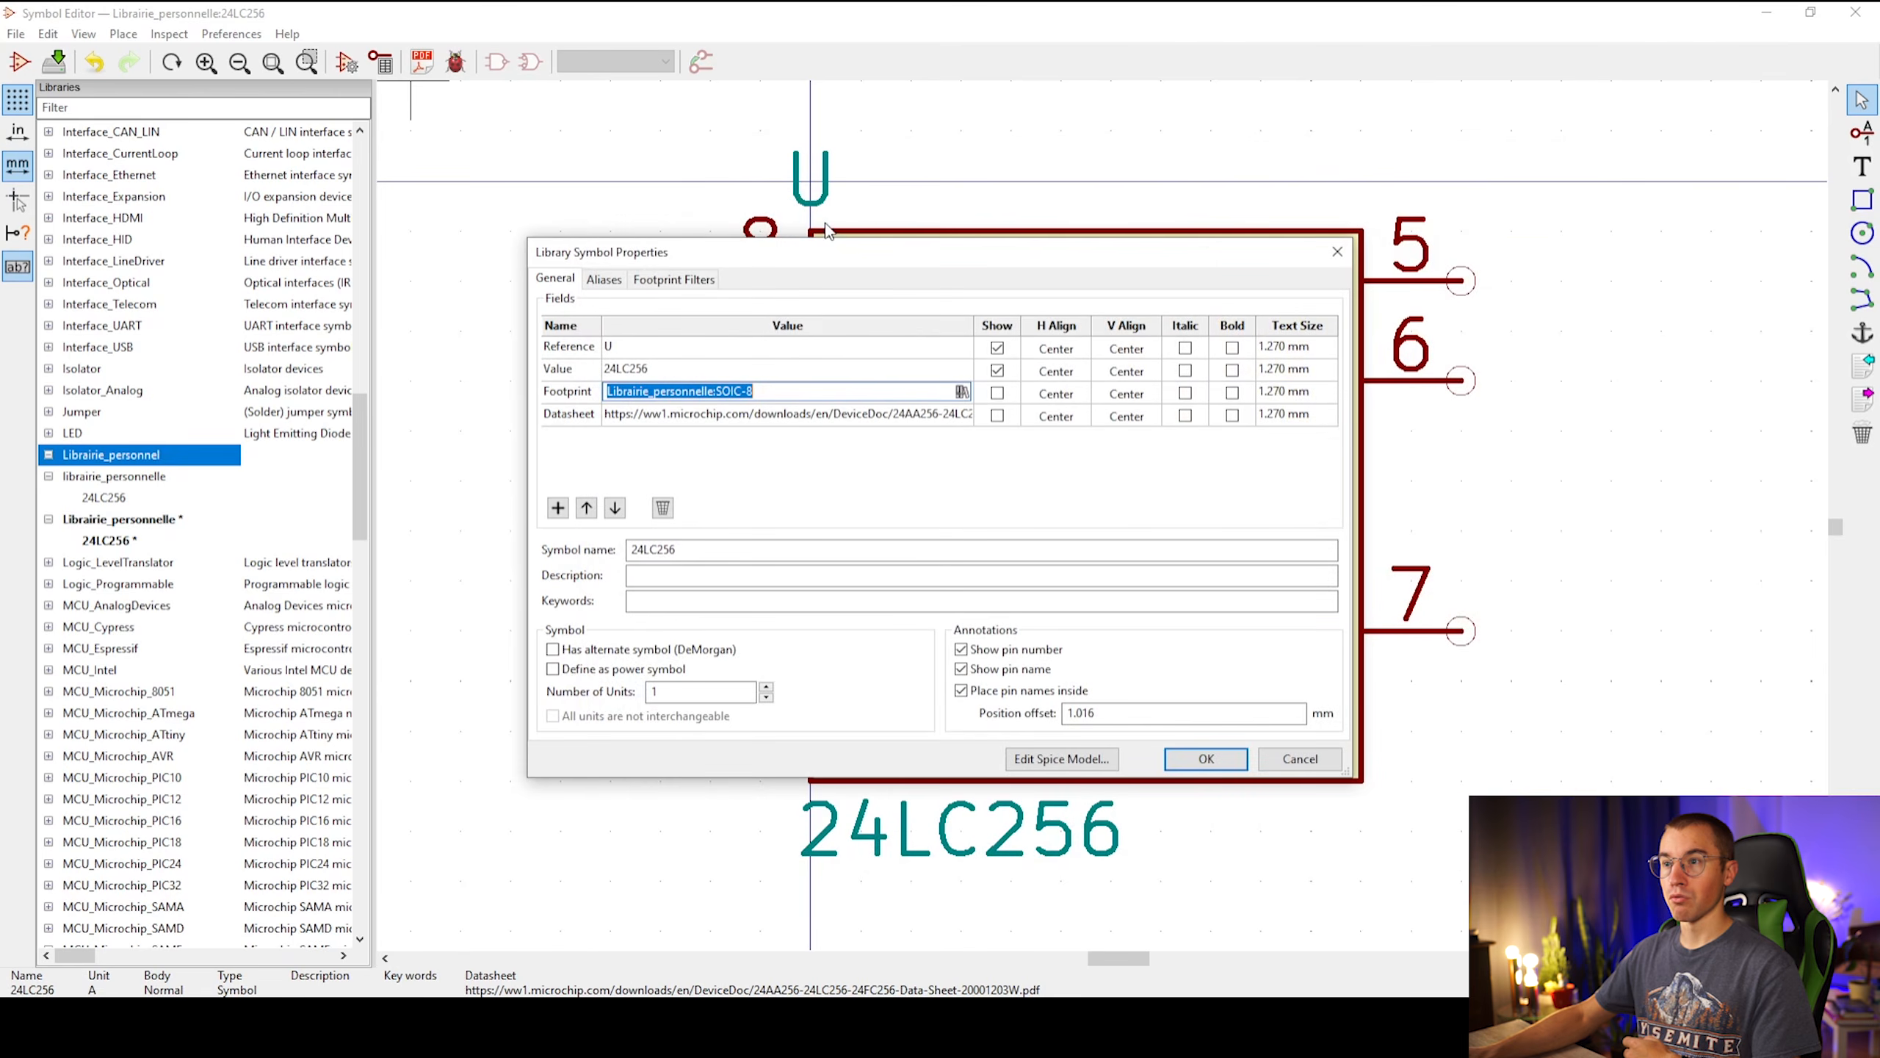
click(789, 388)
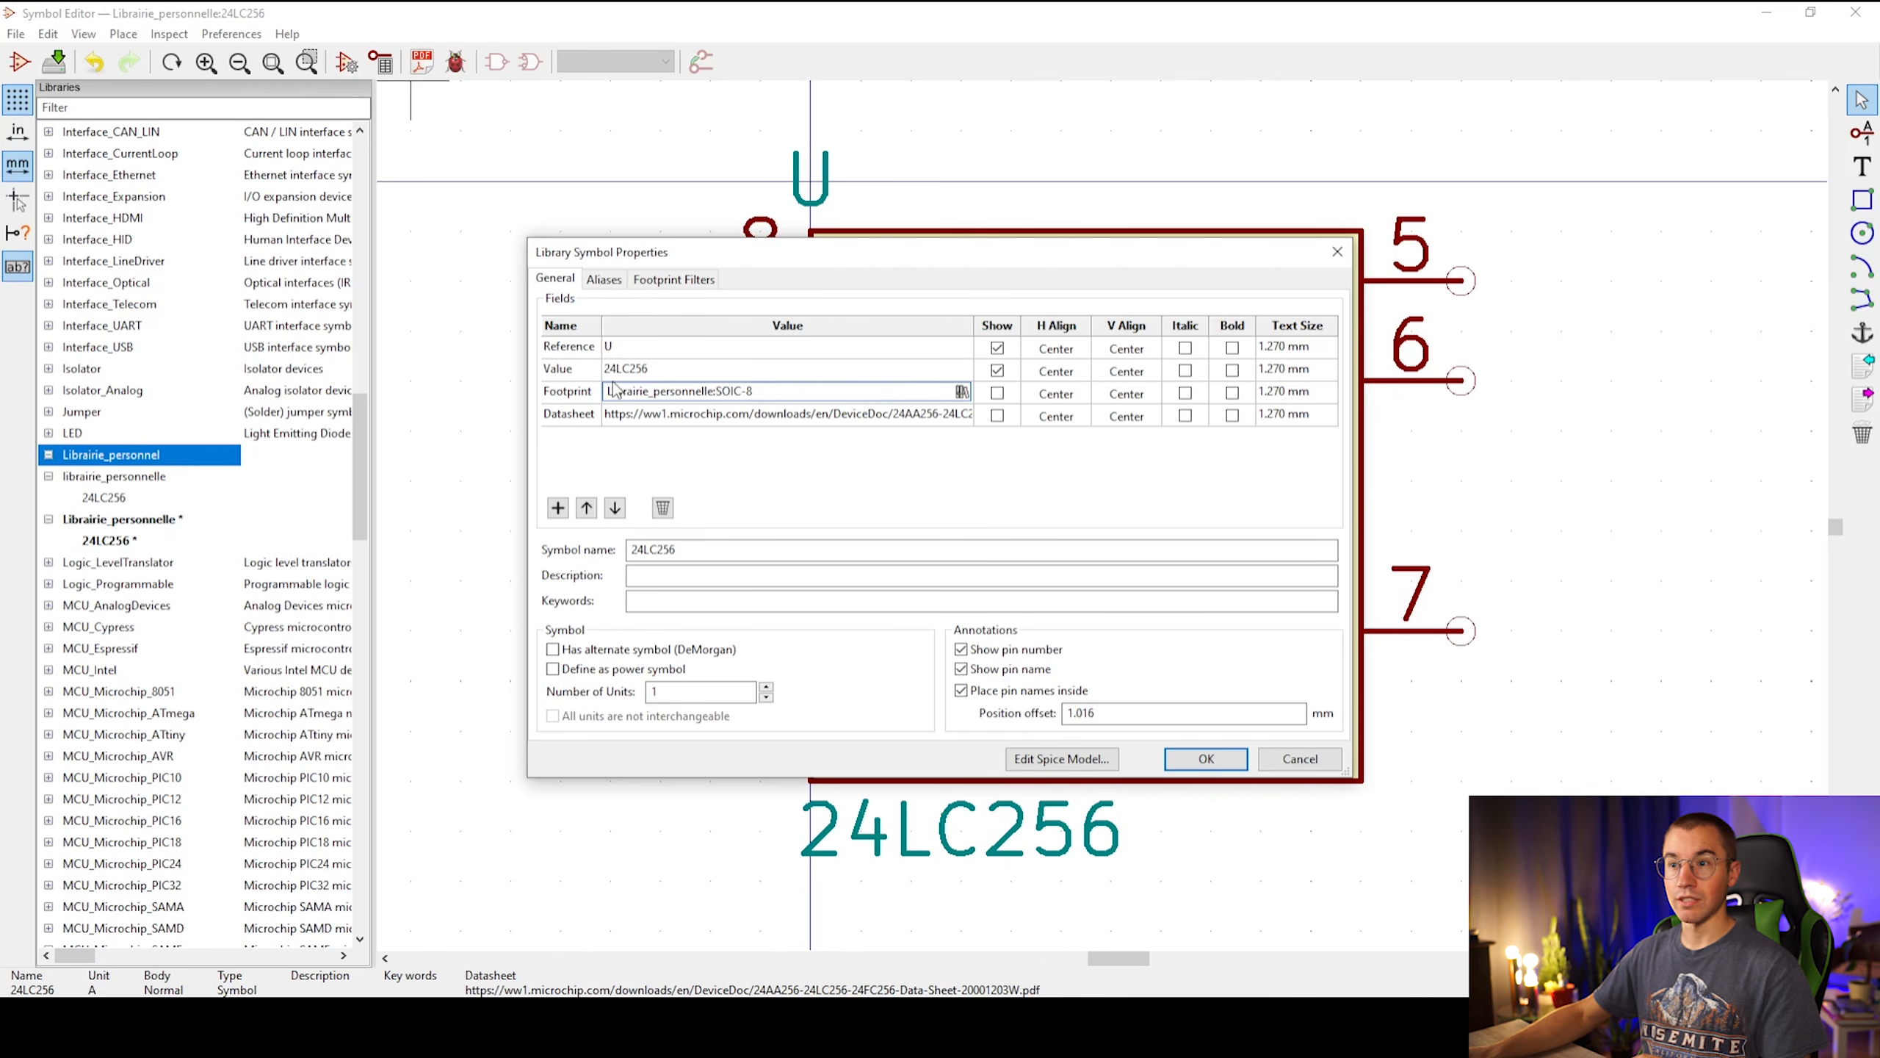
click(1206, 759)
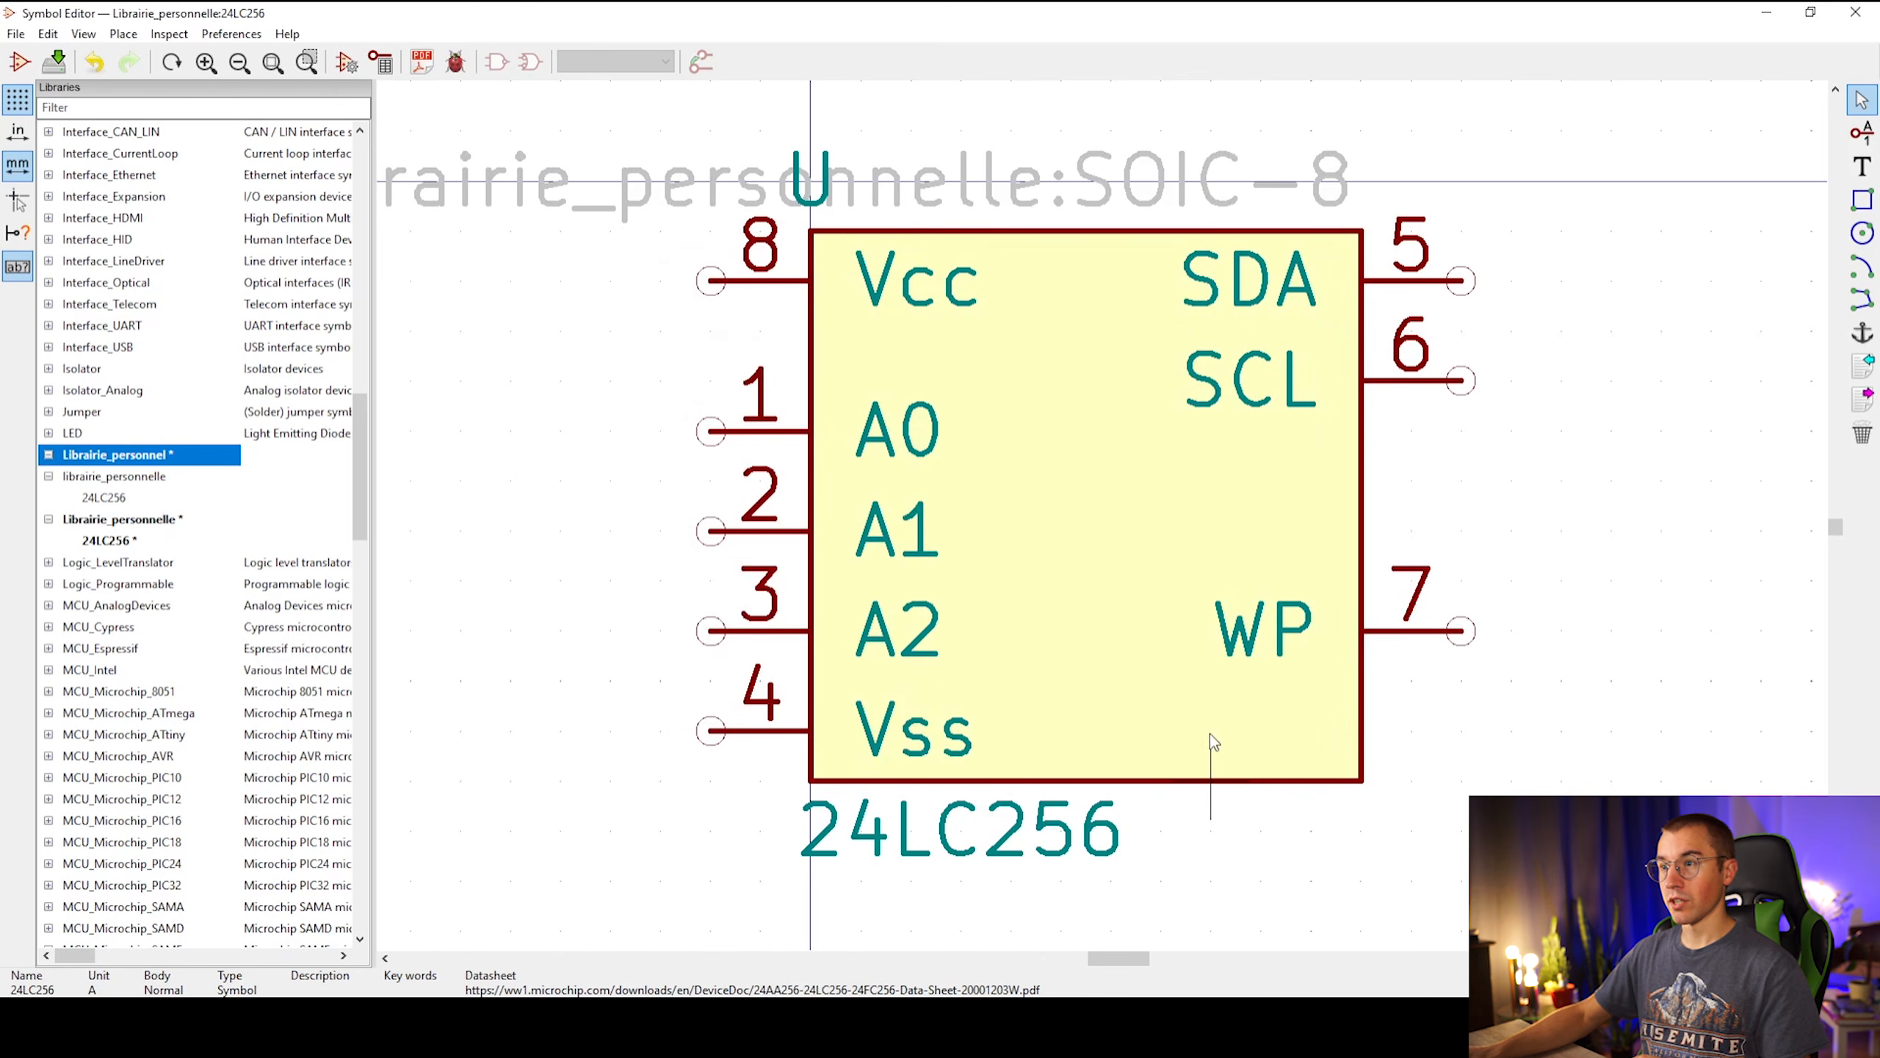
click(58, 62)
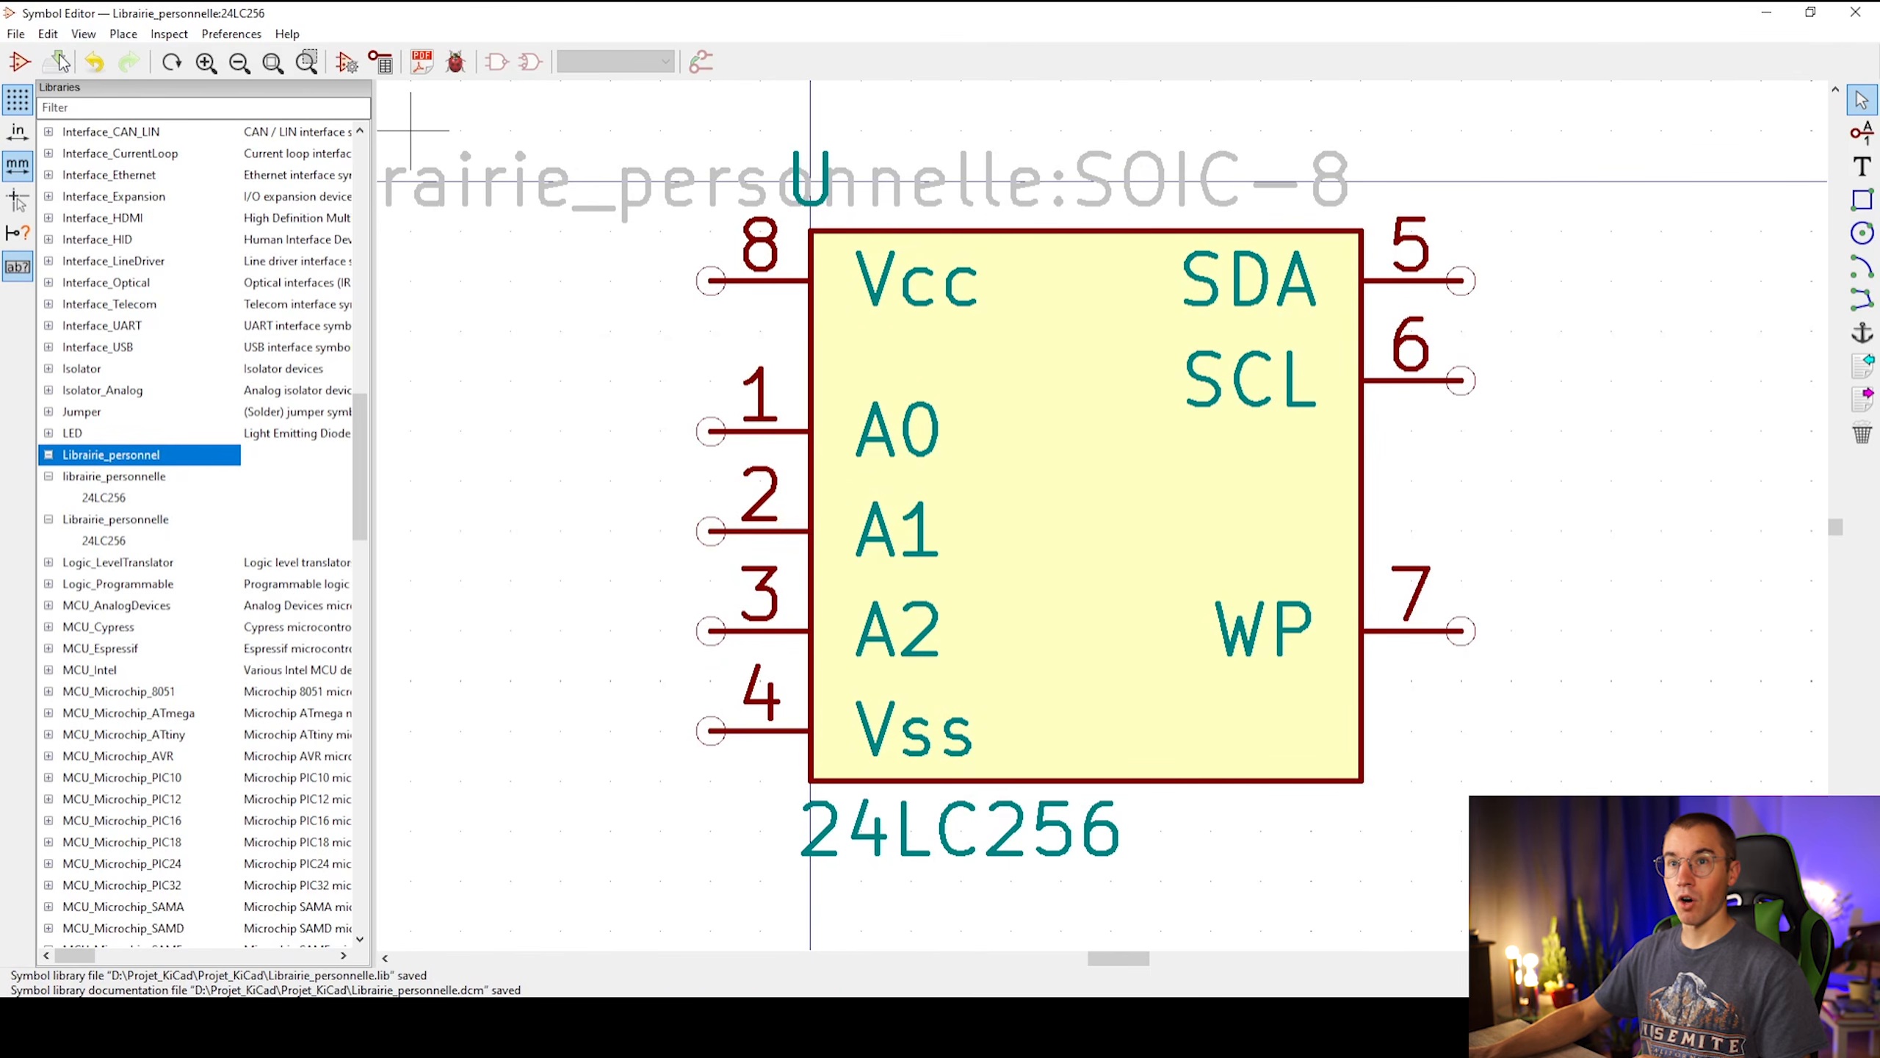
Return to the project manager and open the schematic Projet_KiCad.sch
click(1768, 11)
click(1041, 363)
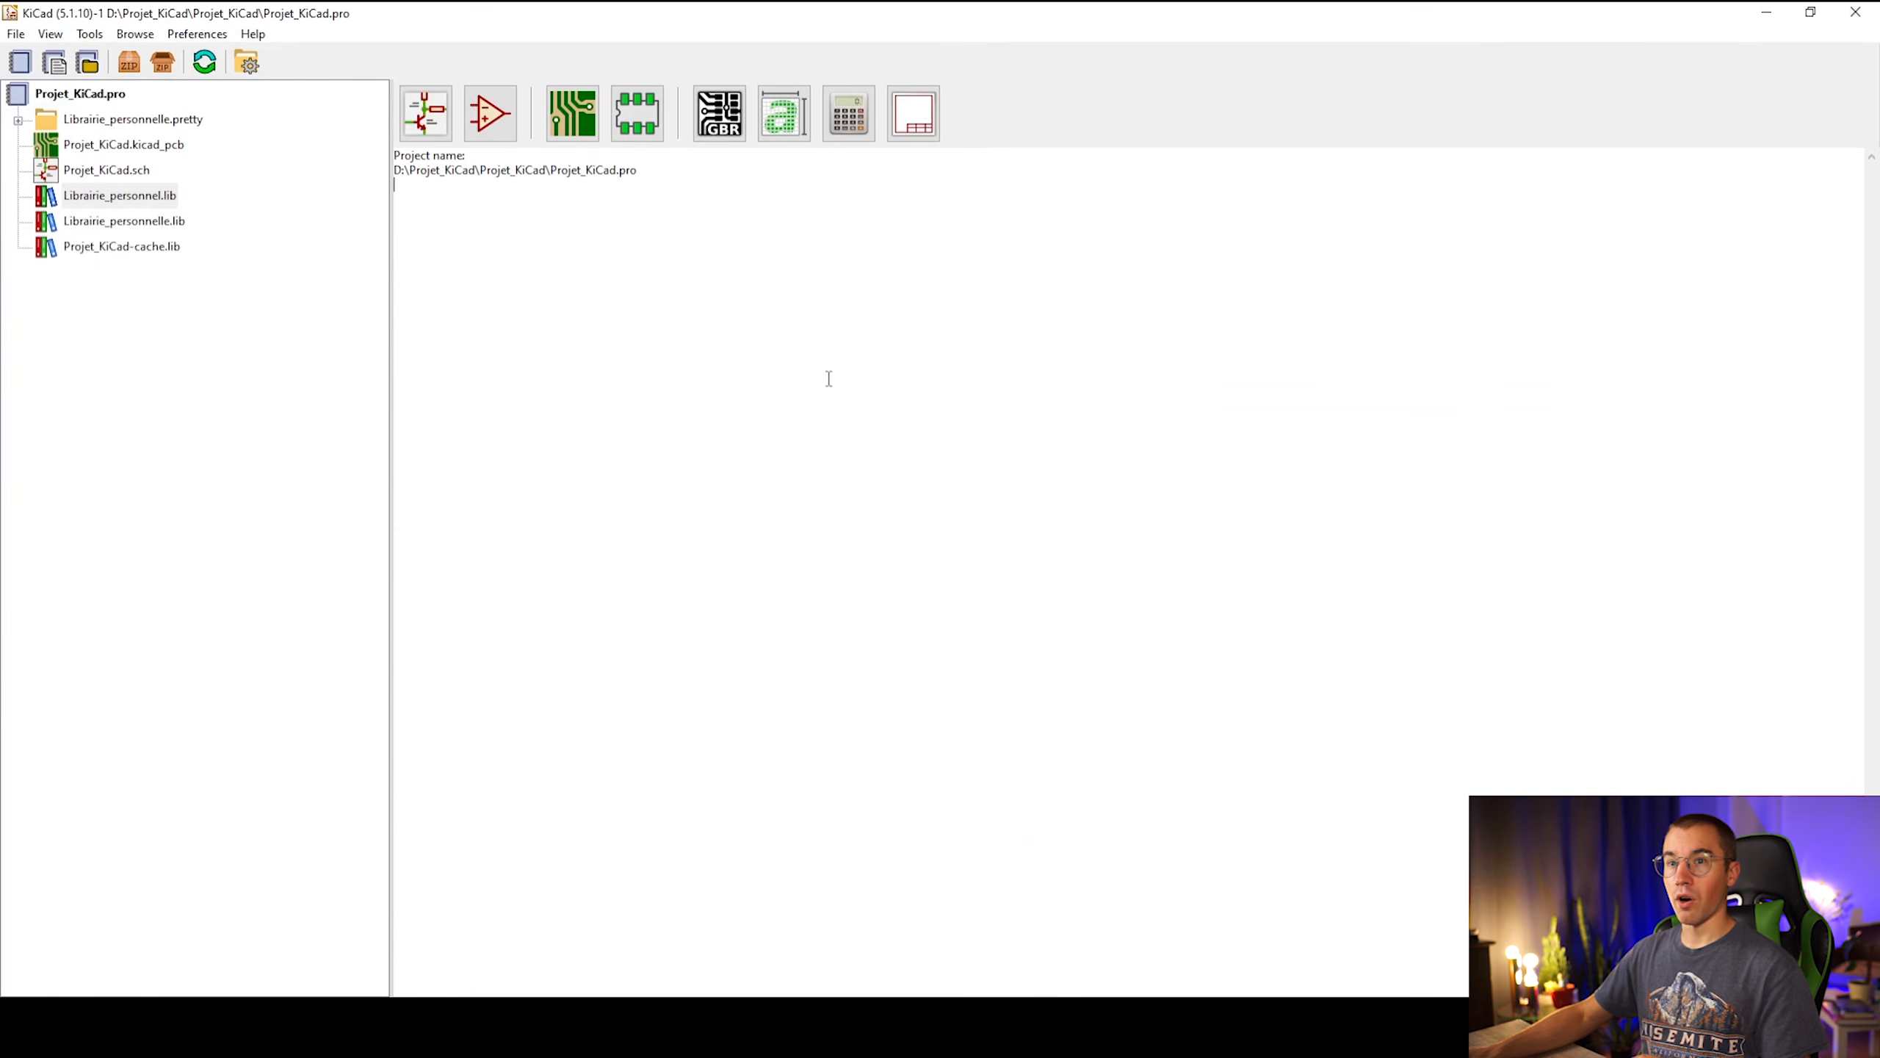
click(119, 175)
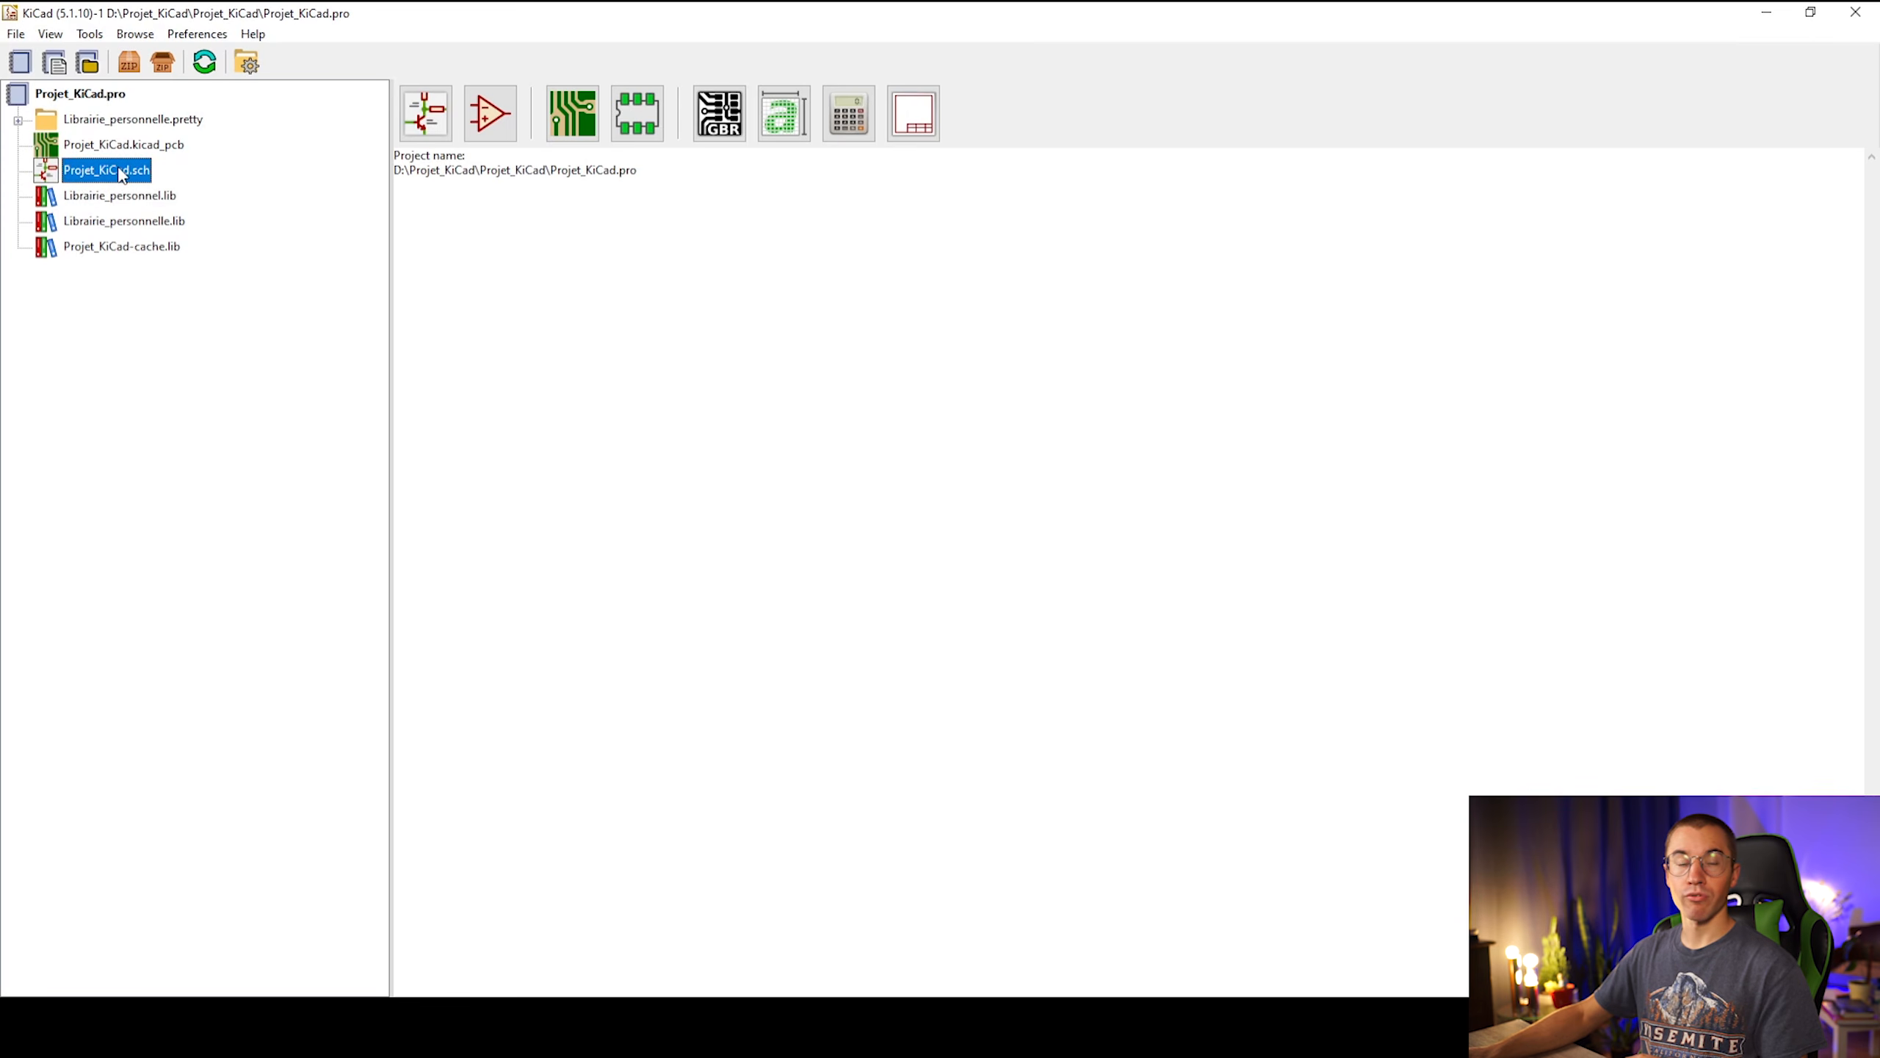
double_click(119, 174)
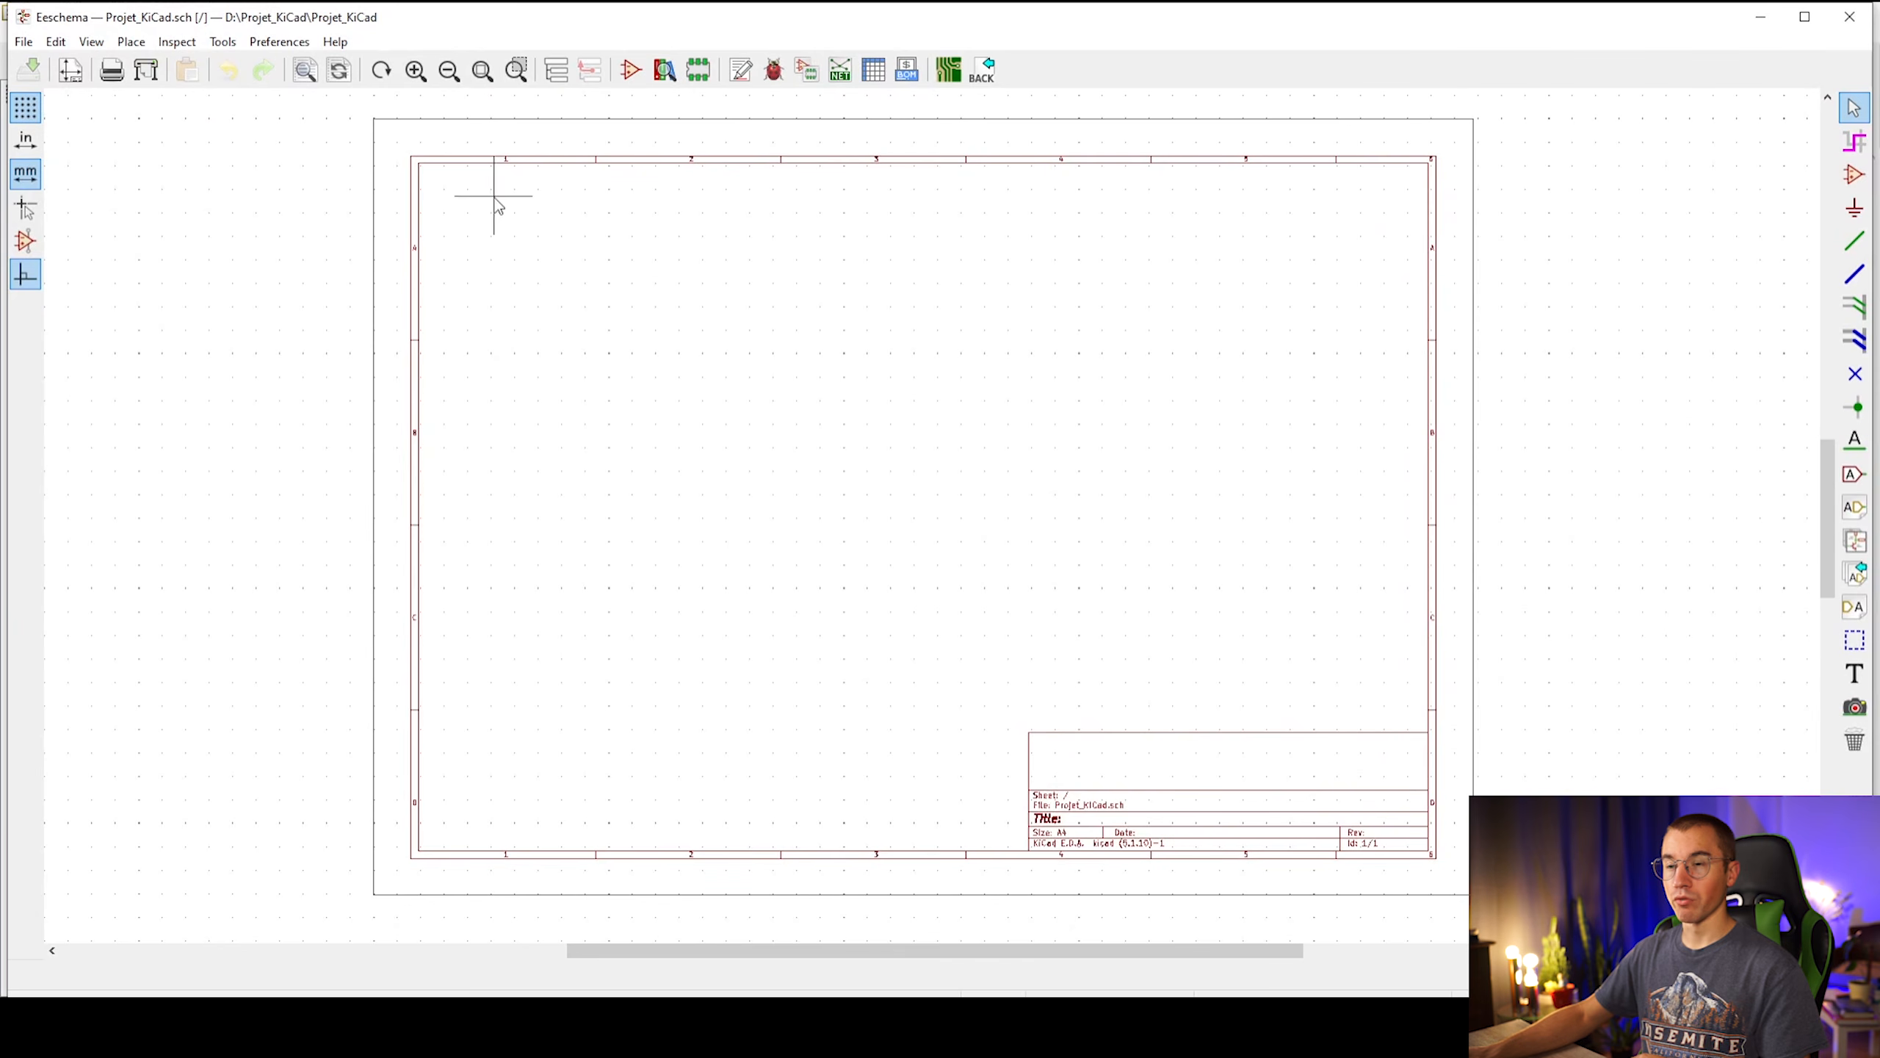
Place the 24LC256 symbol from the Librairie_personnel library near the middle of the schematic sheet
drag(1462, 901, 600, 491)
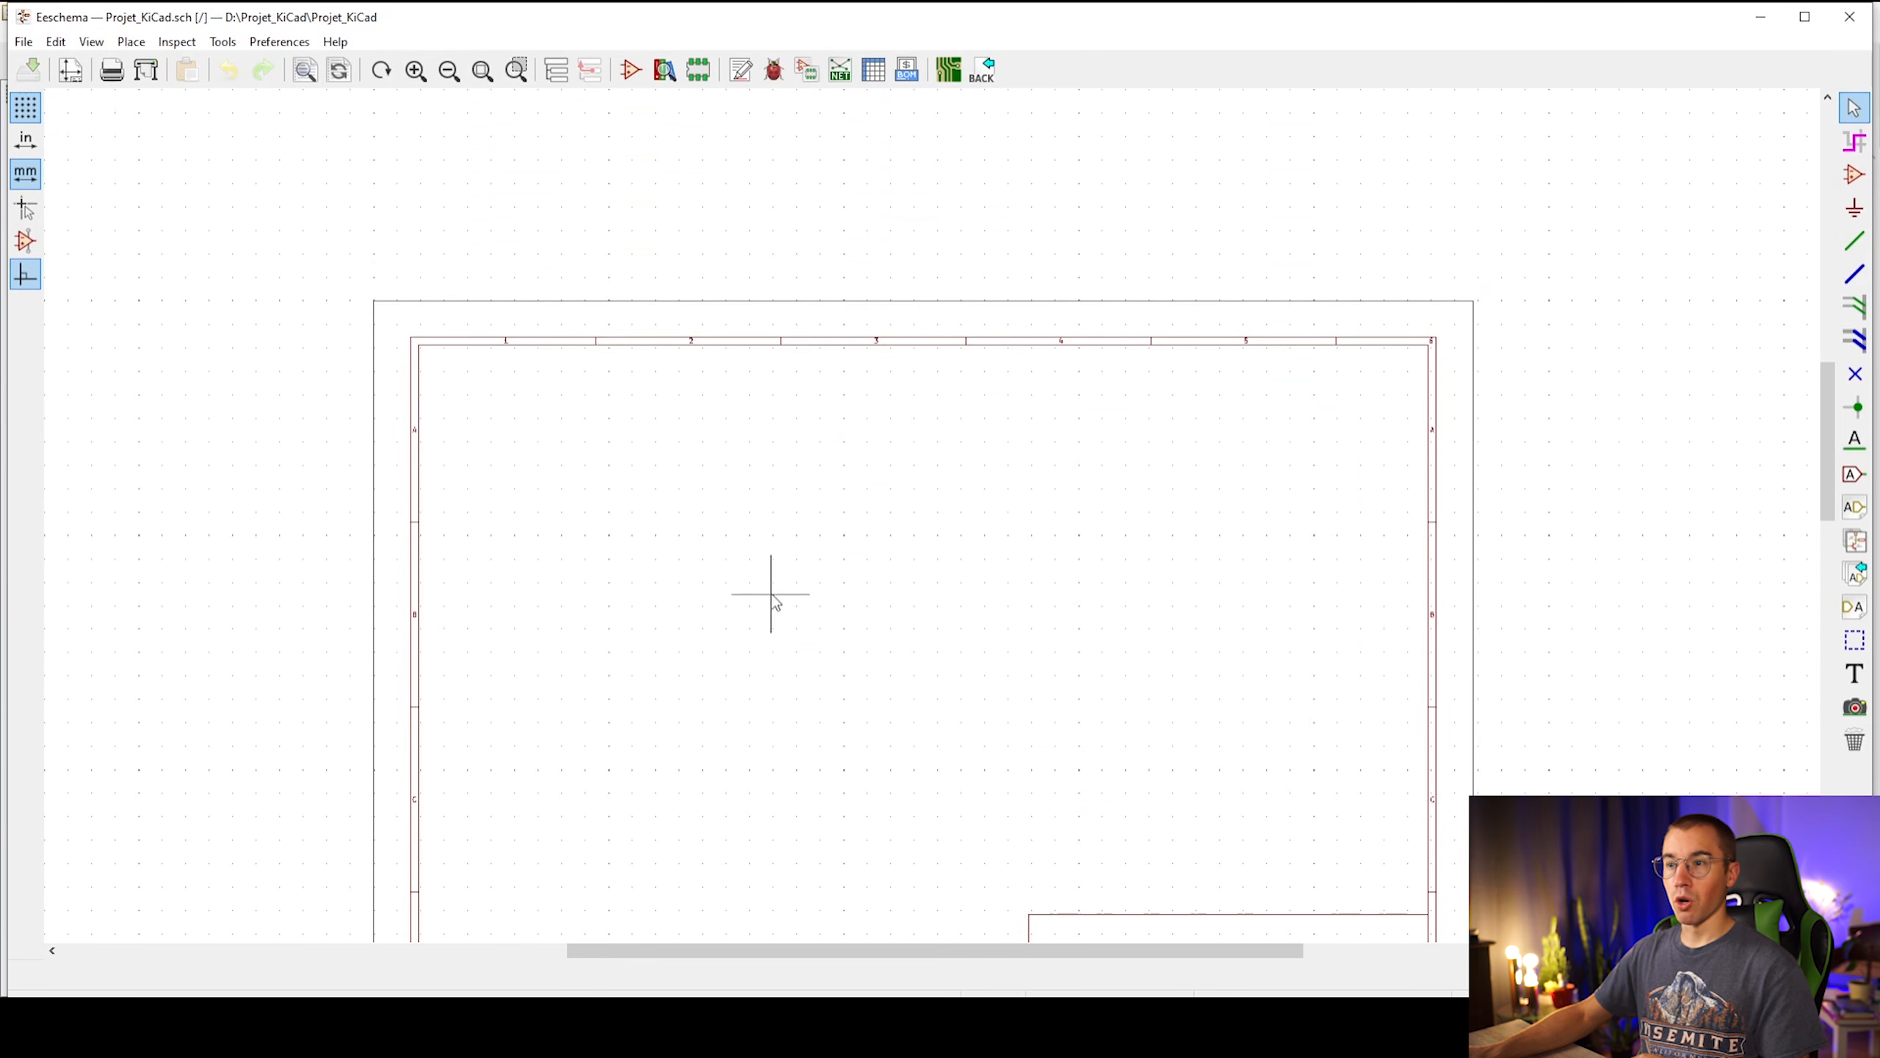
scroll(774, 600, down, 1)
scroll(1049, 613, up, 1)
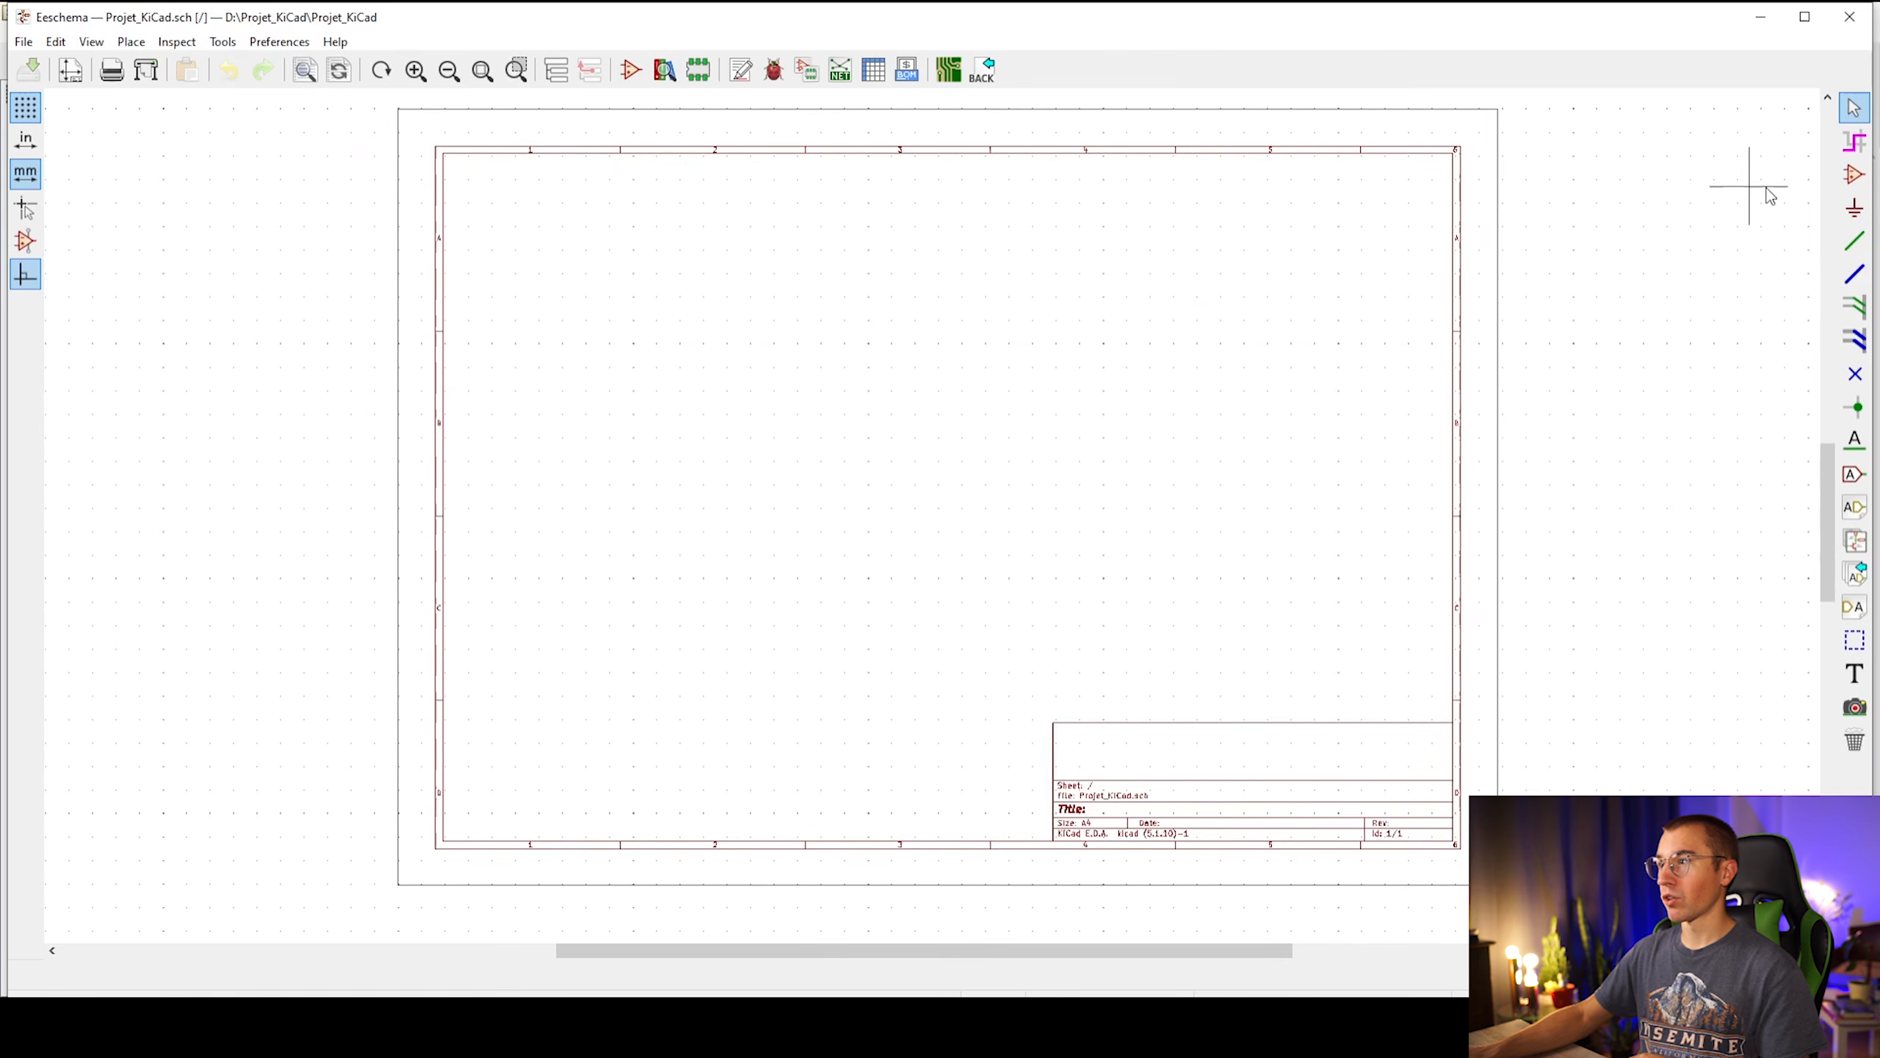
click(1860, 182)
click(828, 420)
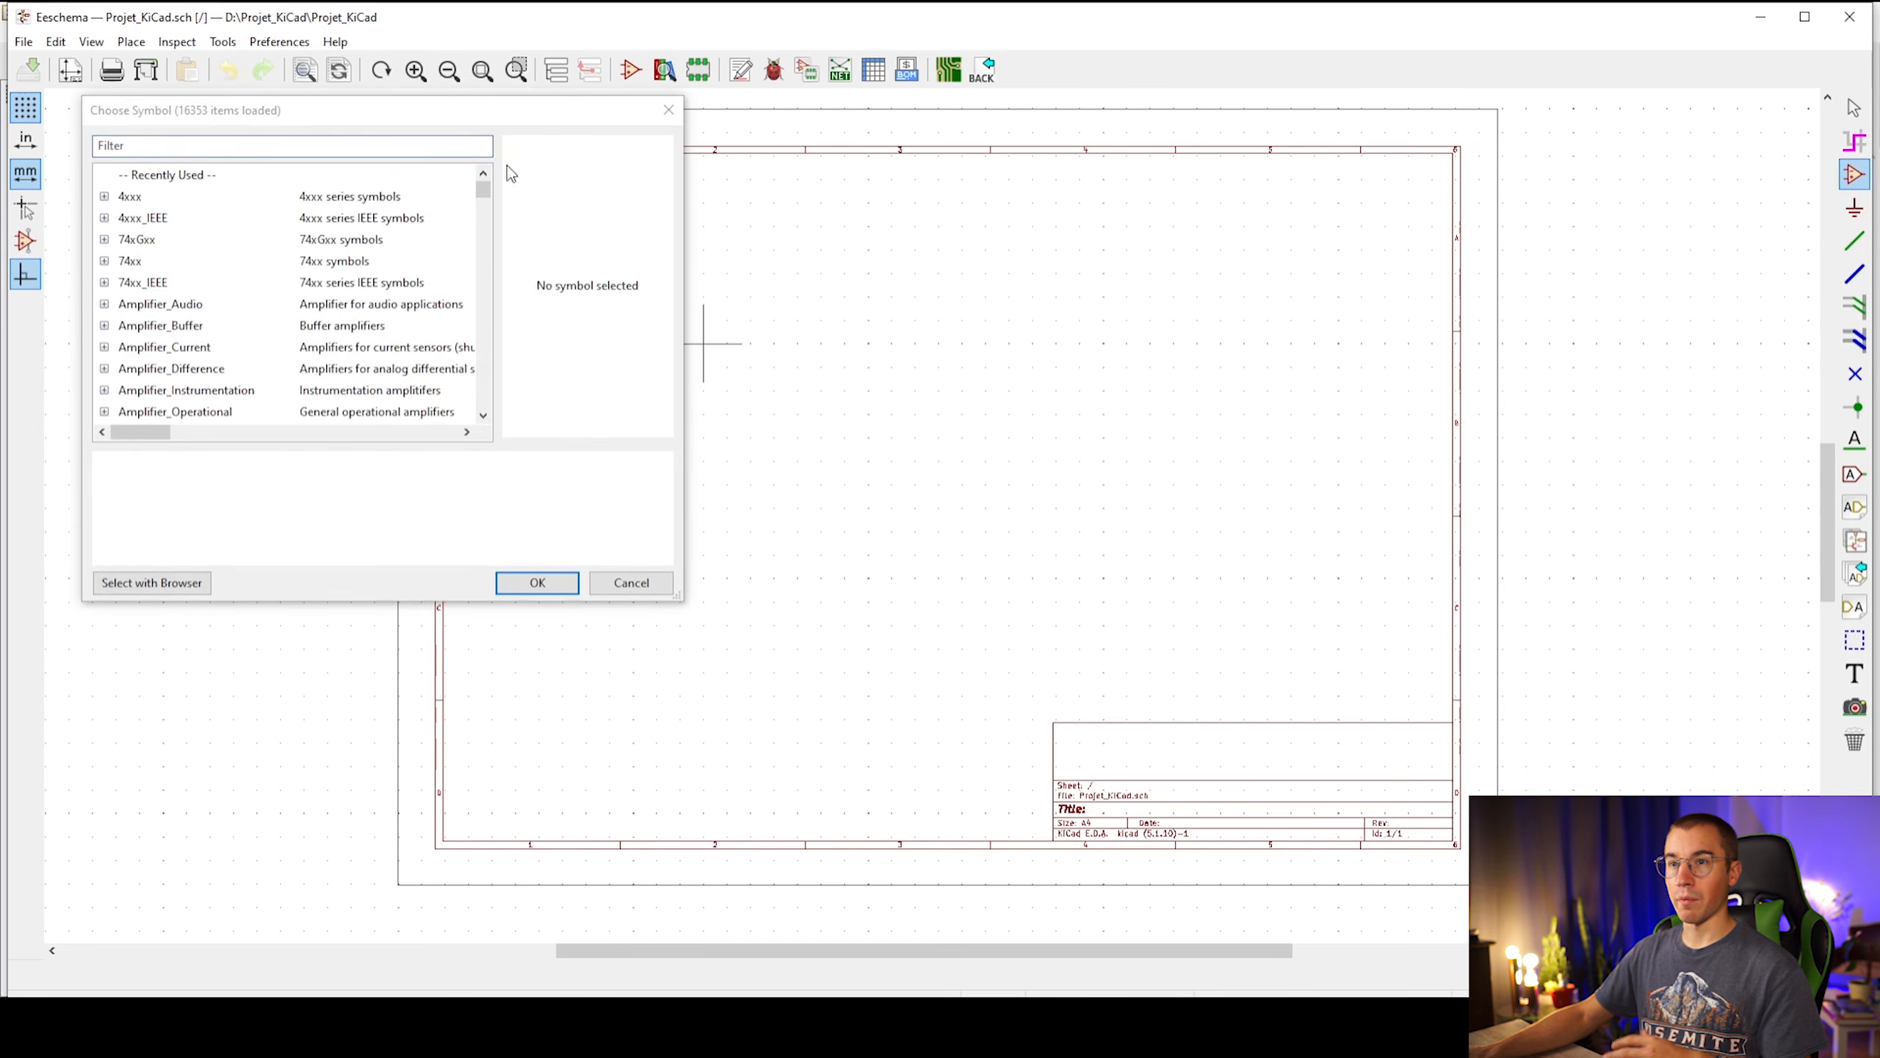
drag(389, 107, 452, 180)
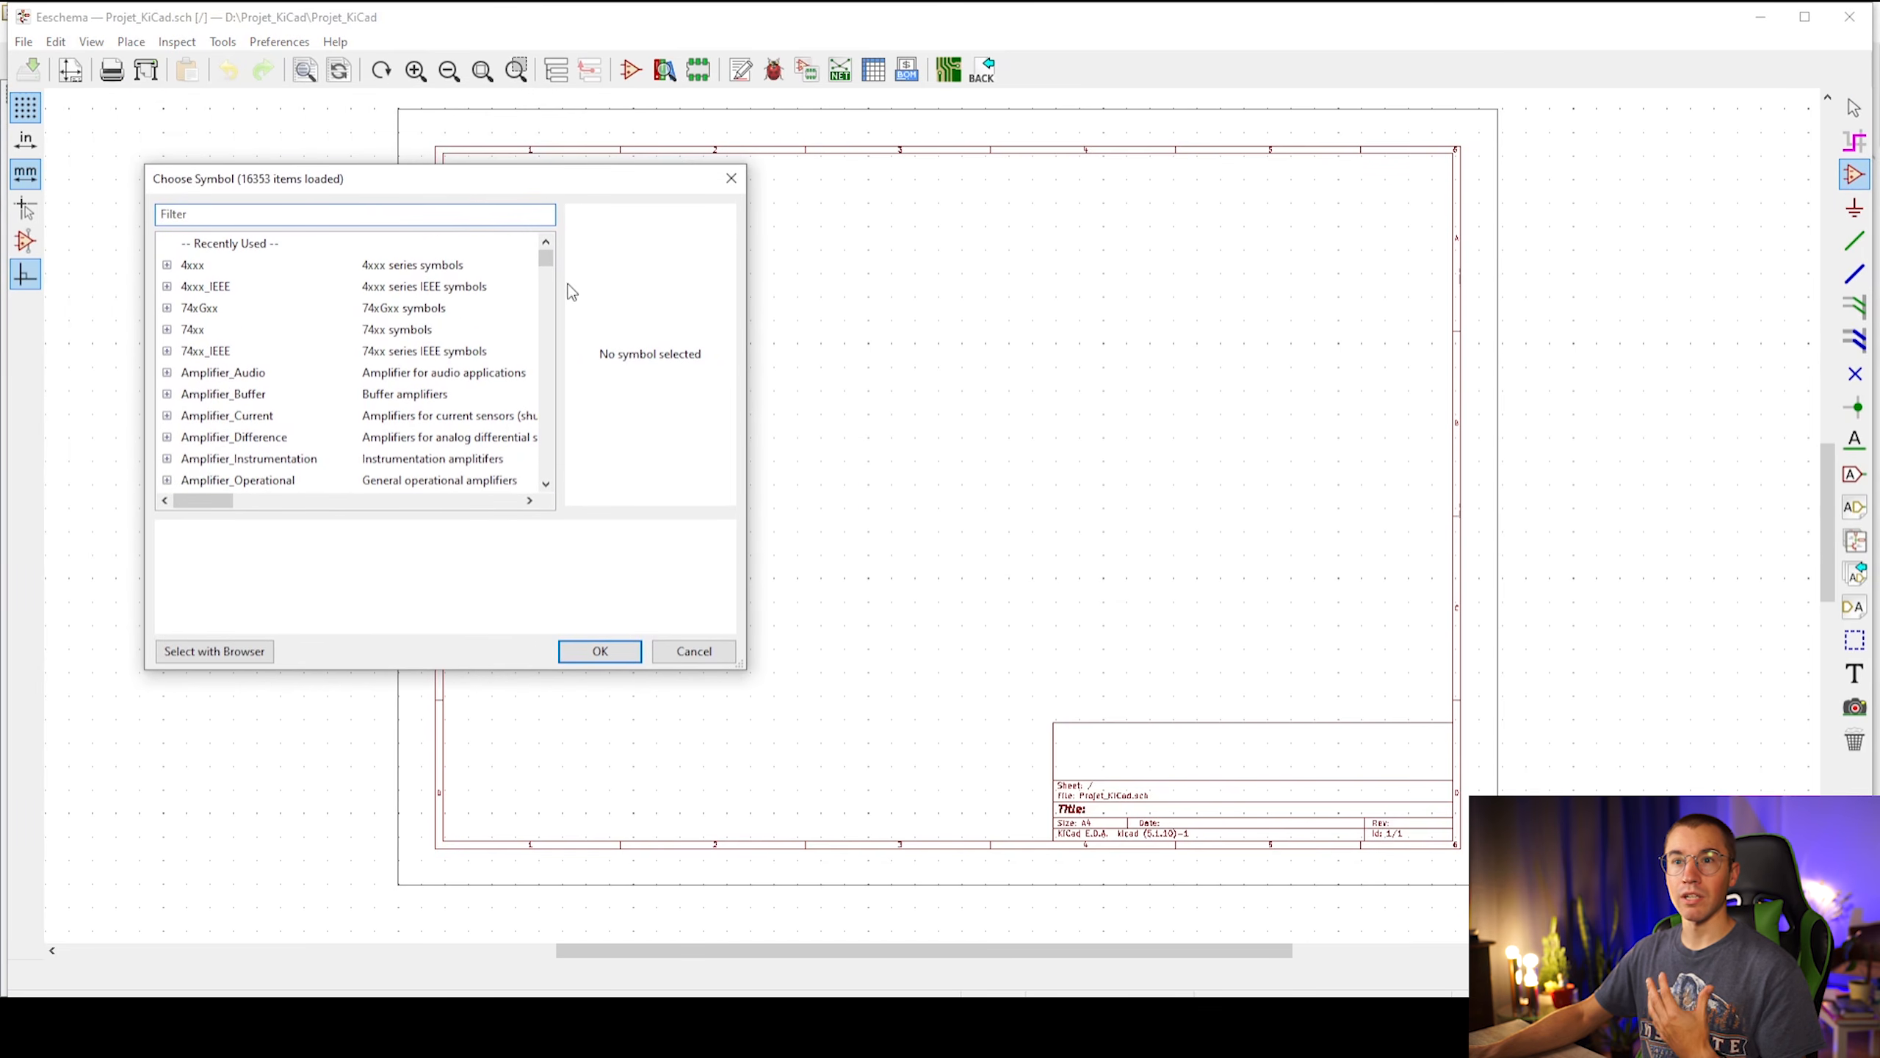
text(24)
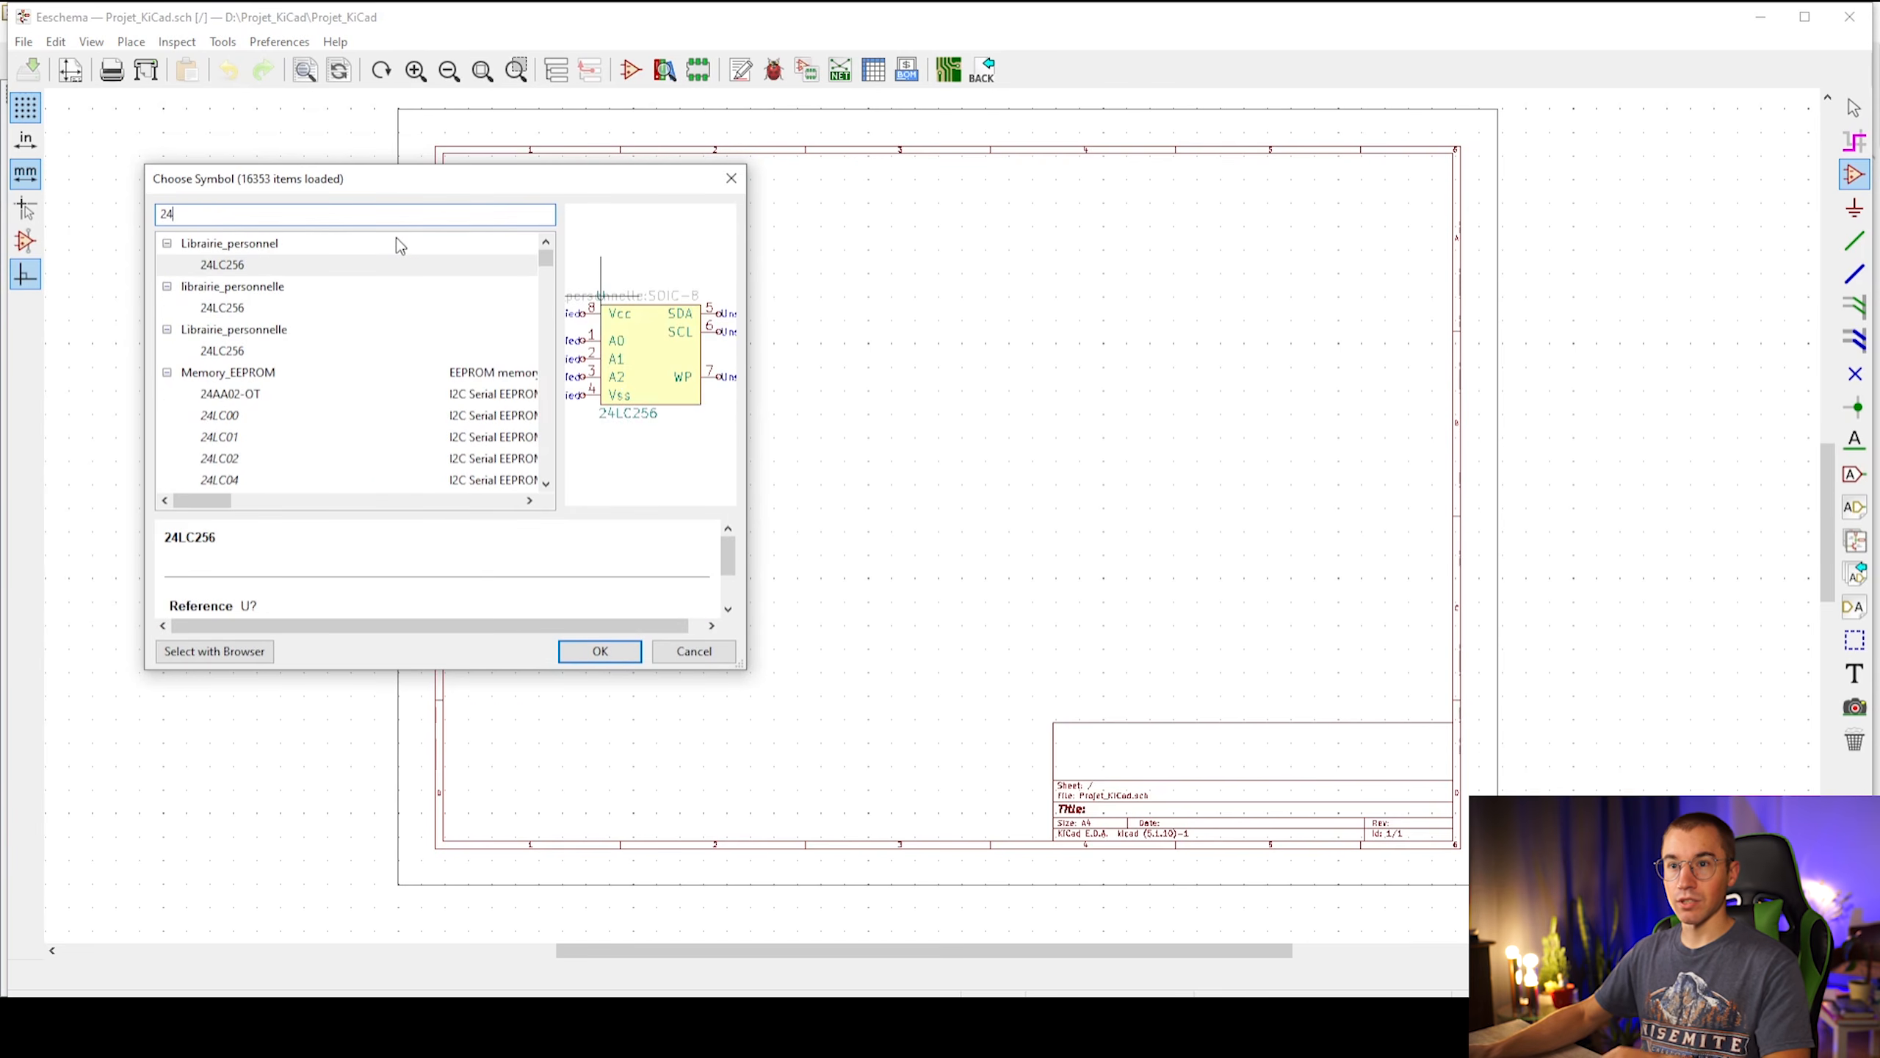
double_click(325, 264)
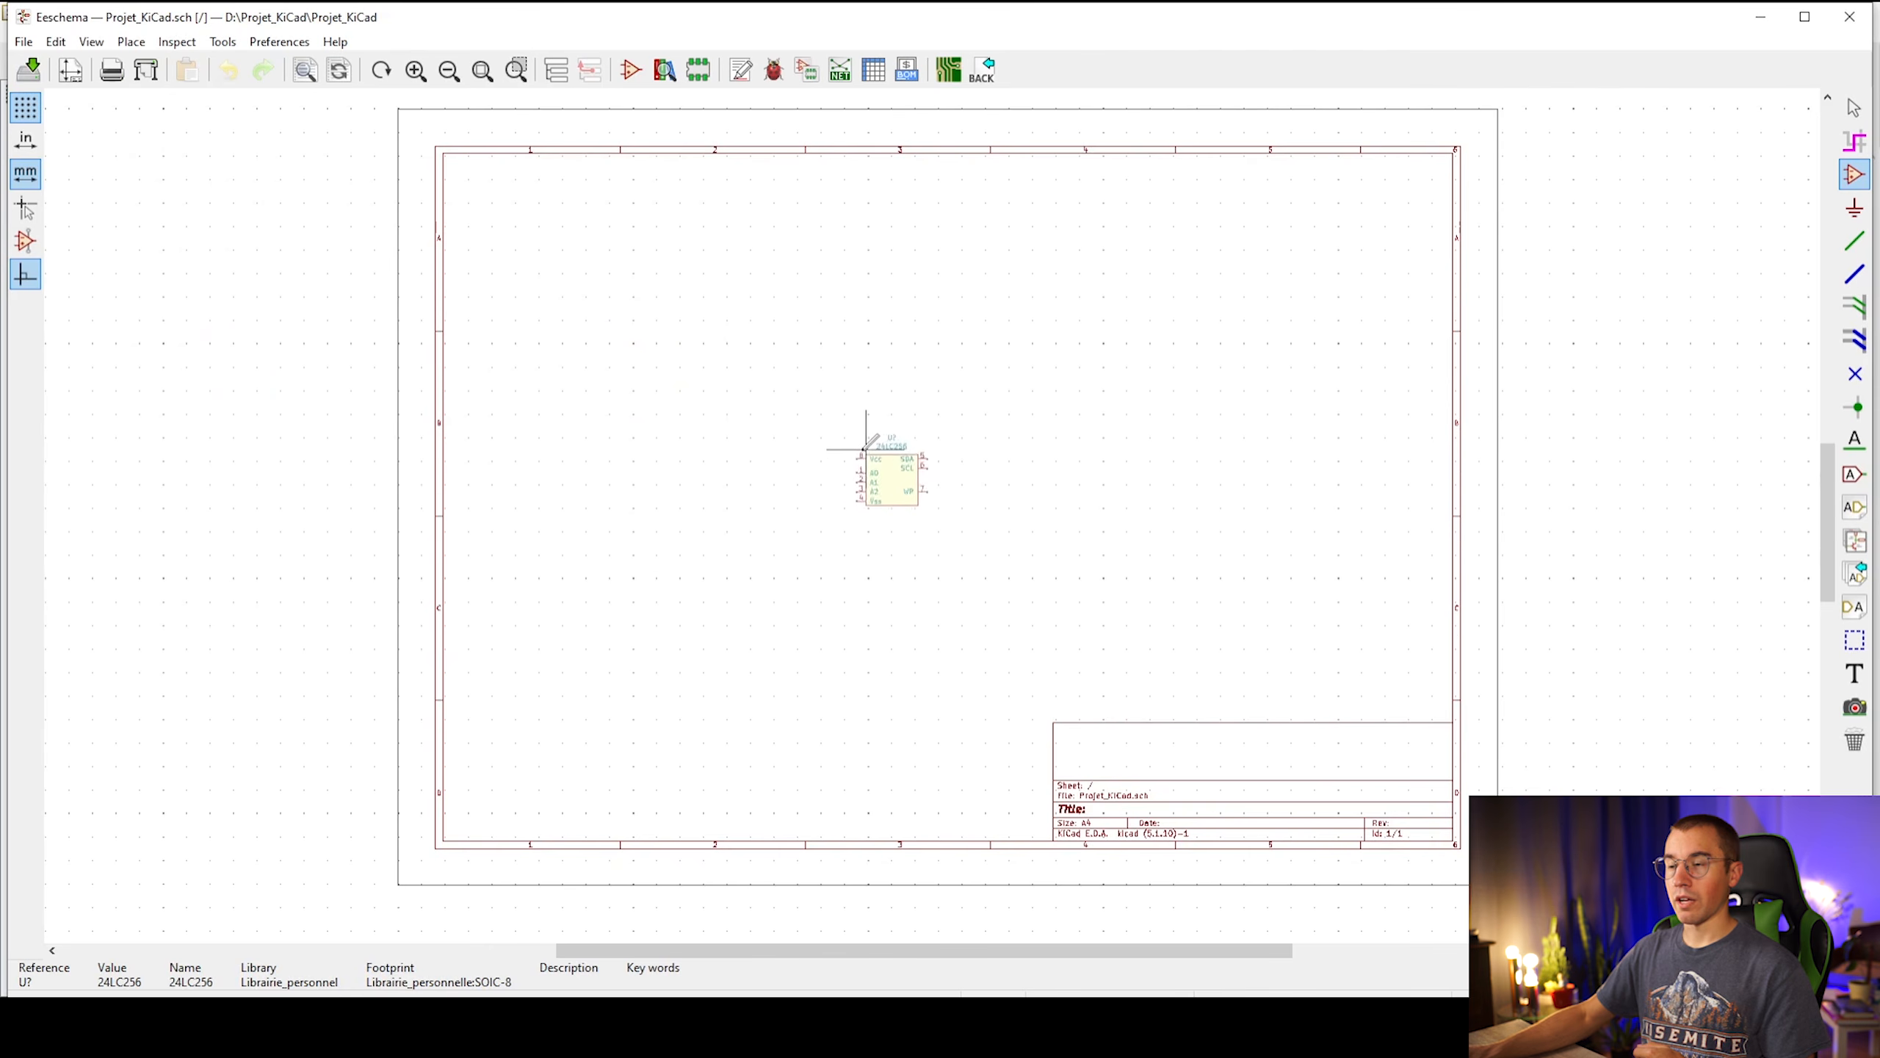
scroll(932, 514, up, 1)
scroll(932, 514, up, 5)
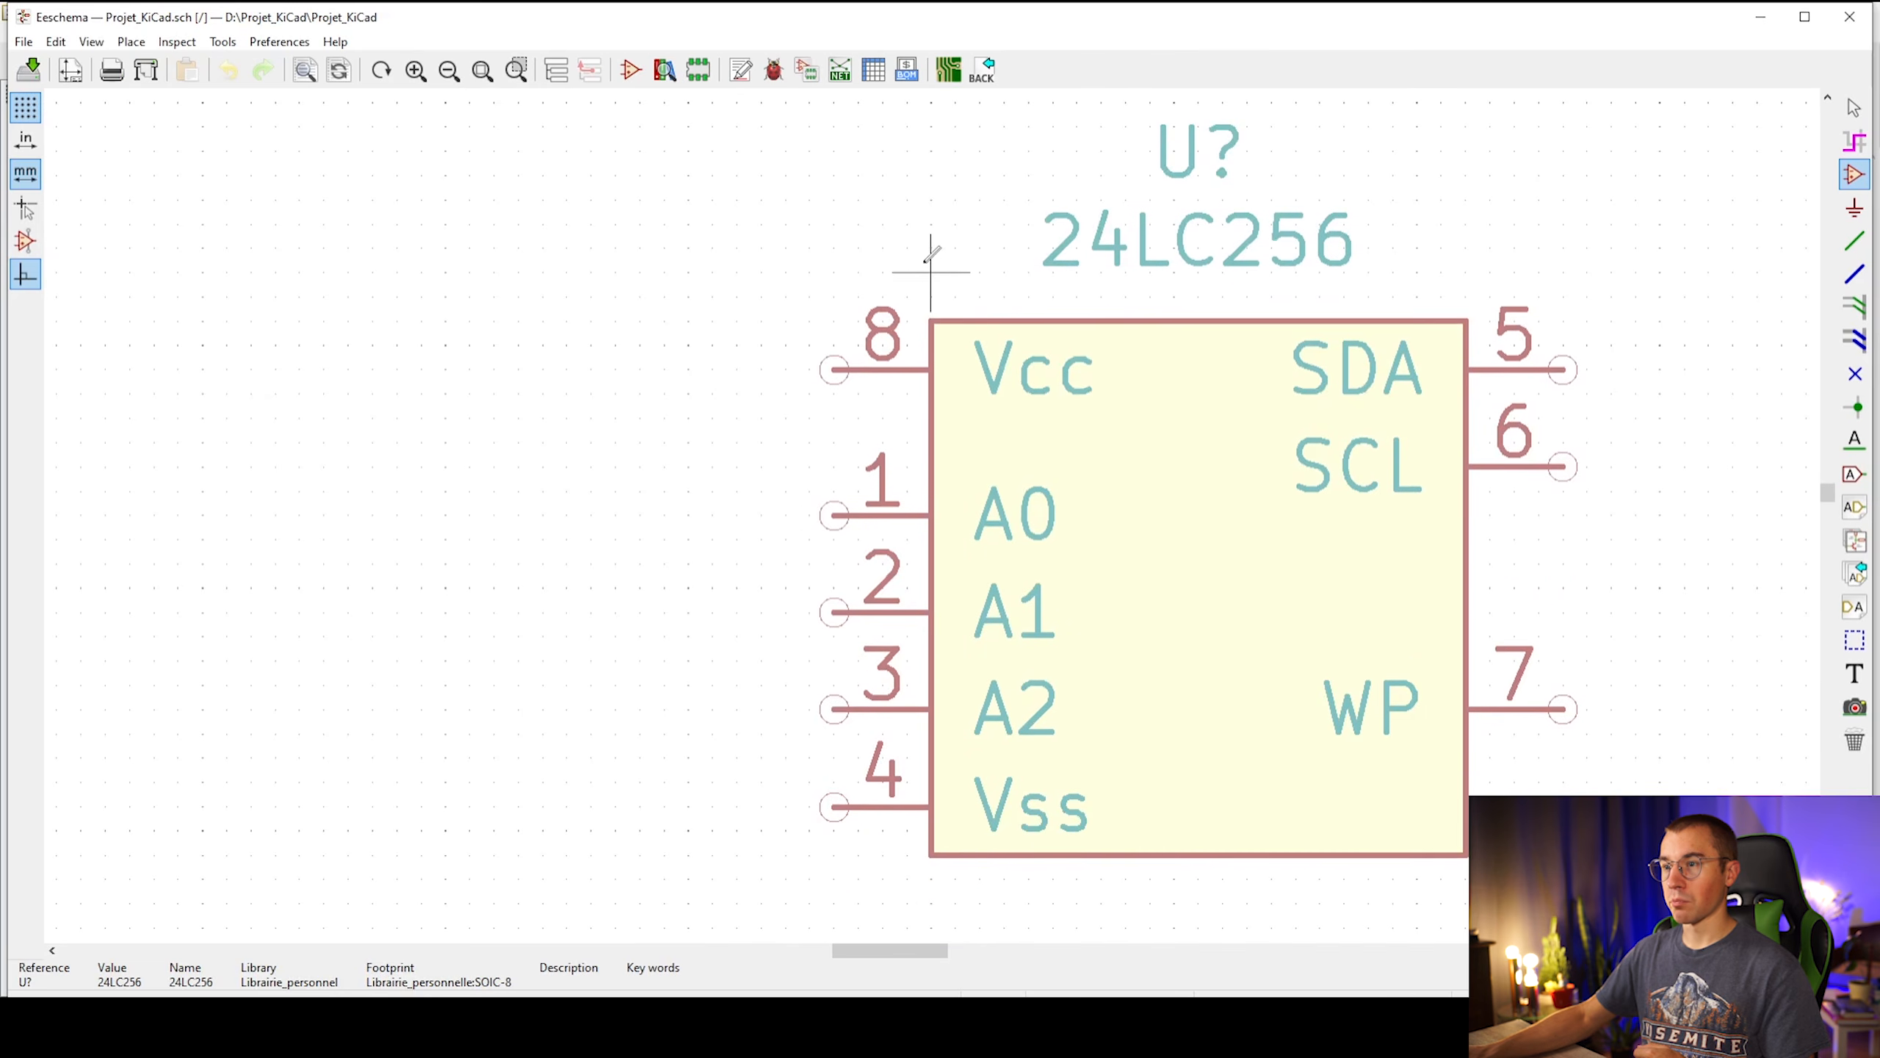
click(932, 296)
key(Escape)
scroll(932, 526, down, 3)
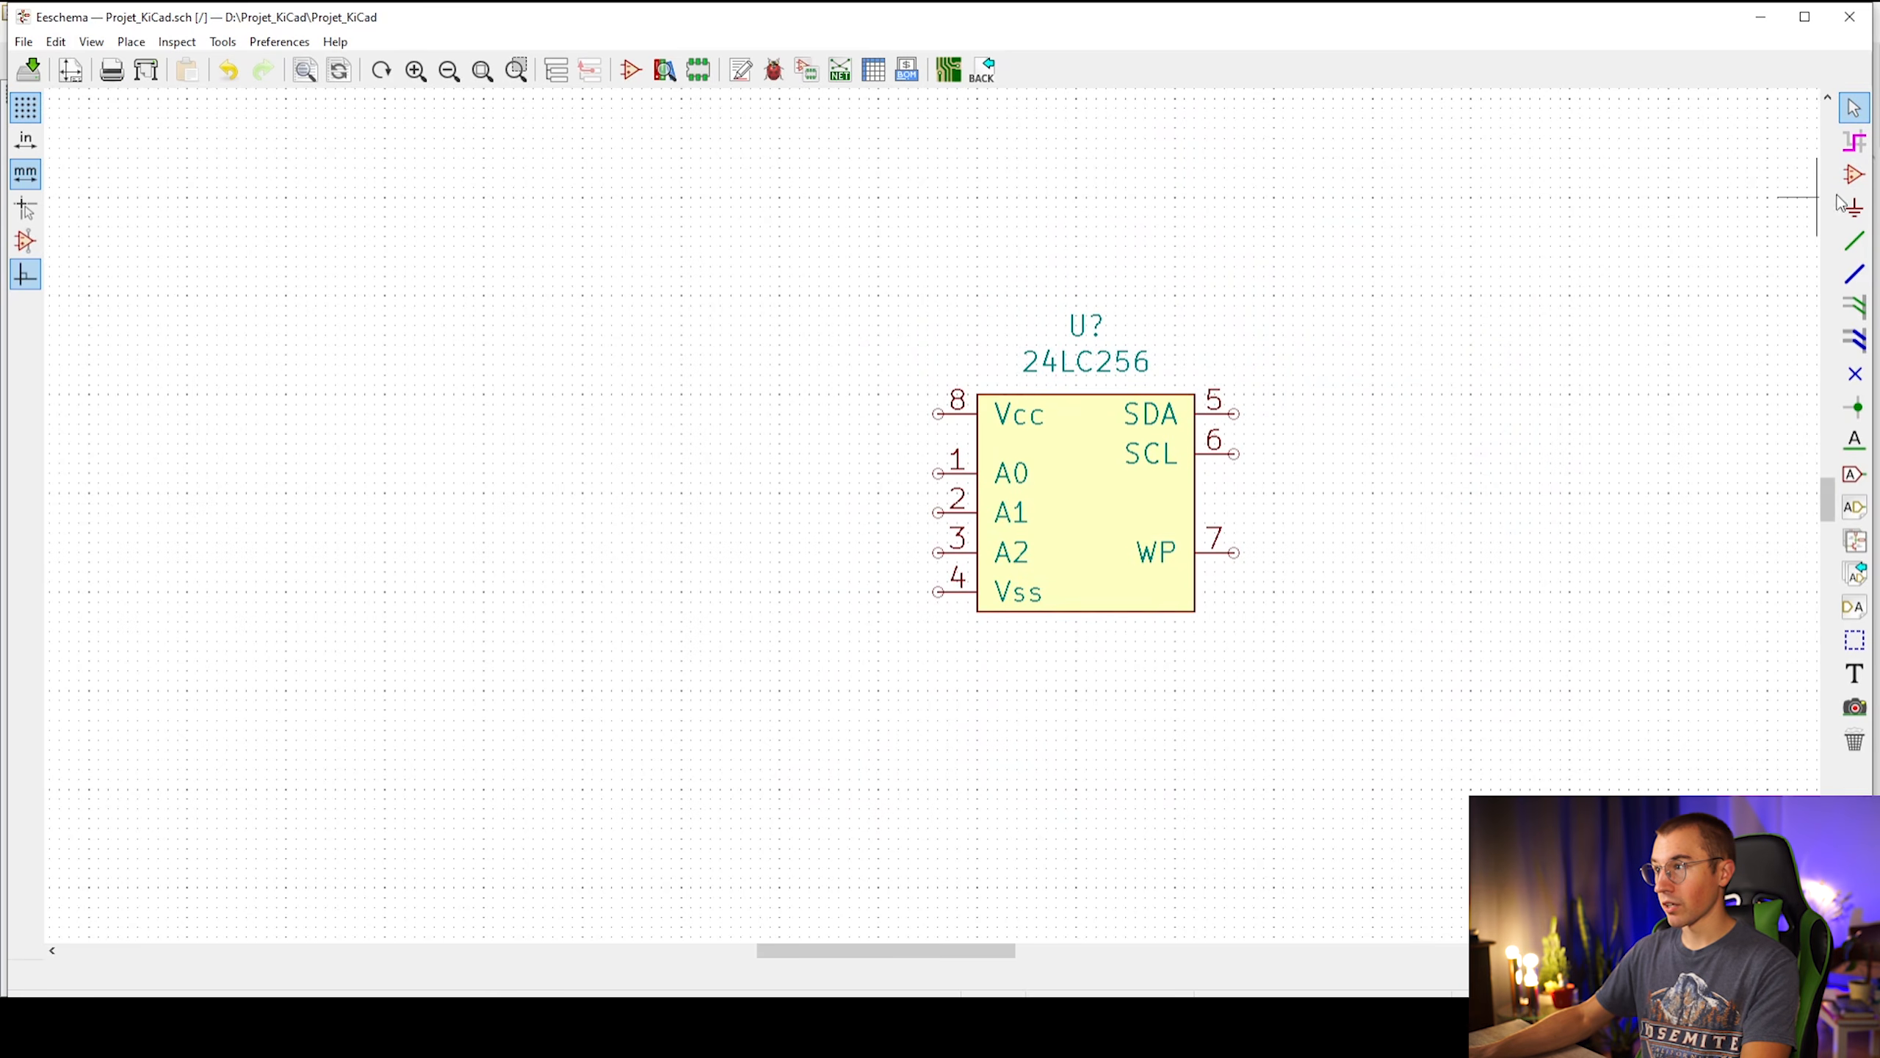
Find the US-style resistor symbol R_US and place one to the right of the 24LC256
click(1856, 181)
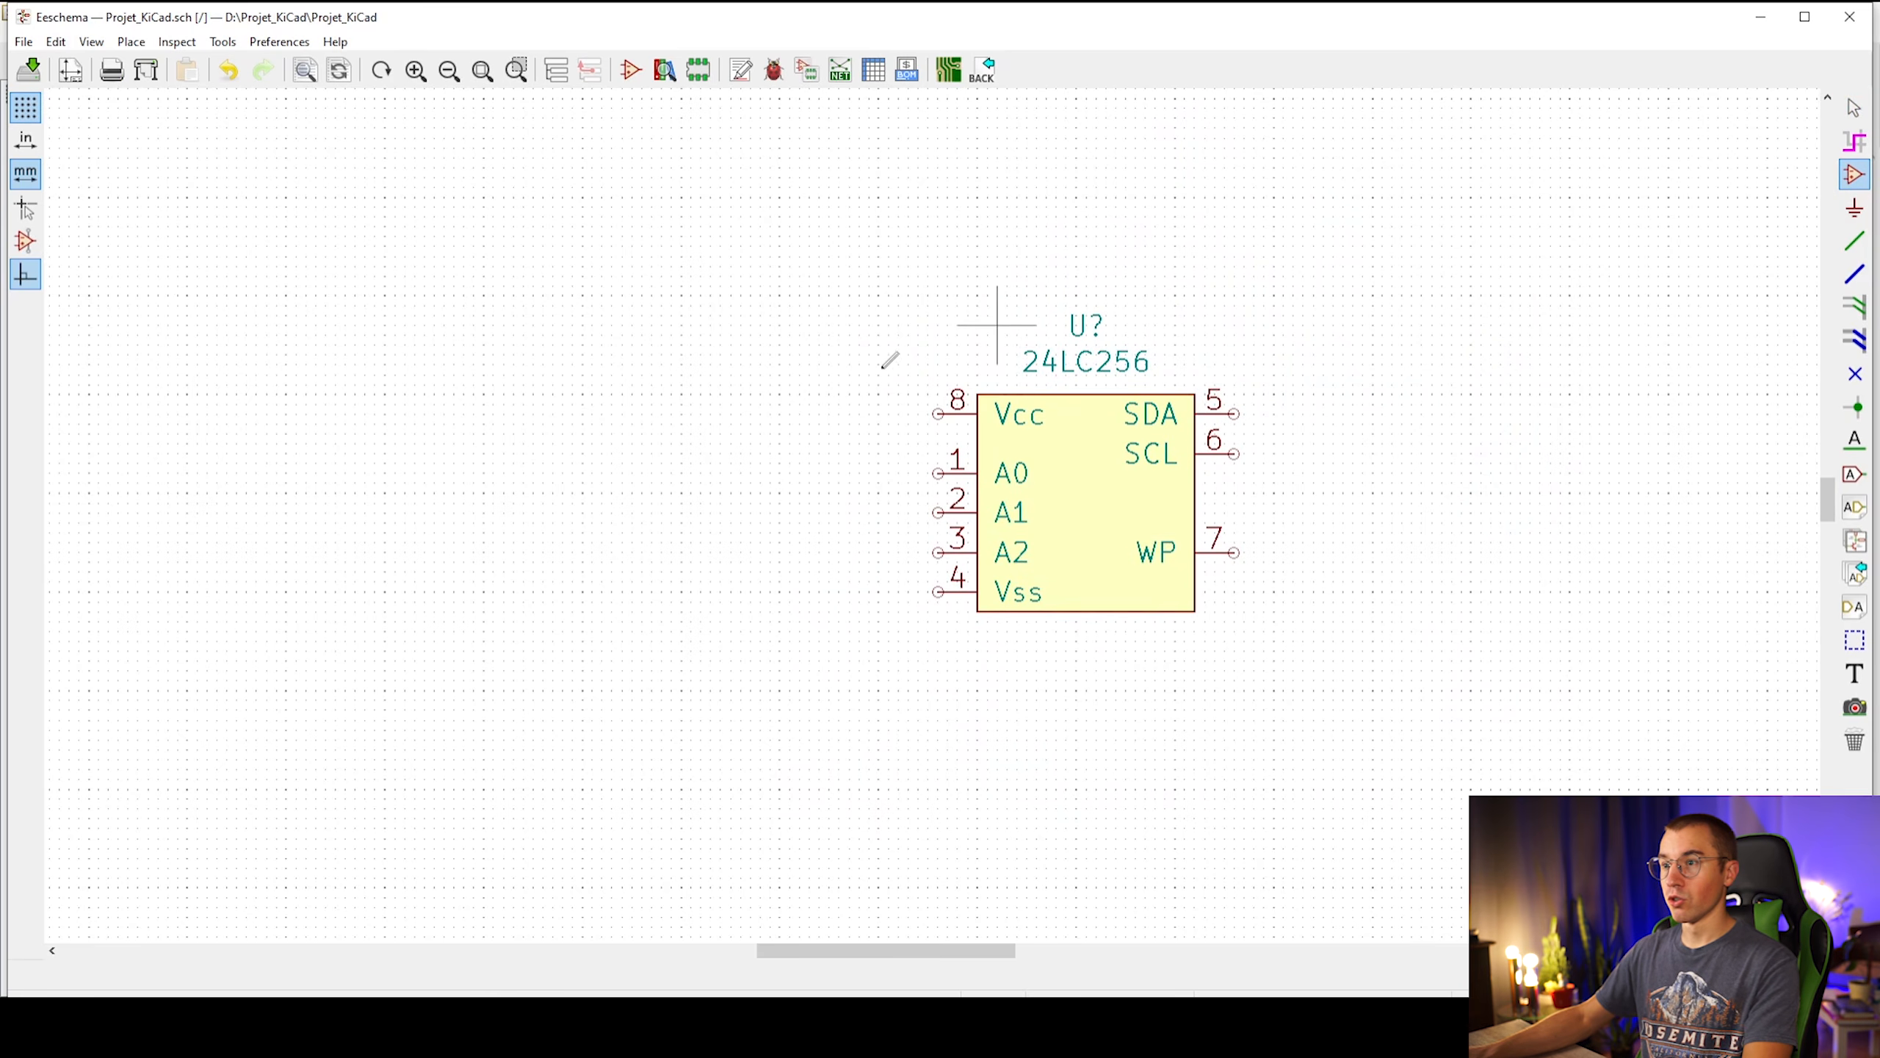
click(661, 474)
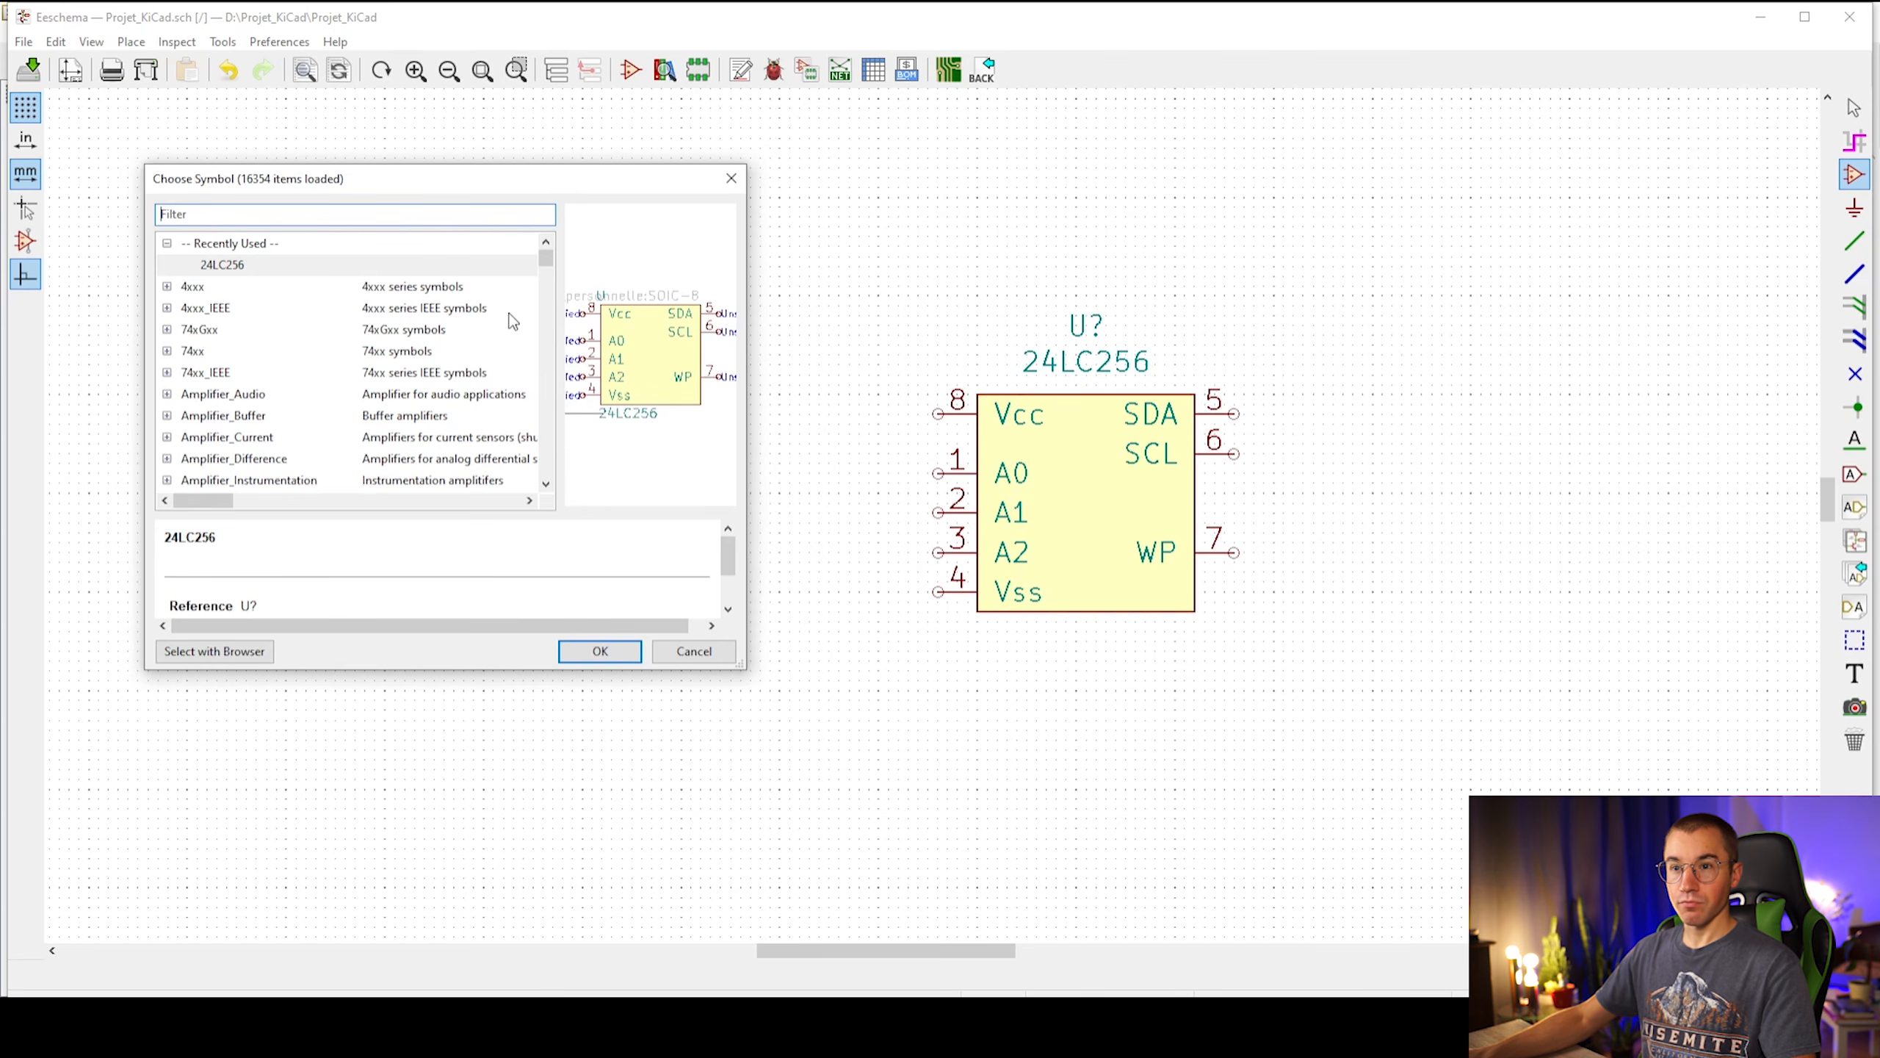
drag(547, 265, 549, 287)
text(esis)
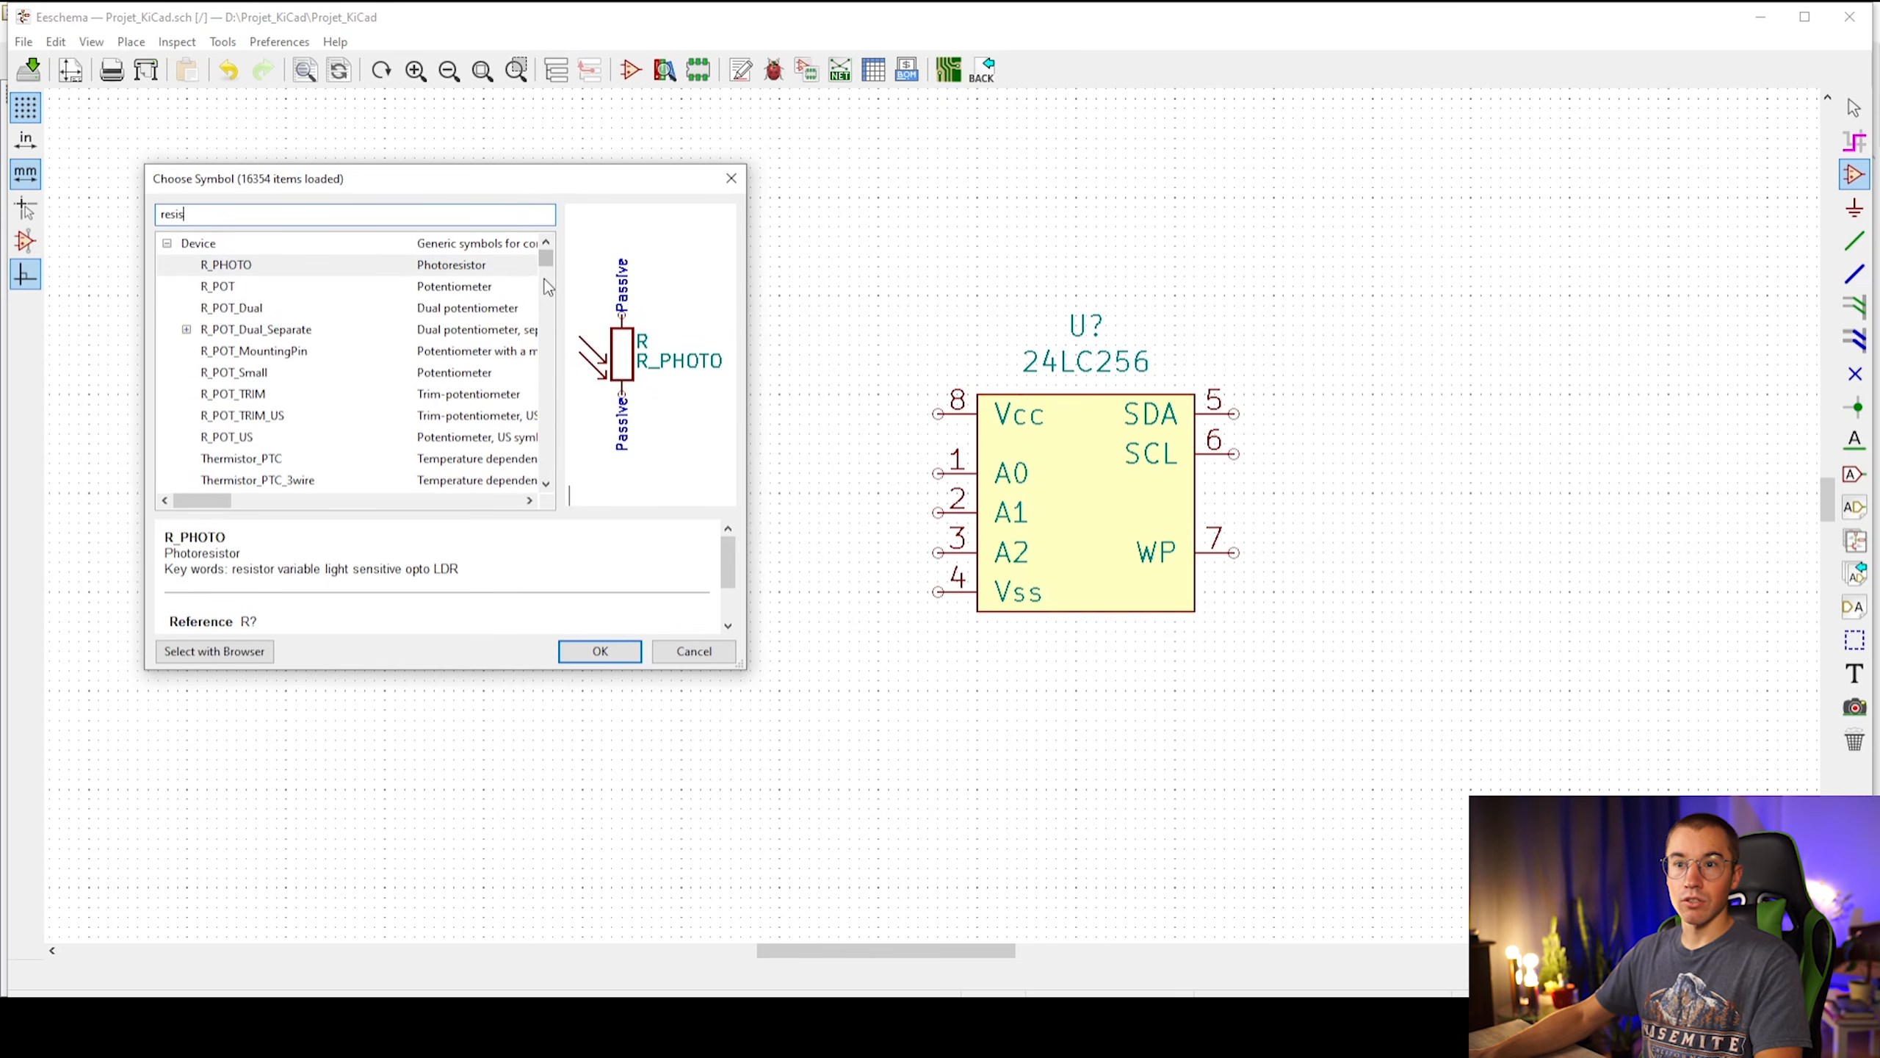
click(241, 437)
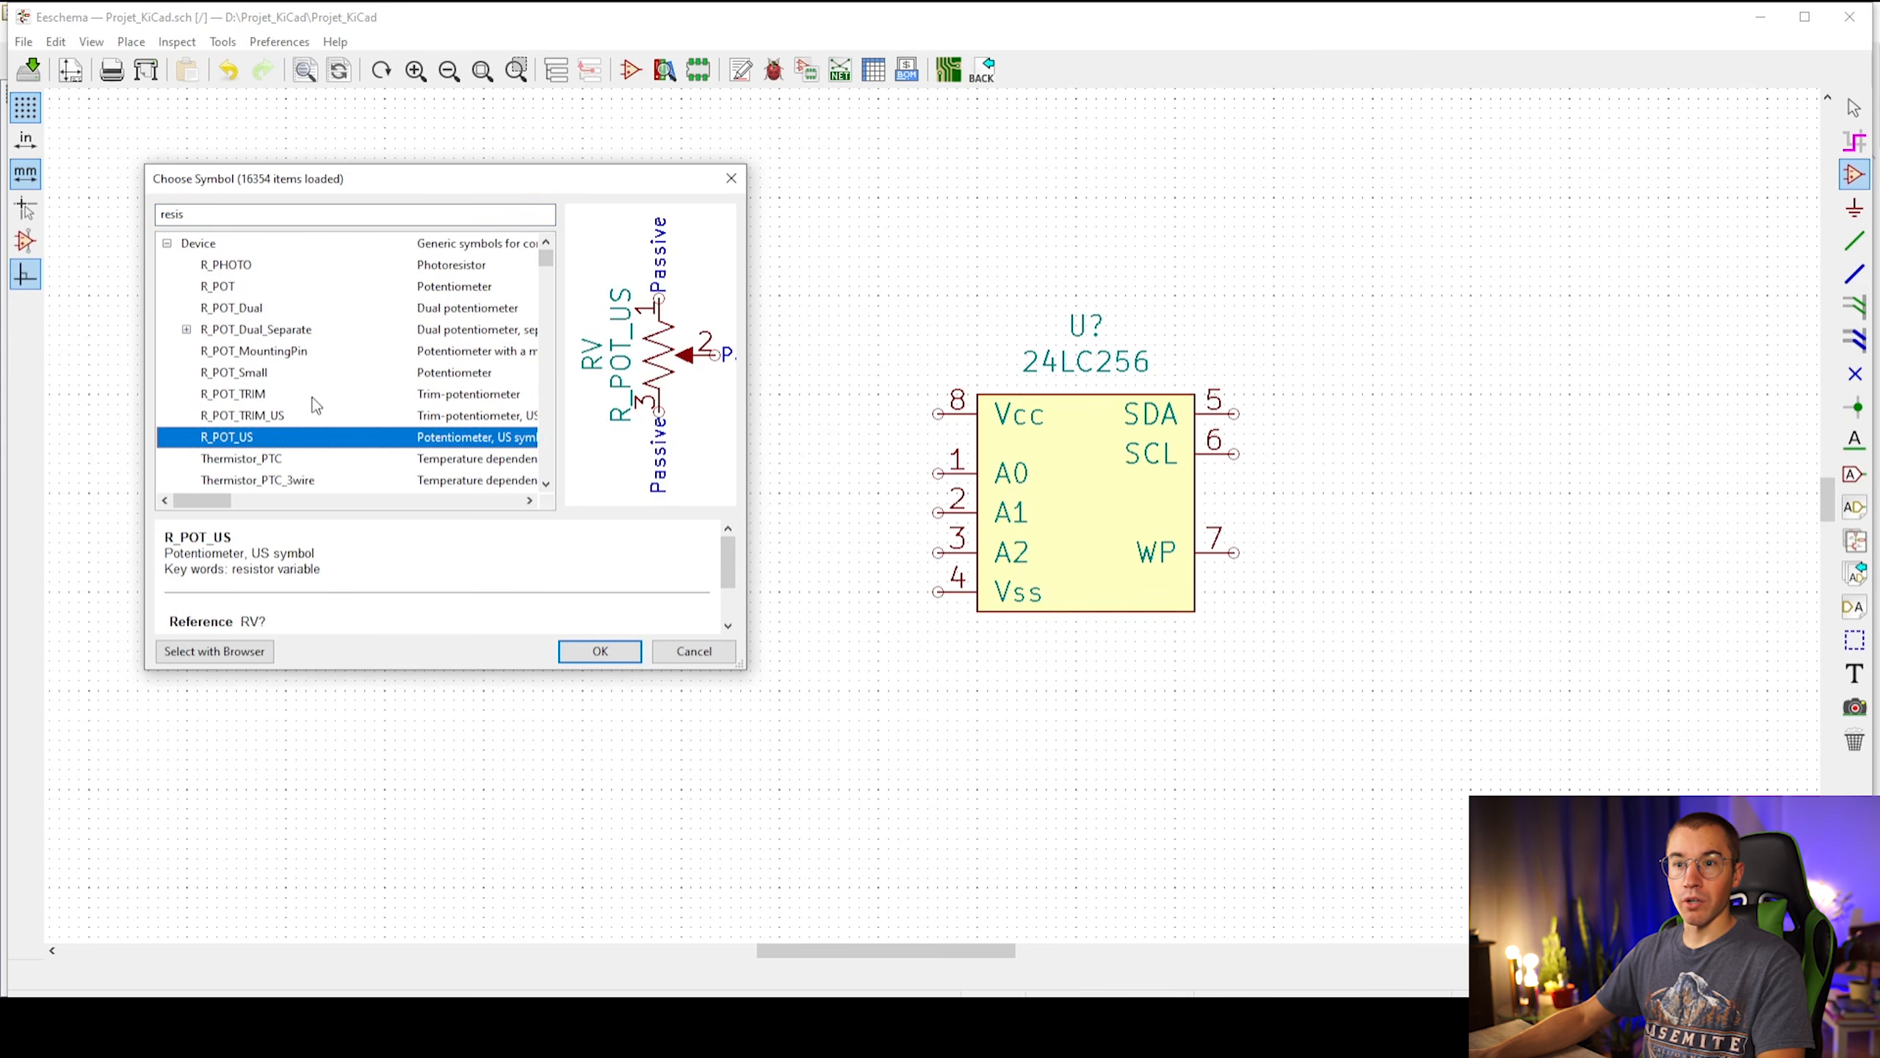
scroll(314, 406, down, 3)
click(222, 351)
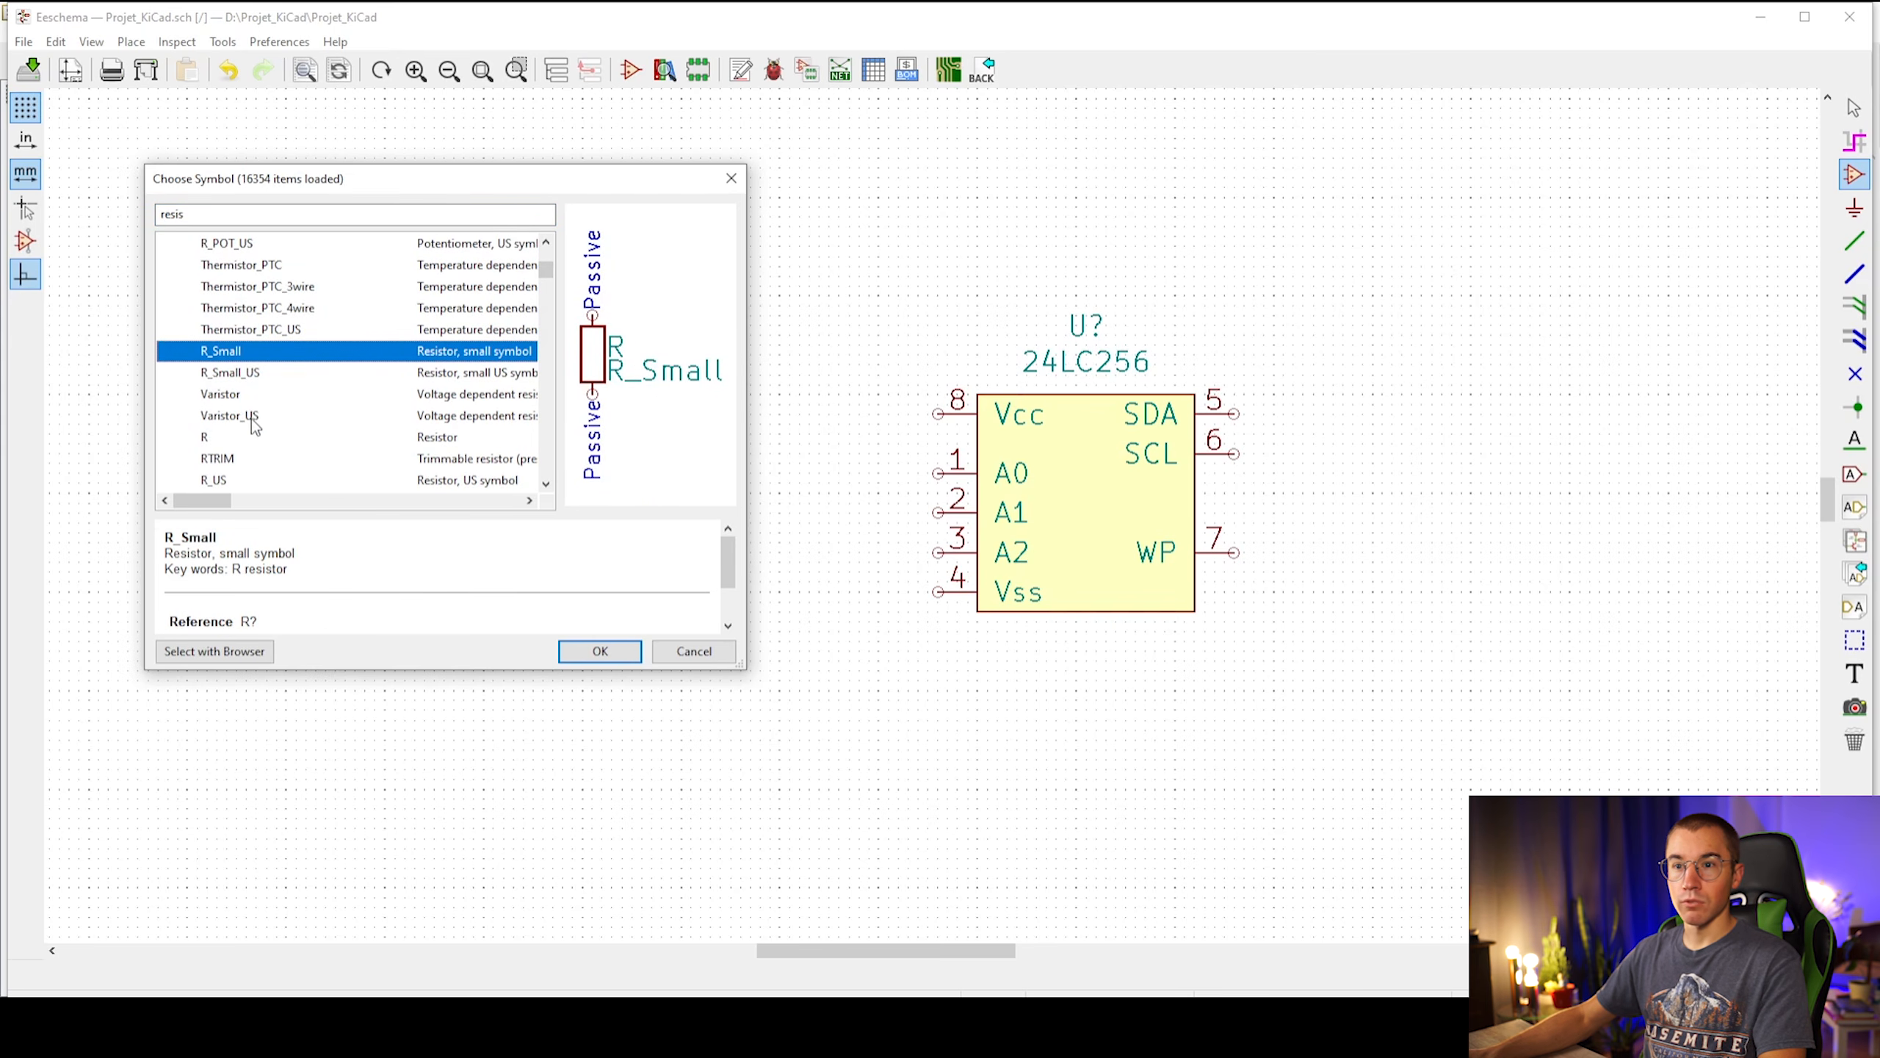
click(250, 439)
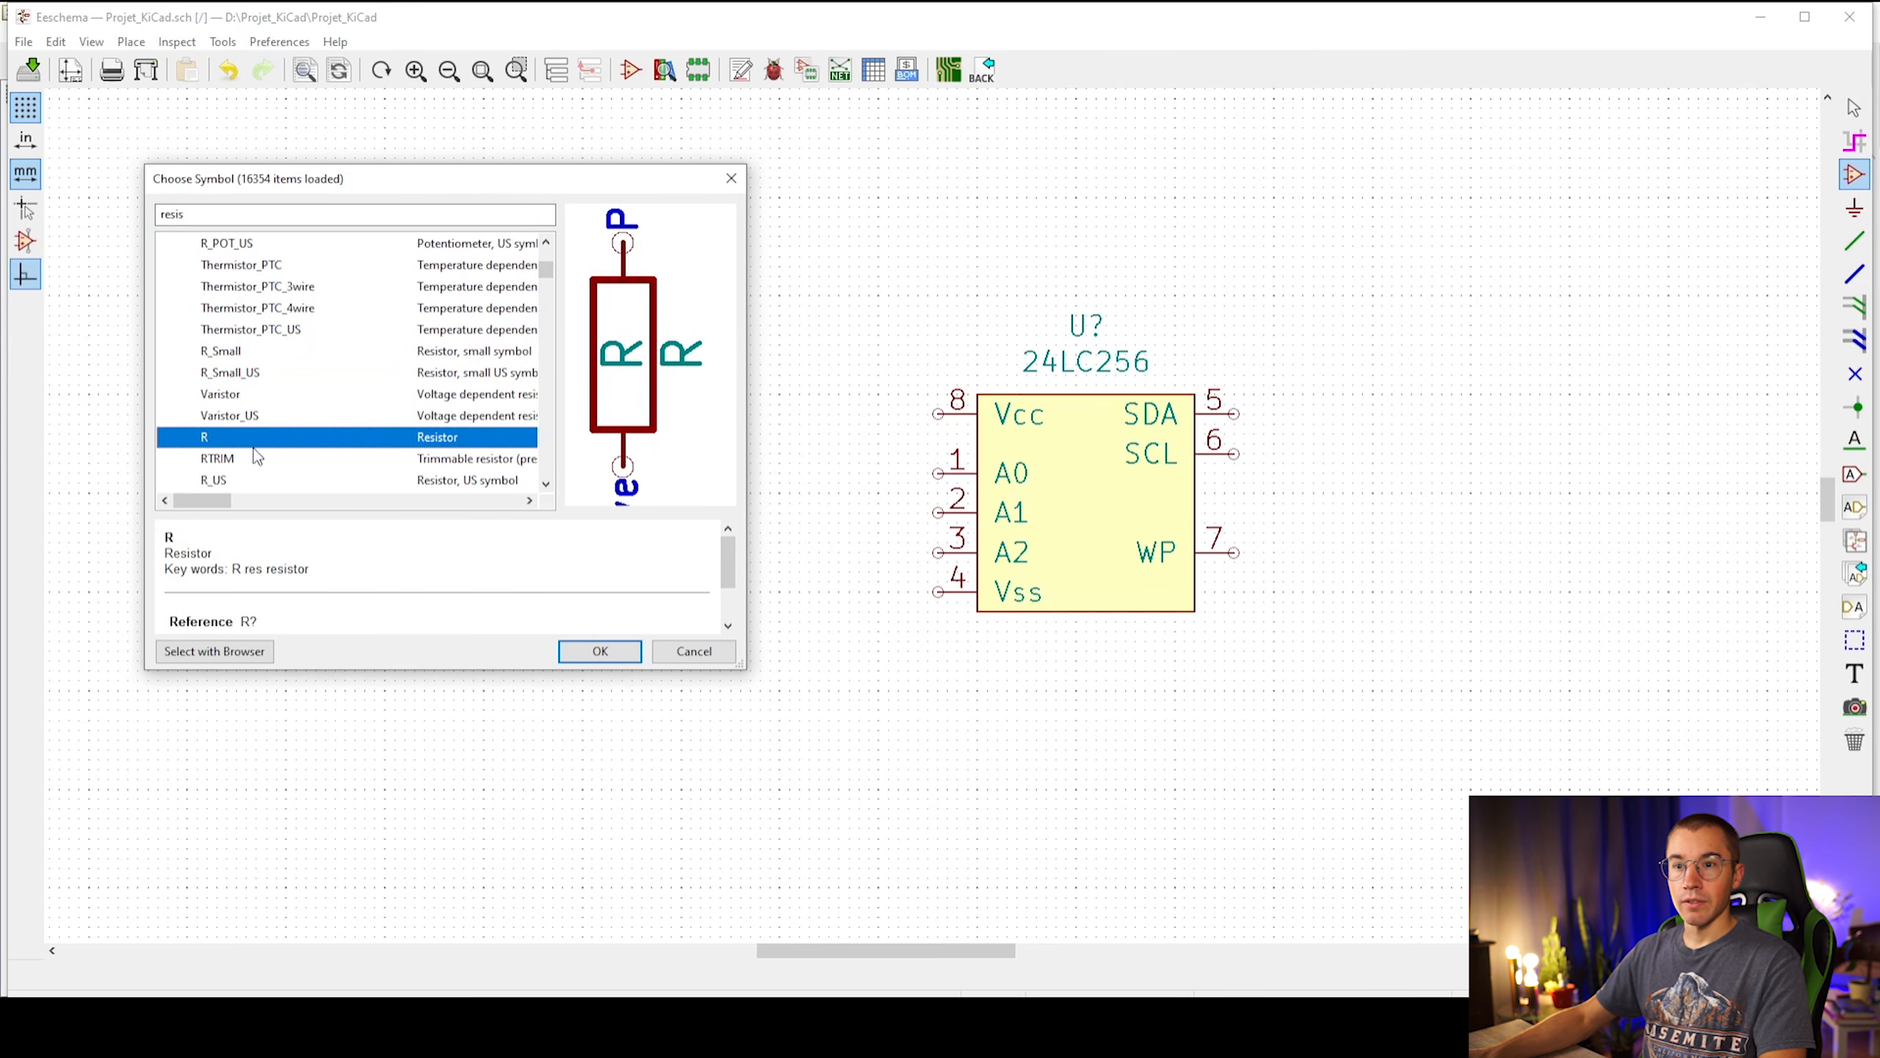
click(255, 457)
click(254, 480)
double_click(250, 480)
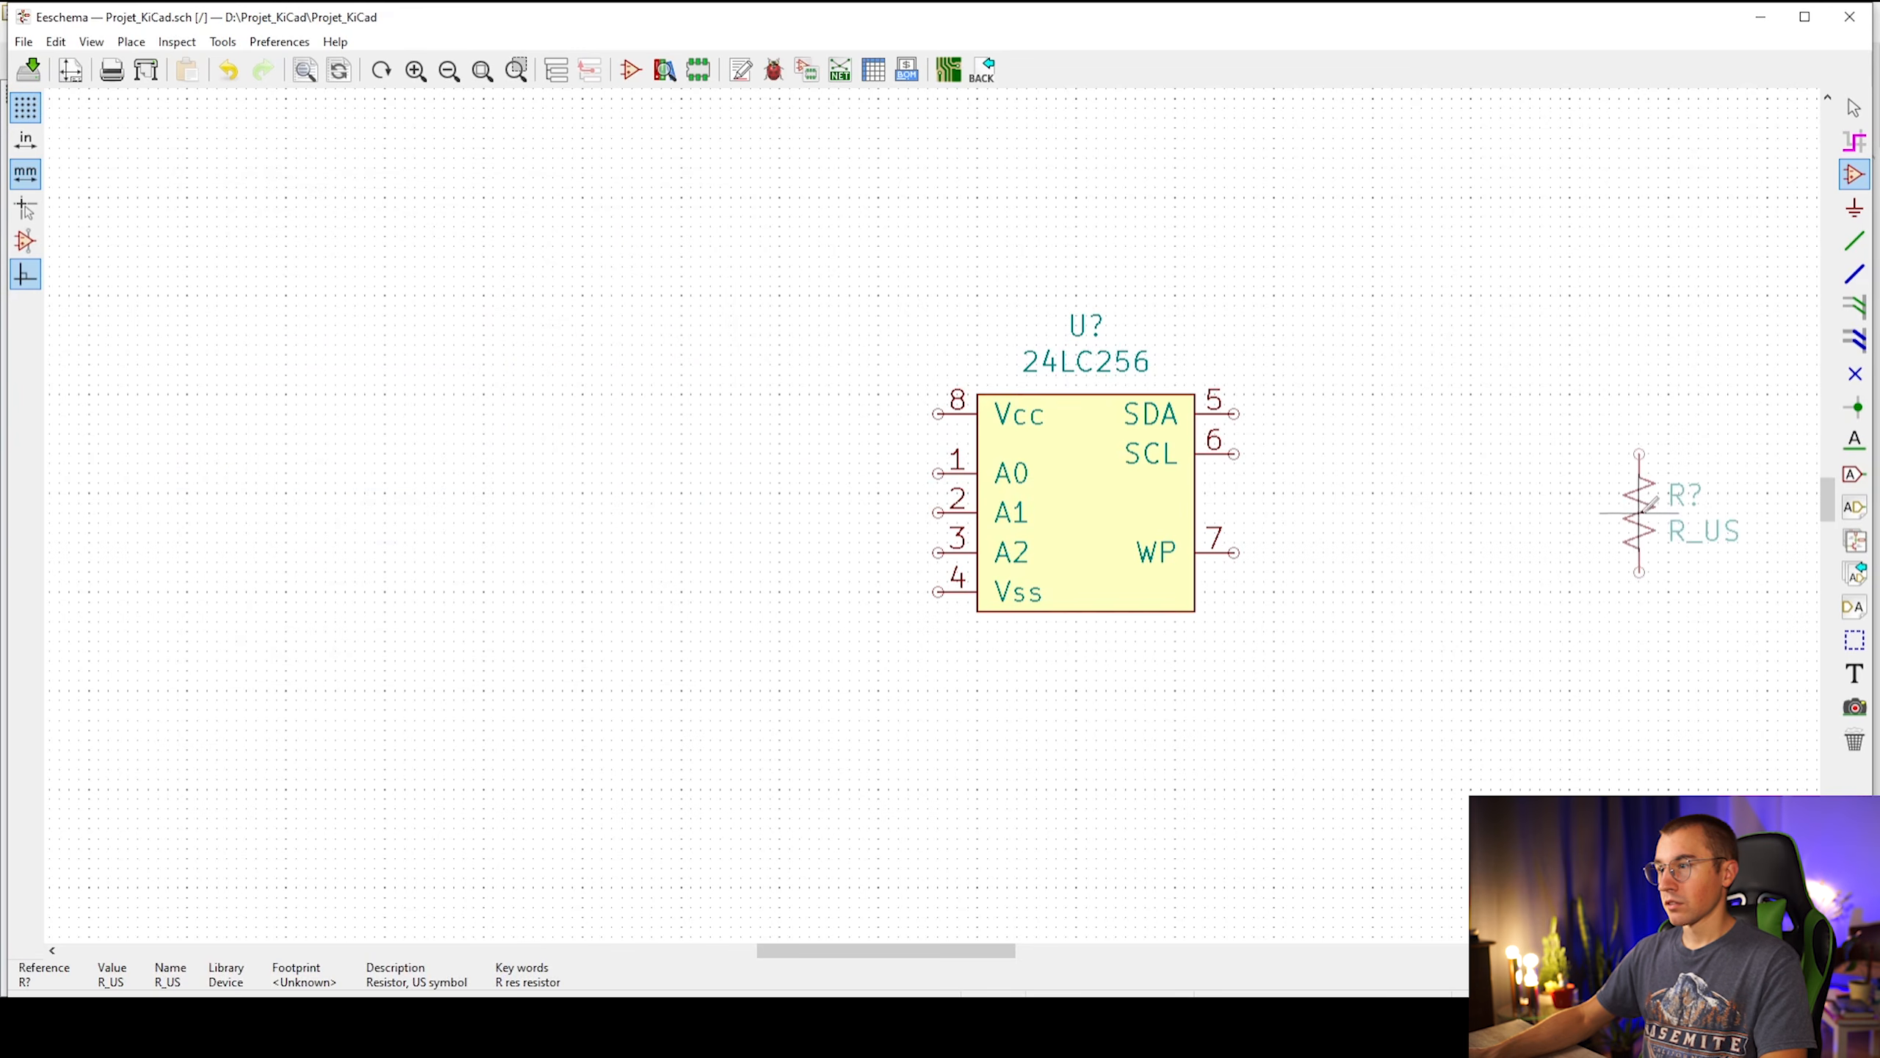
click(1650, 452)
Place an LED symbol directly below the resistor, rotated vertically with its cathode facing down
click(1527, 599)
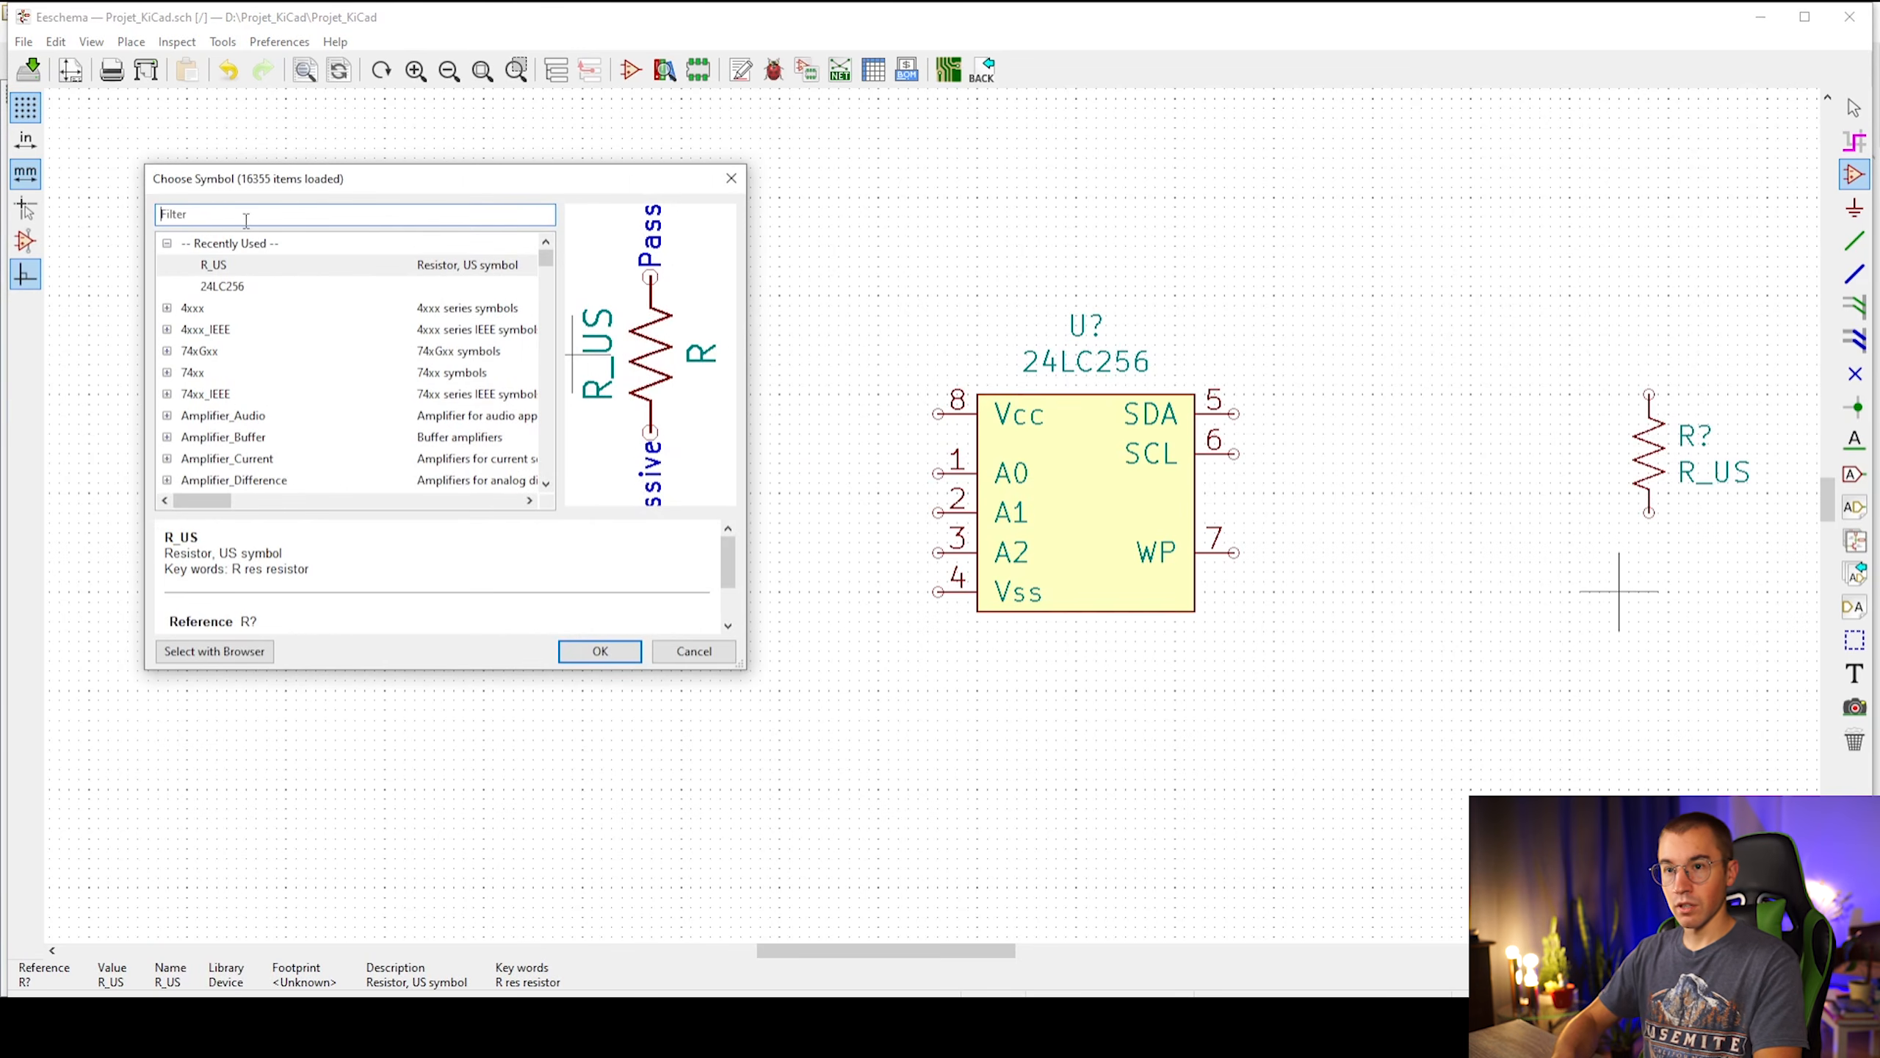
text(LED)
double_click(284, 272)
key(r)
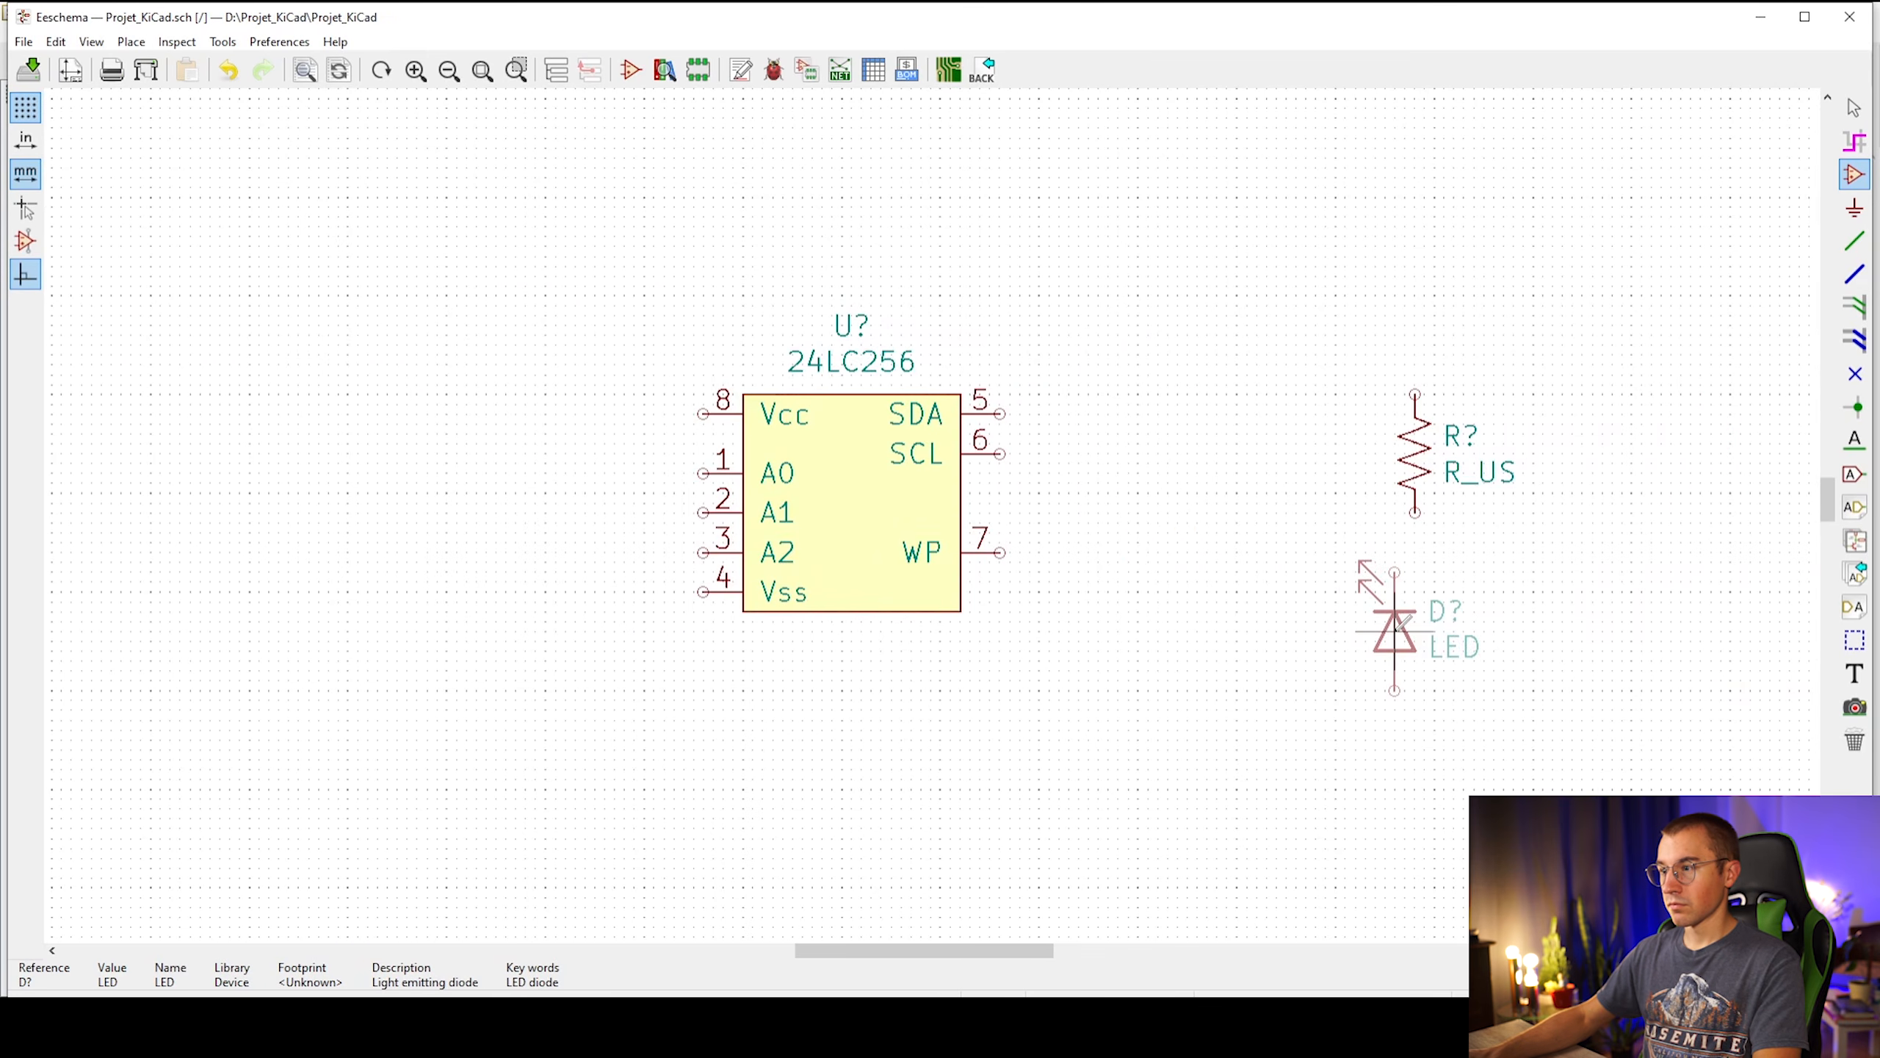
click(1414, 631)
Duplicate the resistor twice and place the copies side by side between the 24LC256 and the original resistor
key(ctrl+d)
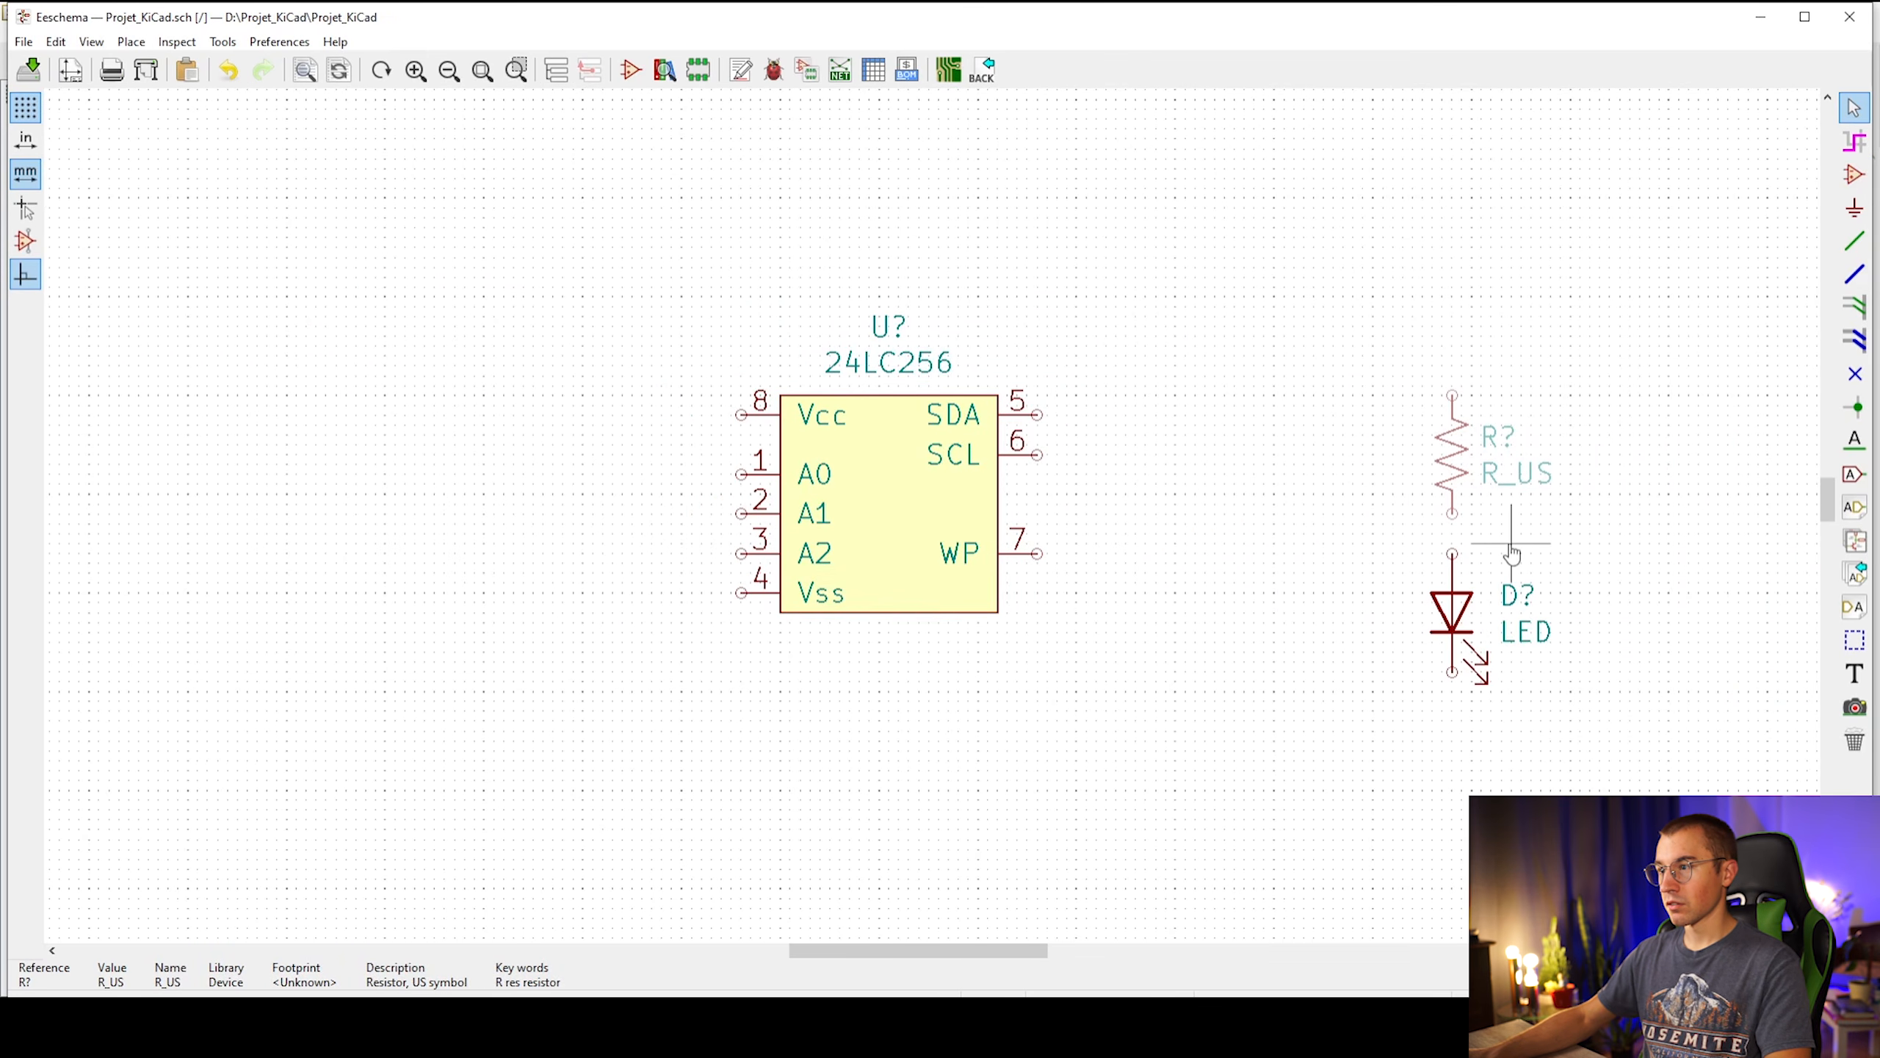
click(1220, 352)
key(ctrl+d)
click(1251, 400)
Set the value of both duplicated resistors to 4K7
double_click(1254, 333)
click(714, 400)
text(4K7)
key(Return)
click(1137, 711)
double_click(1262, 348)
click(688, 397)
text(4K7)
key(Return)
click(1137, 711)
Set the value of the resistor above the LED to 330
double_click(1452, 456)
click(800, 400)
text(330)
key(Return)
key(Return)
Shift the 24LC256 slightly to the left and place a Conn_01x04_Male connector symbol well to the left of it
drag(844, 511, 807, 513)
key(a)
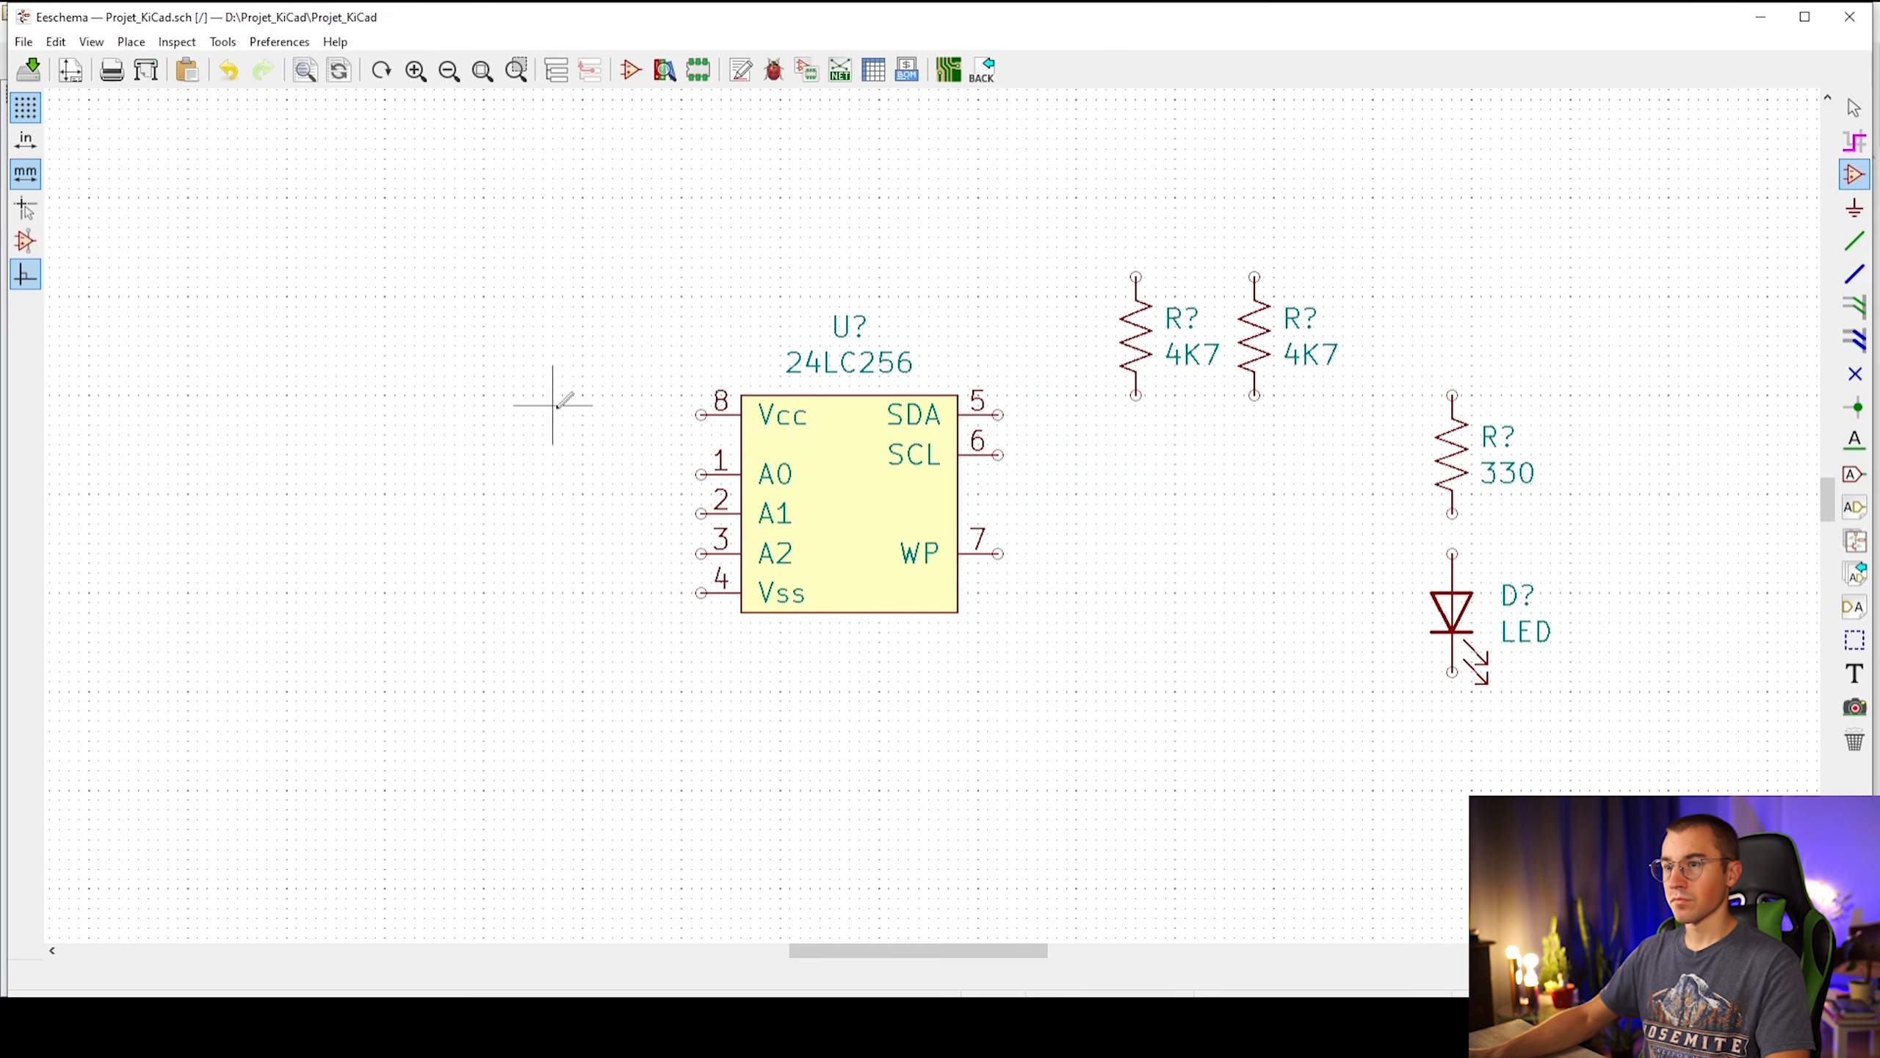
text(connector)
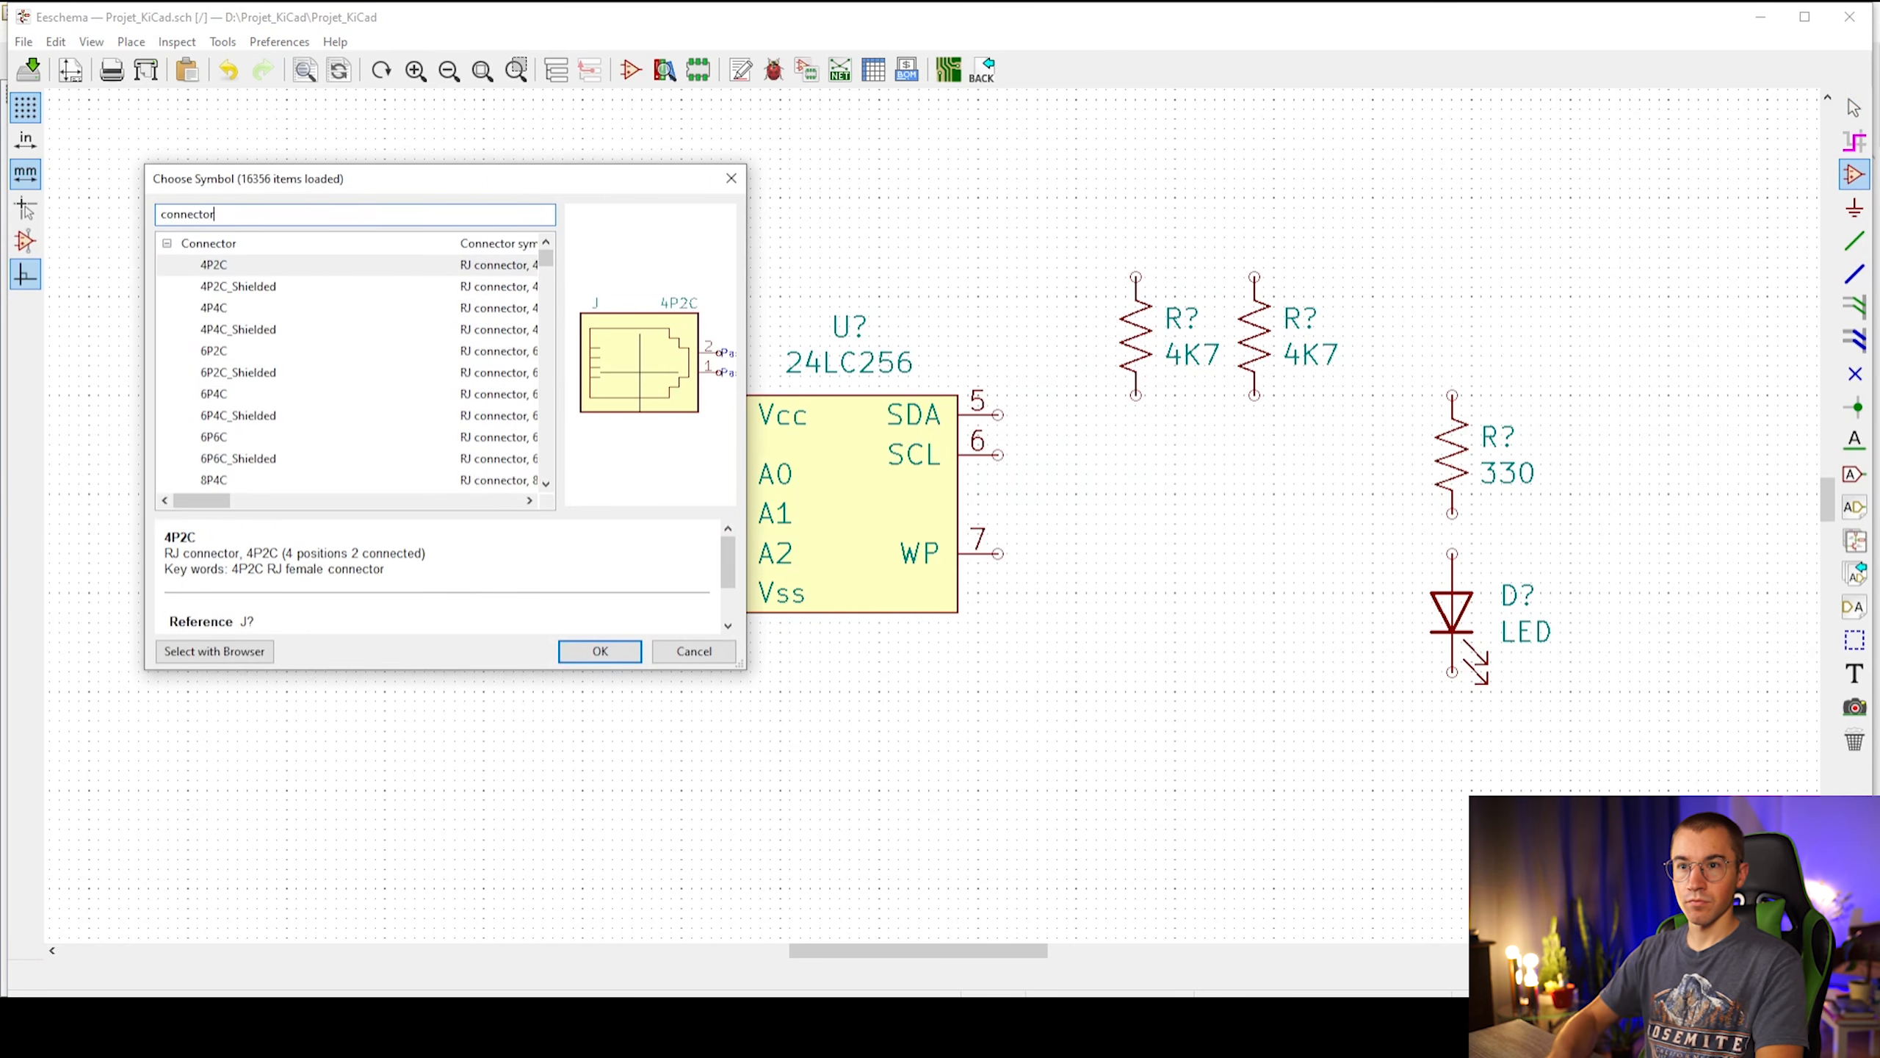
scroll(277, 378, down, 10)
scroll(258, 417, down, 3)
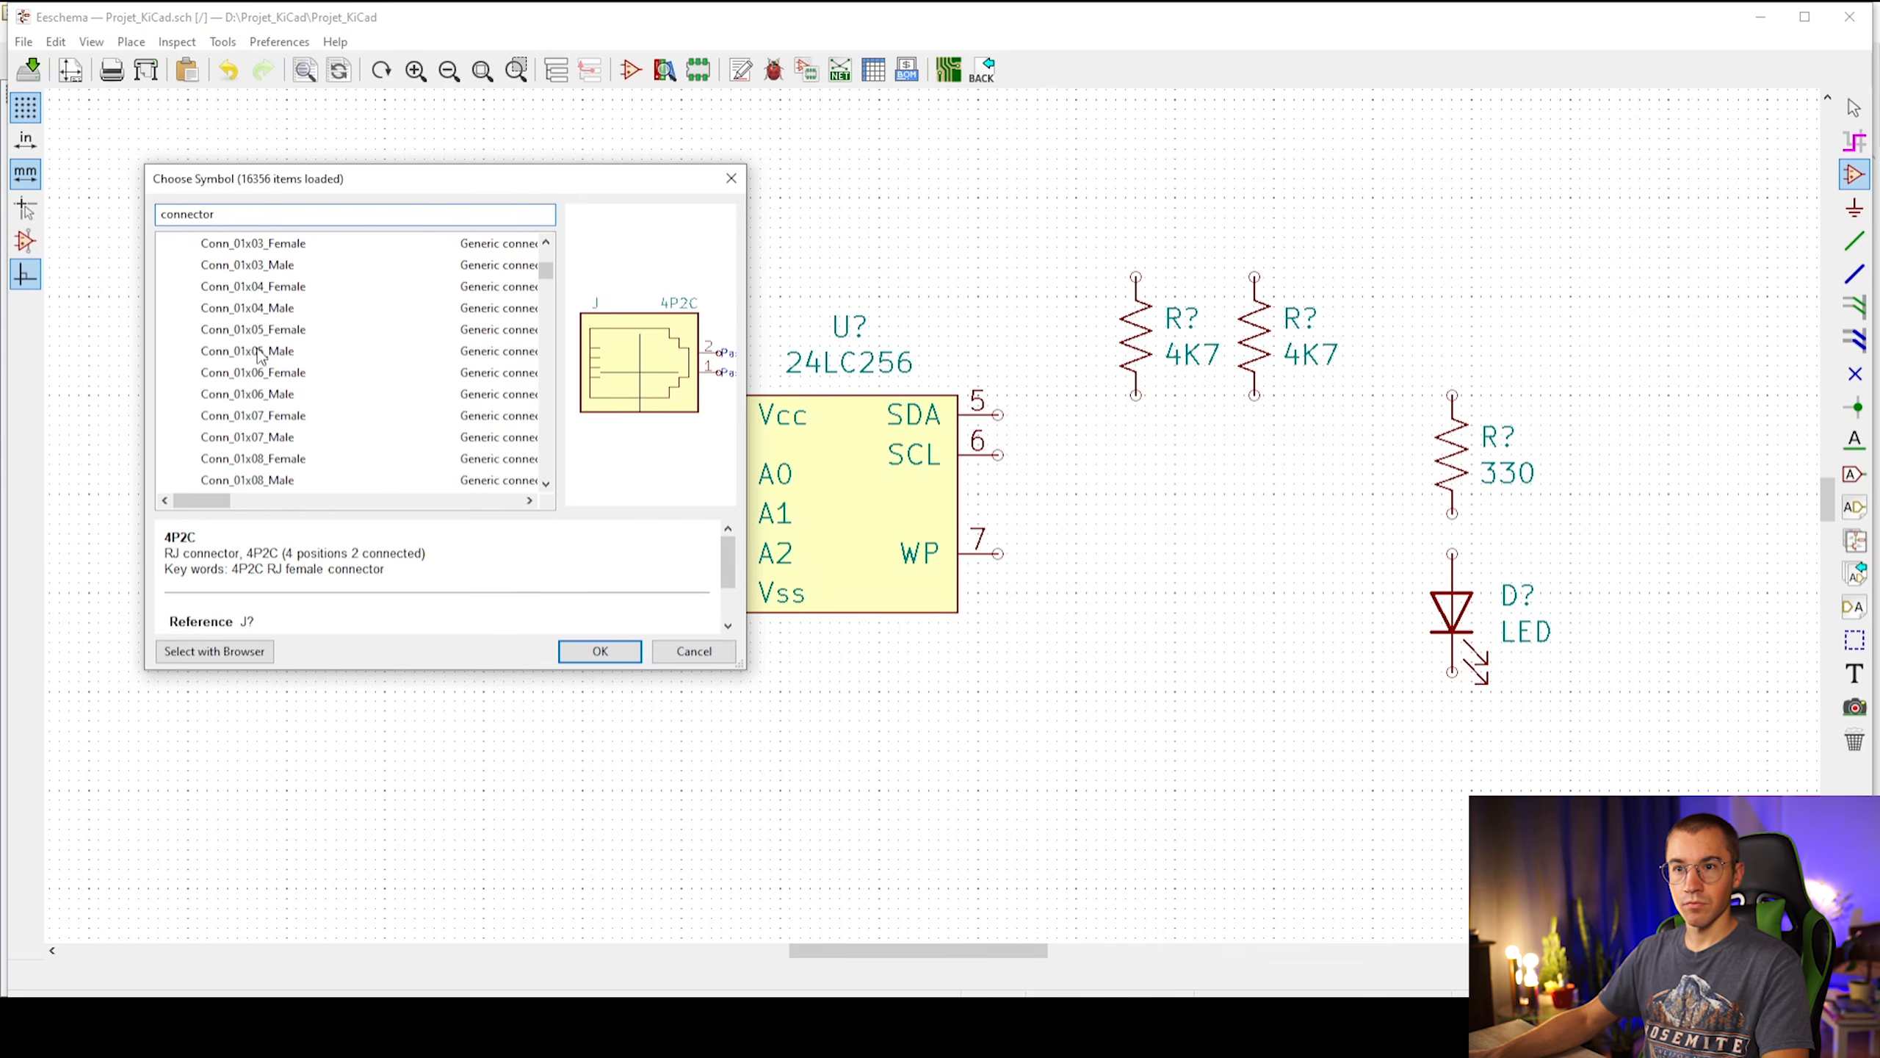
click(248, 285)
click(281, 307)
double_click(281, 307)
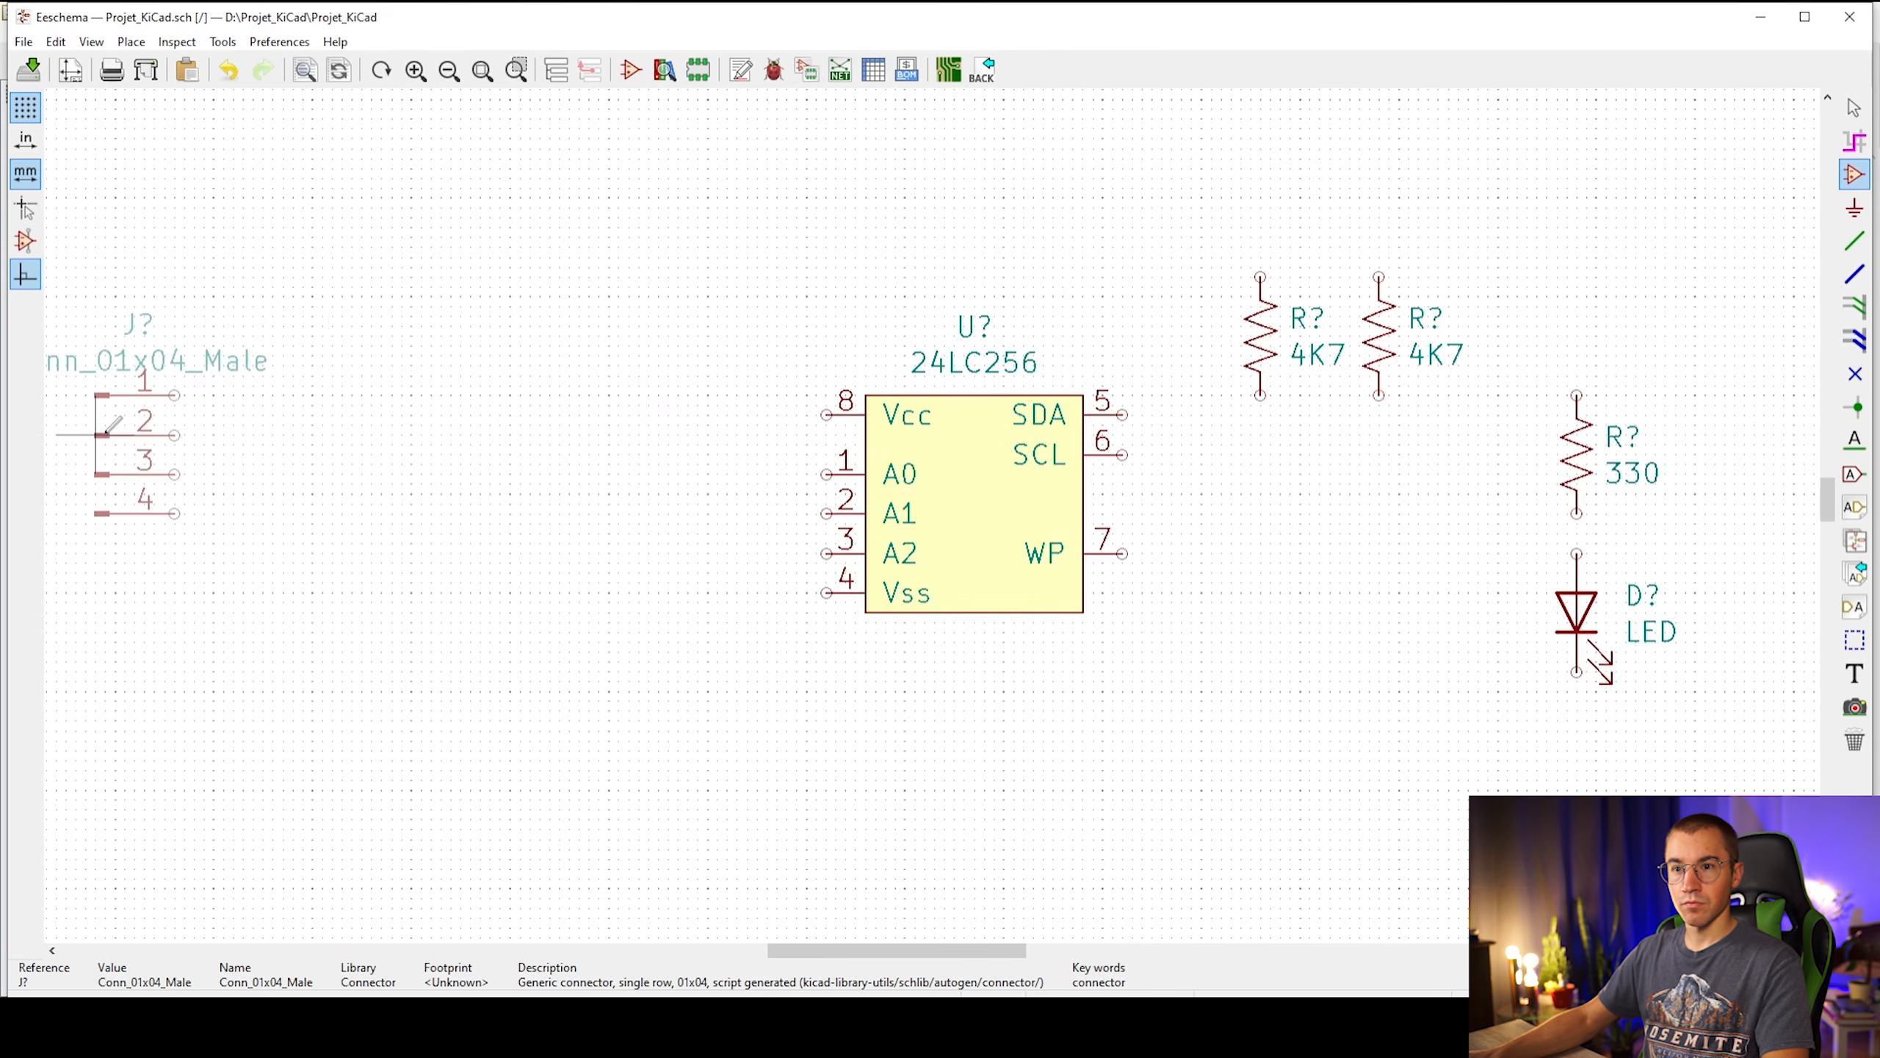
click(252, 426)
middle_drag(516, 545, 370, 525)
Wire the 24LC256's SDA pin to the lower end of the left 4K7 resistor and SCL to that of the right one
click(1855, 241)
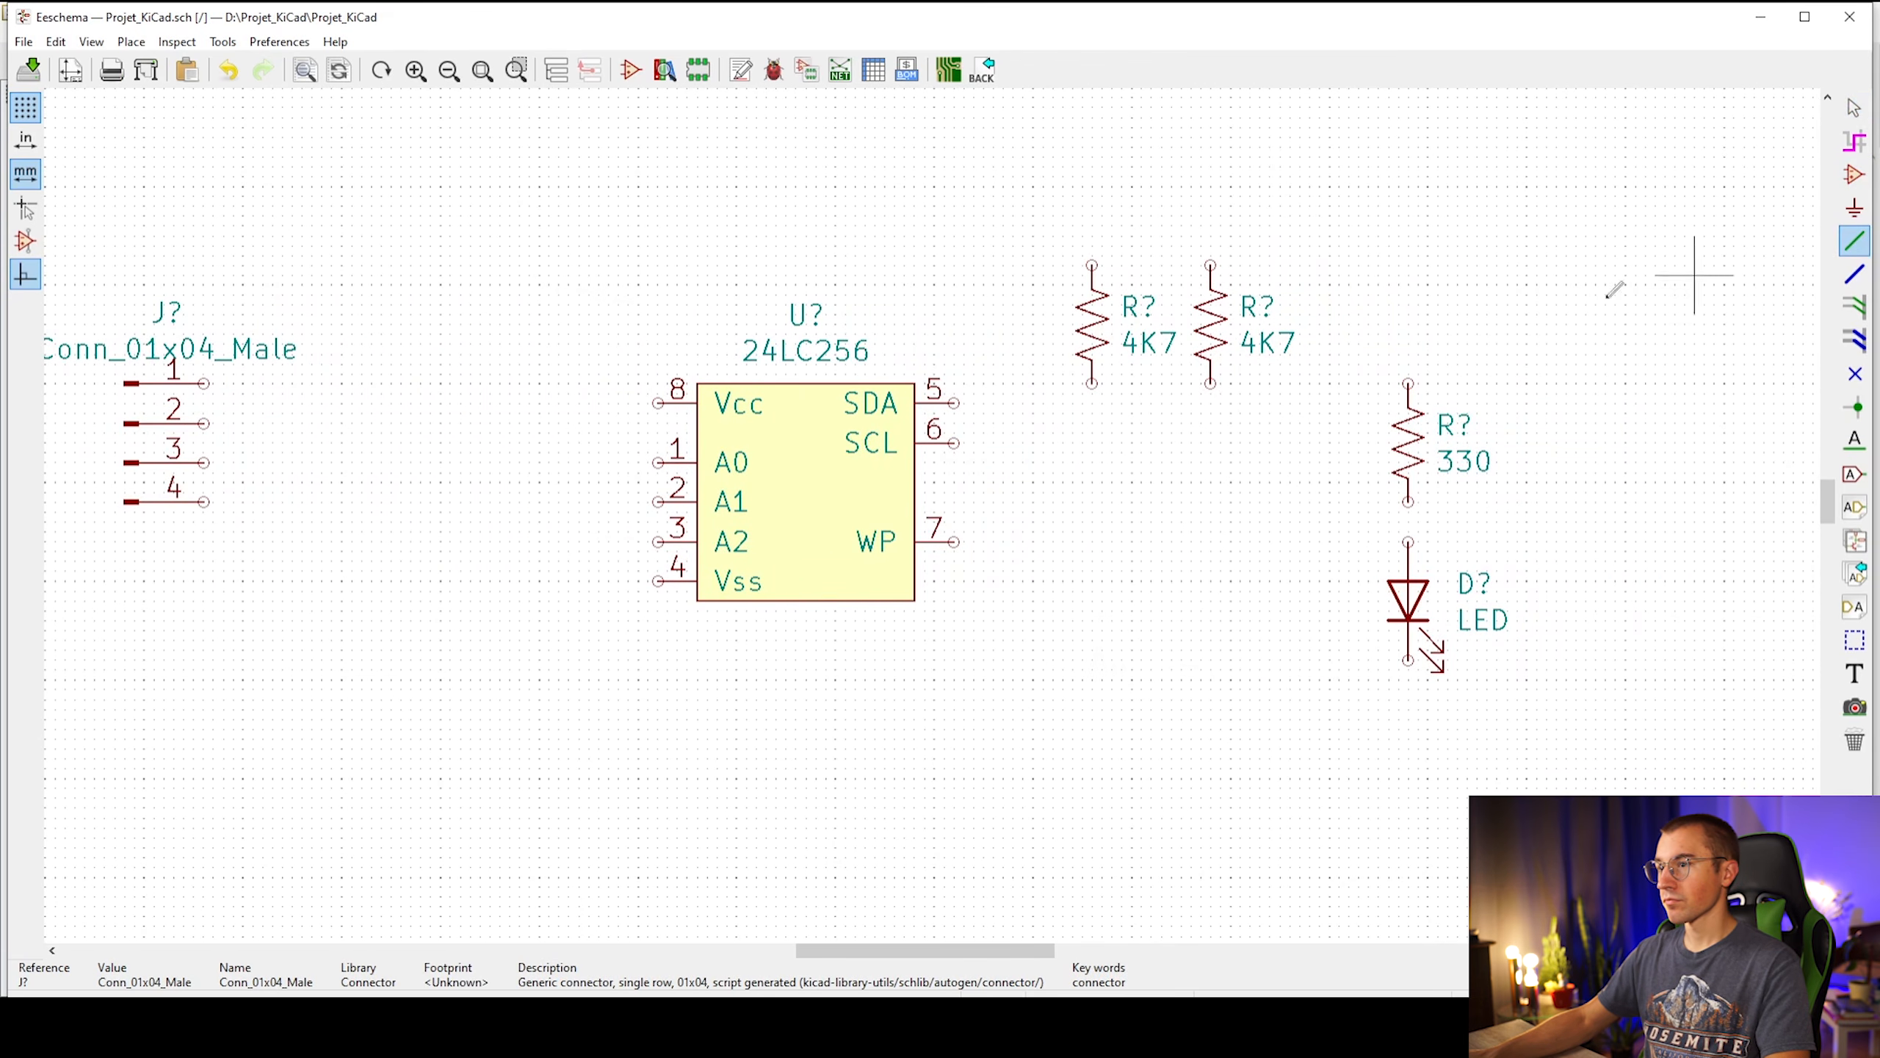
click(963, 402)
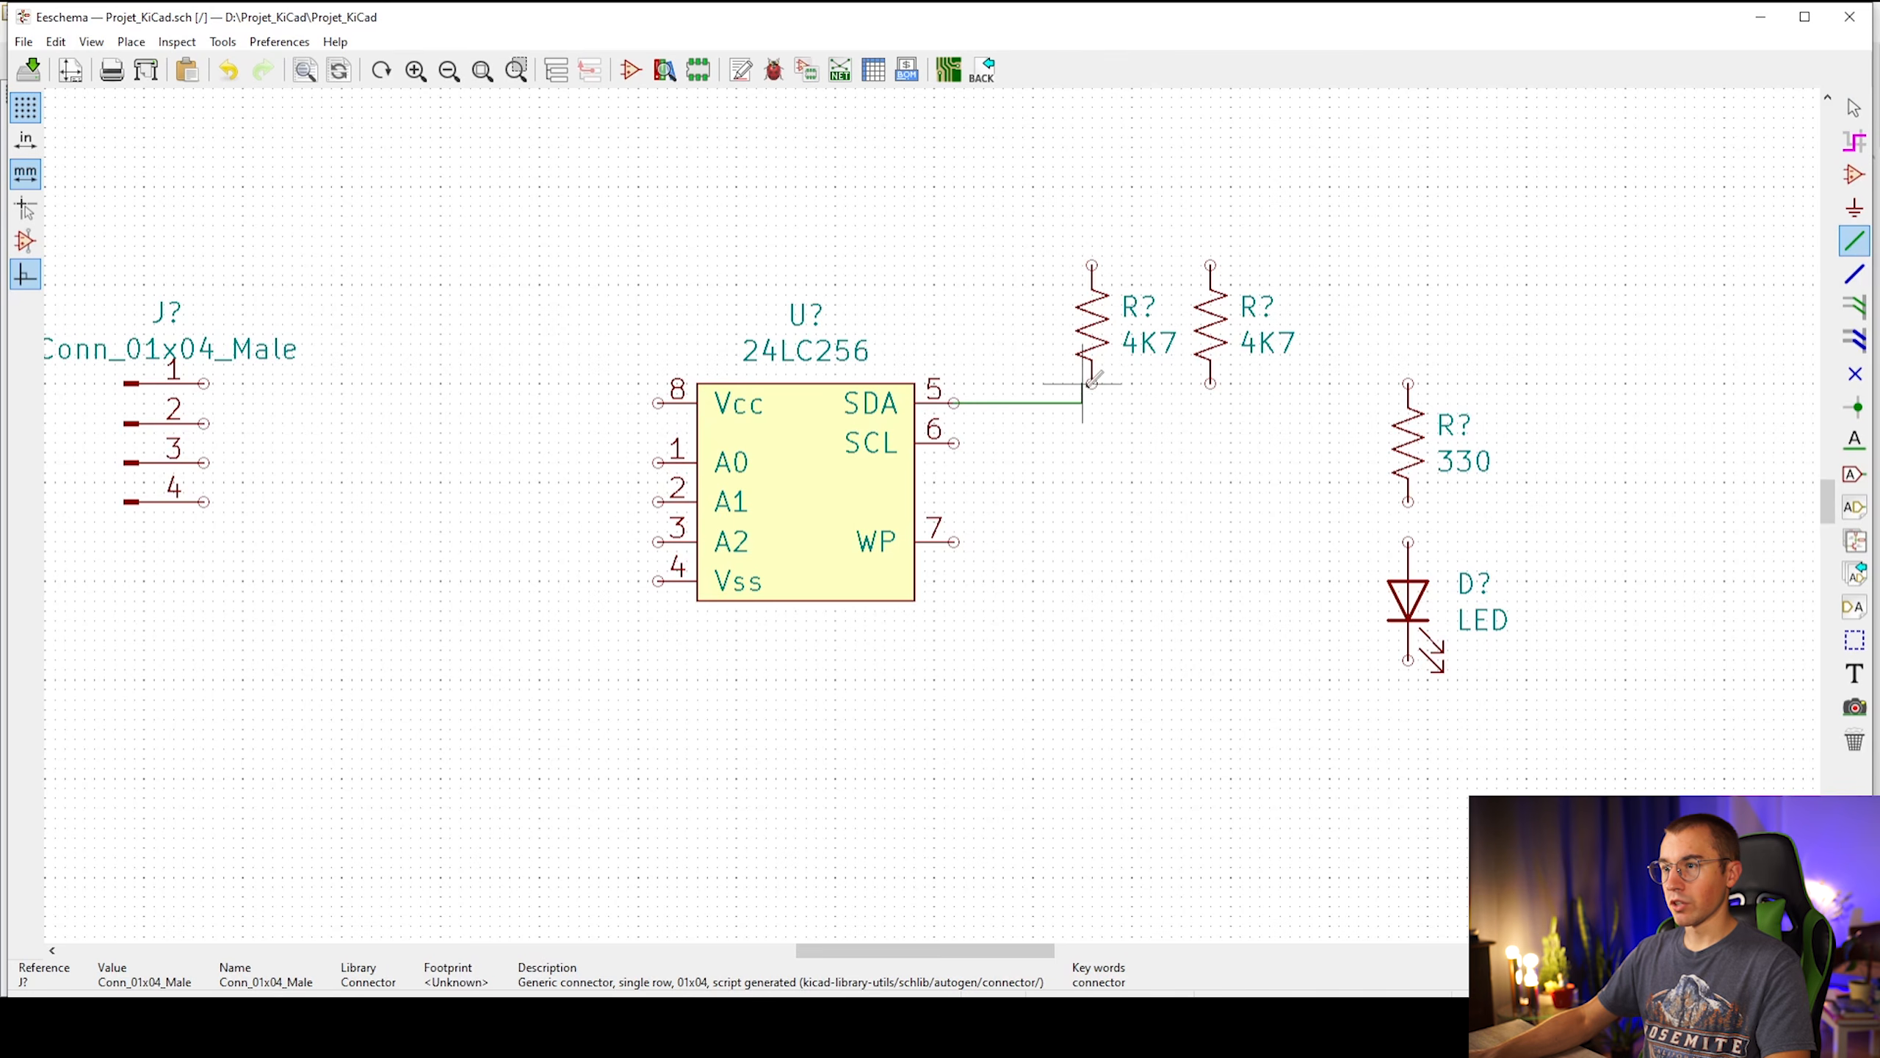
click(1210, 383)
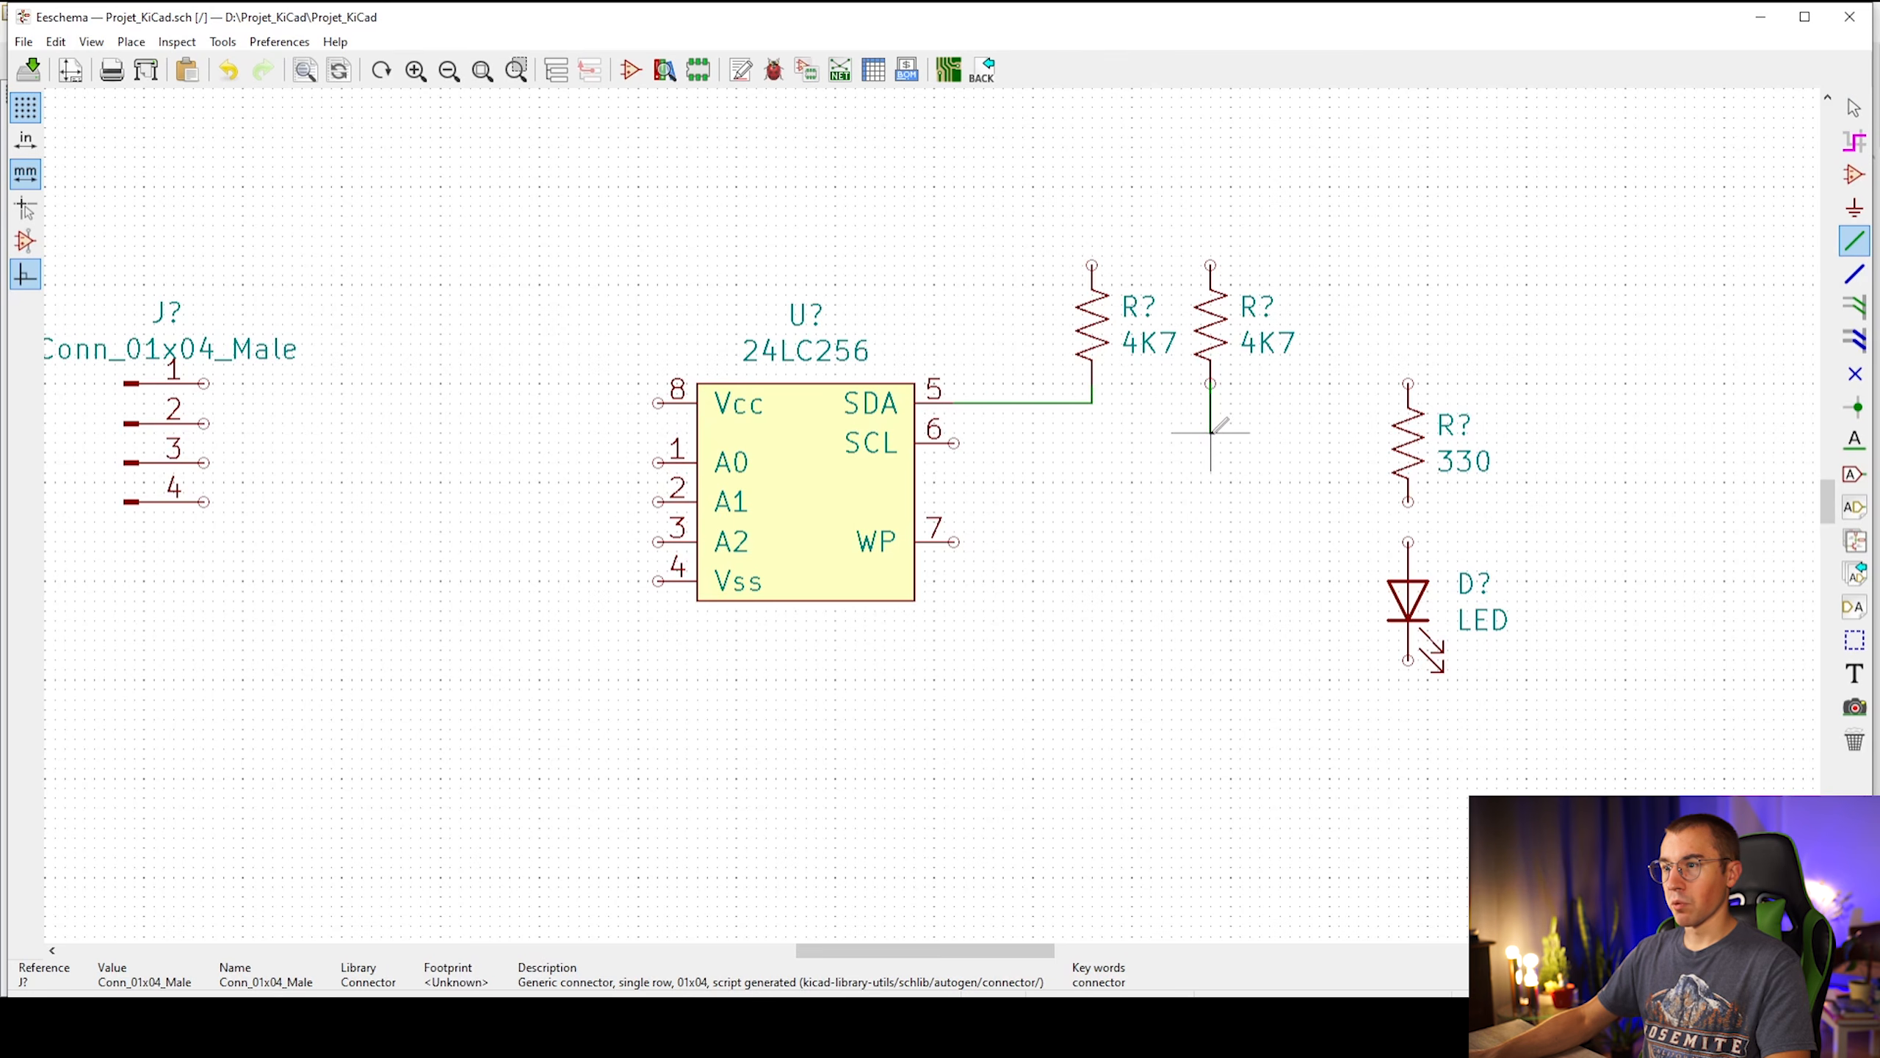
key(Escape)
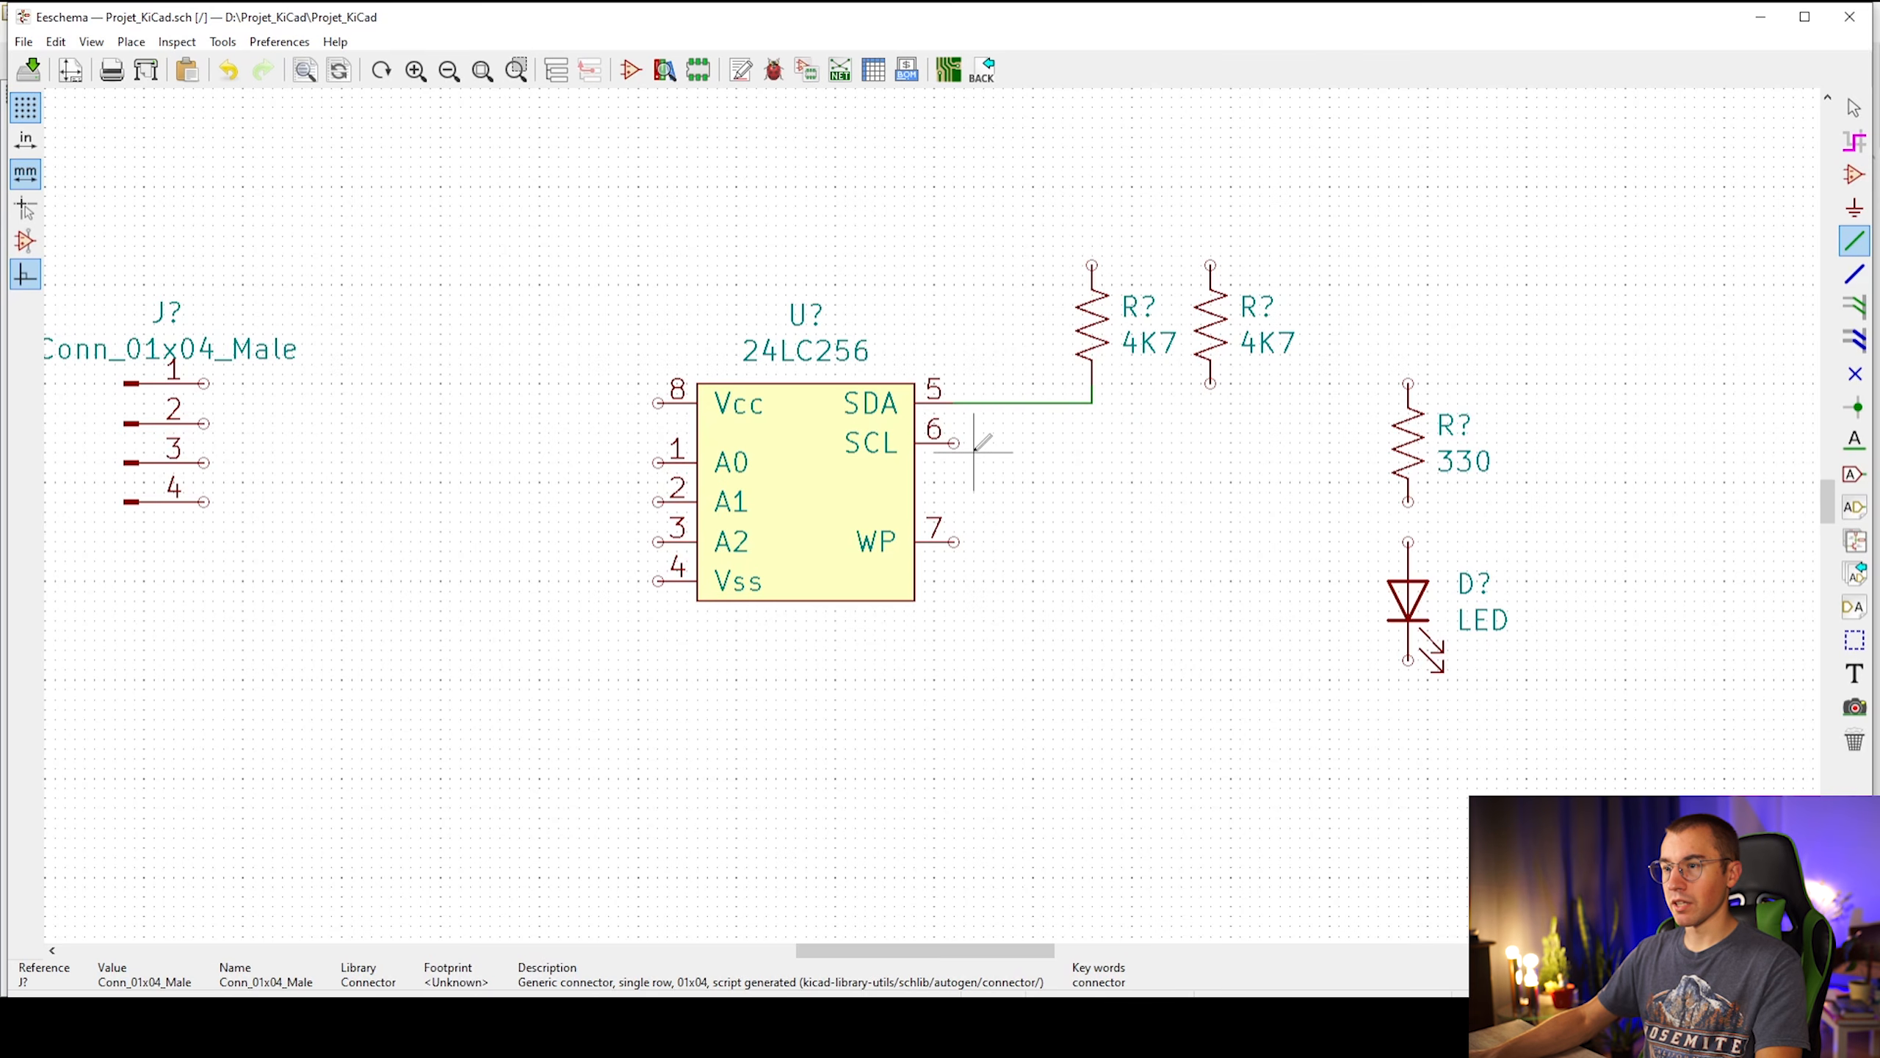
click(954, 442)
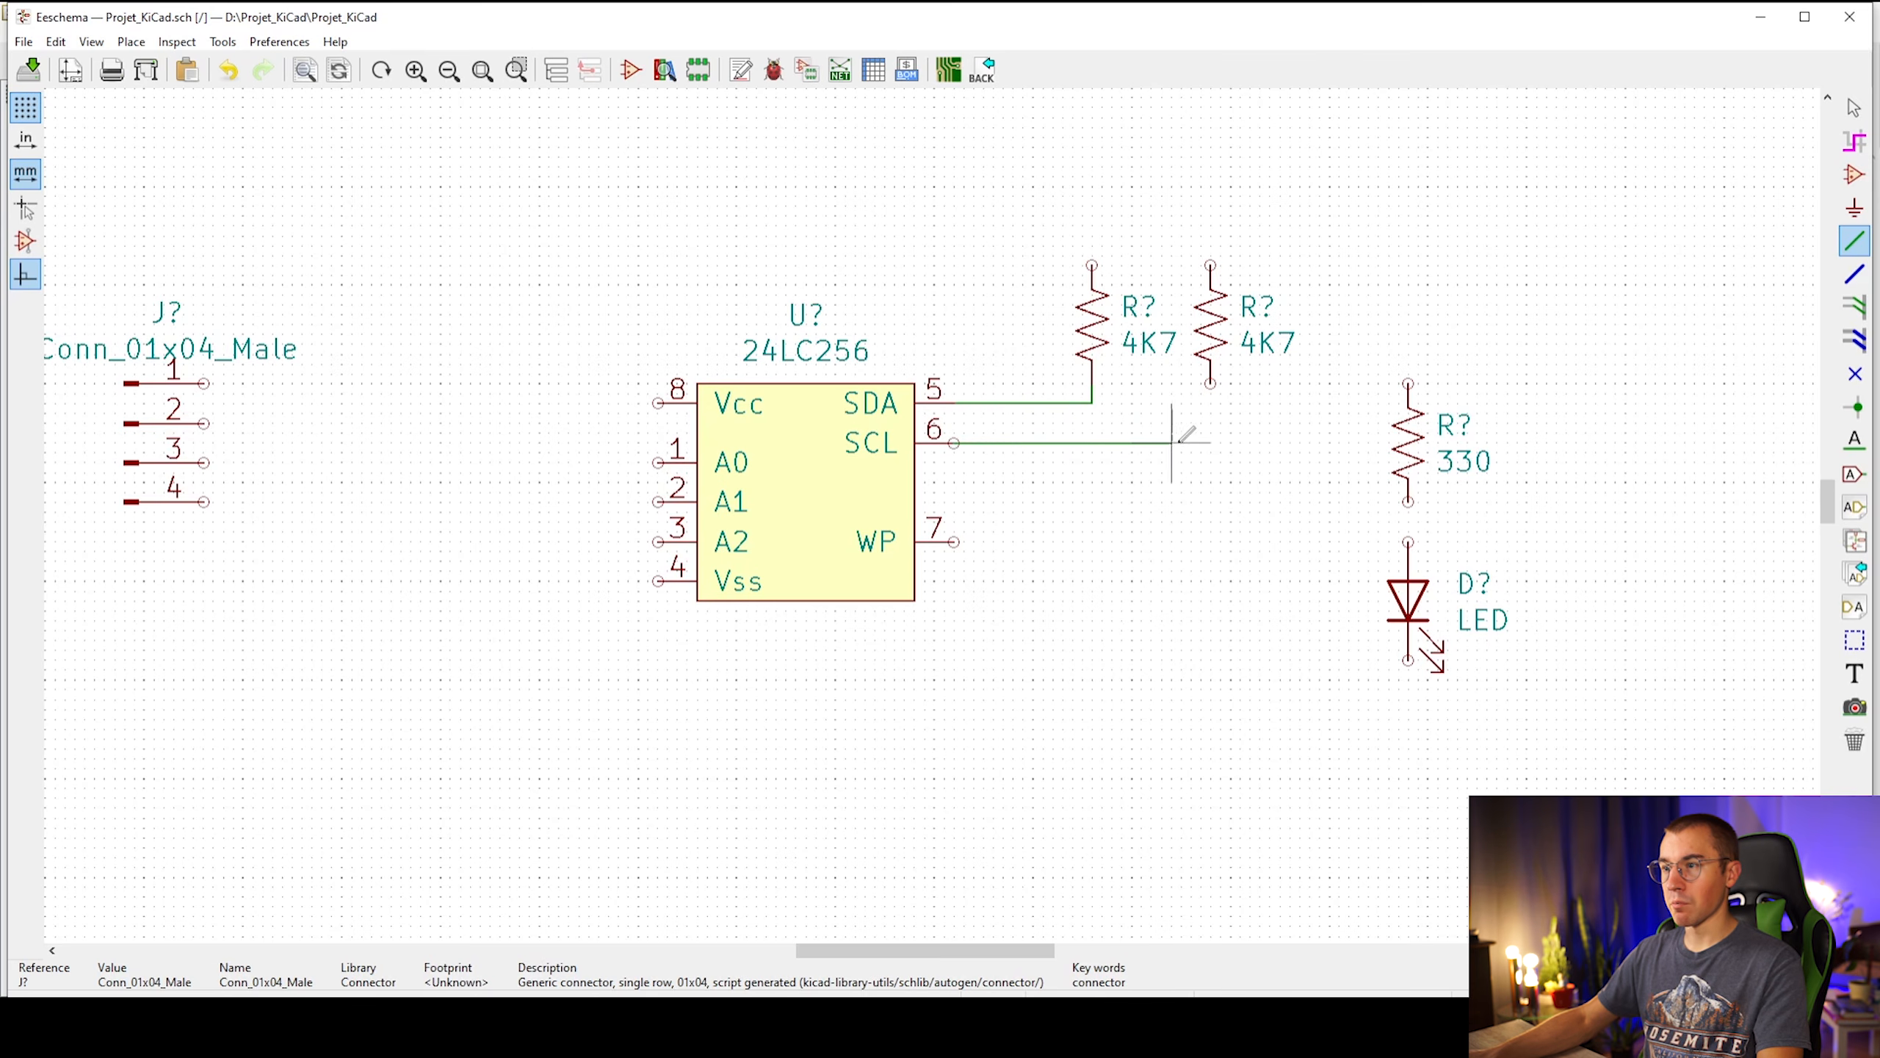
click(1211, 383)
key(Escape)
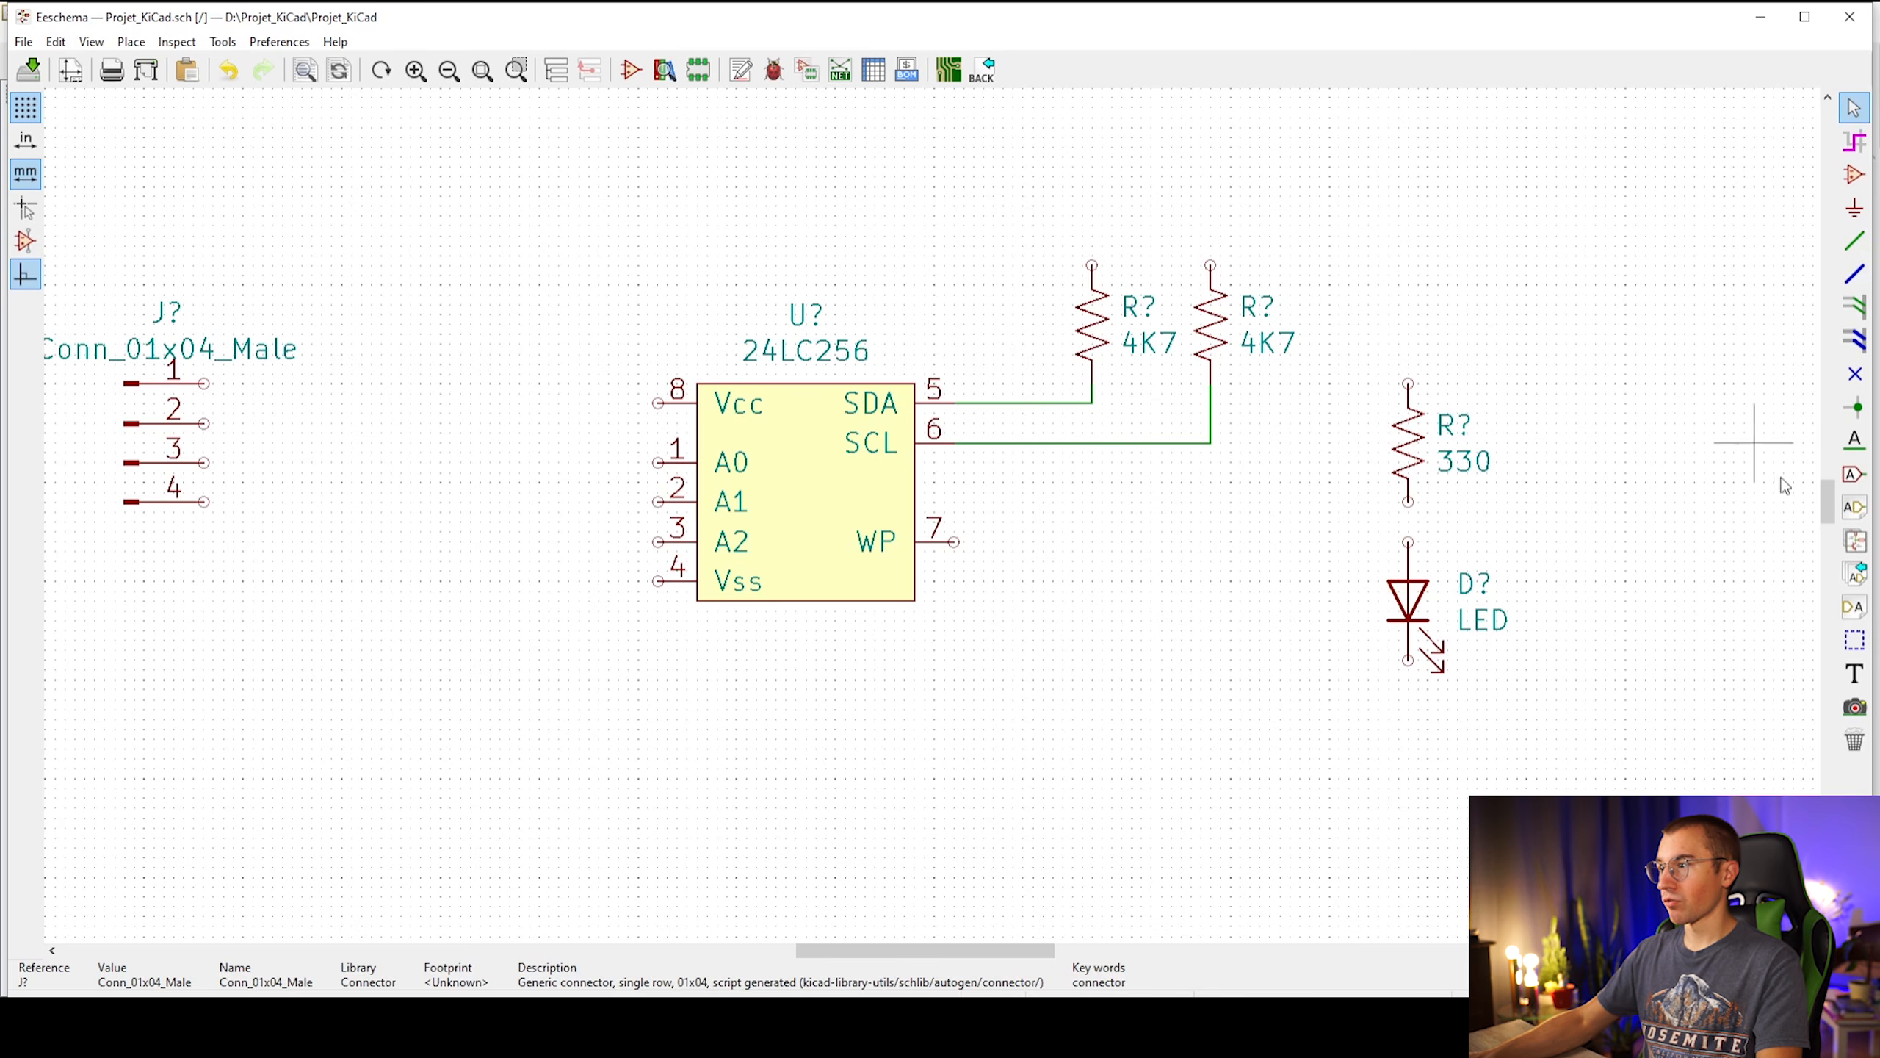
Add the net label SDA on the wire between the 24LC256's pin 5 and the left 4K7 resistor
click(1854, 442)
click(1034, 403)
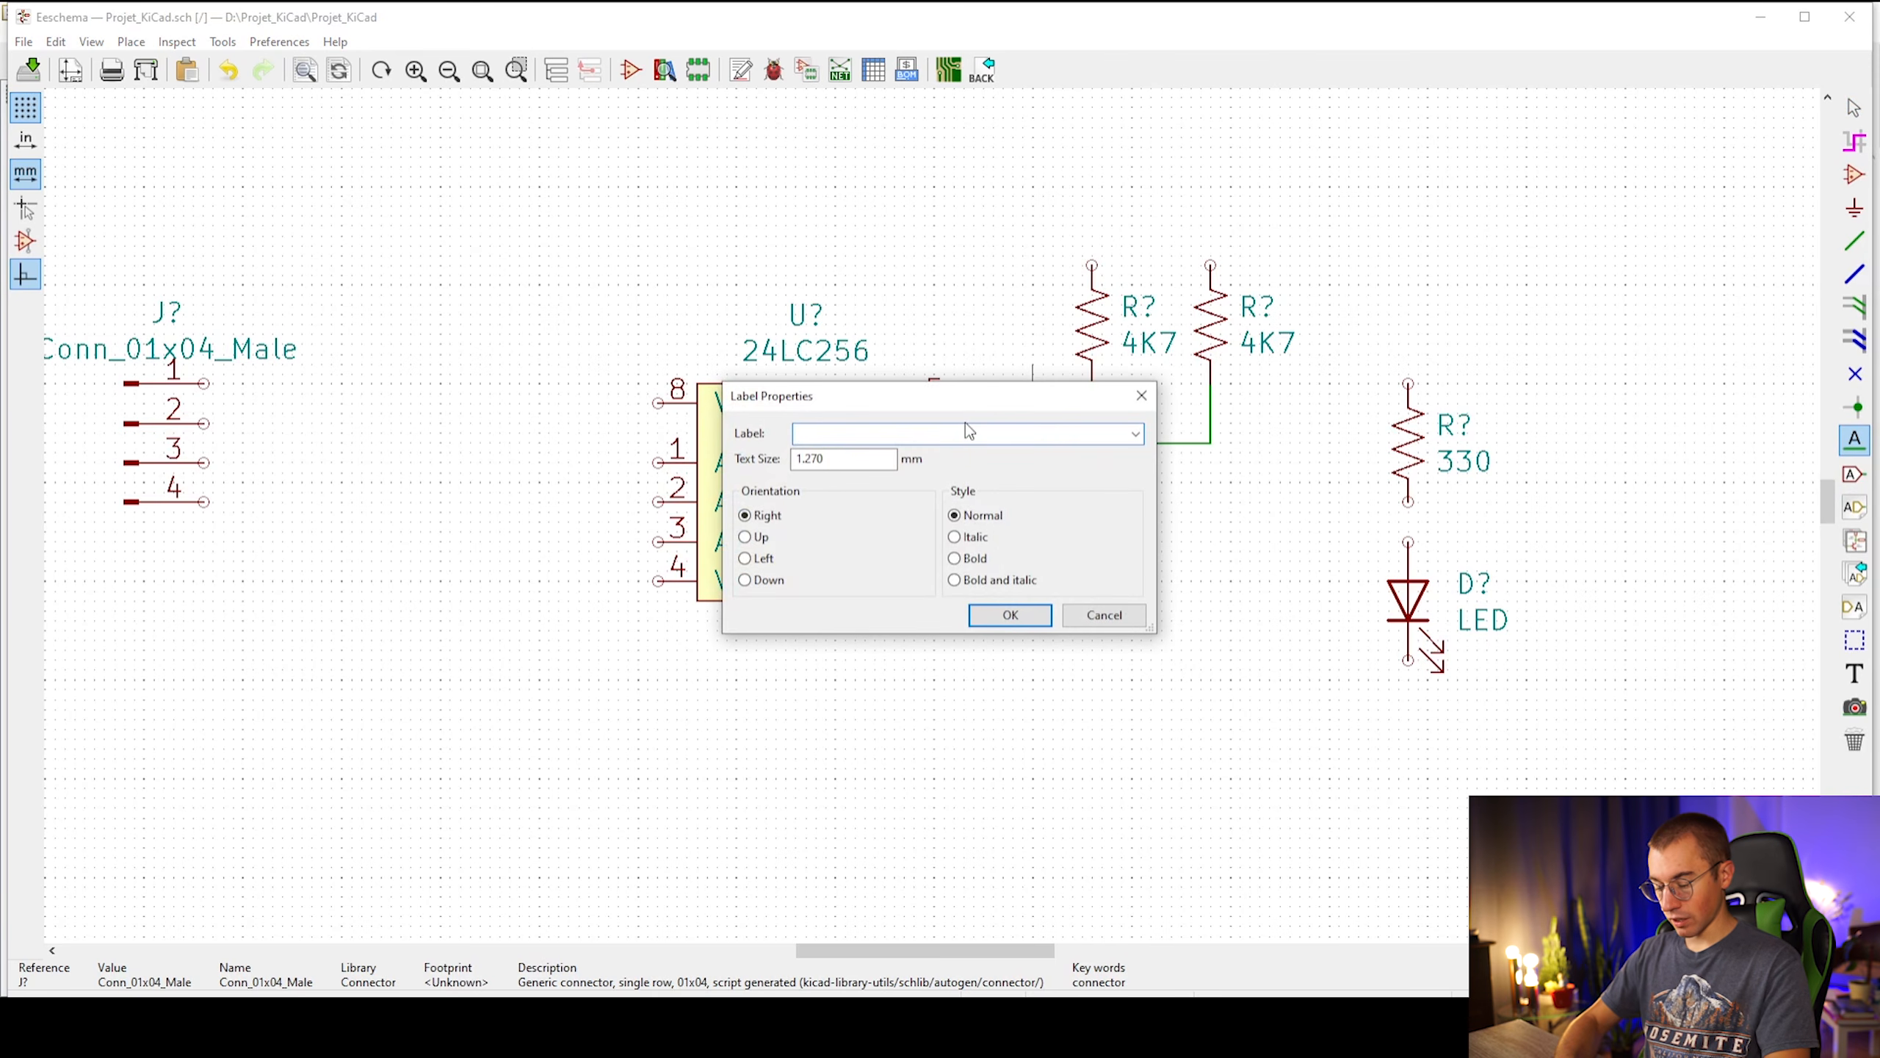
text(SDA)
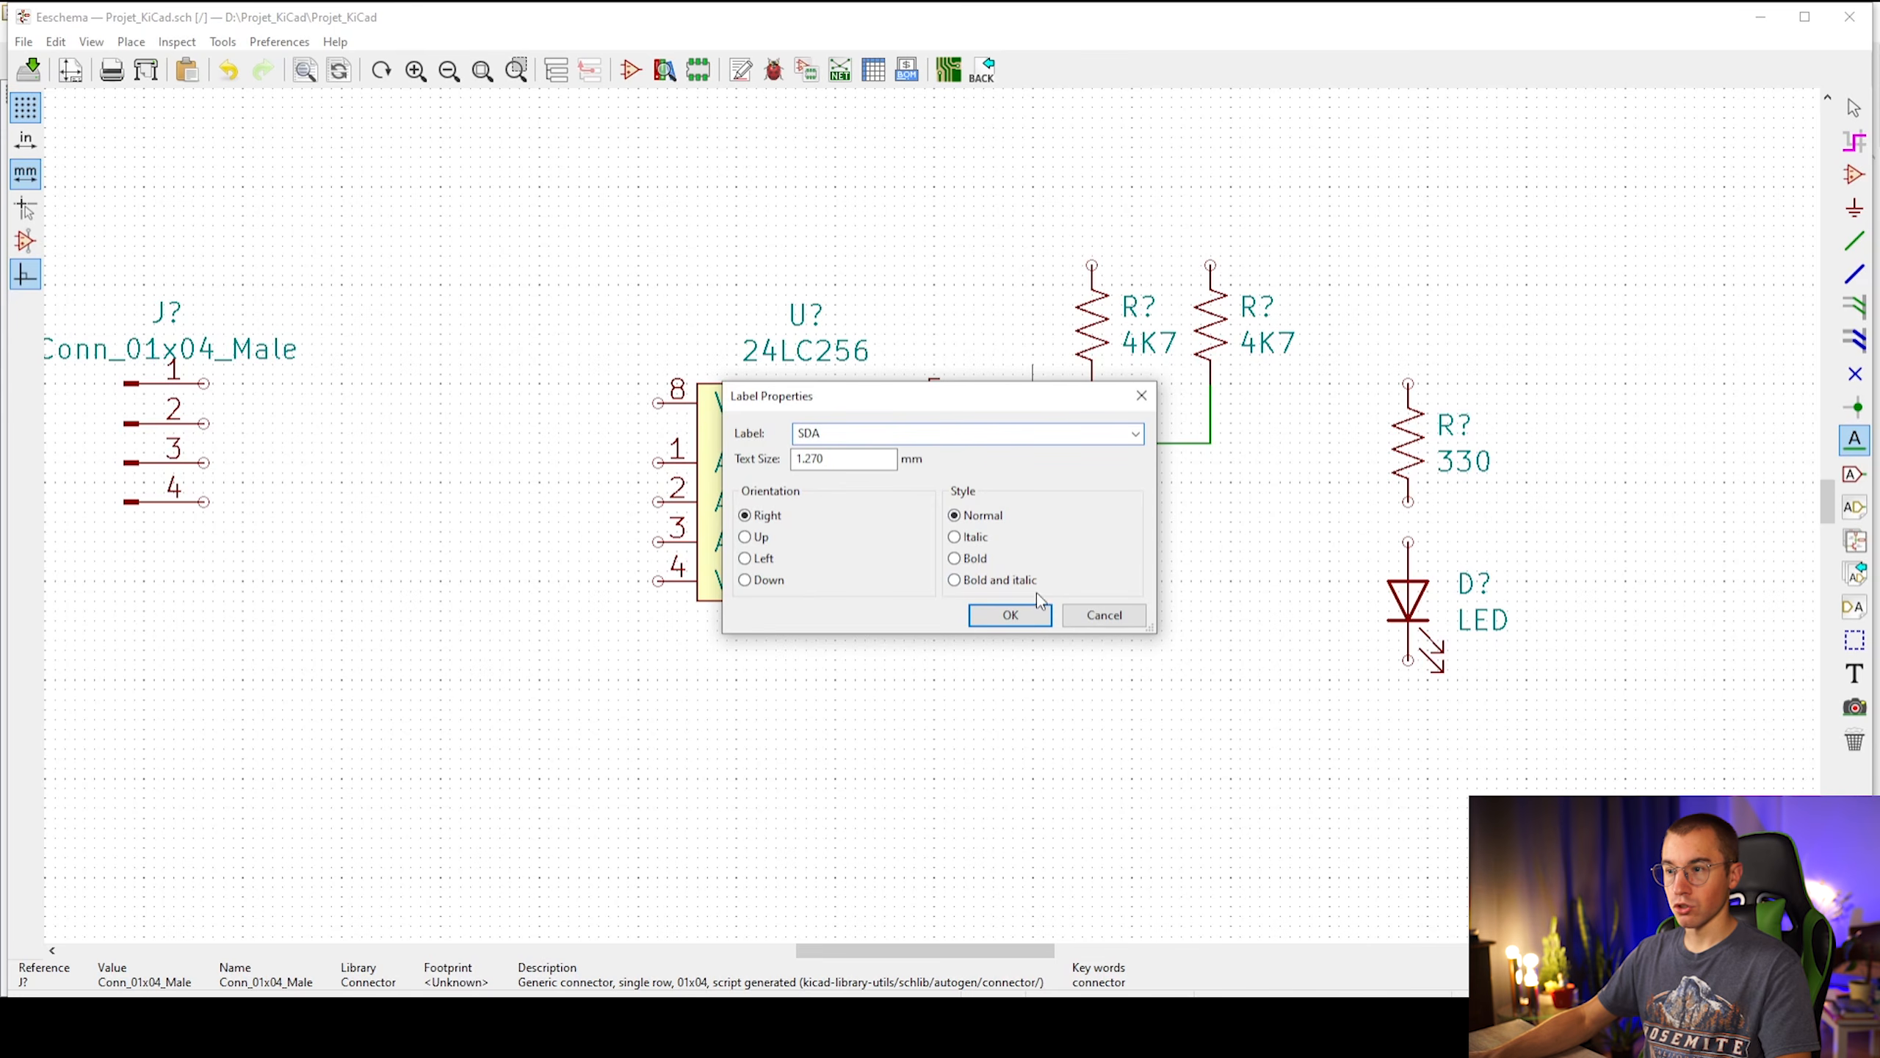
click(1009, 615)
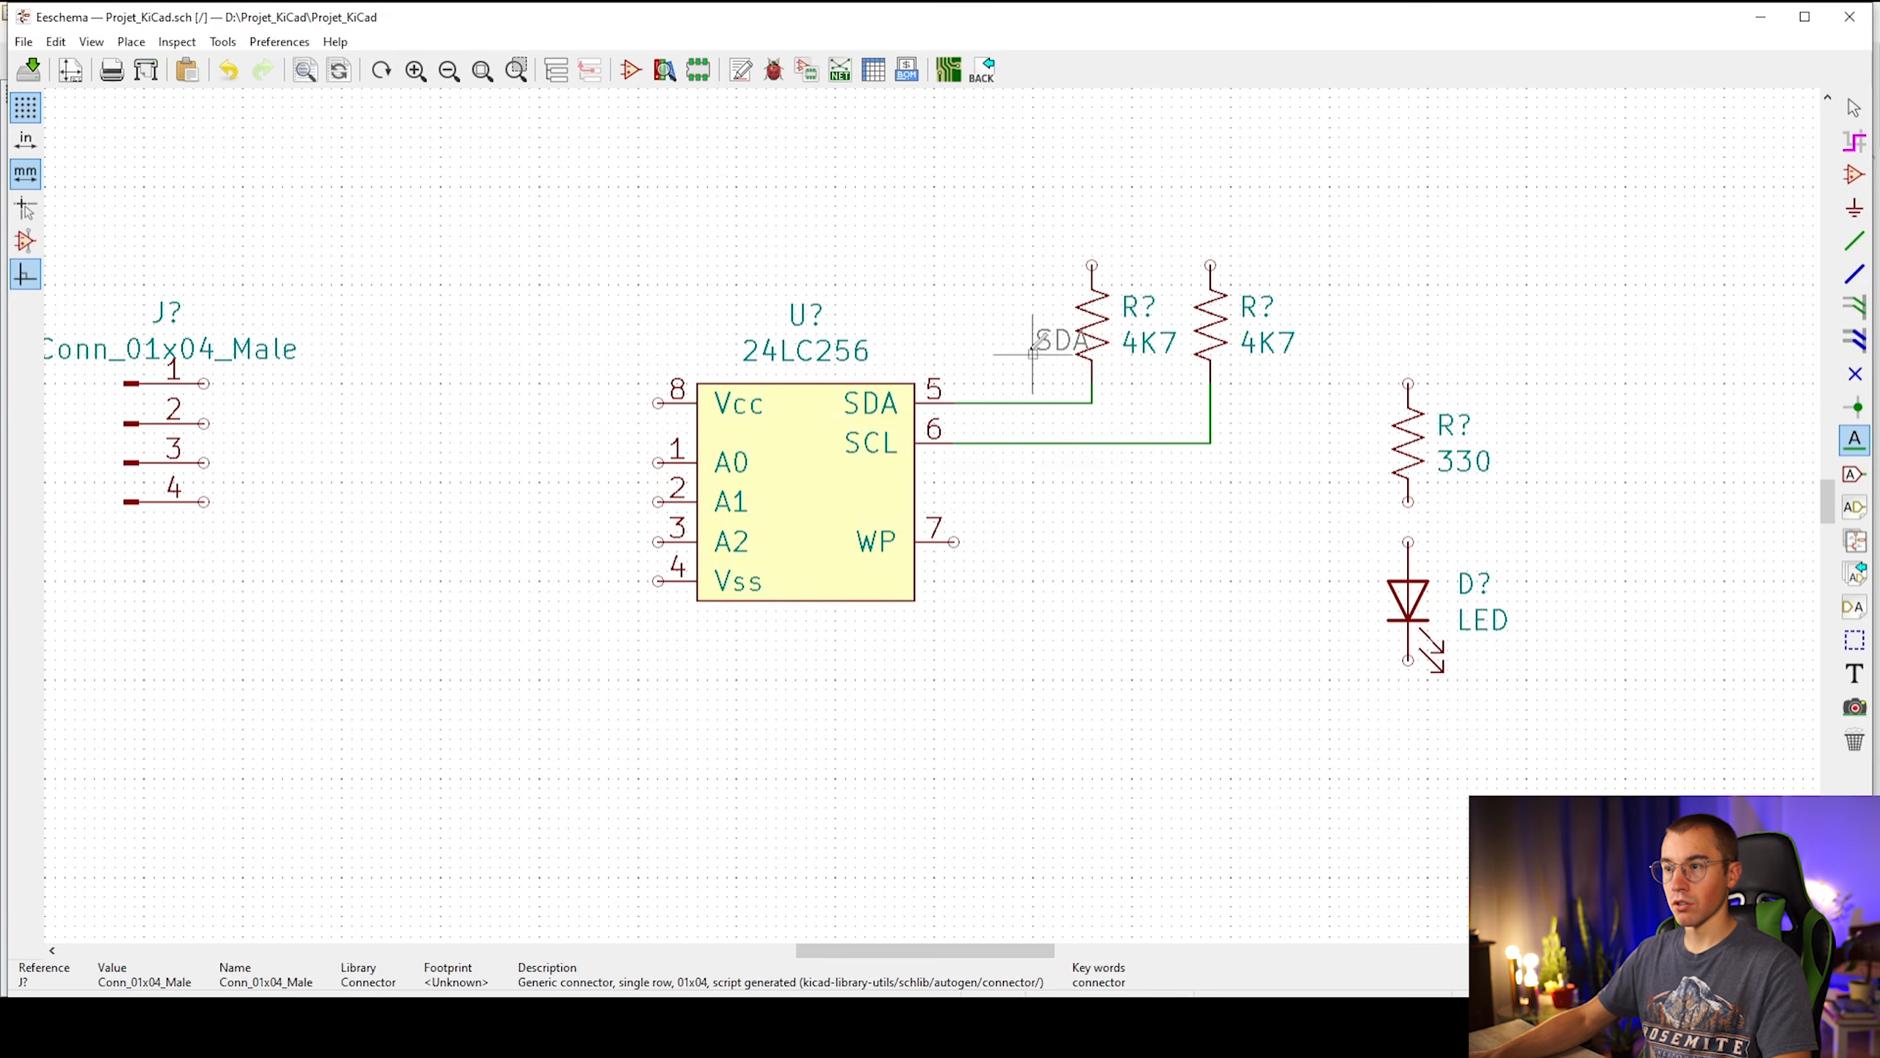
click(1013, 403)
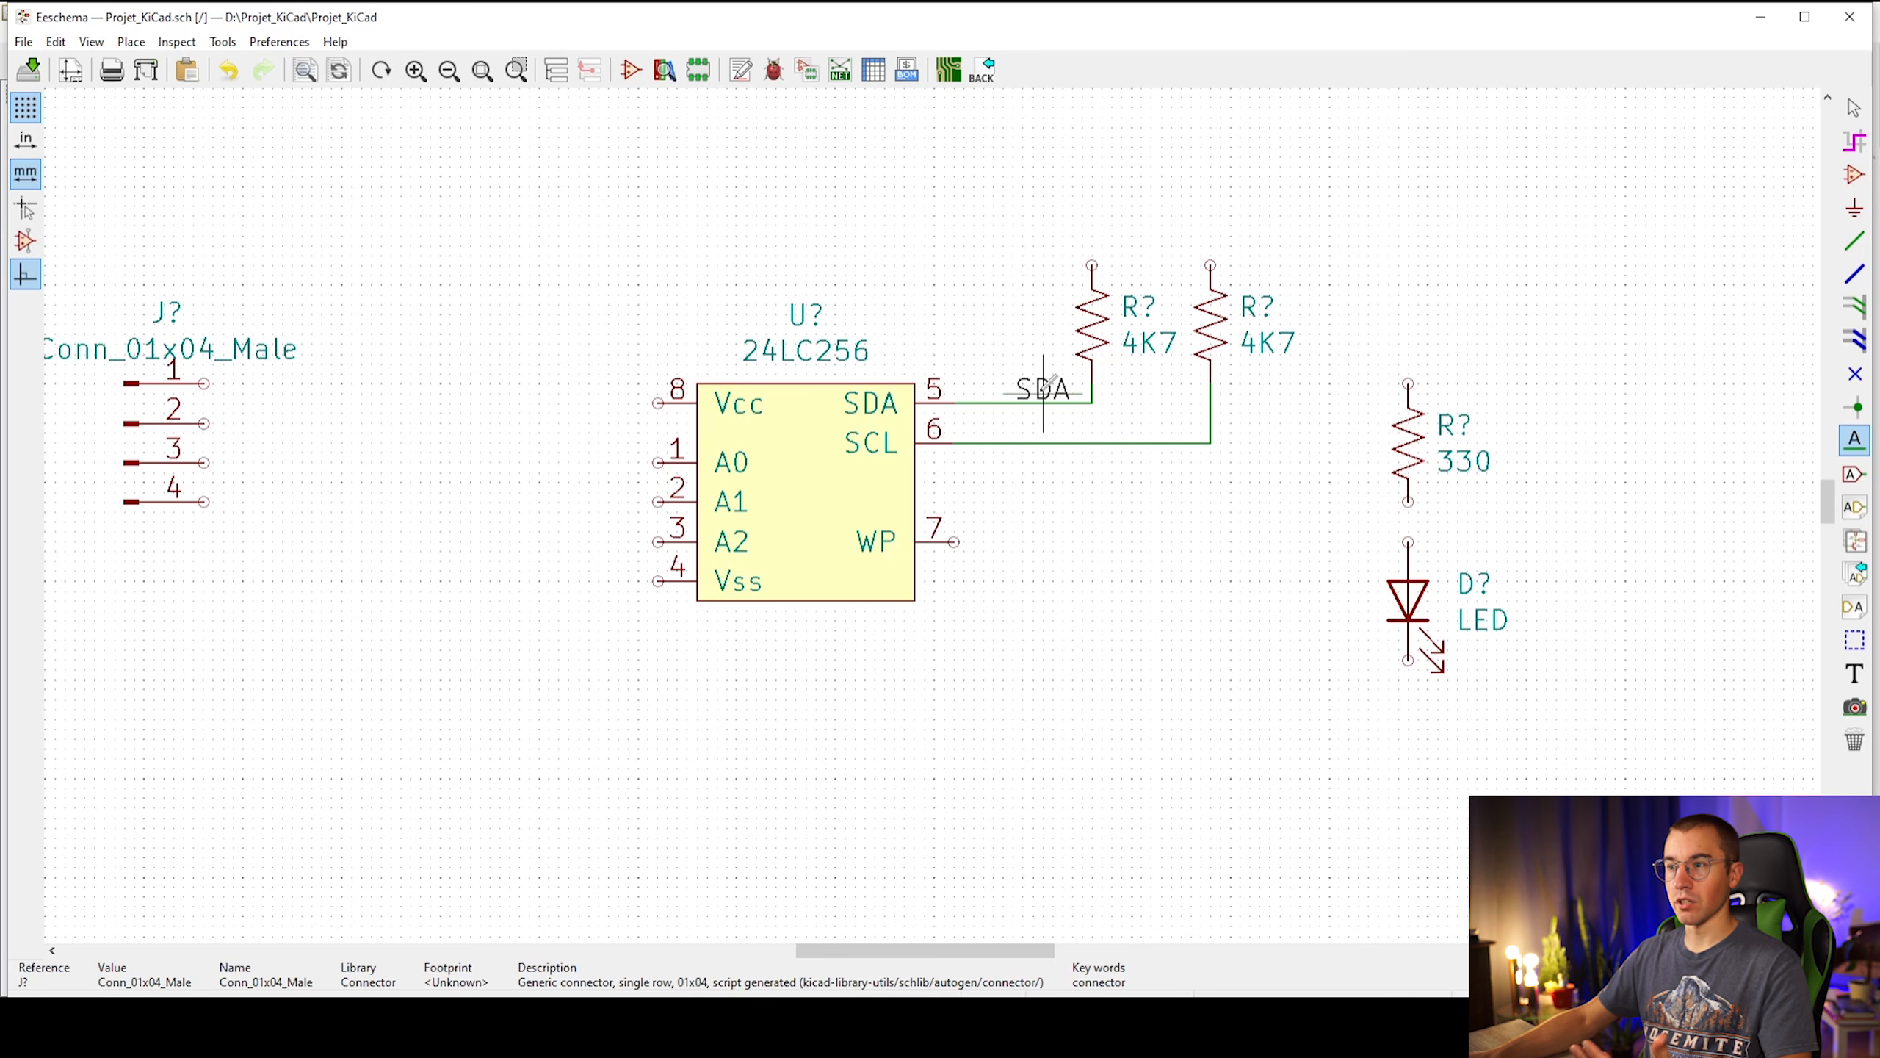
Add the net label SCL on the wire between the 24LC256's pin 6 and the right 4K7 resistor
click(1014, 443)
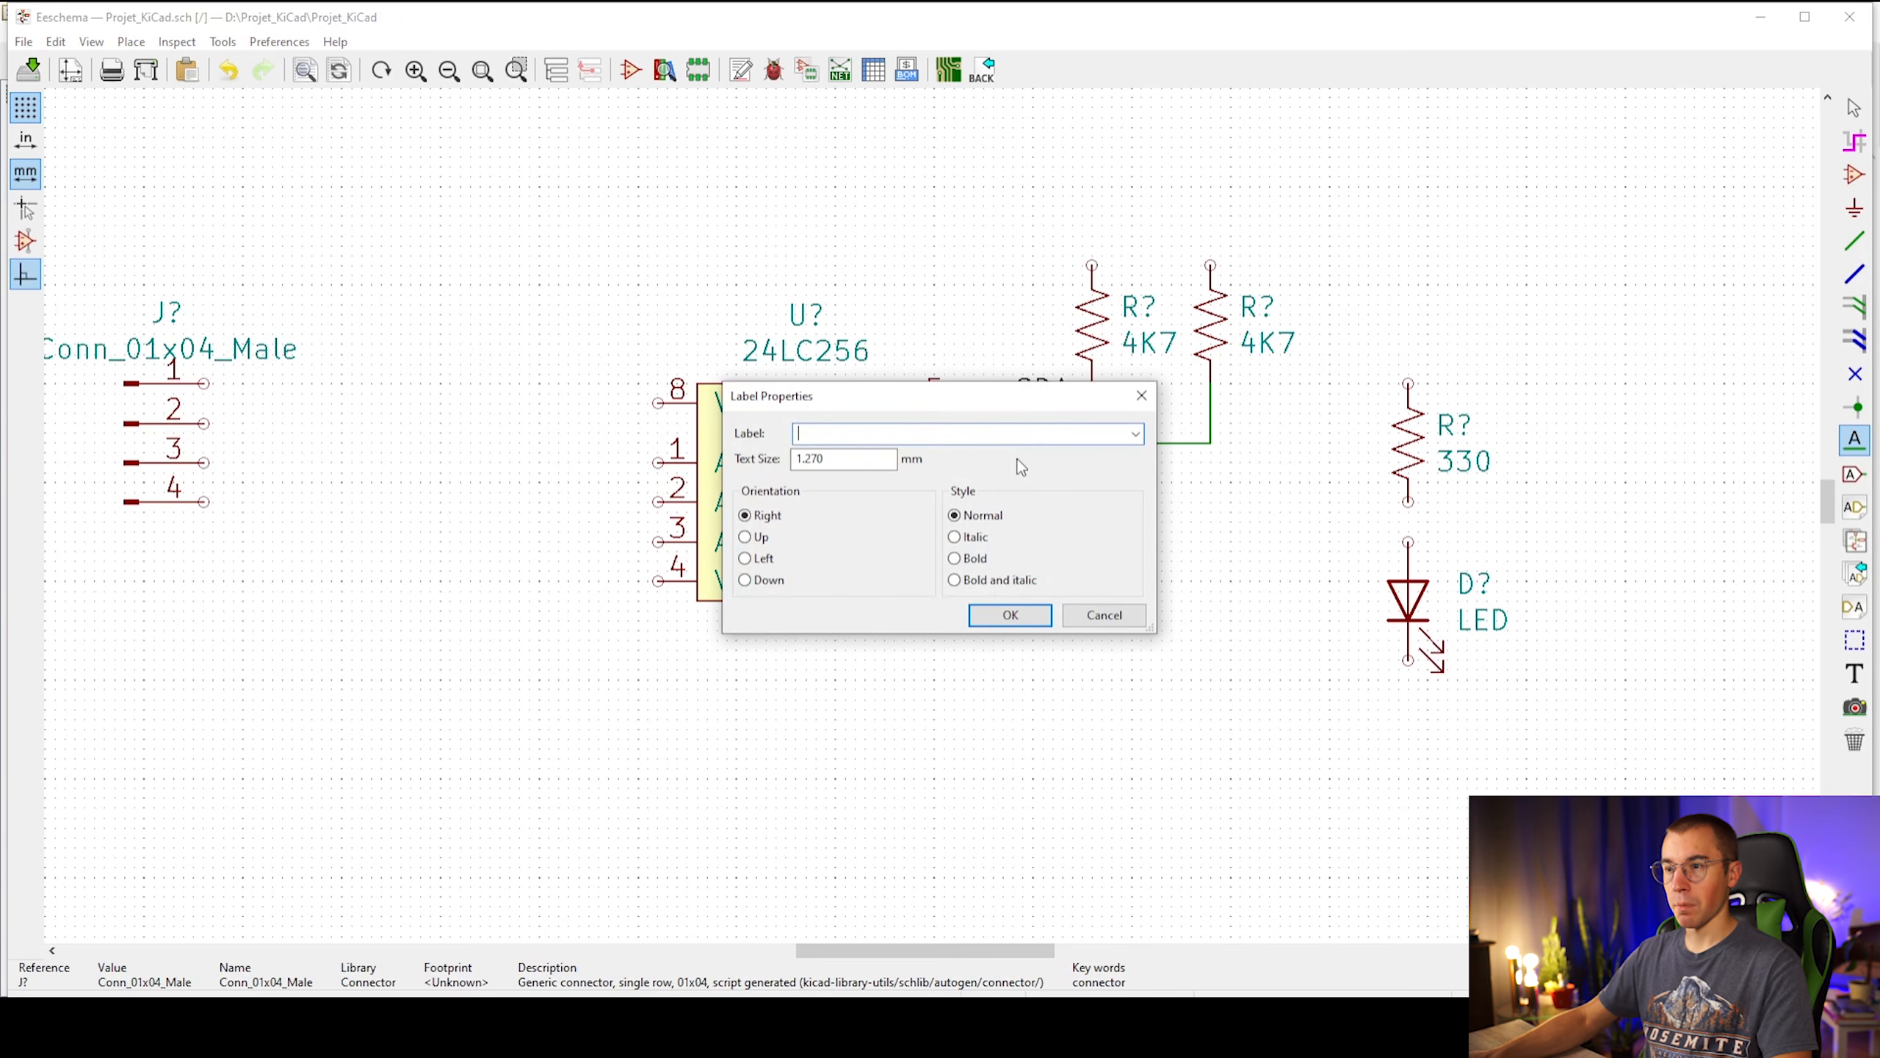
text(C)
text(SCL)
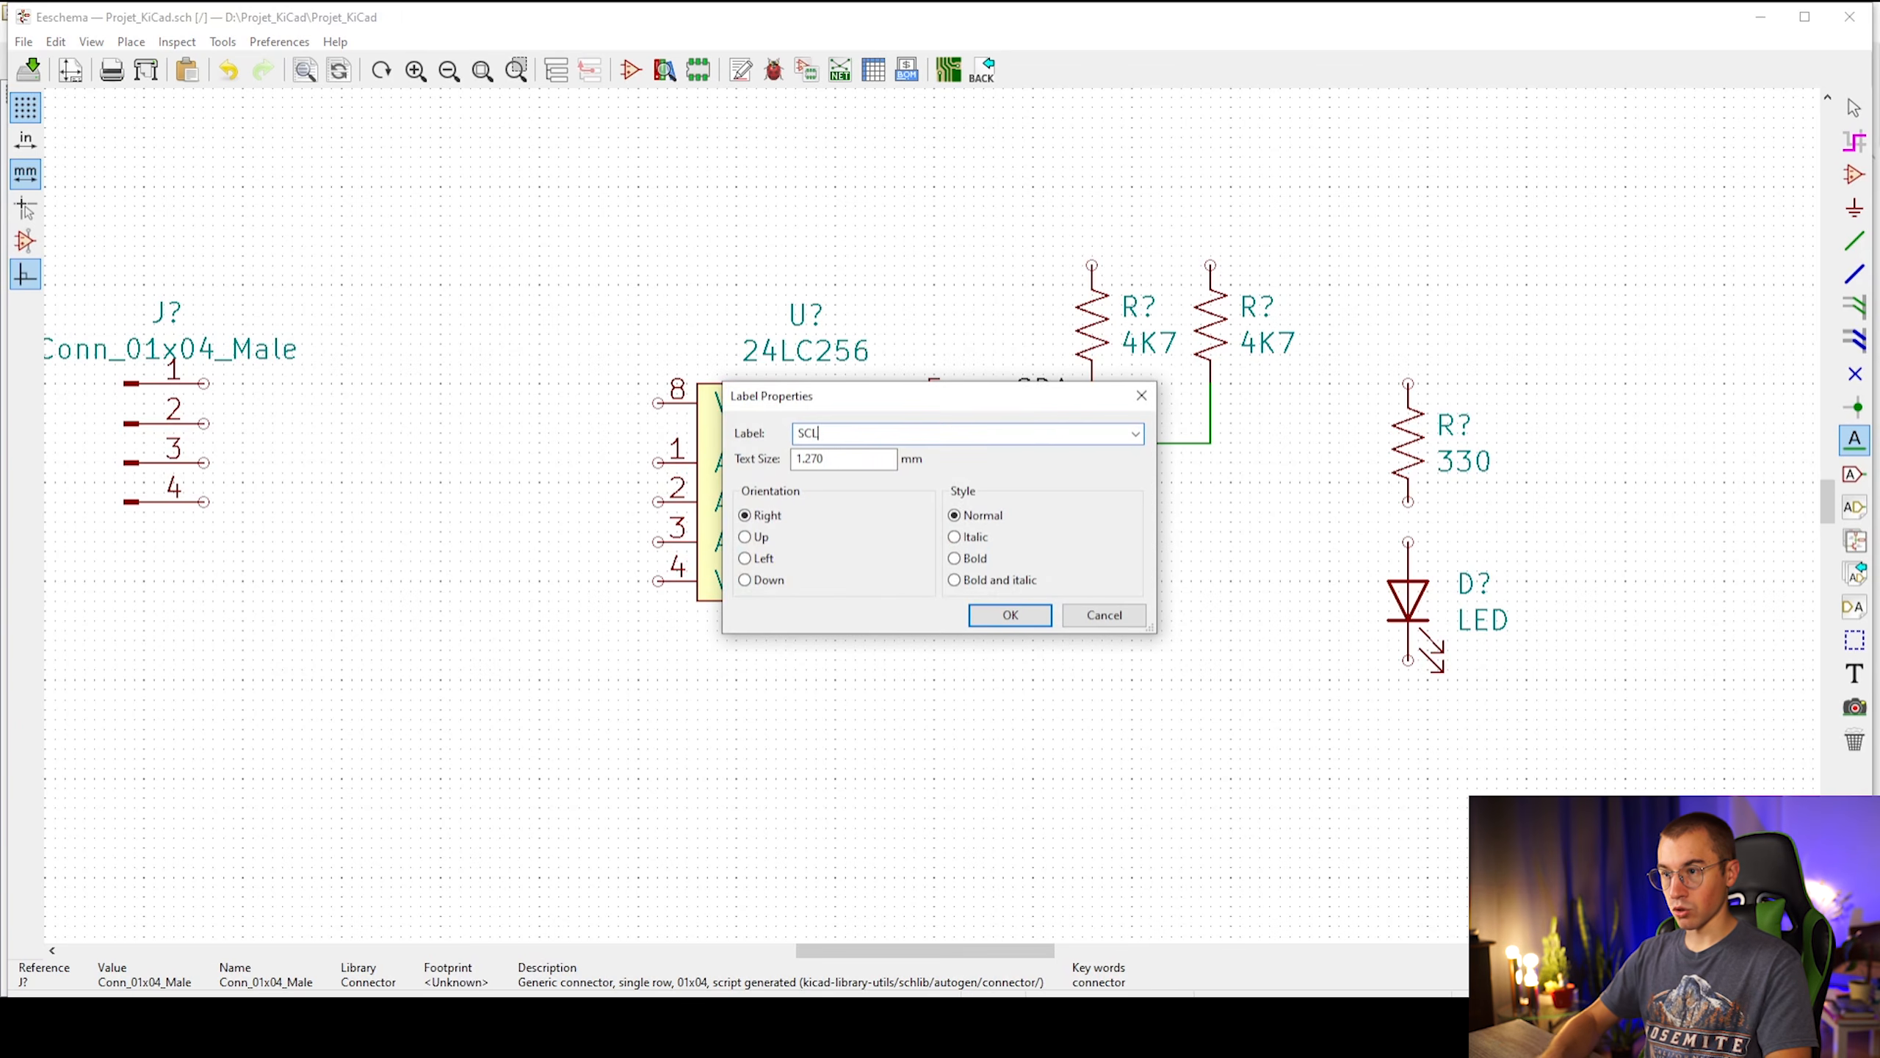
click(1029, 618)
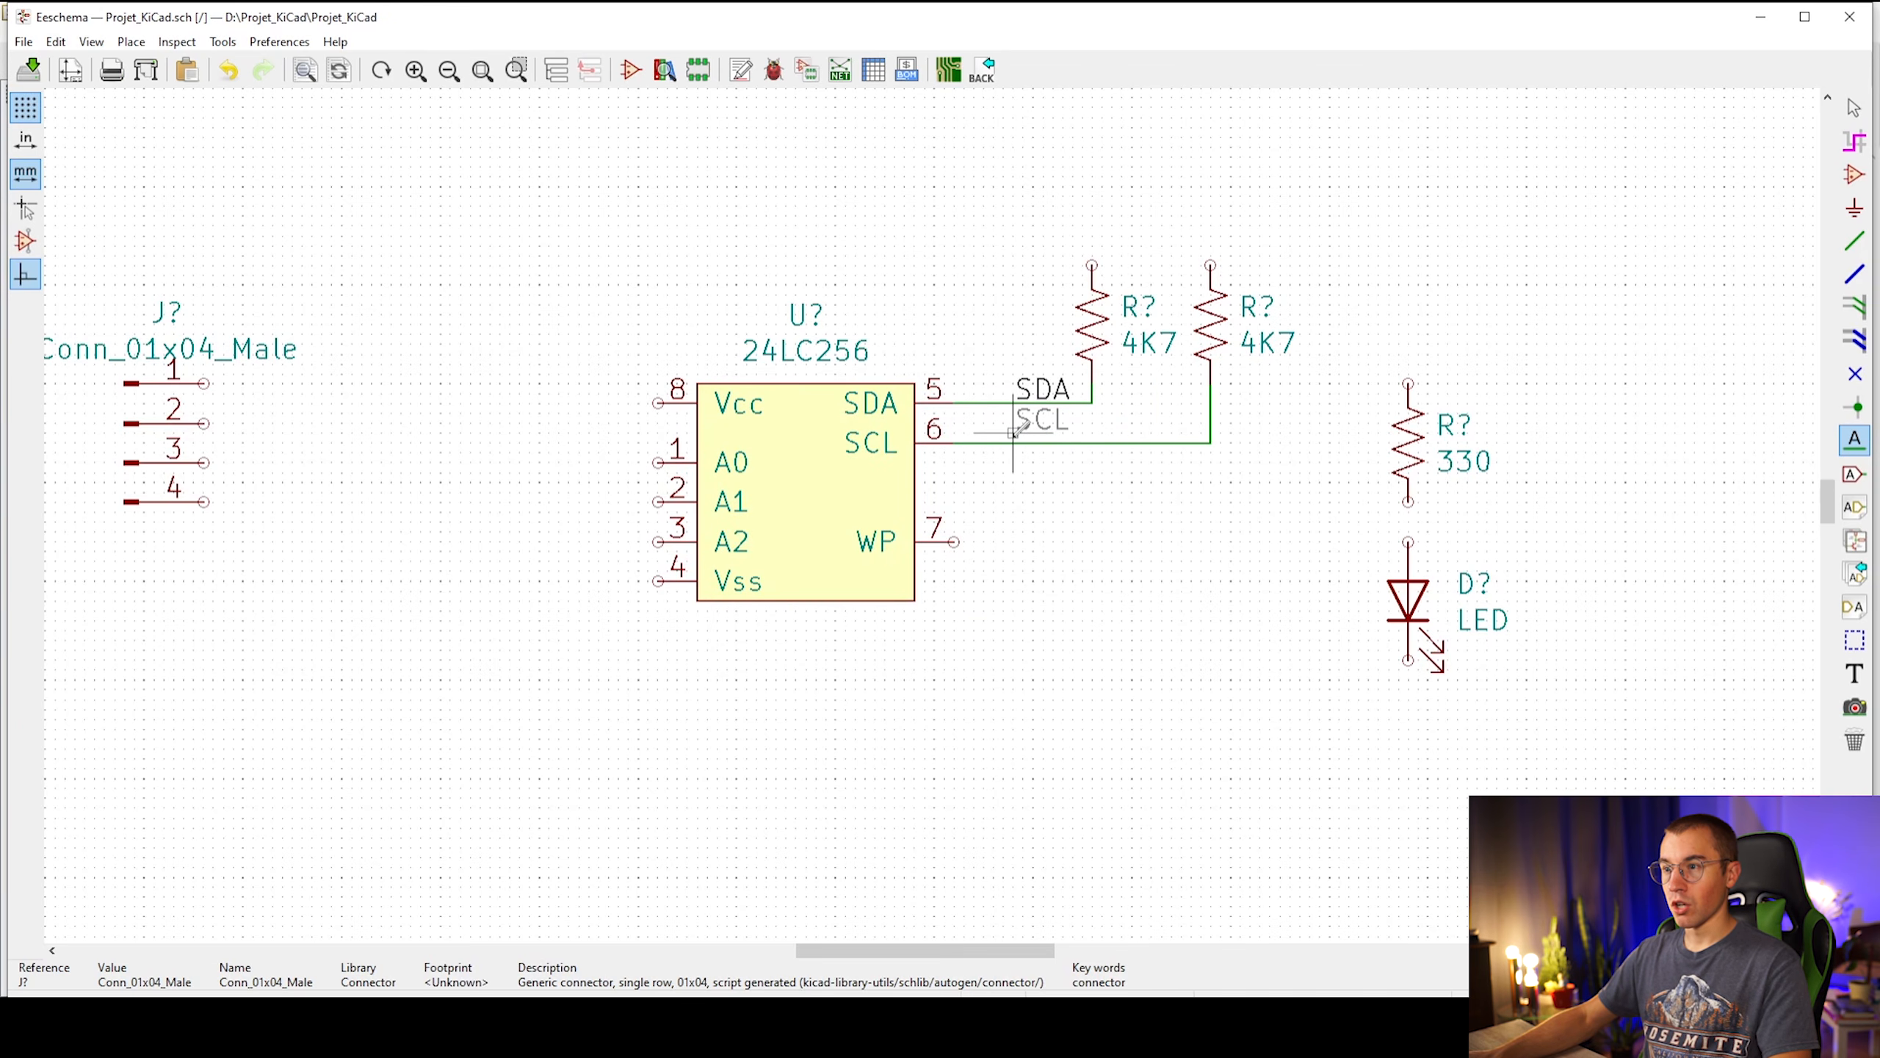
click(1033, 424)
key(Escape)
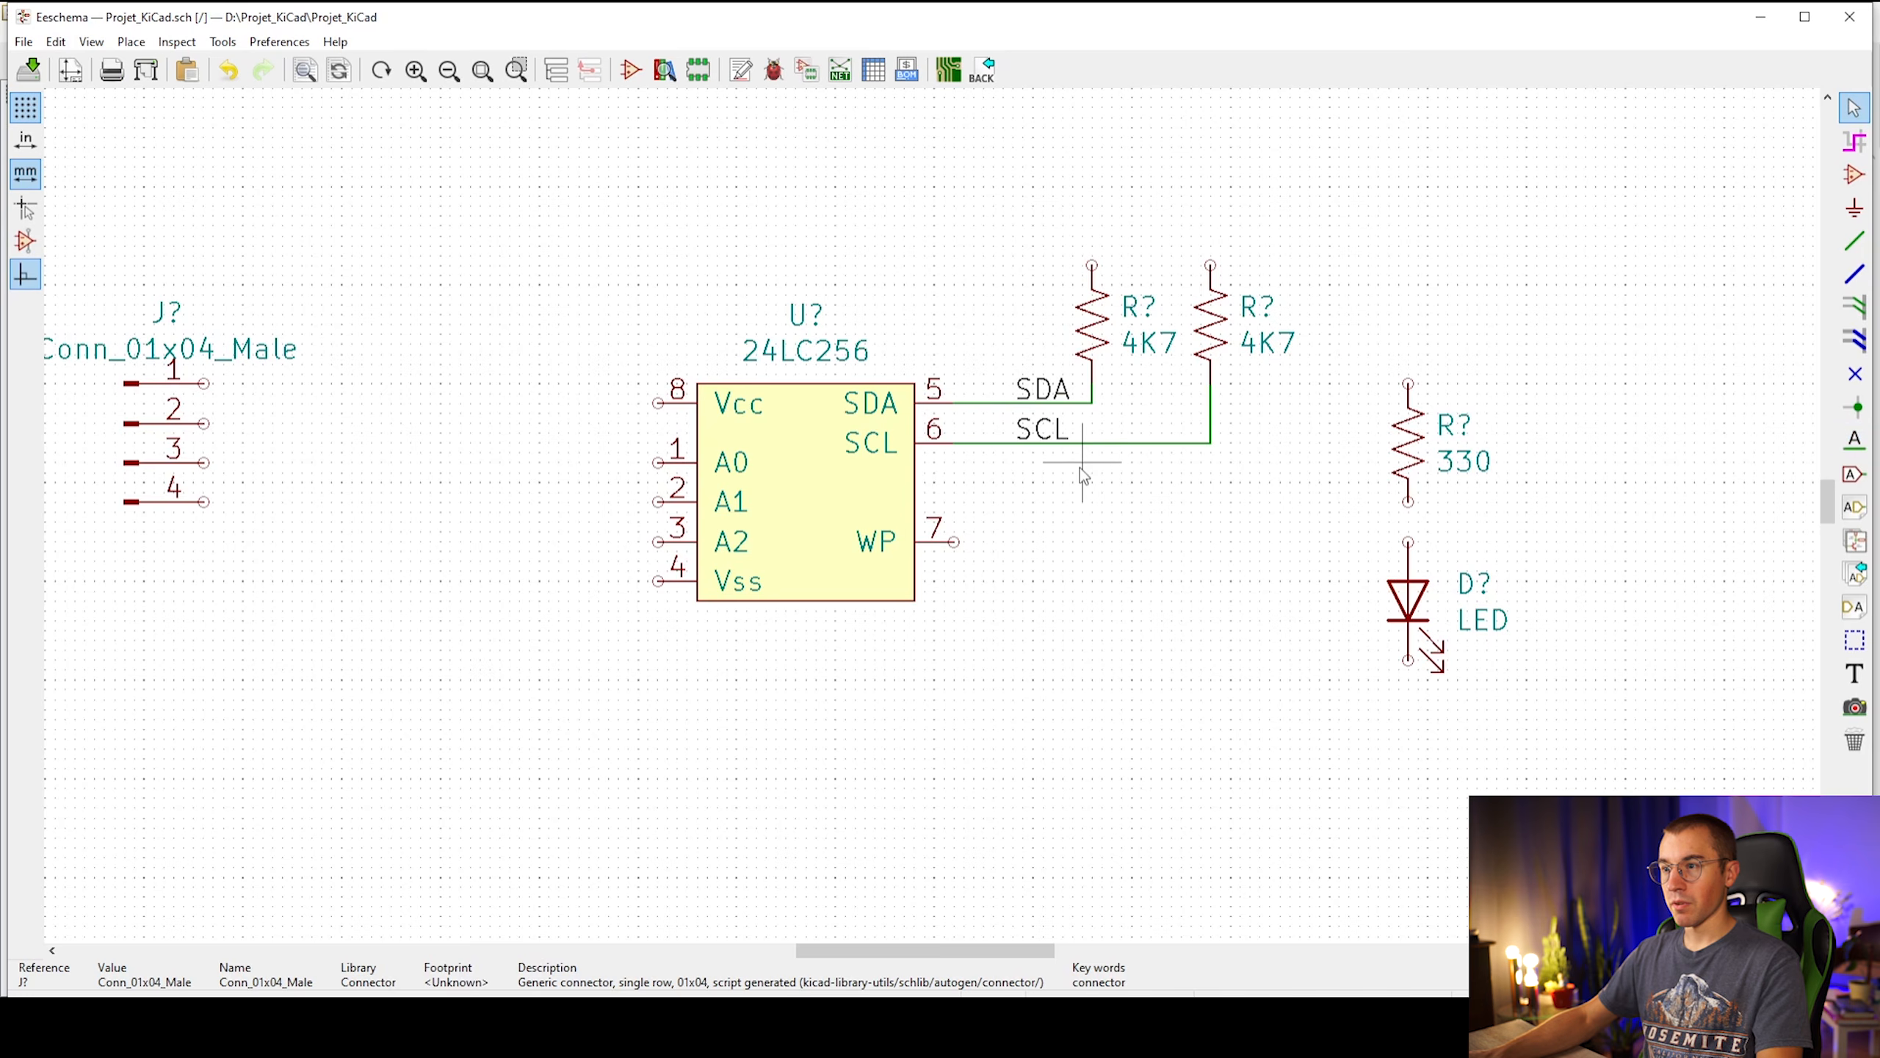
Draw short horizontal wire stubs of equal length out of pins 2 and 3 of the 4-pin connector
middle_drag(1070, 617, 1103, 619)
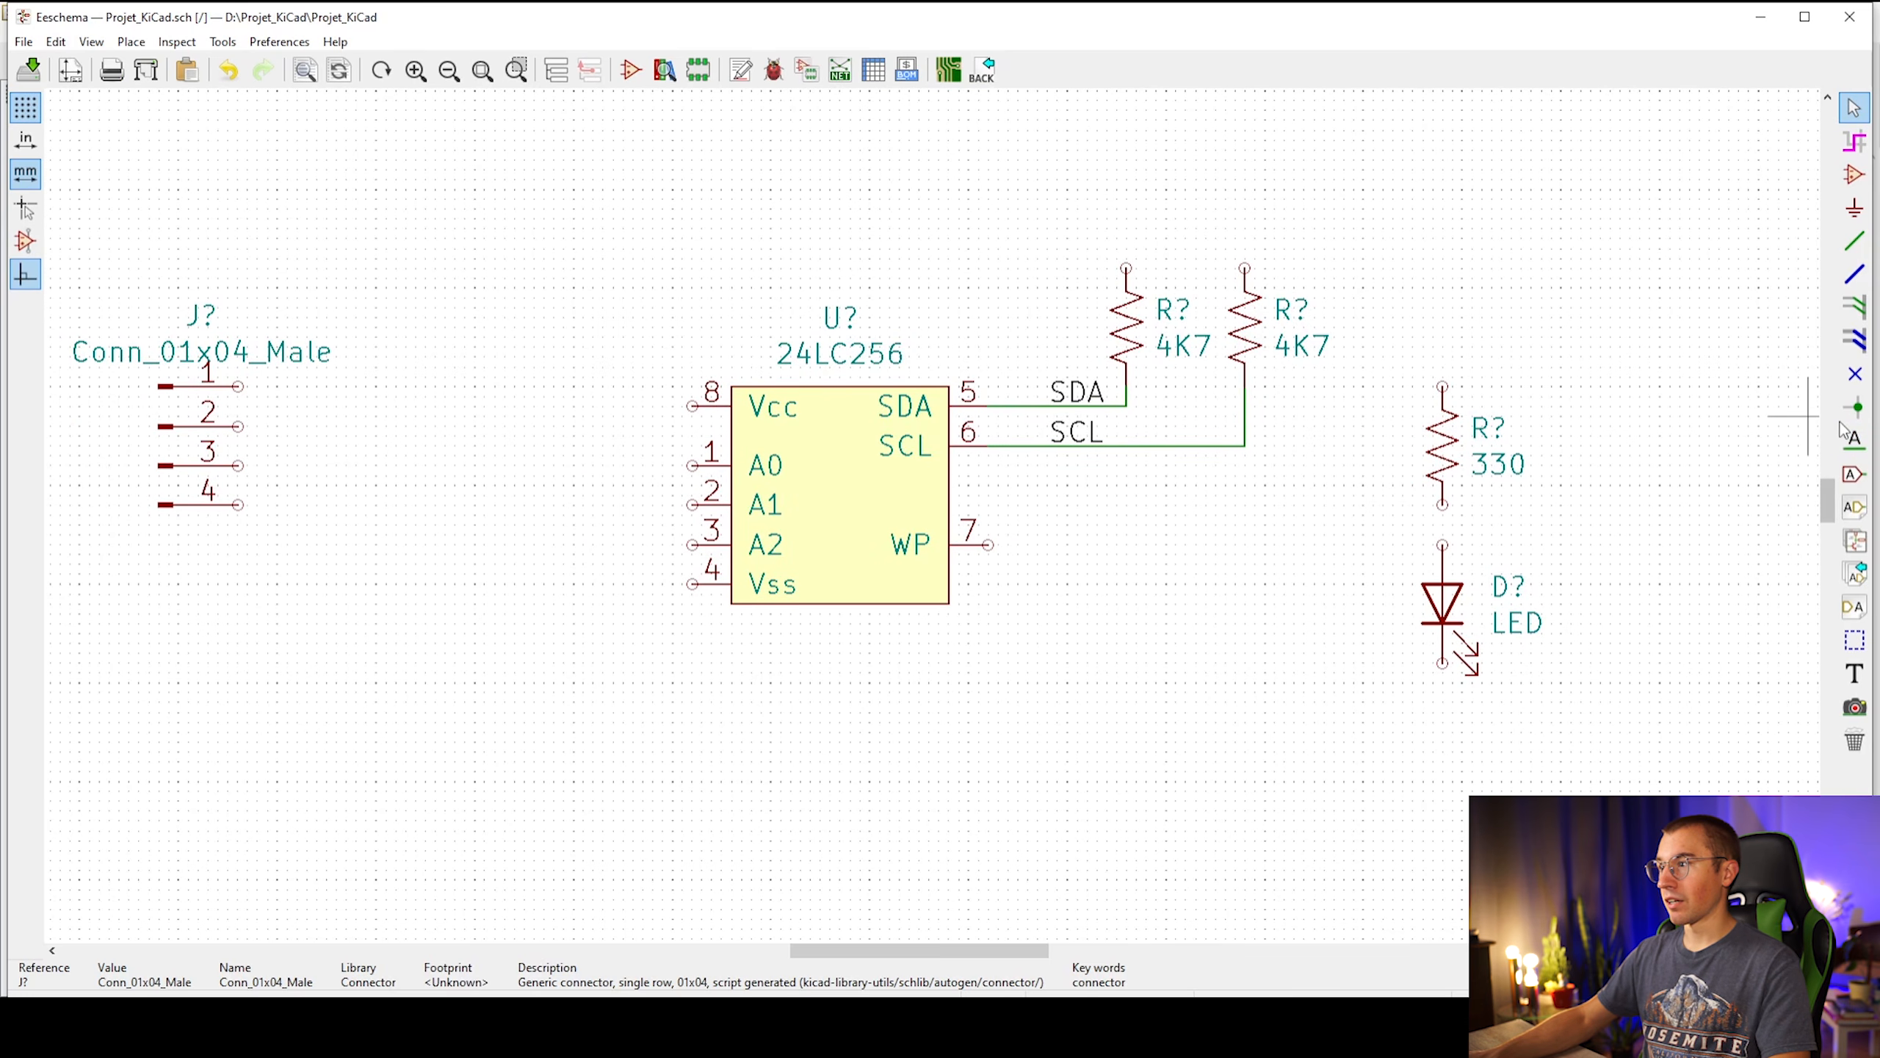
click(1855, 241)
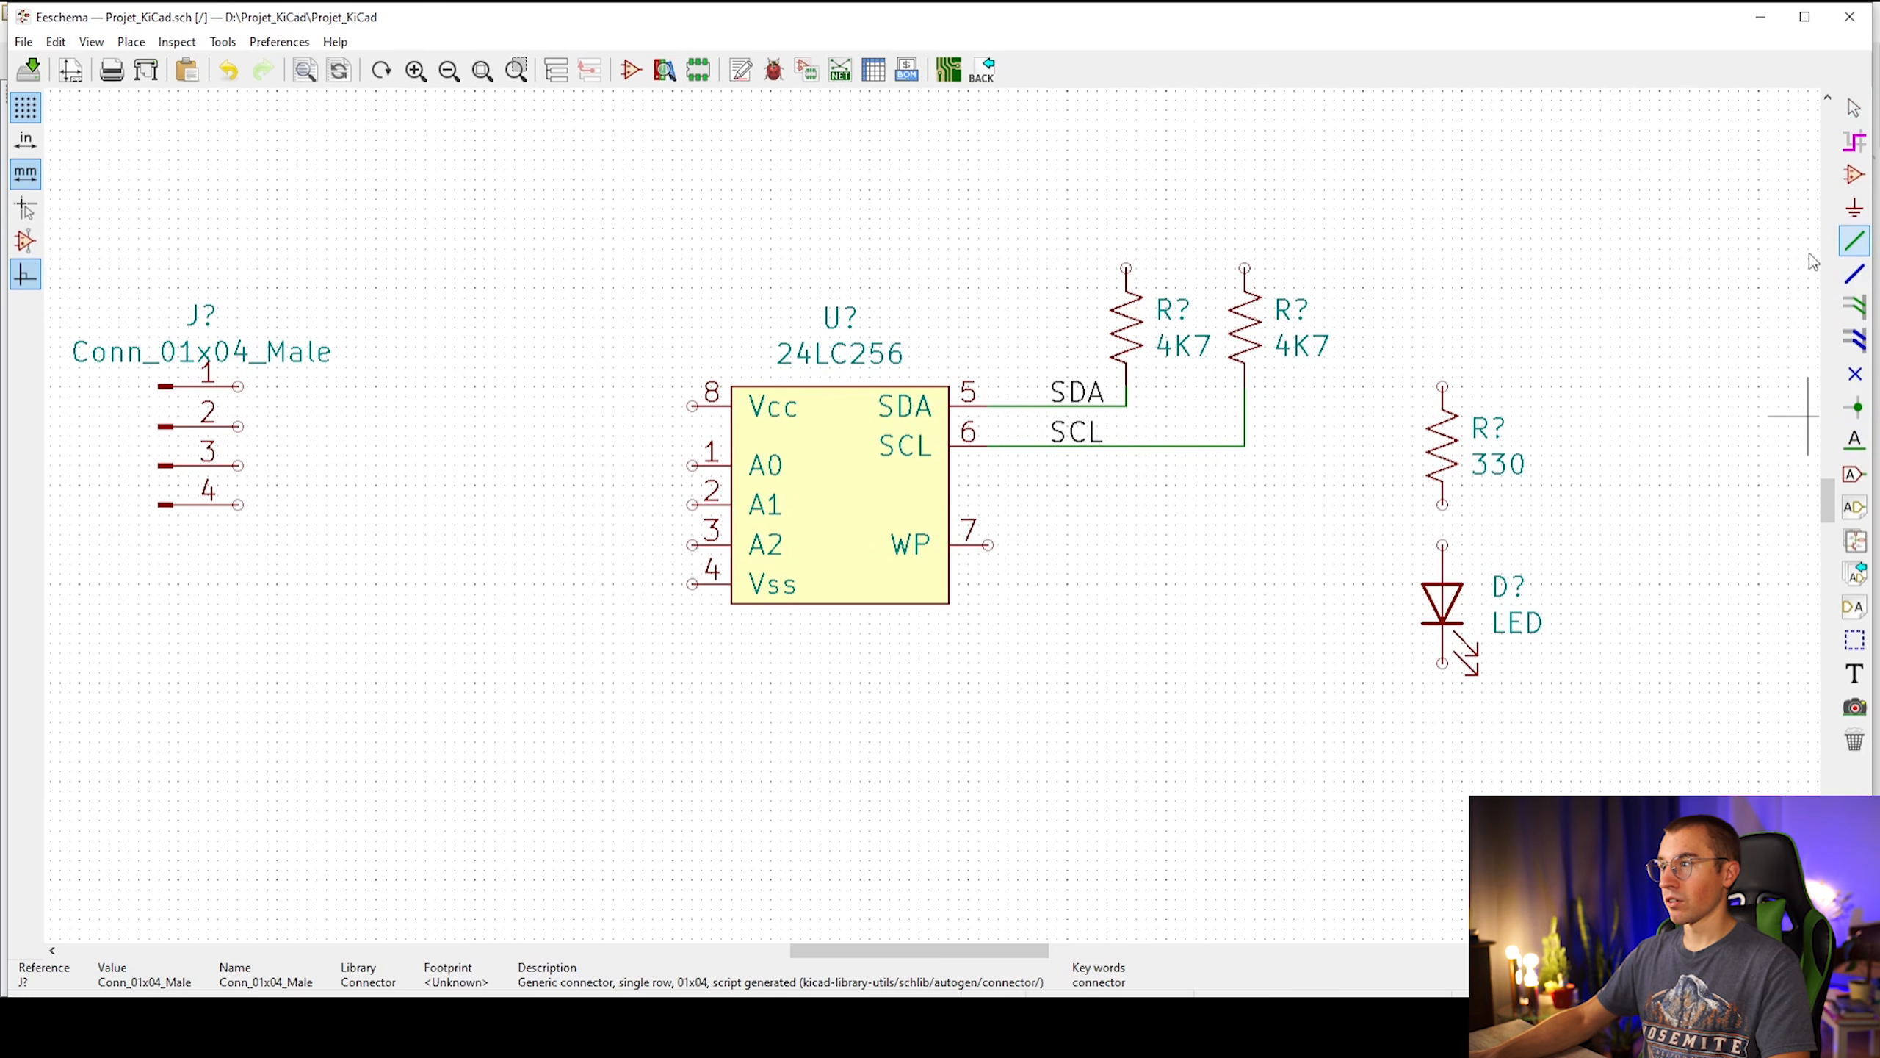
click(237, 426)
key(Escape)
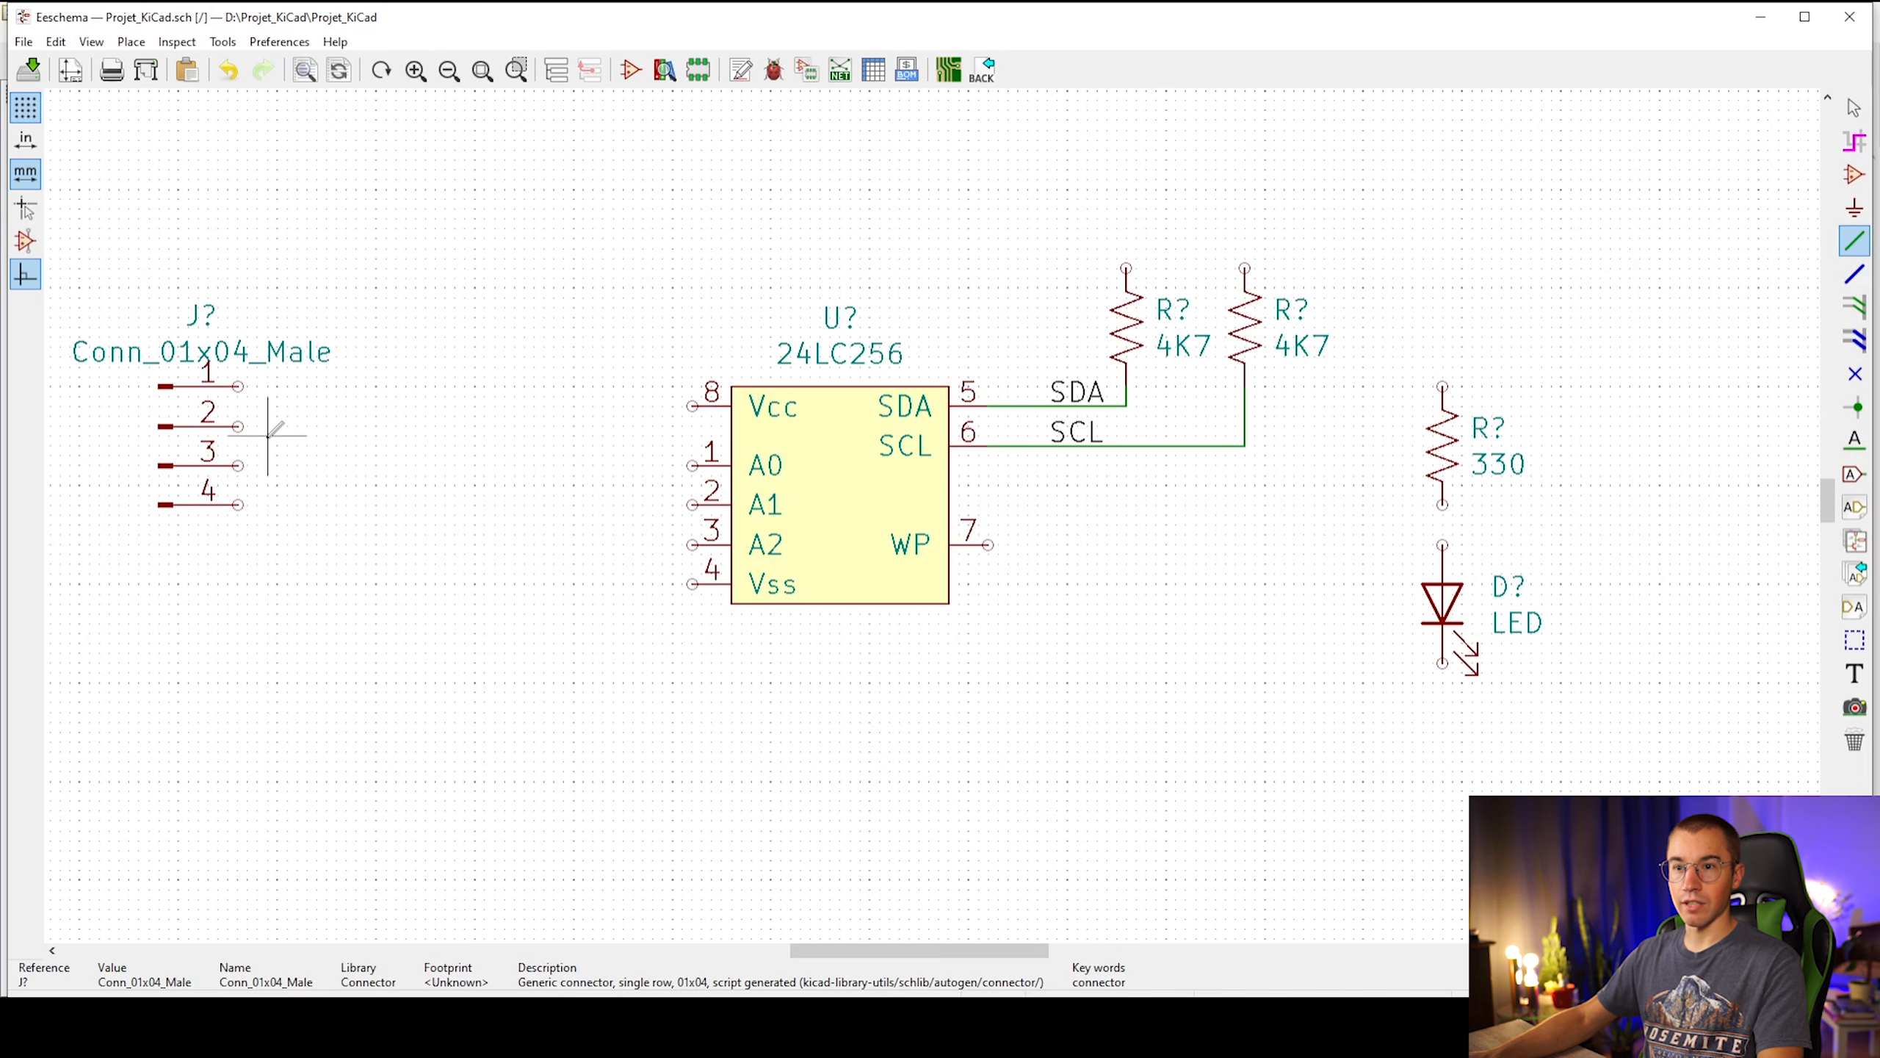
click(238, 426)
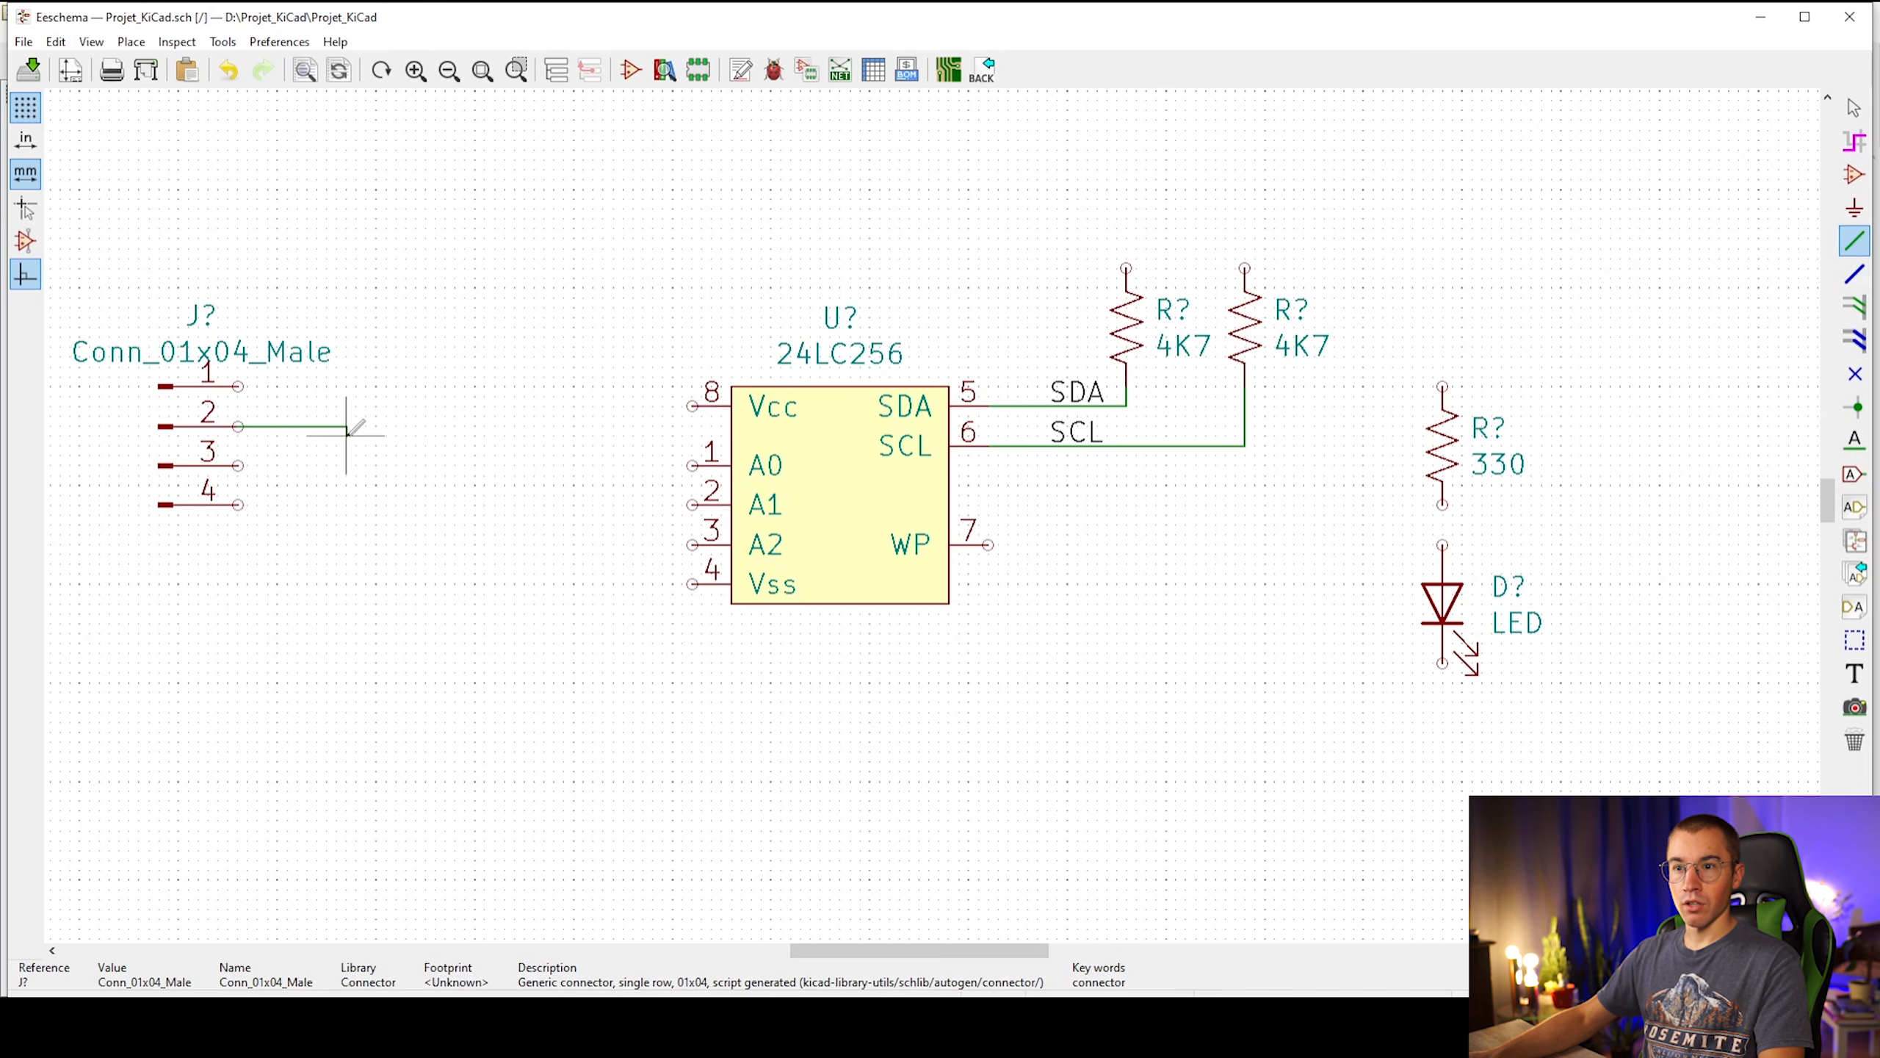
double_click(346, 426)
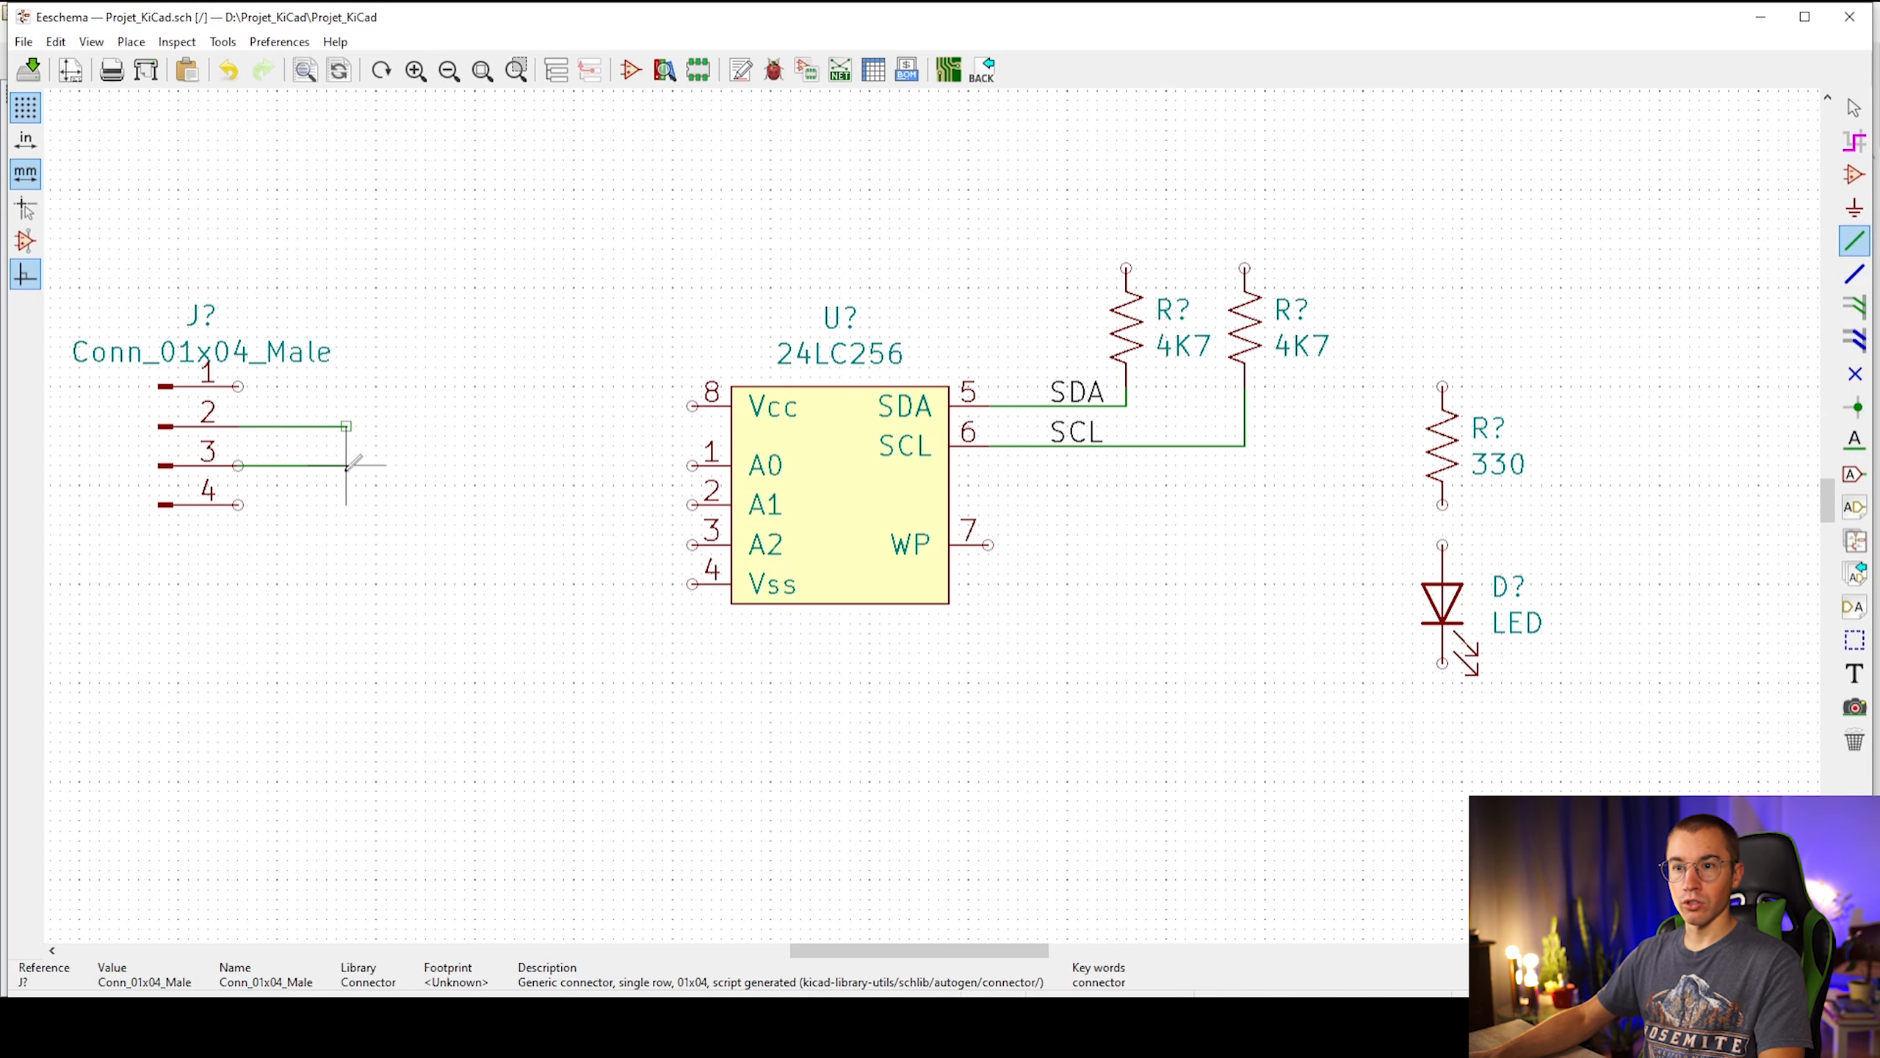
key(Escape)
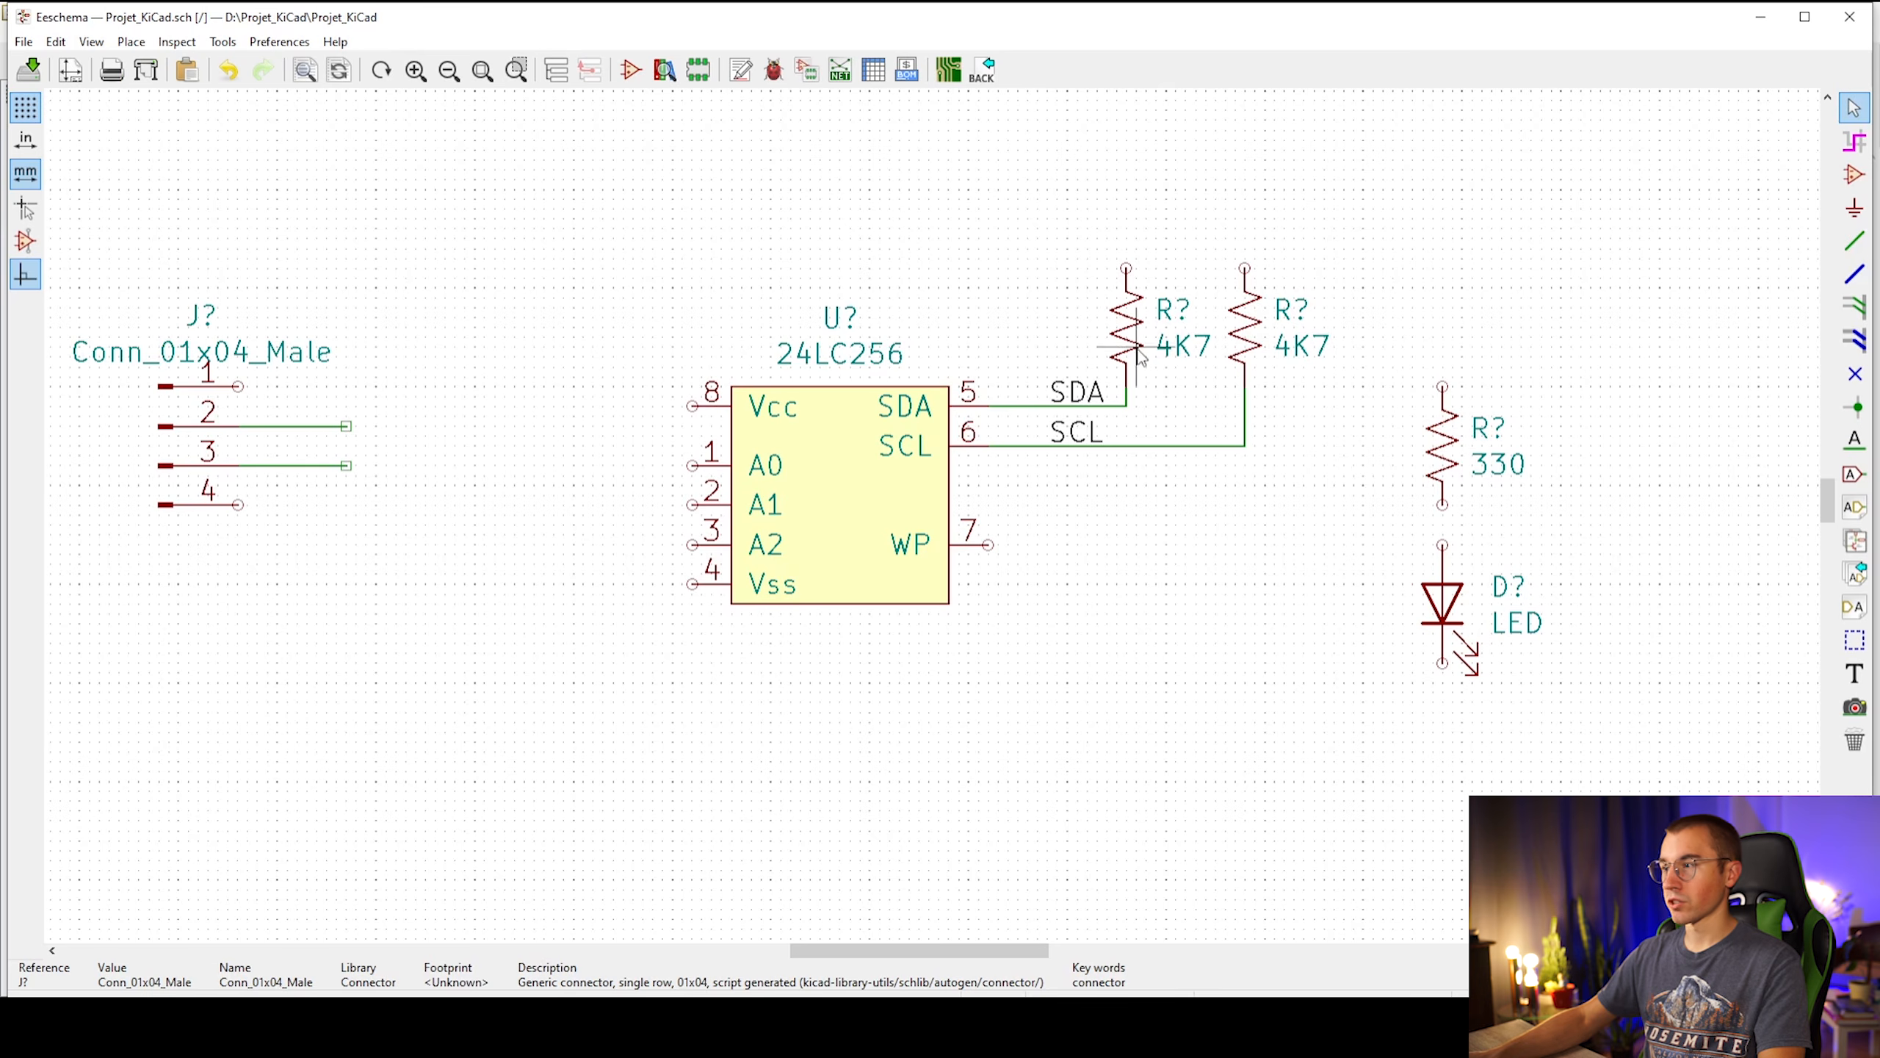
Add the net label SDA on the wire stub of the connector's pin 2
click(1854, 438)
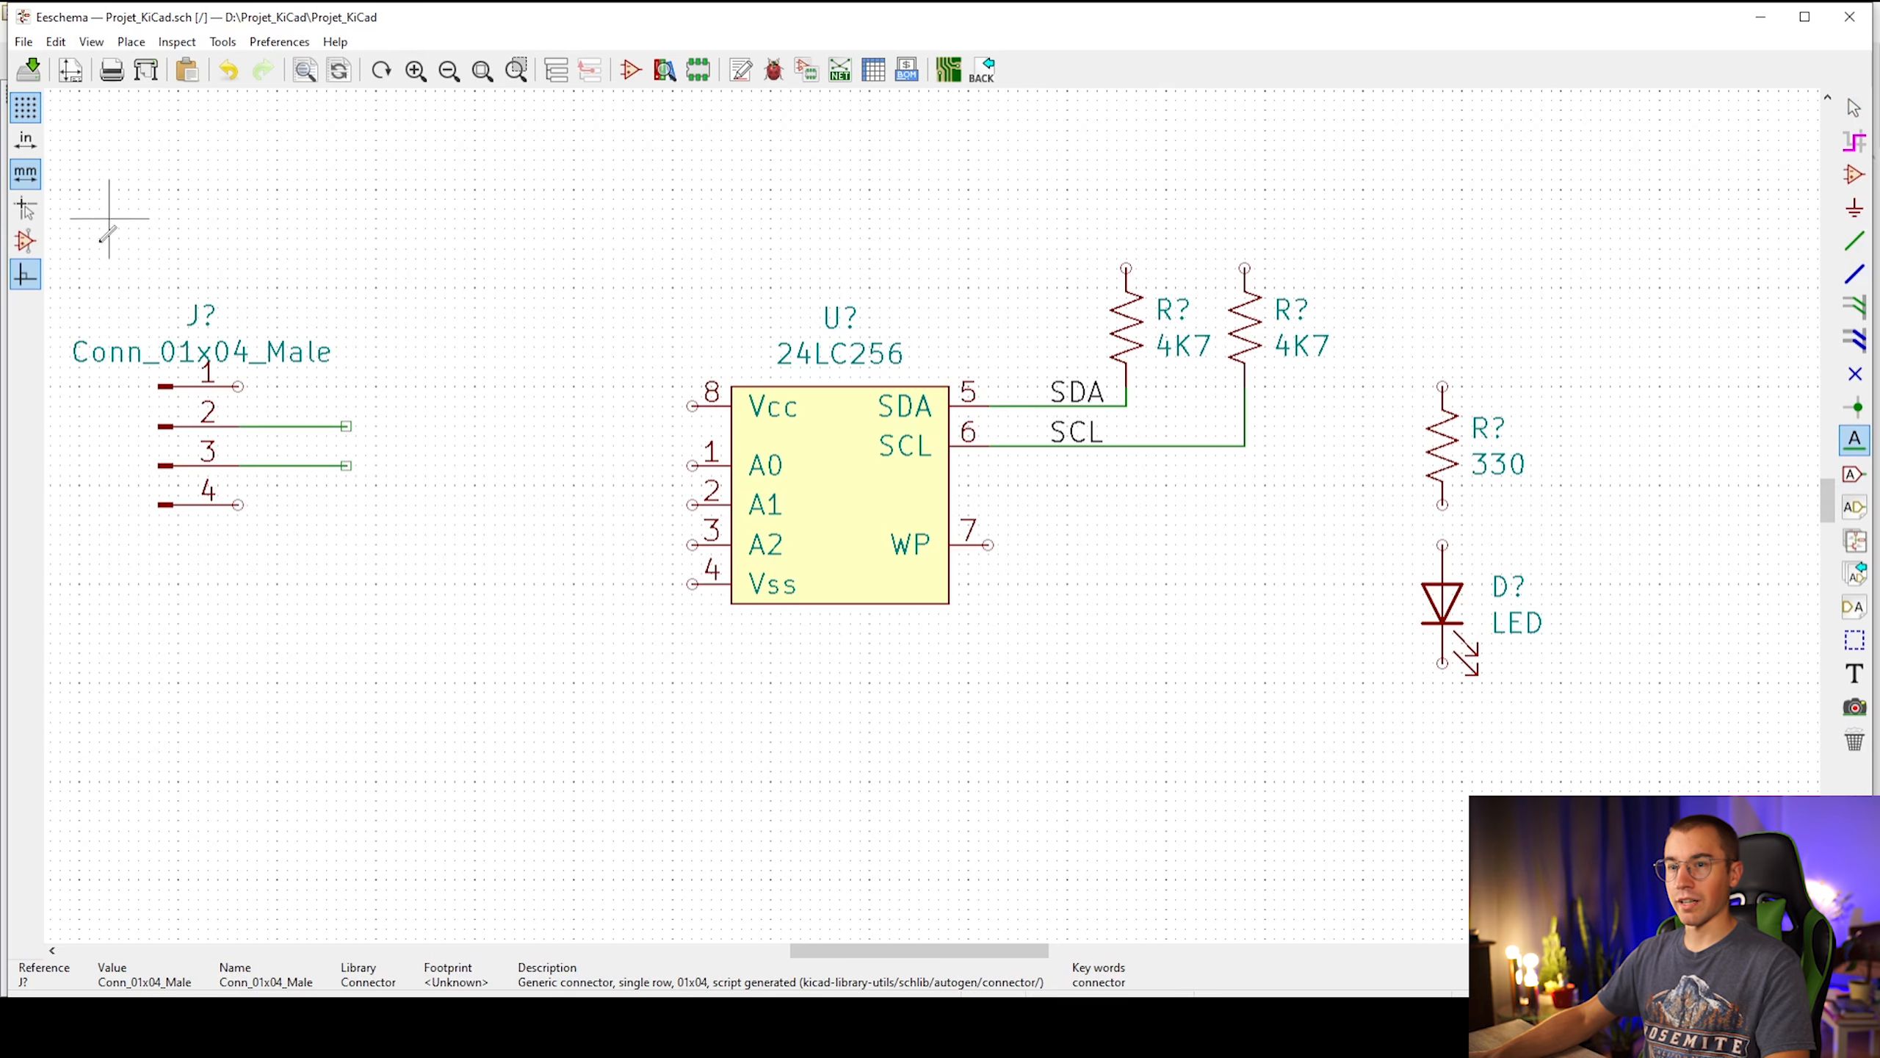
click(304, 425)
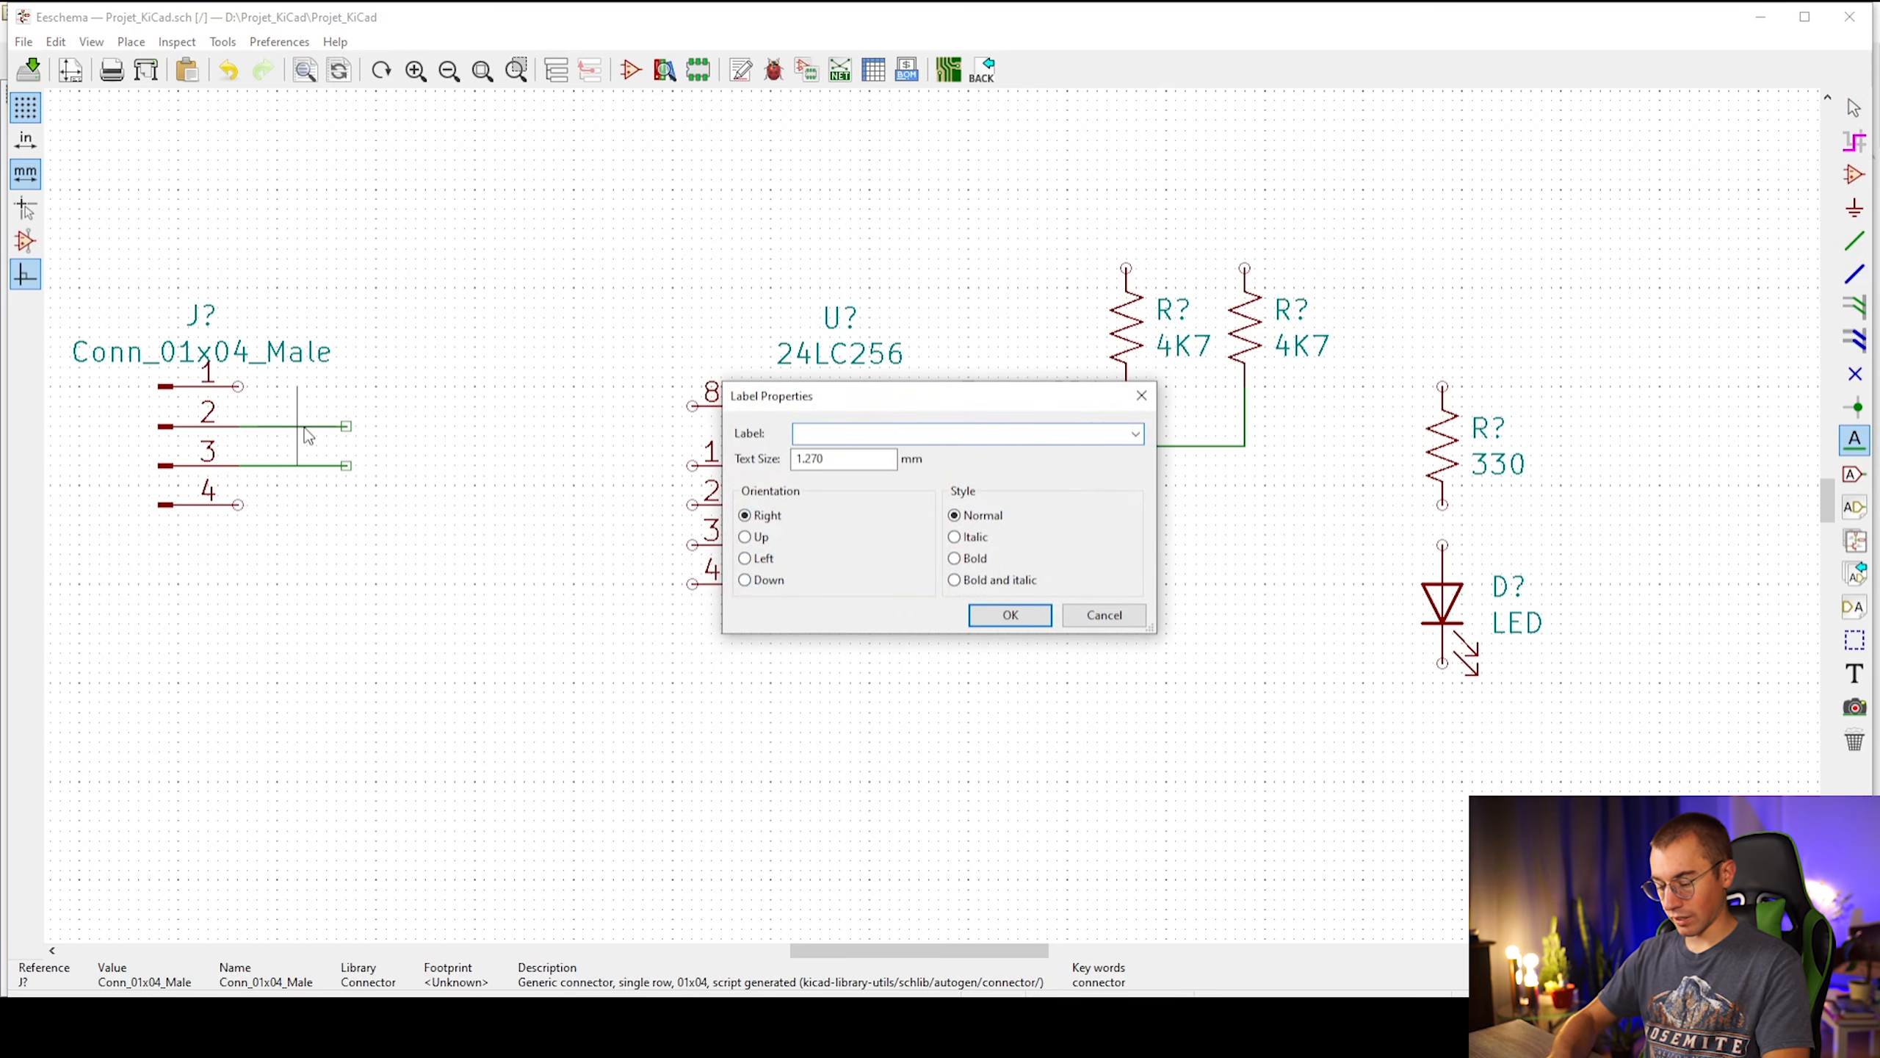
text(SDA)
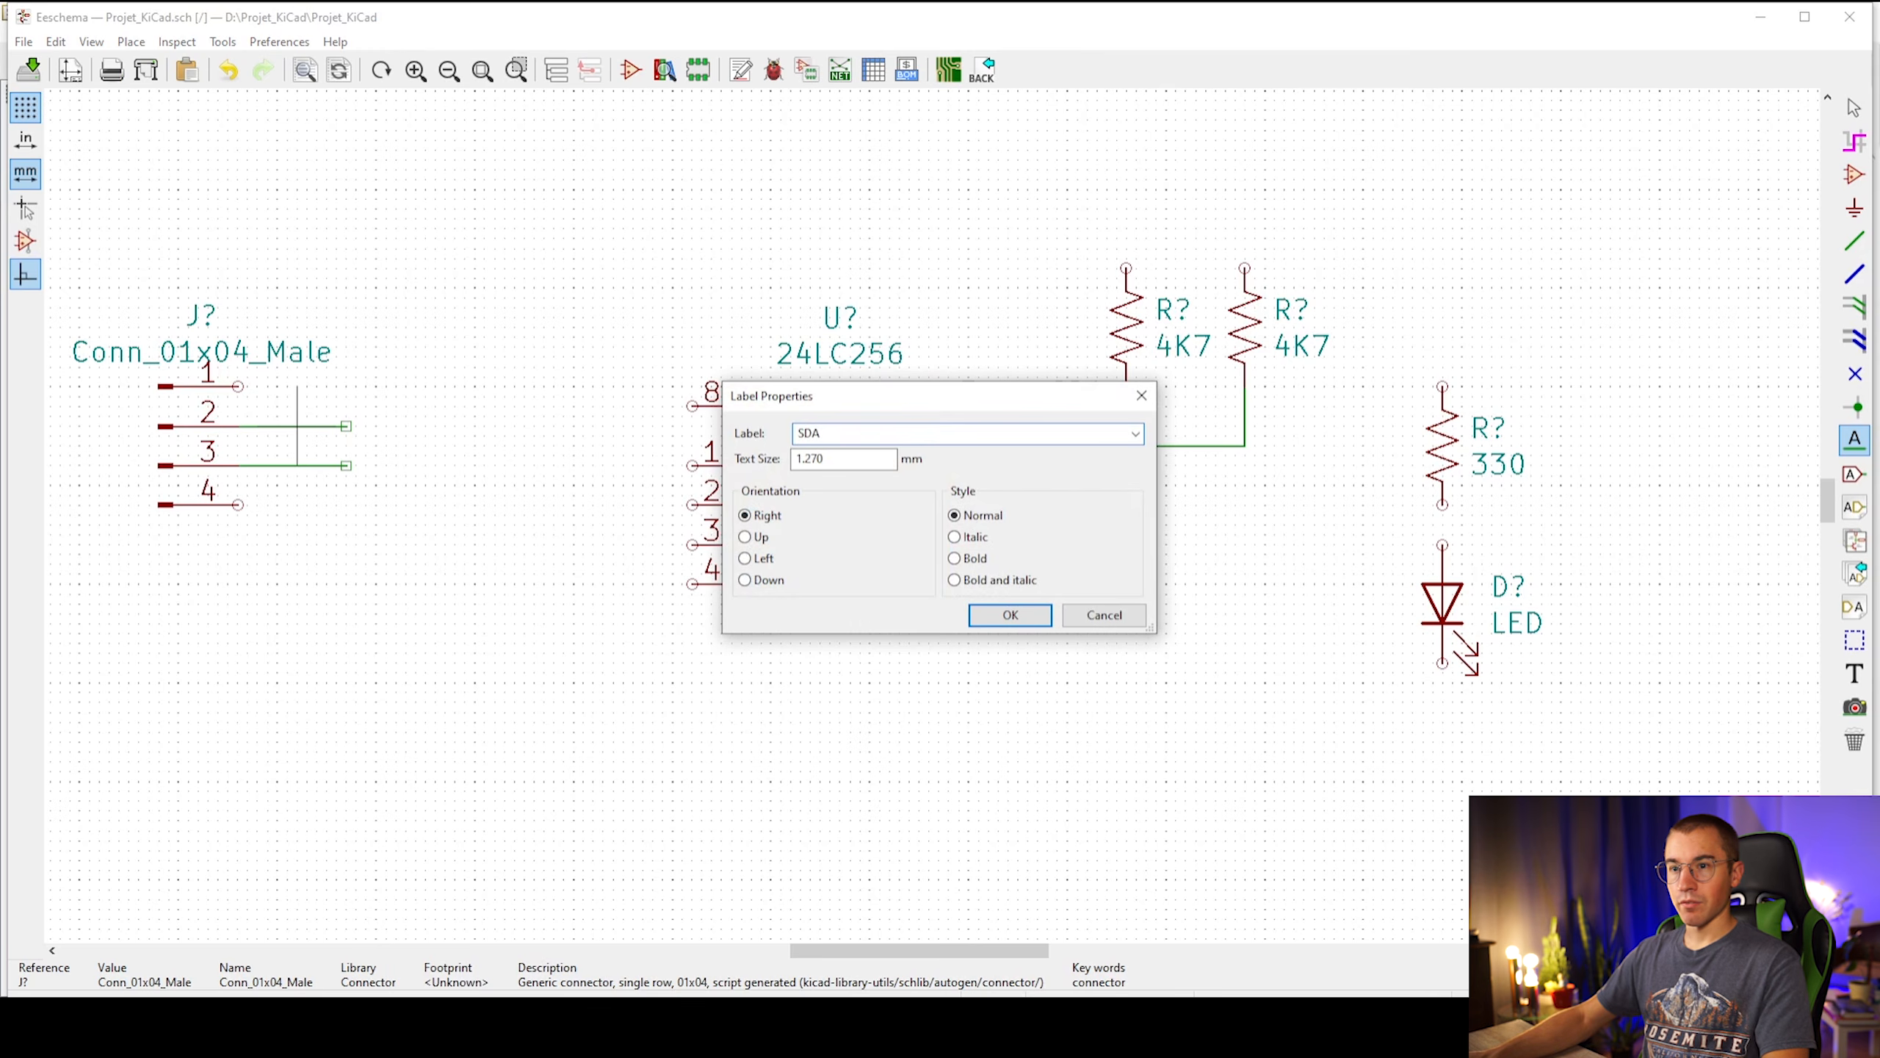
key(Return)
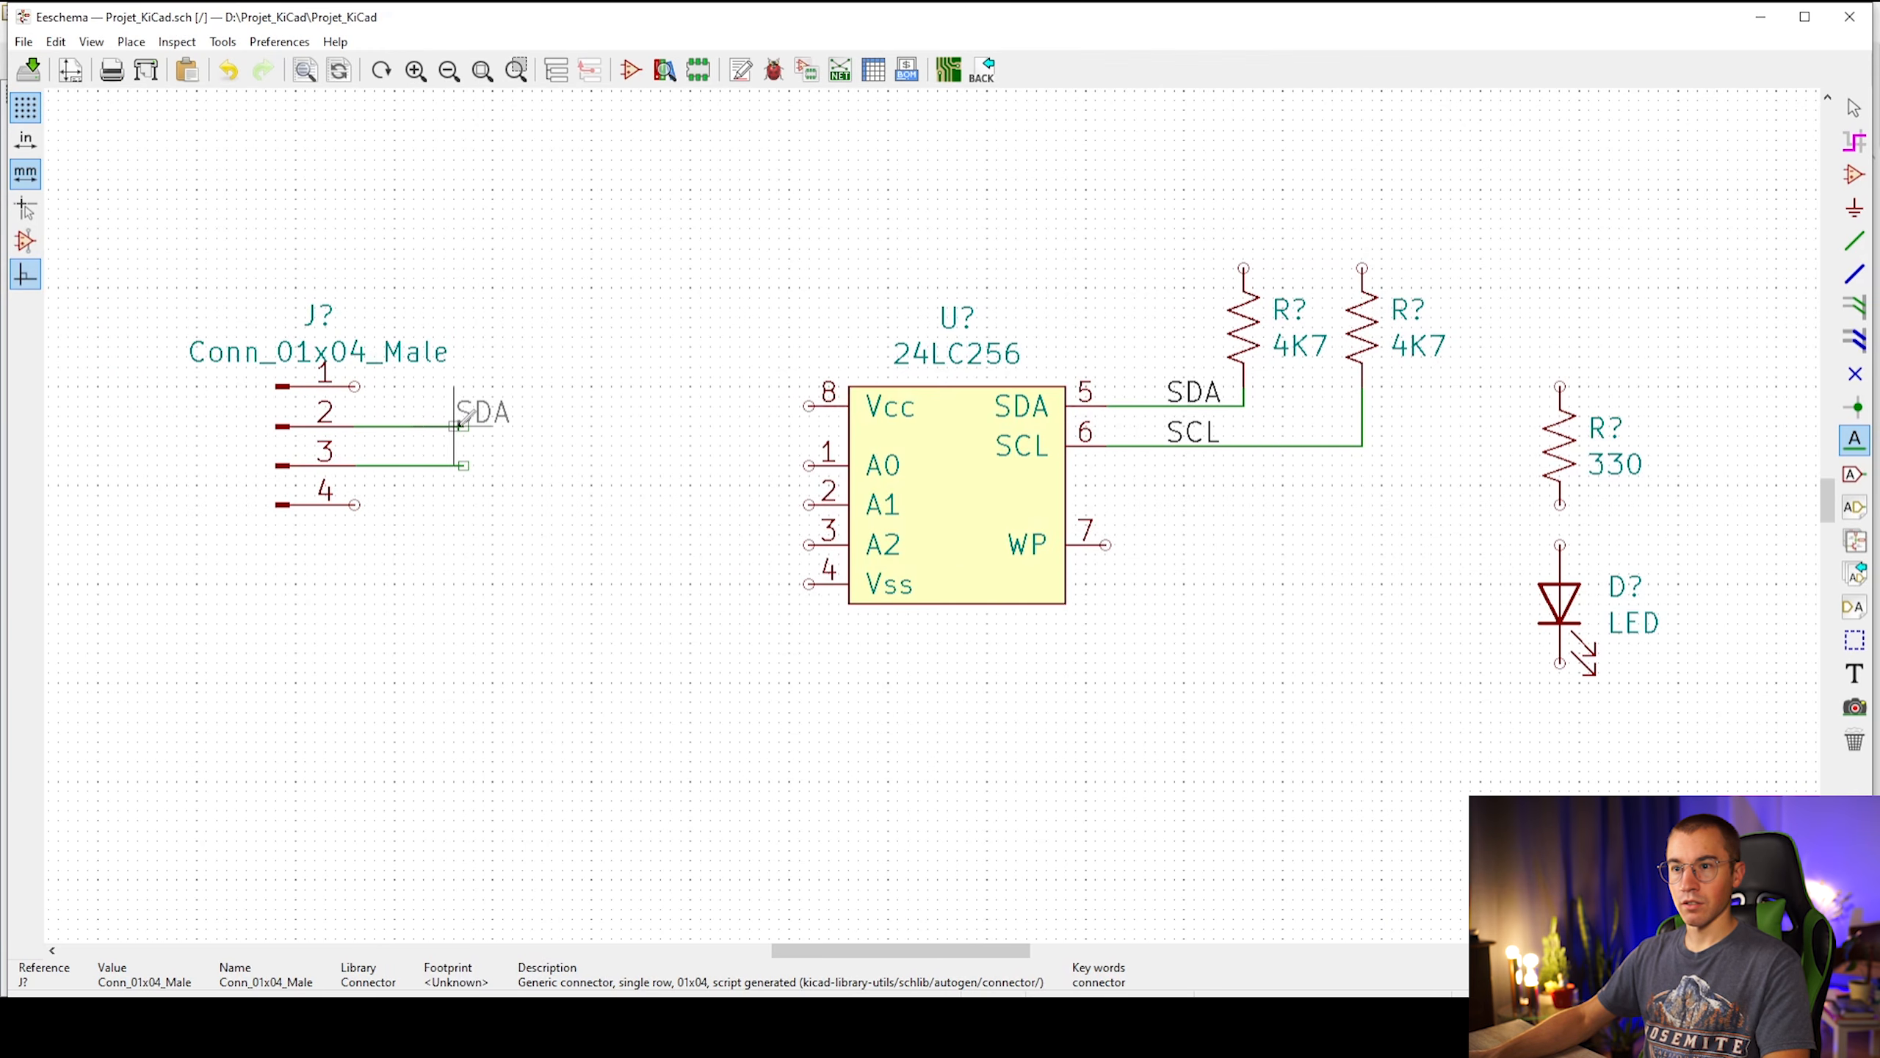
click(411, 426)
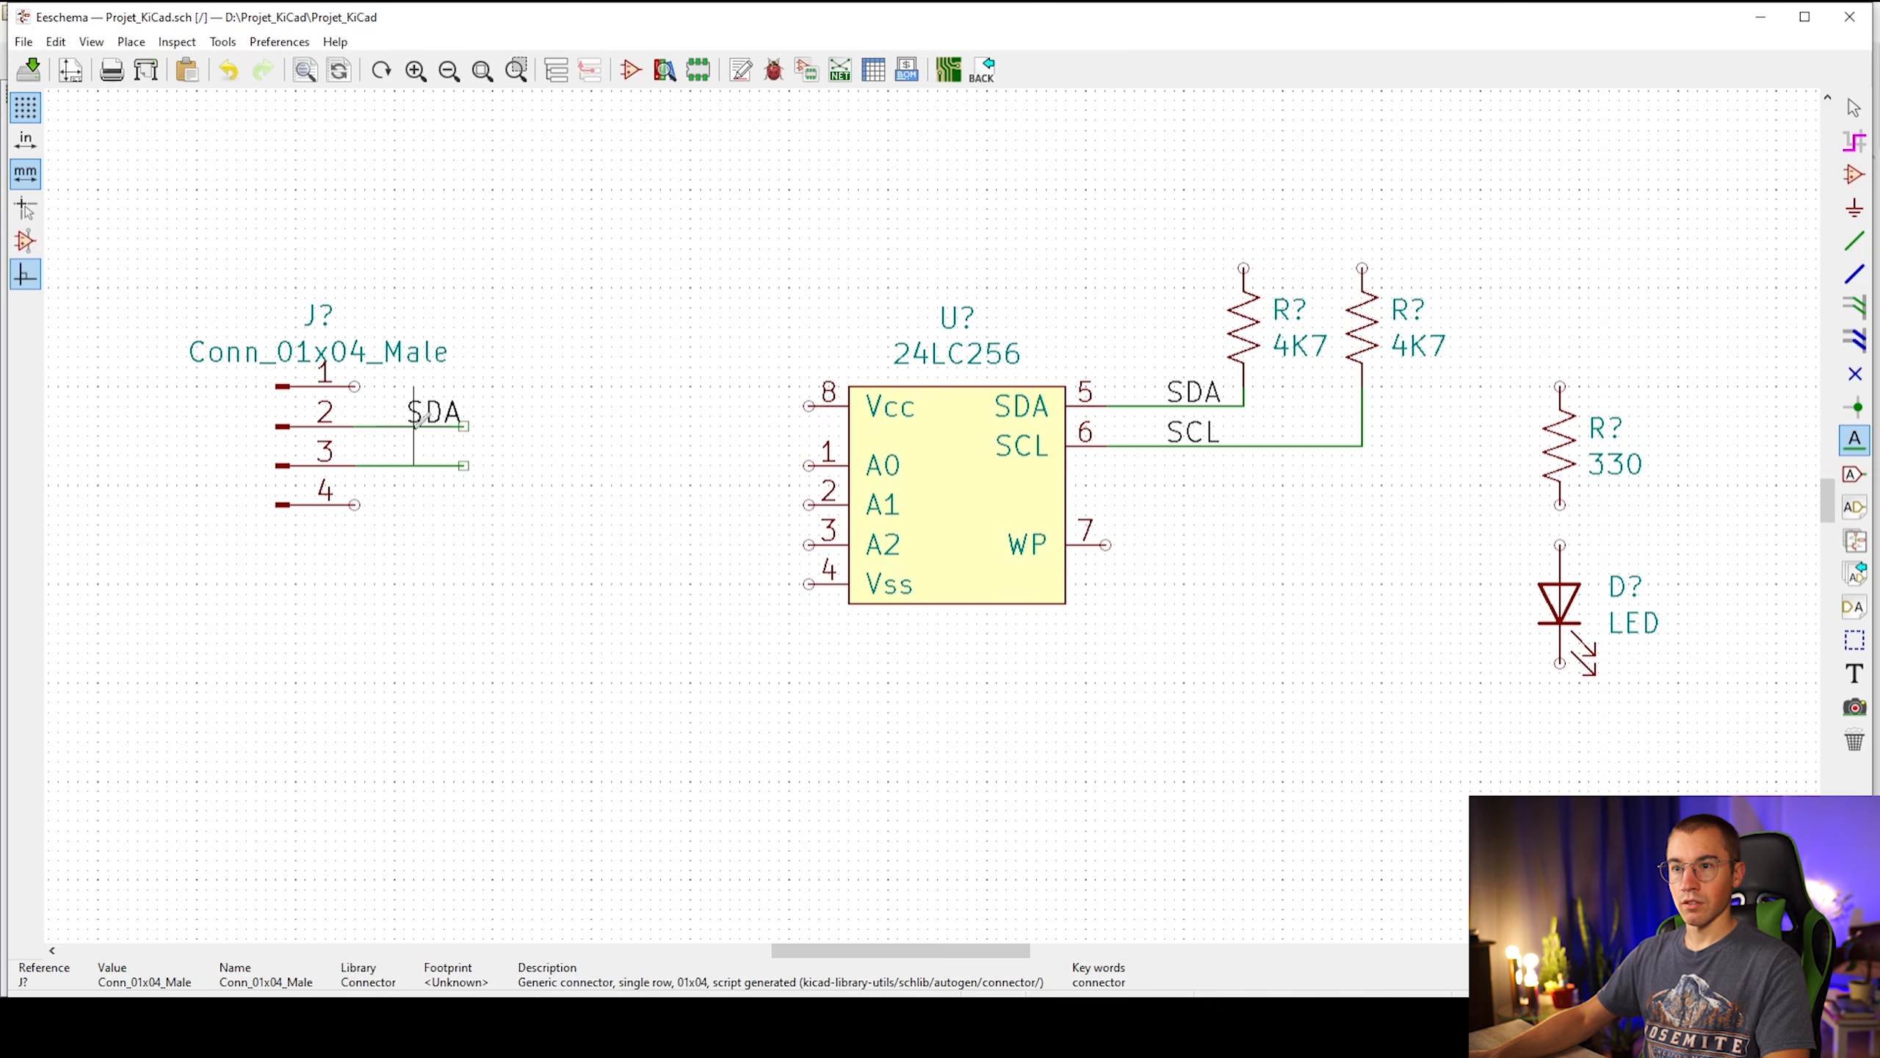
Add the net label SCL on the wire stub of the connector's pin 3
click(412, 465)
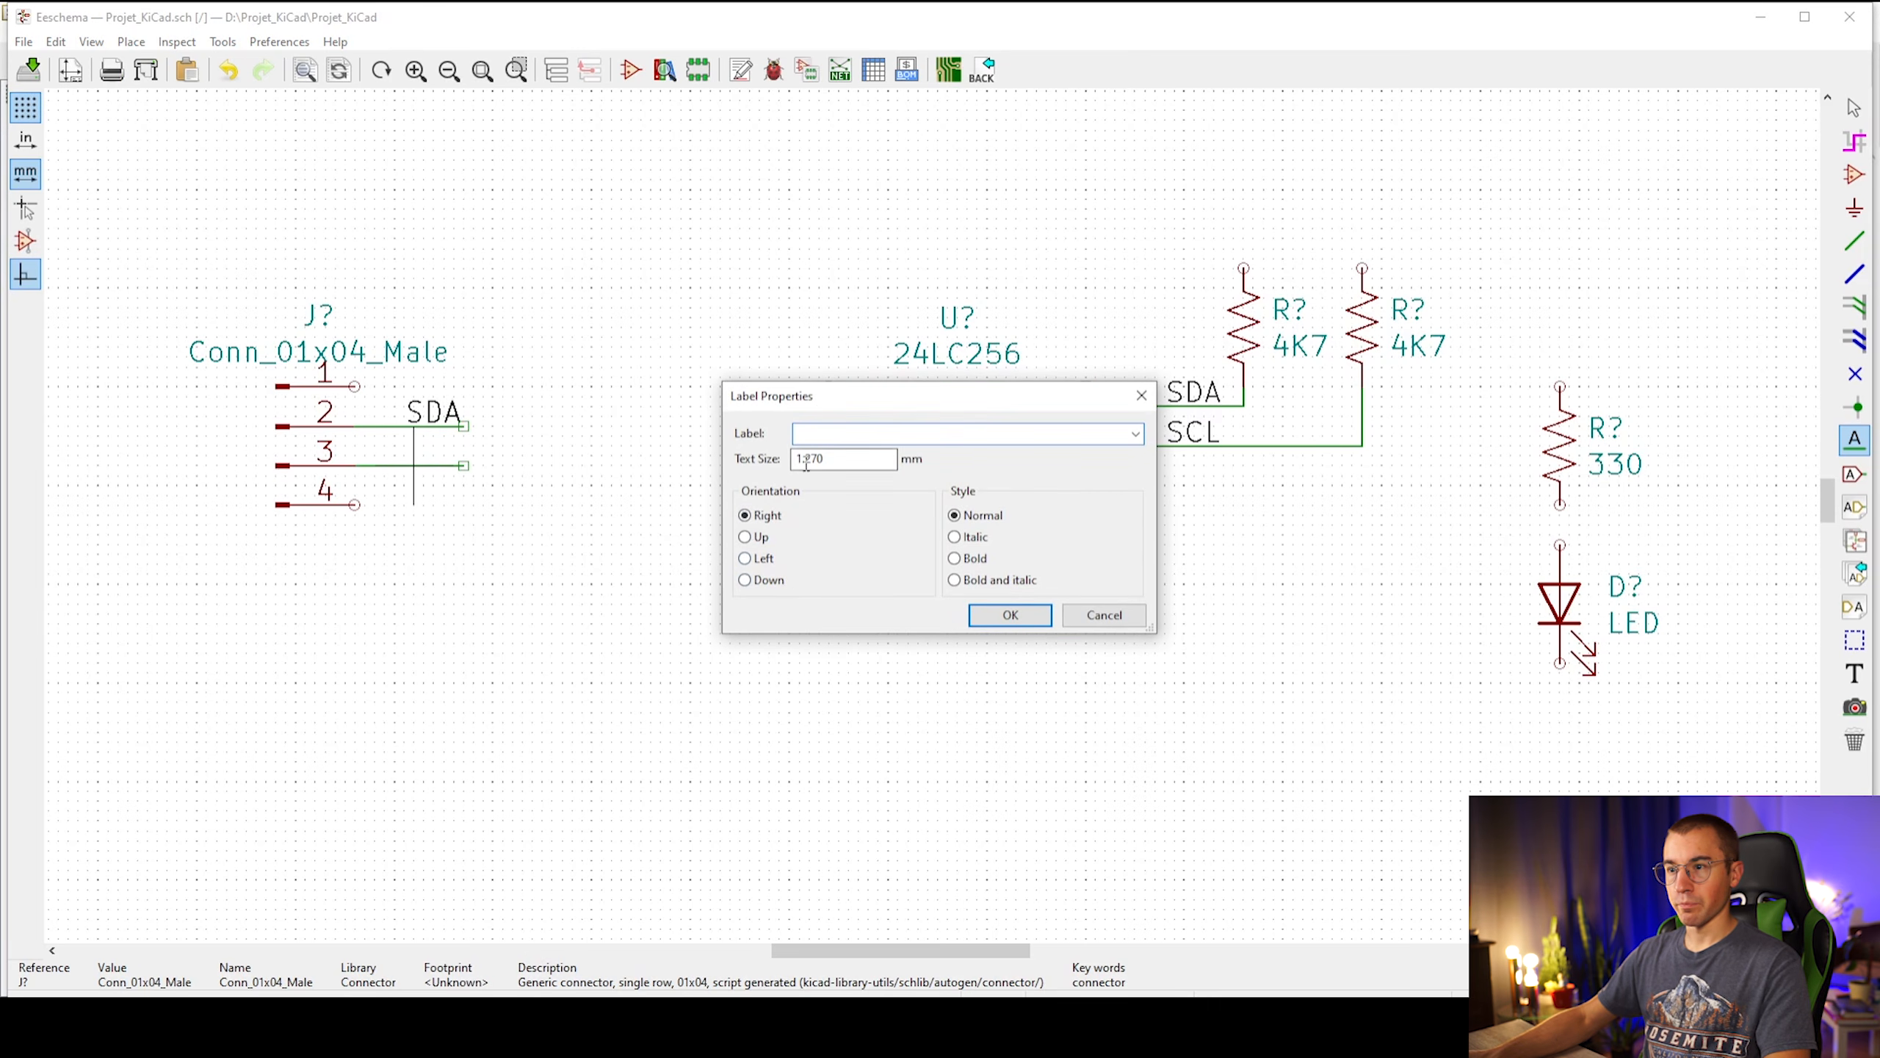
text(SCL)
key(Return)
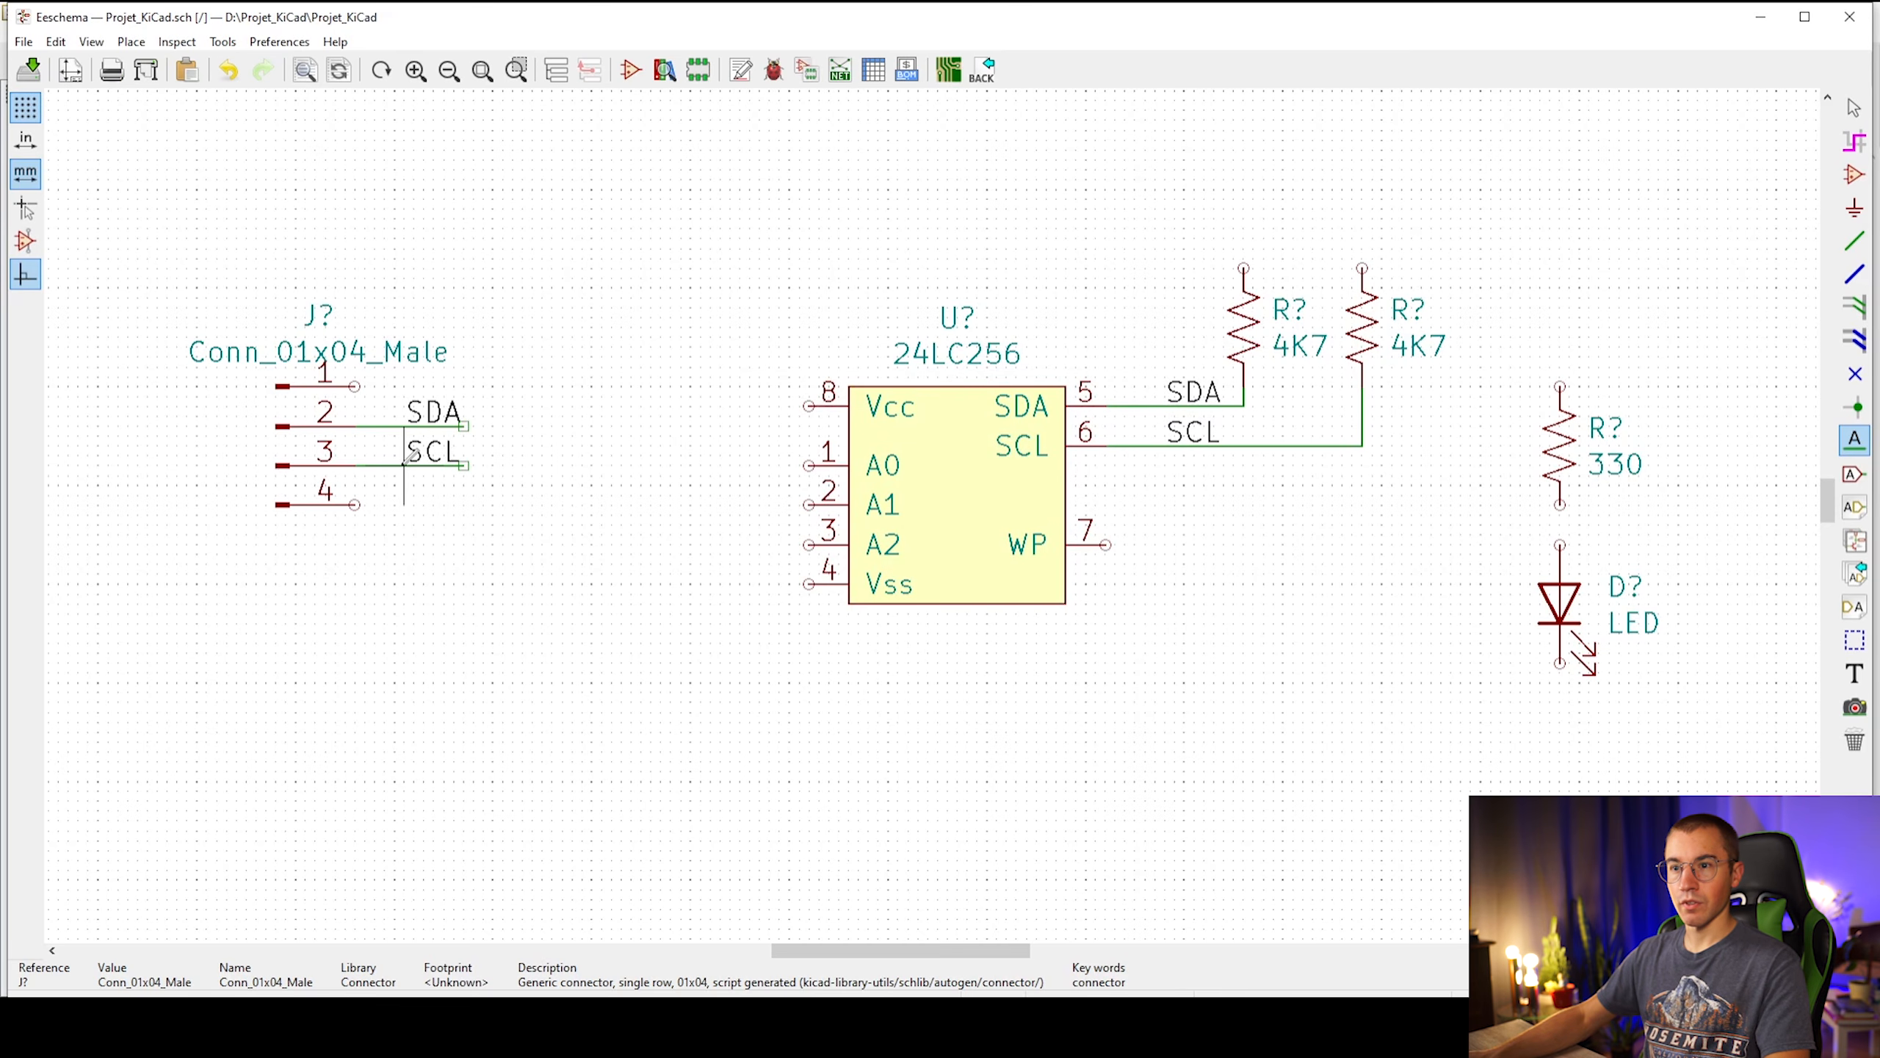
key(Escape)
Place a GND power symbol from the power library just below pin 4 (Vss) of the 24LC256
middle_drag(621, 533, 546, 543)
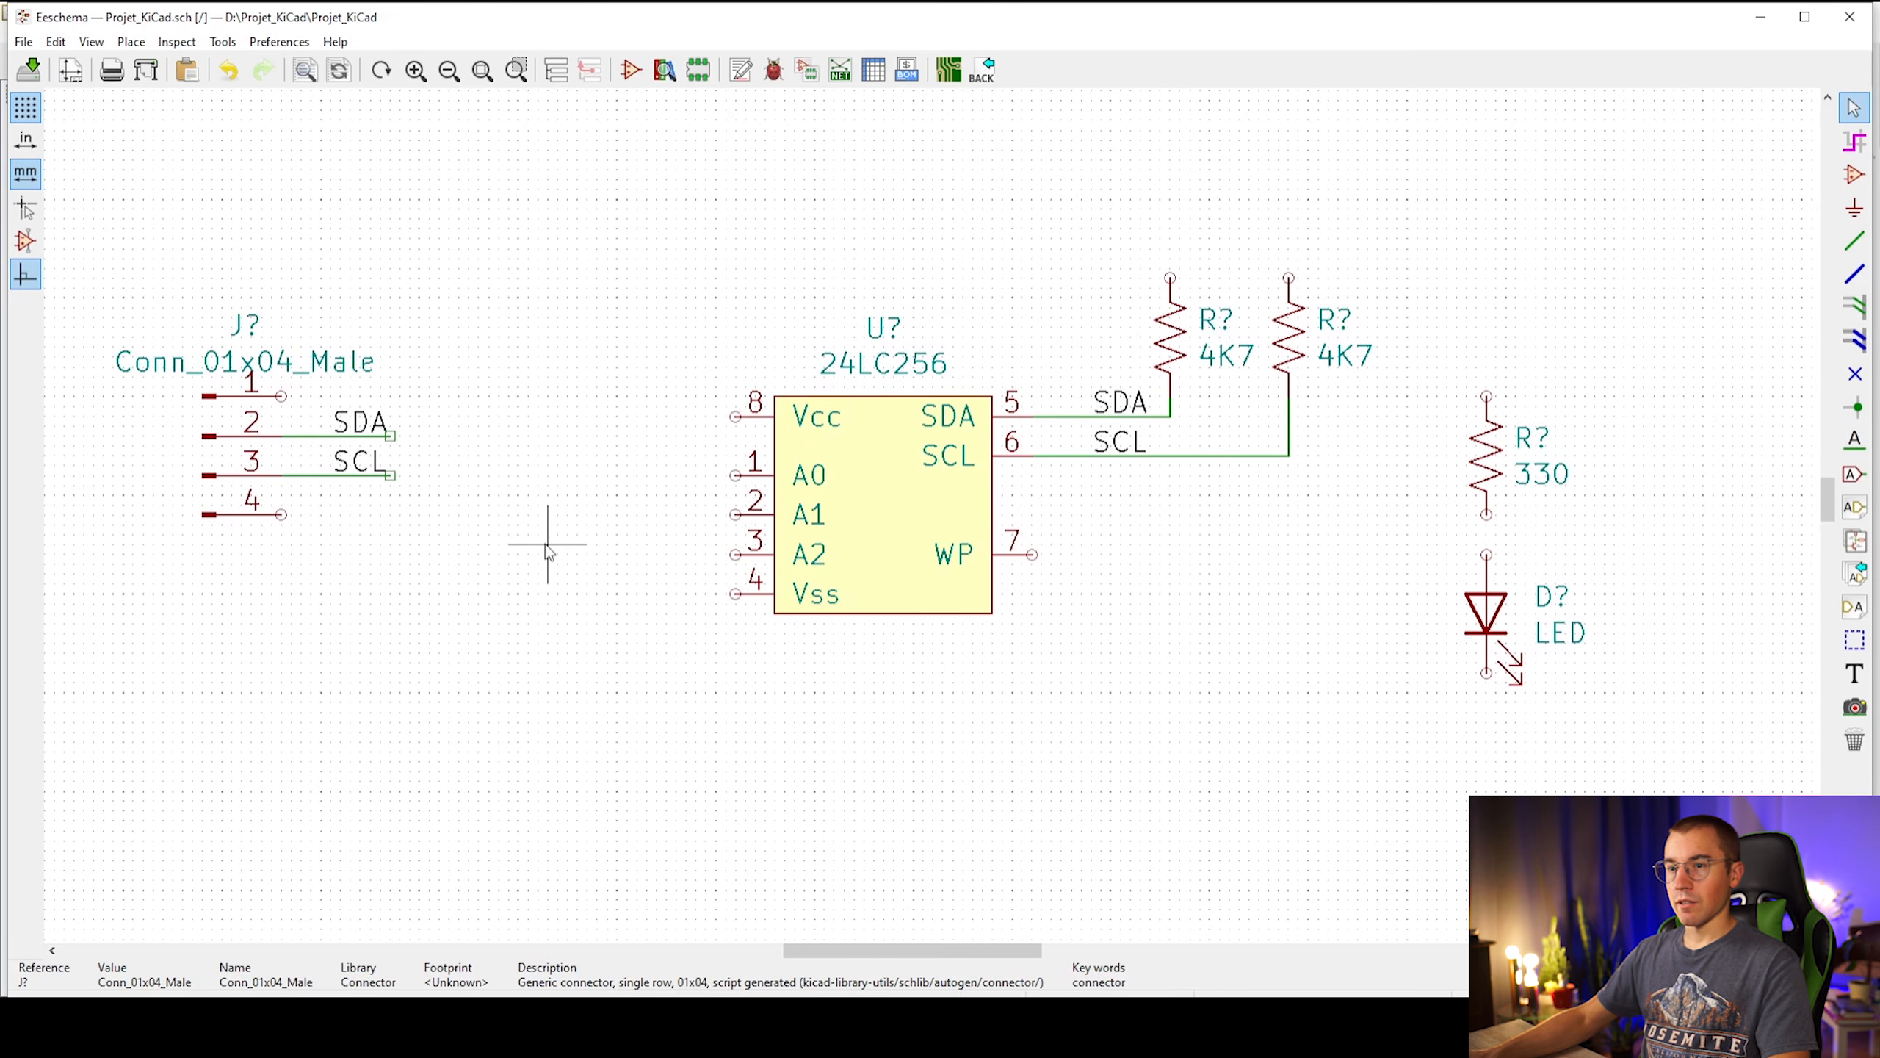
click(666, 408)
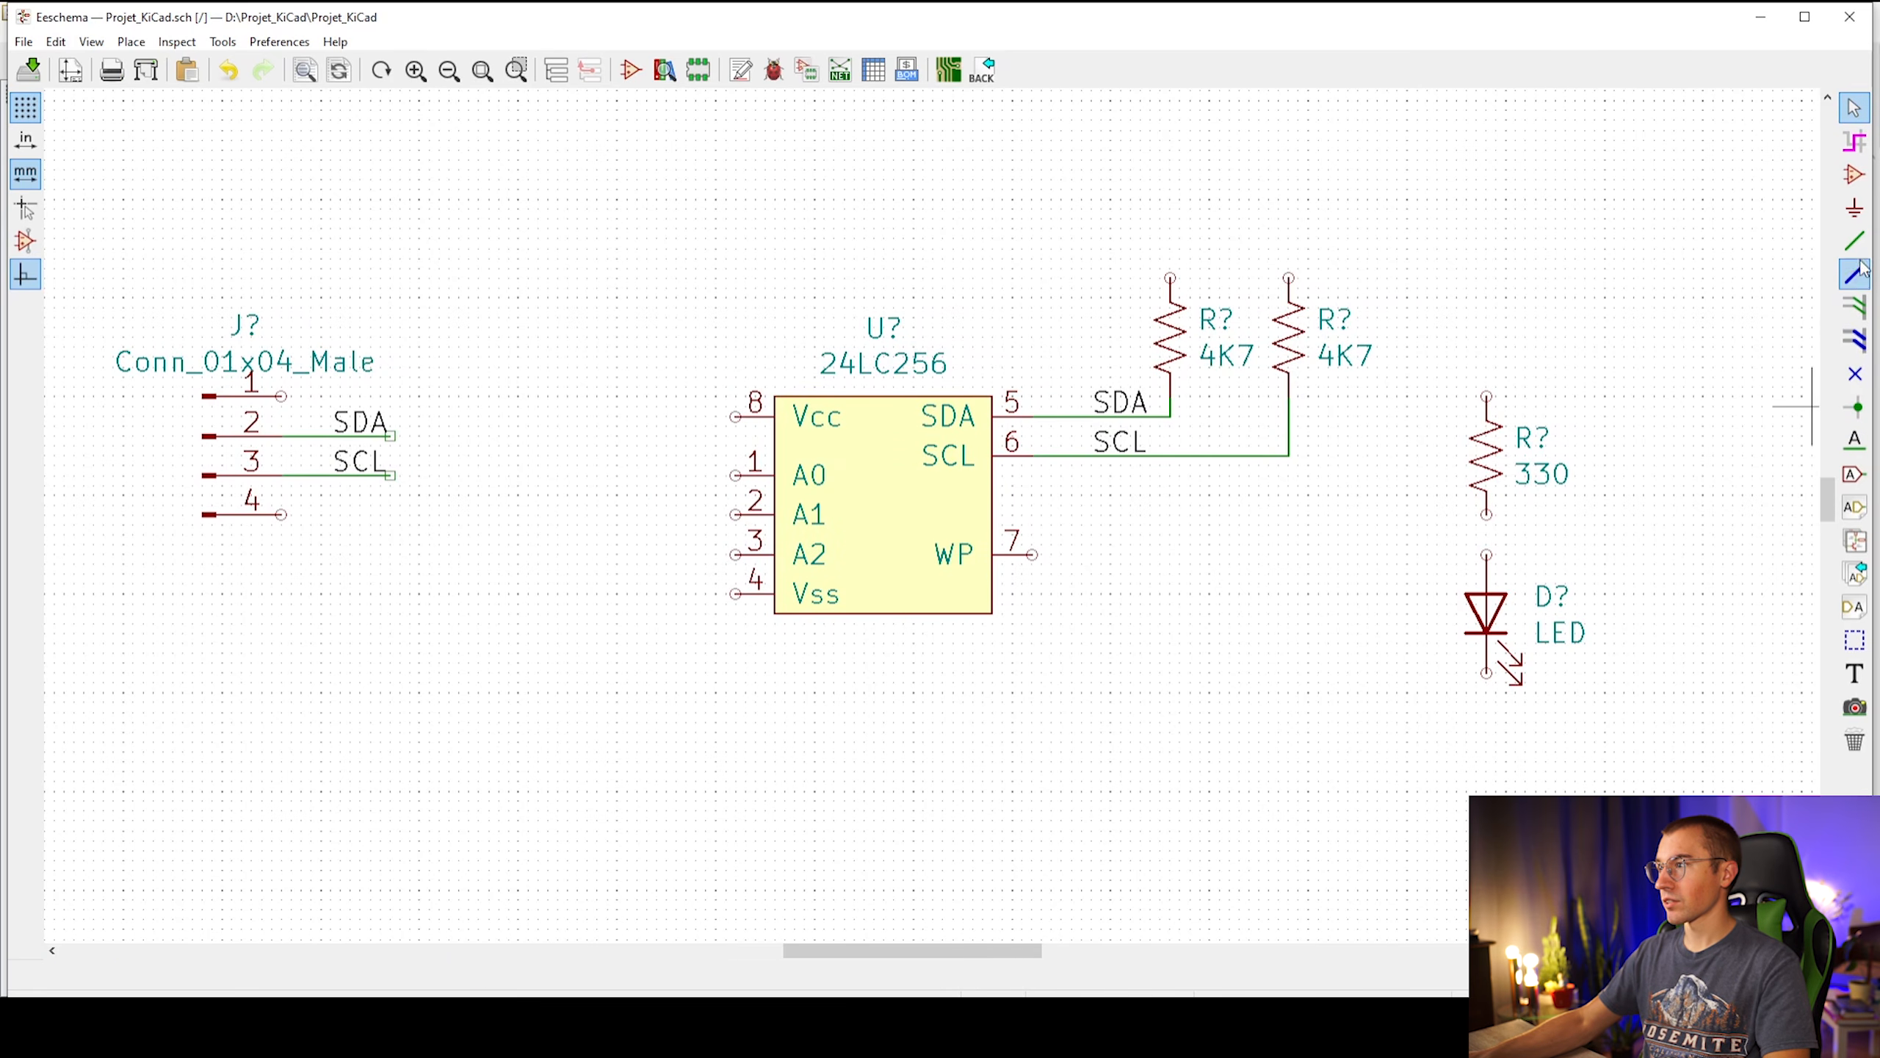
click(1854, 208)
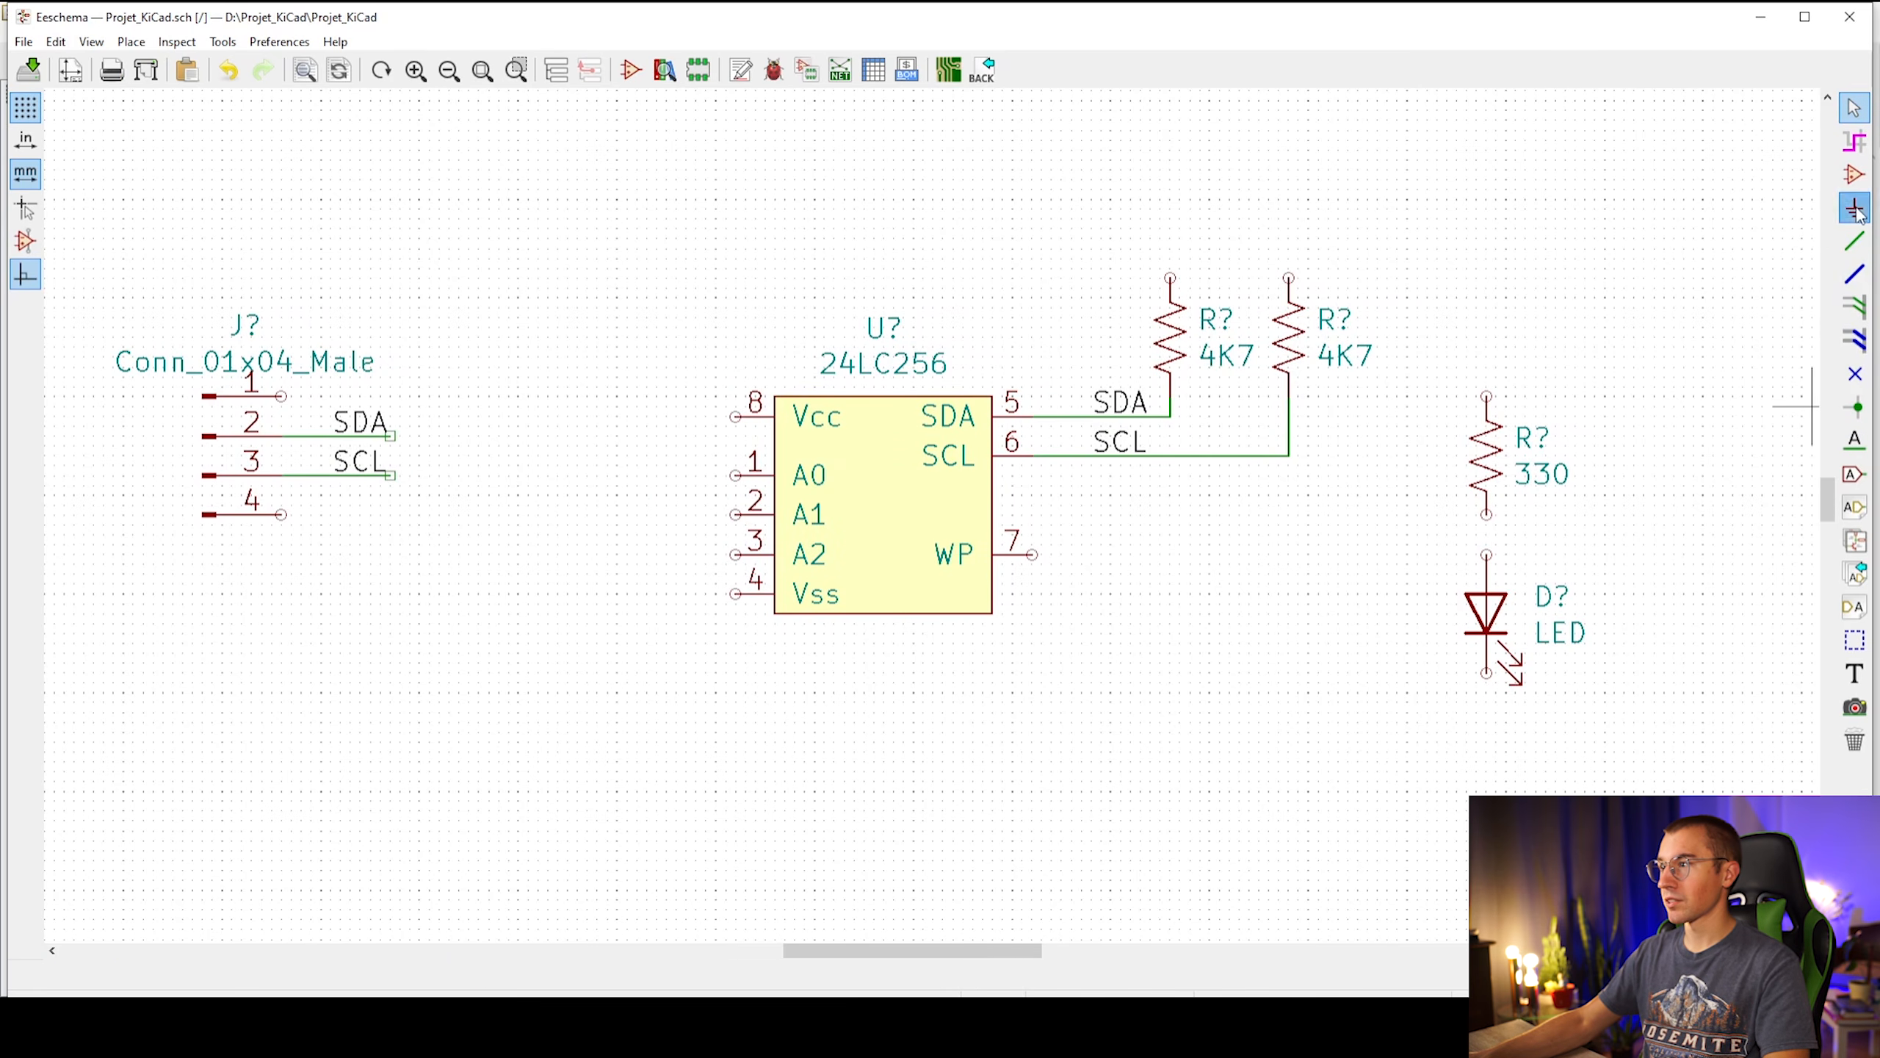
click(715, 642)
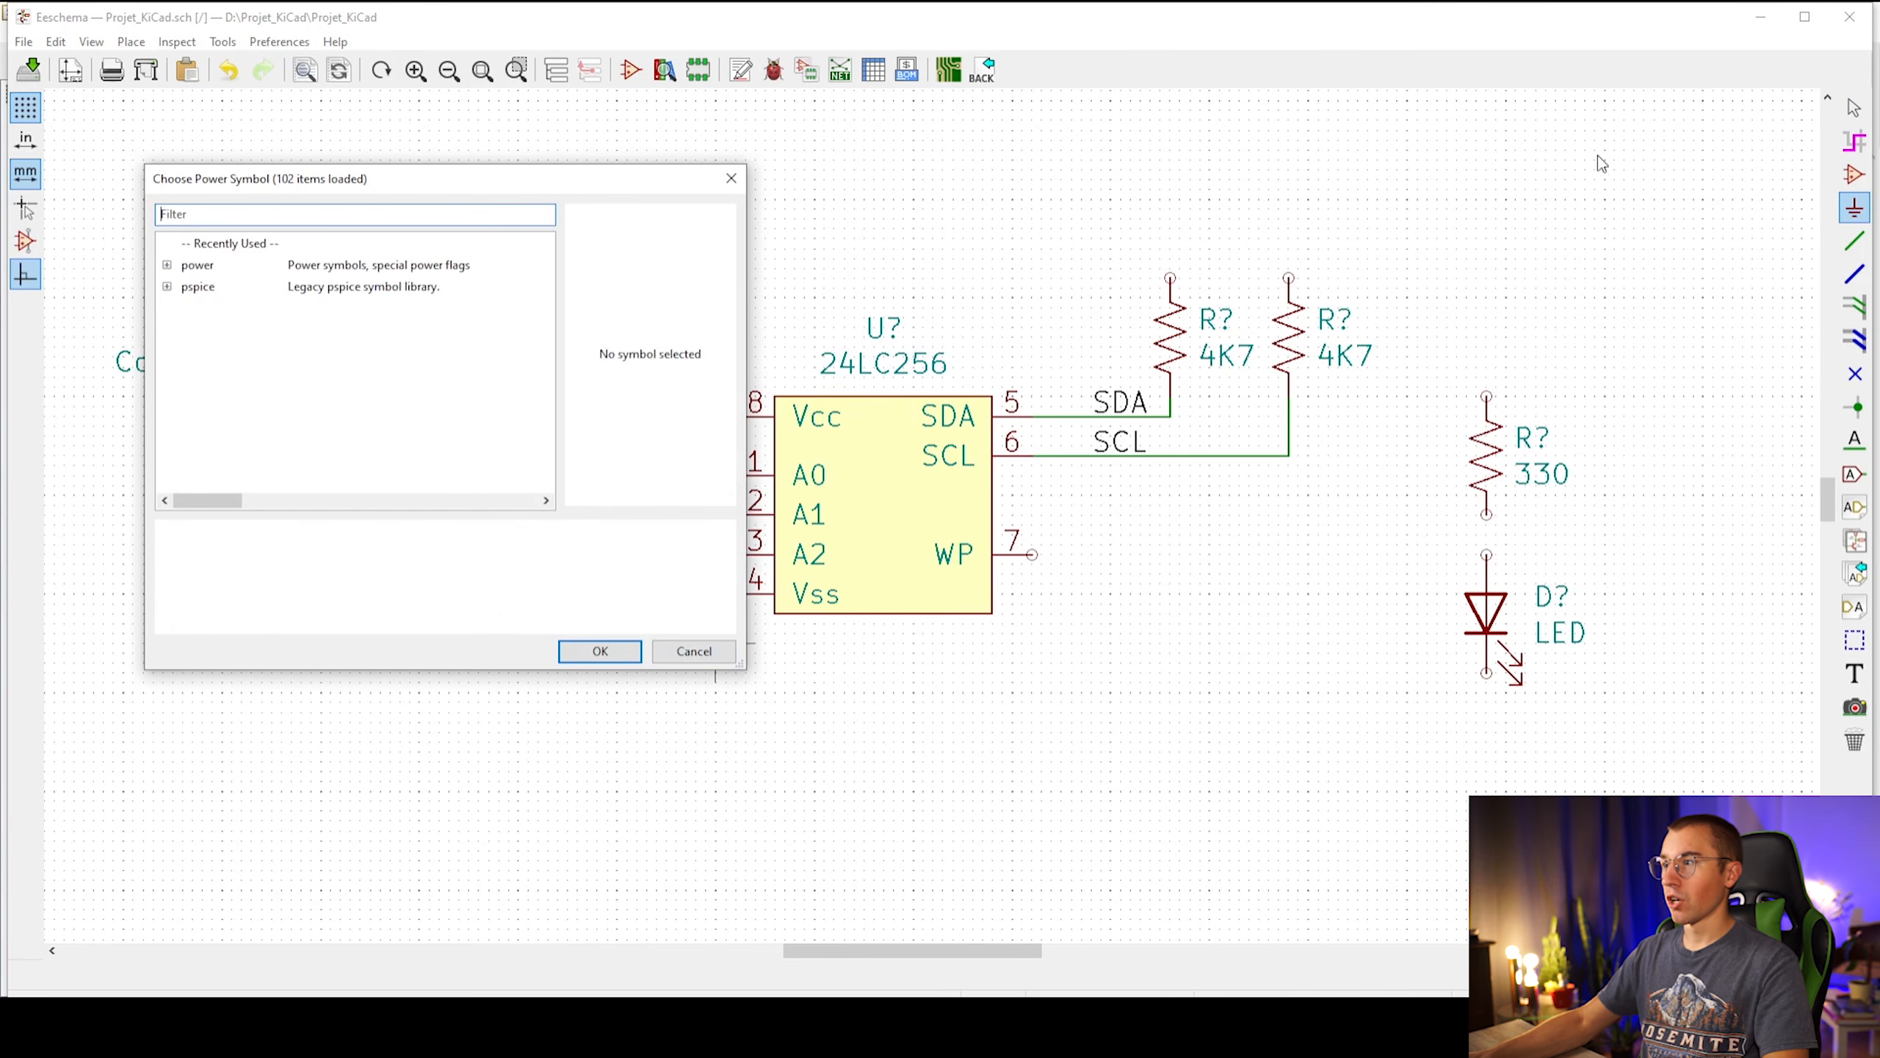
click(167, 265)
scroll(261, 359, down, 3)
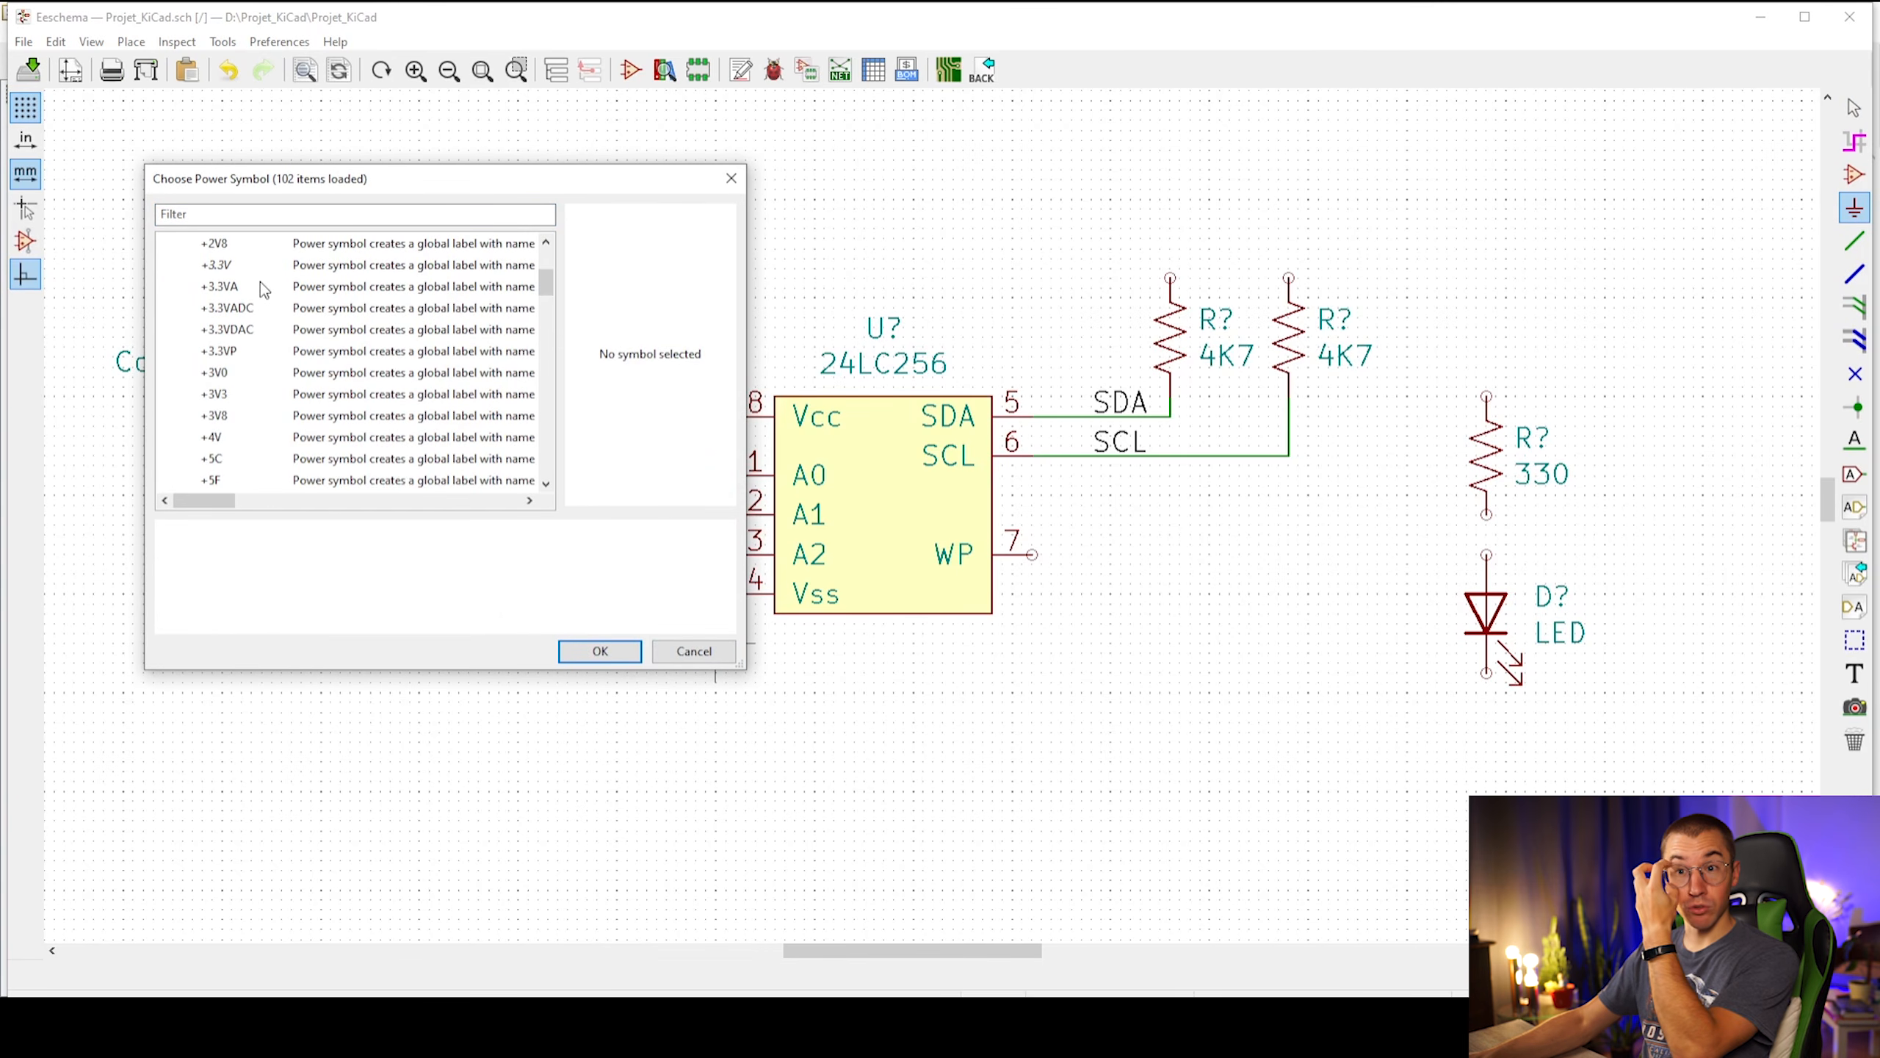
scroll(262, 407, down, 3)
scroll(252, 419, down, 6)
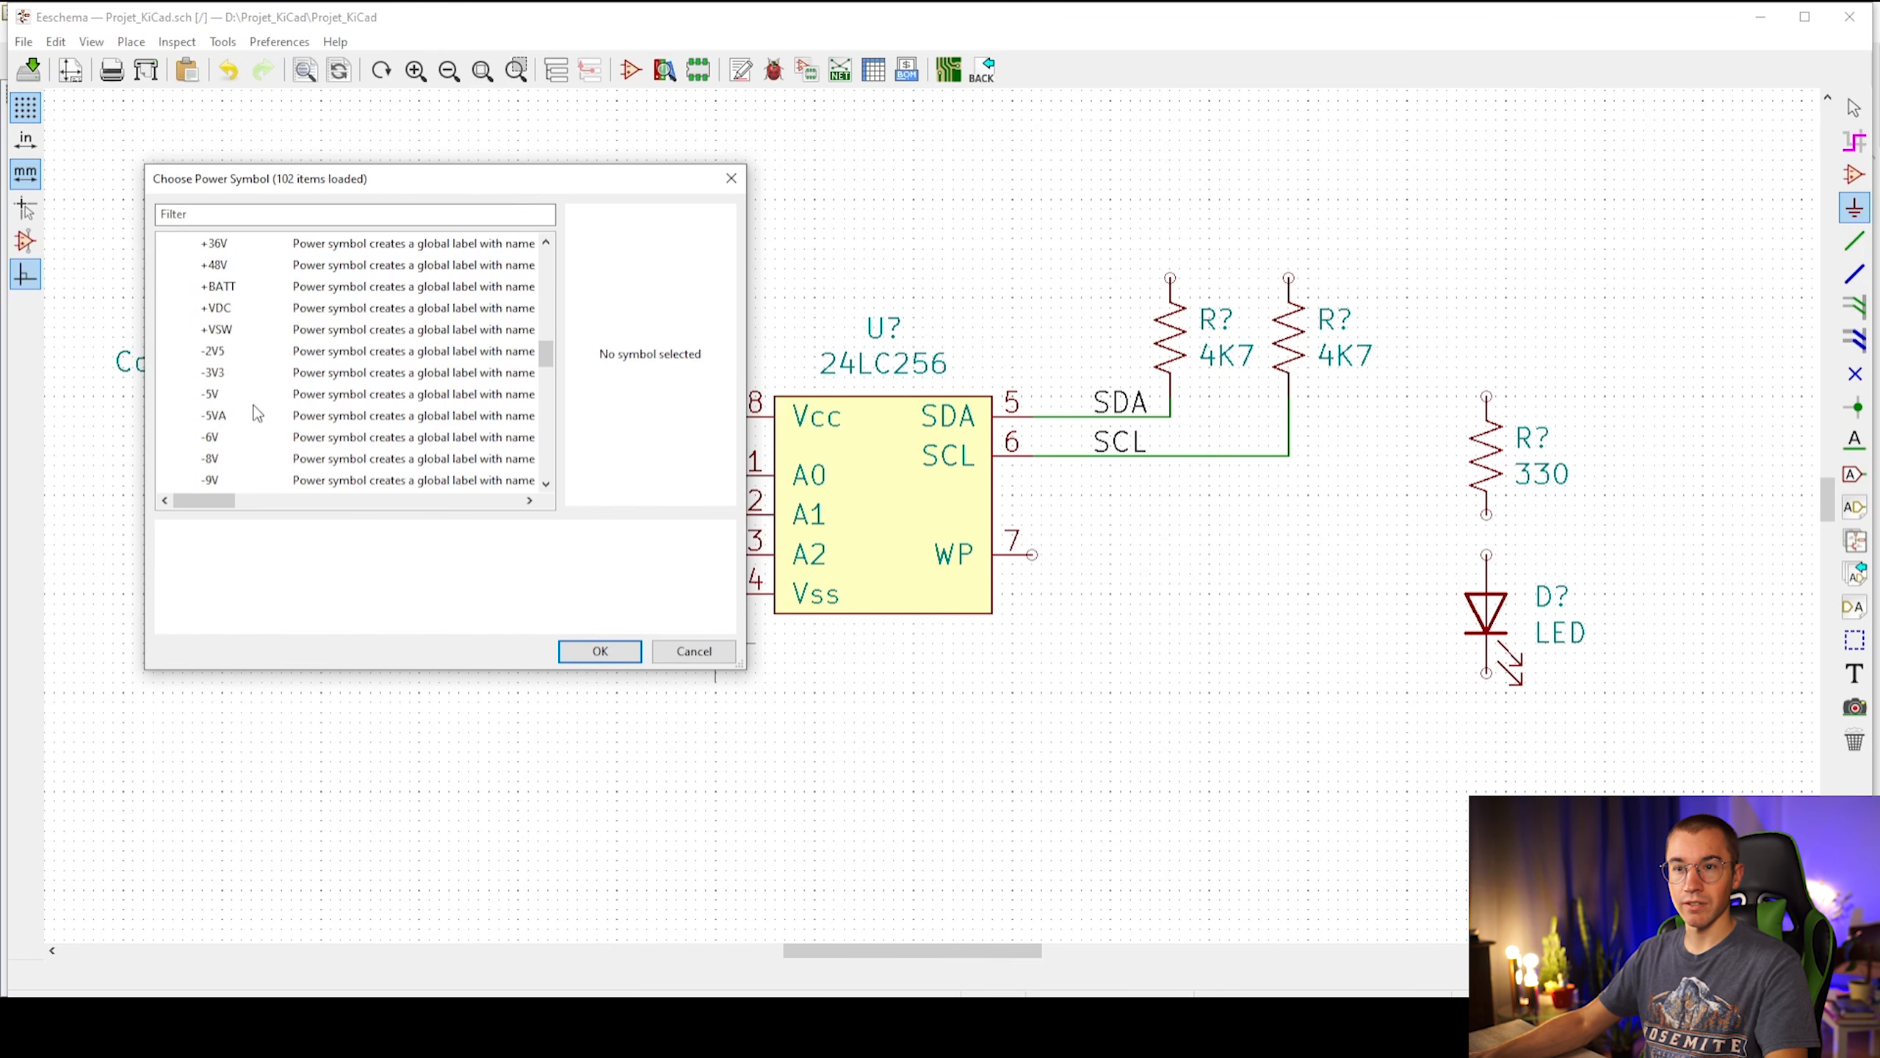
scroll(252, 434, down, 6)
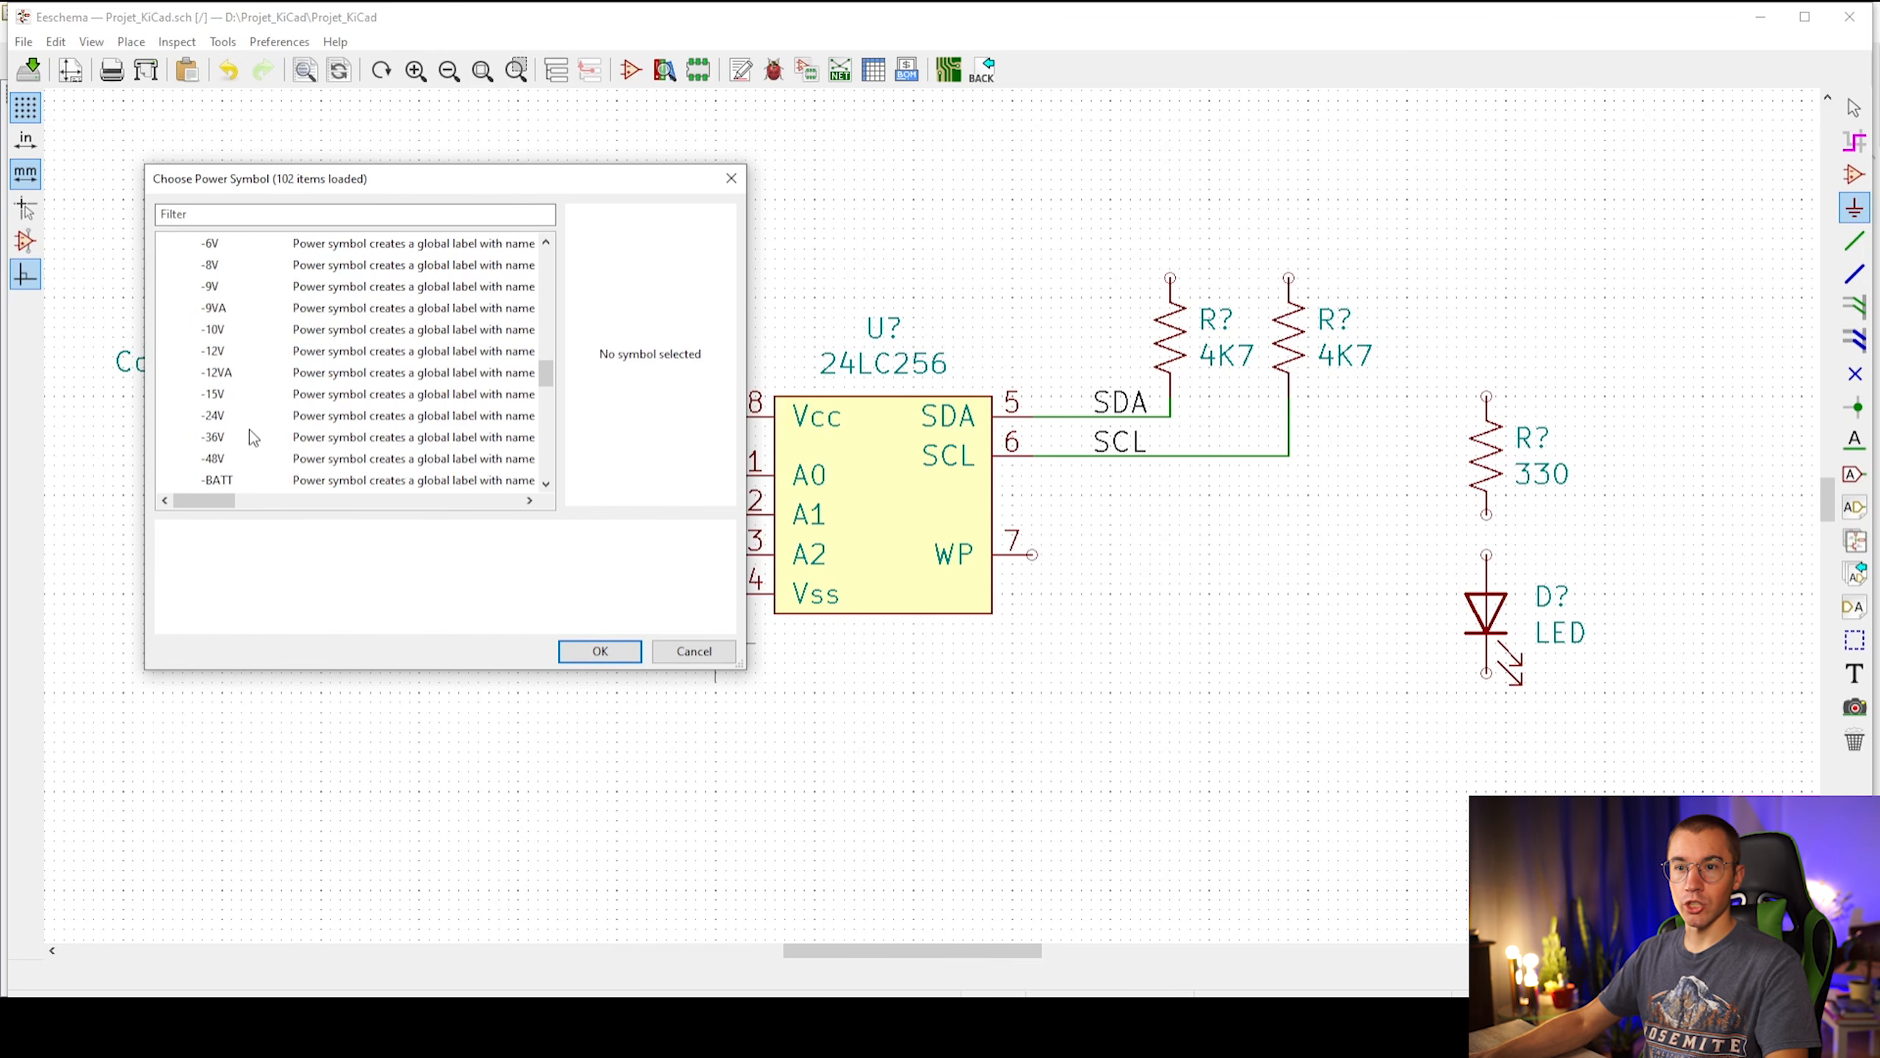
click(222, 245)
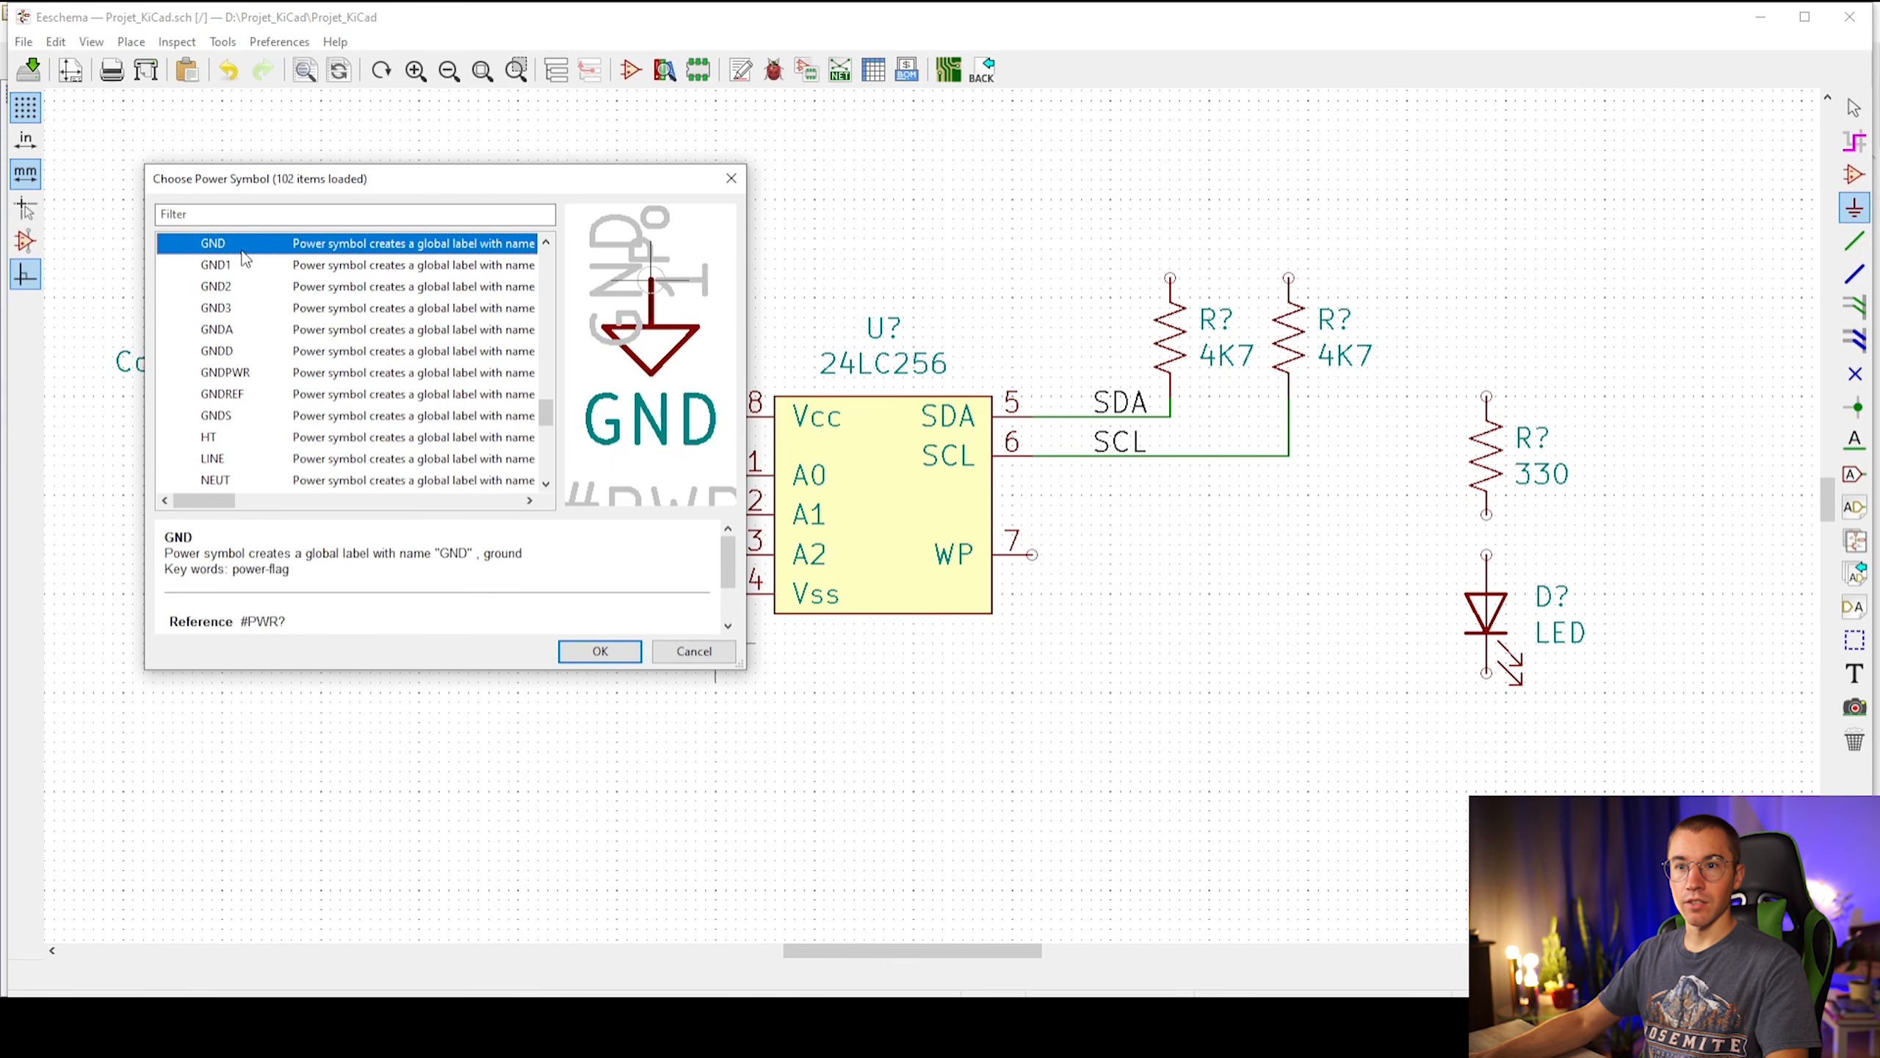
scroll(303, 363, up, 1)
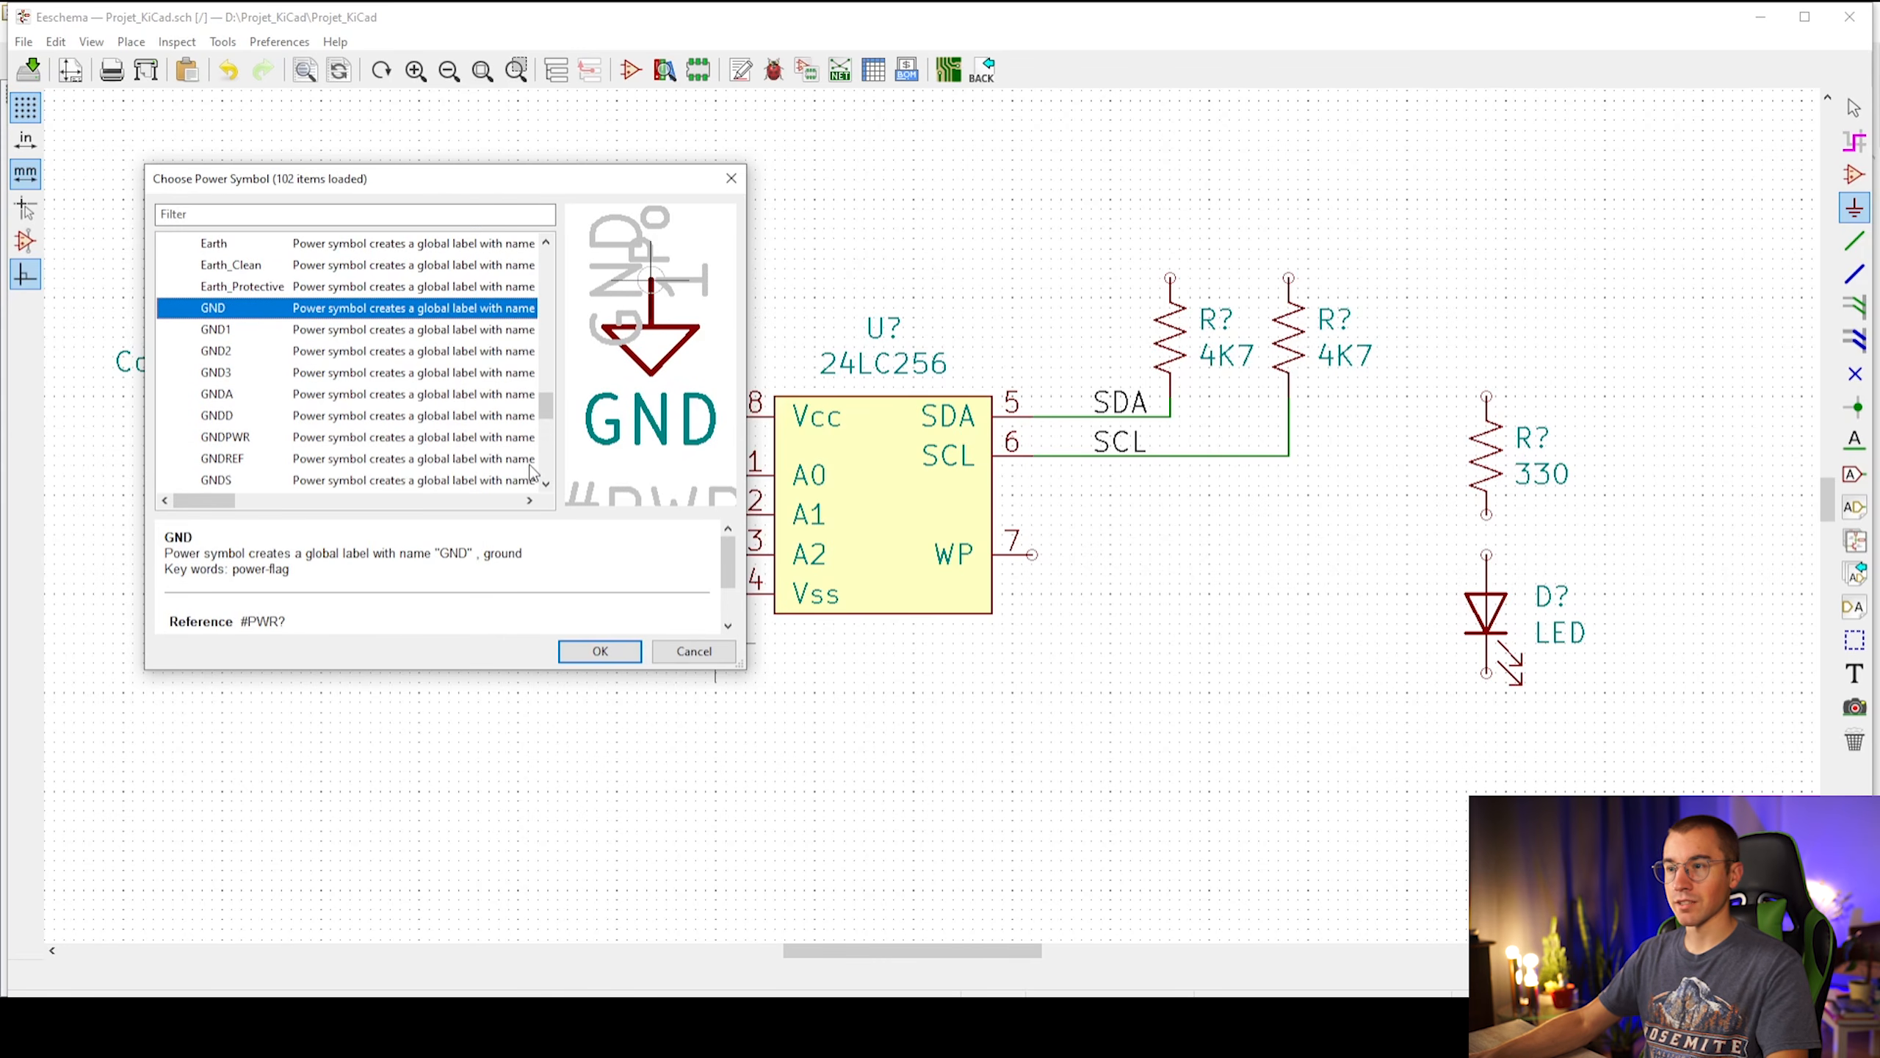
click(599, 651)
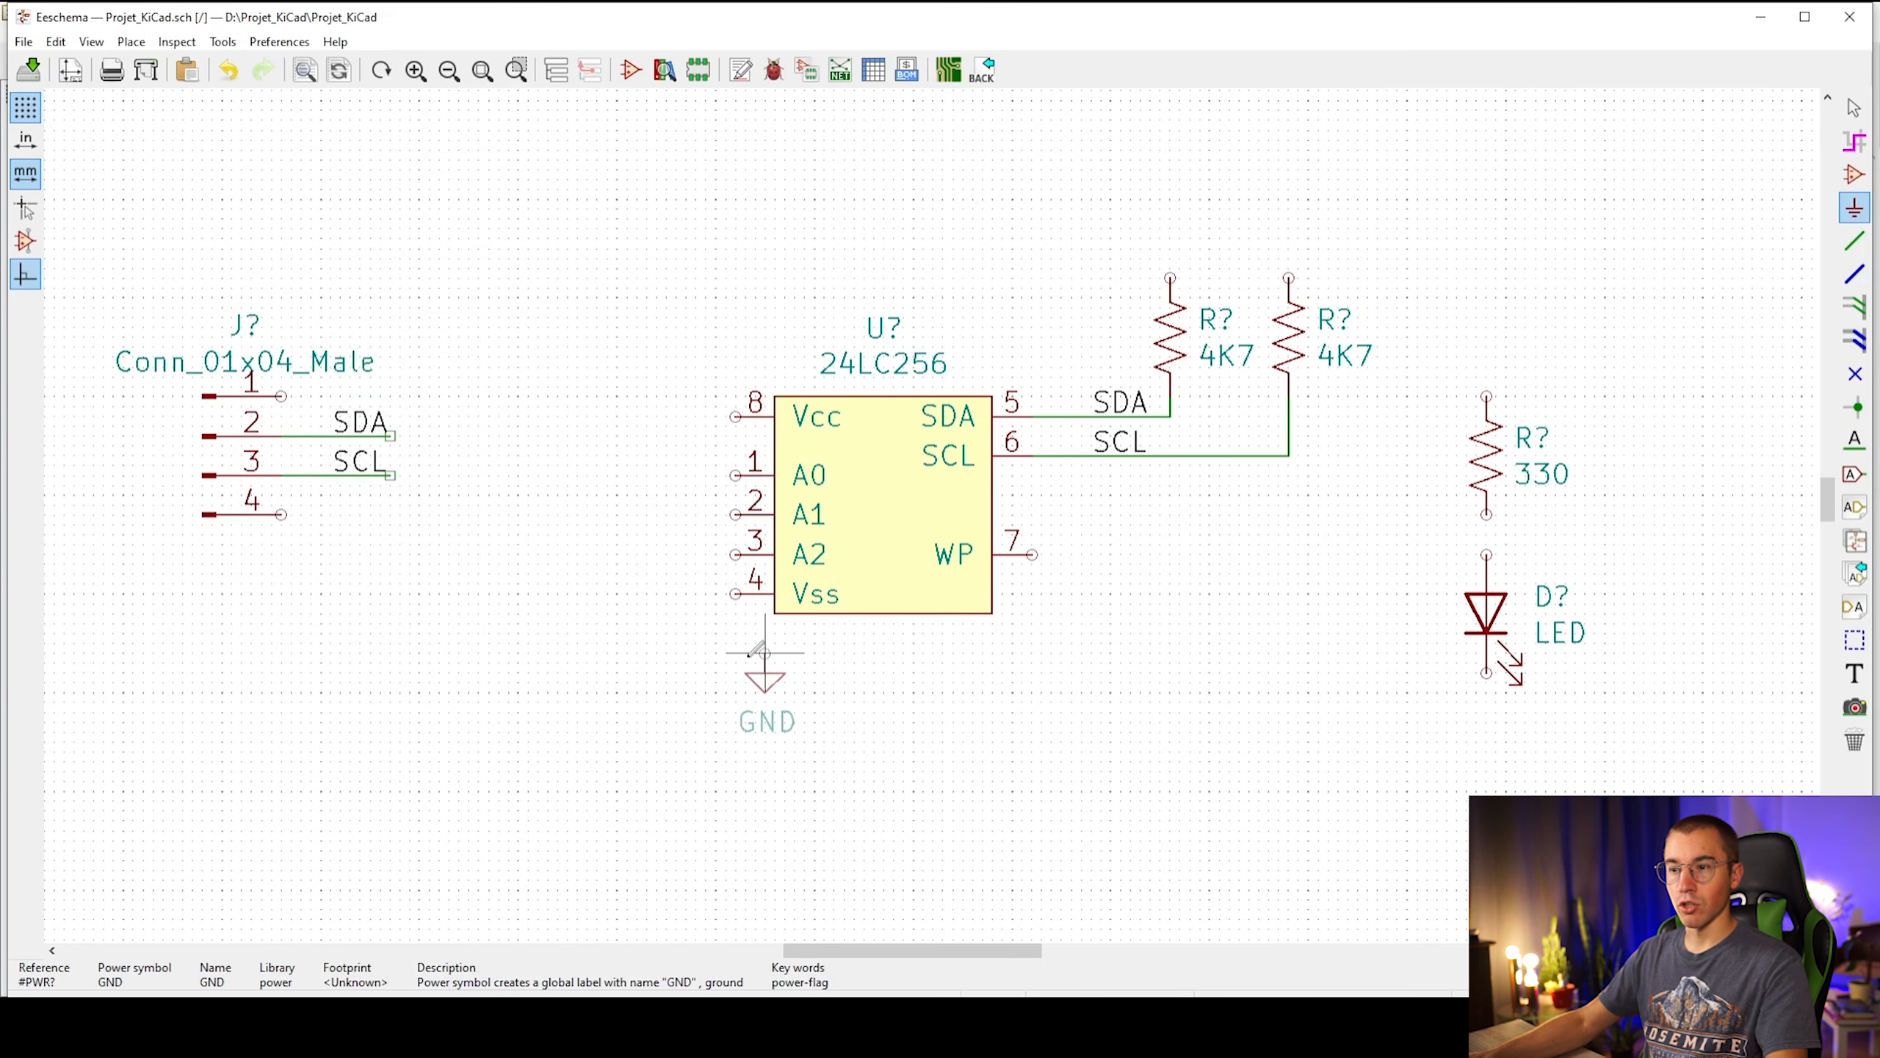
click(715, 642)
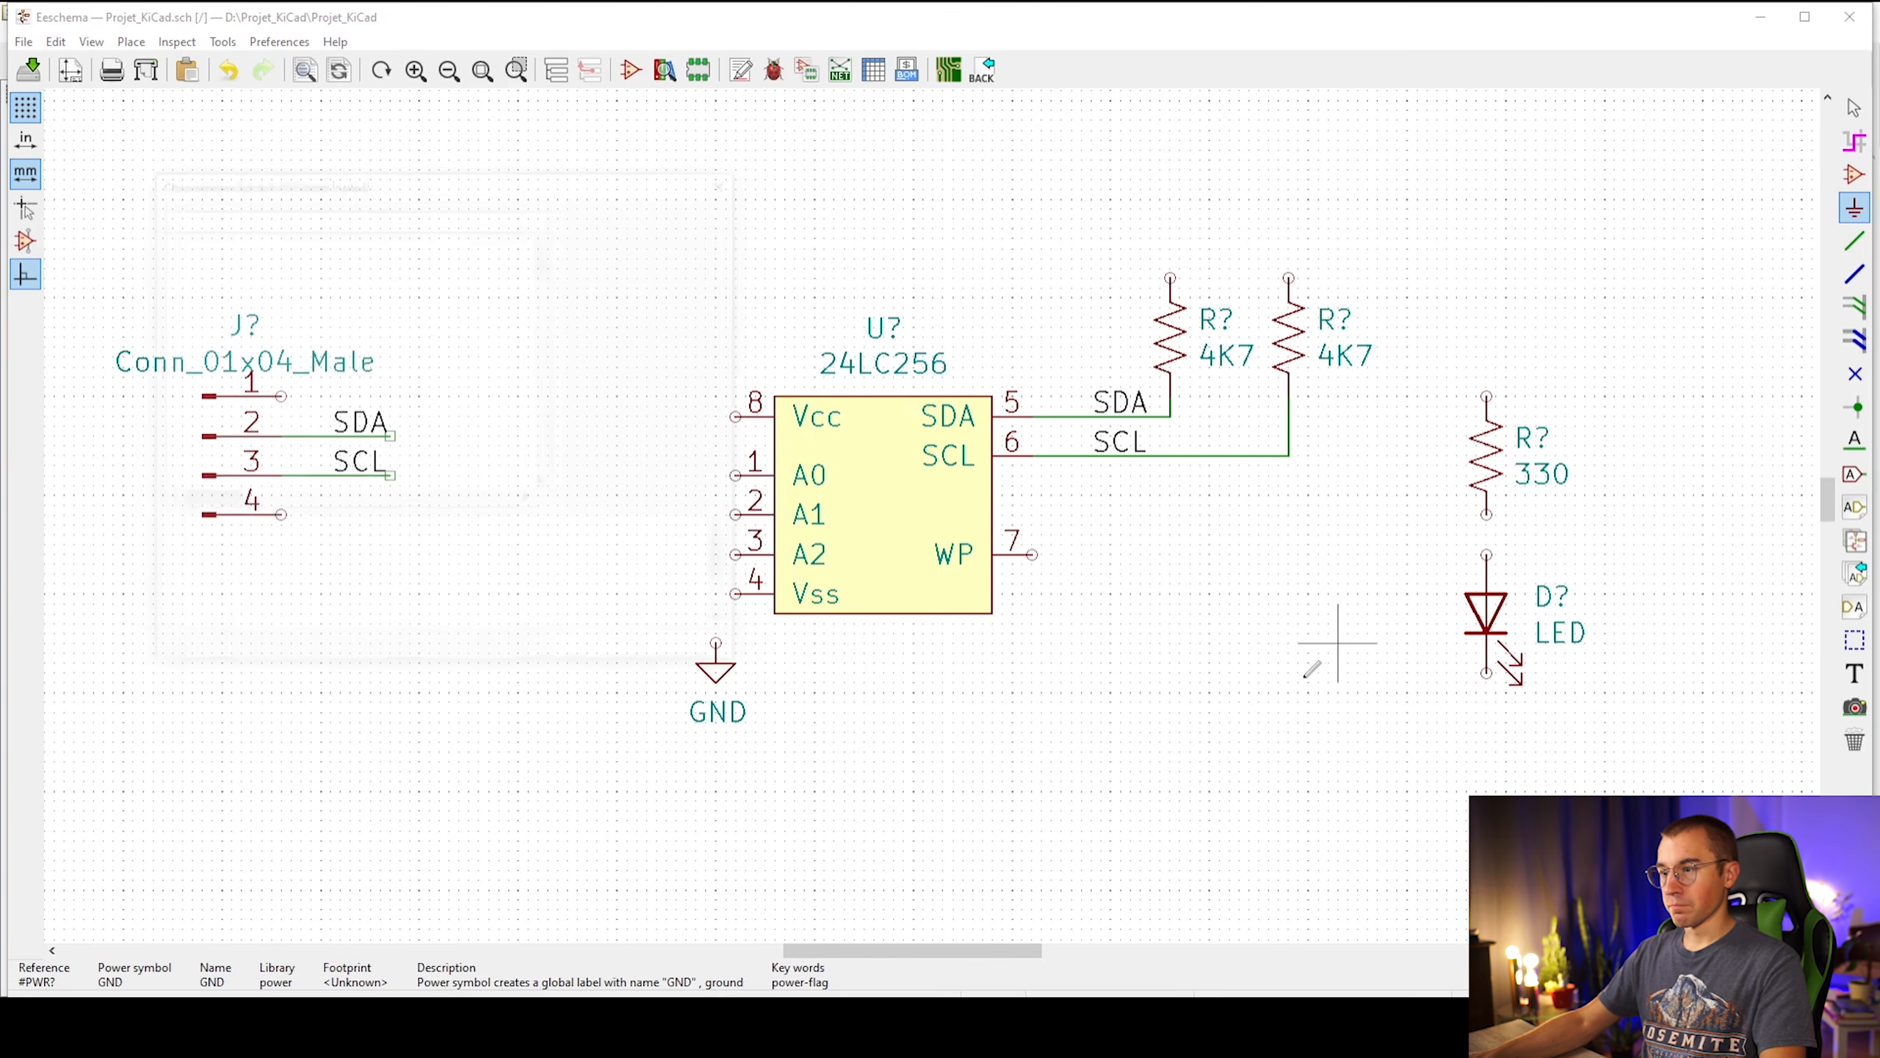
Duplicate the GND symbol twice, placing one copy below the connector's pin 4 and one below the LED
click(666, 653)
click(777, 725)
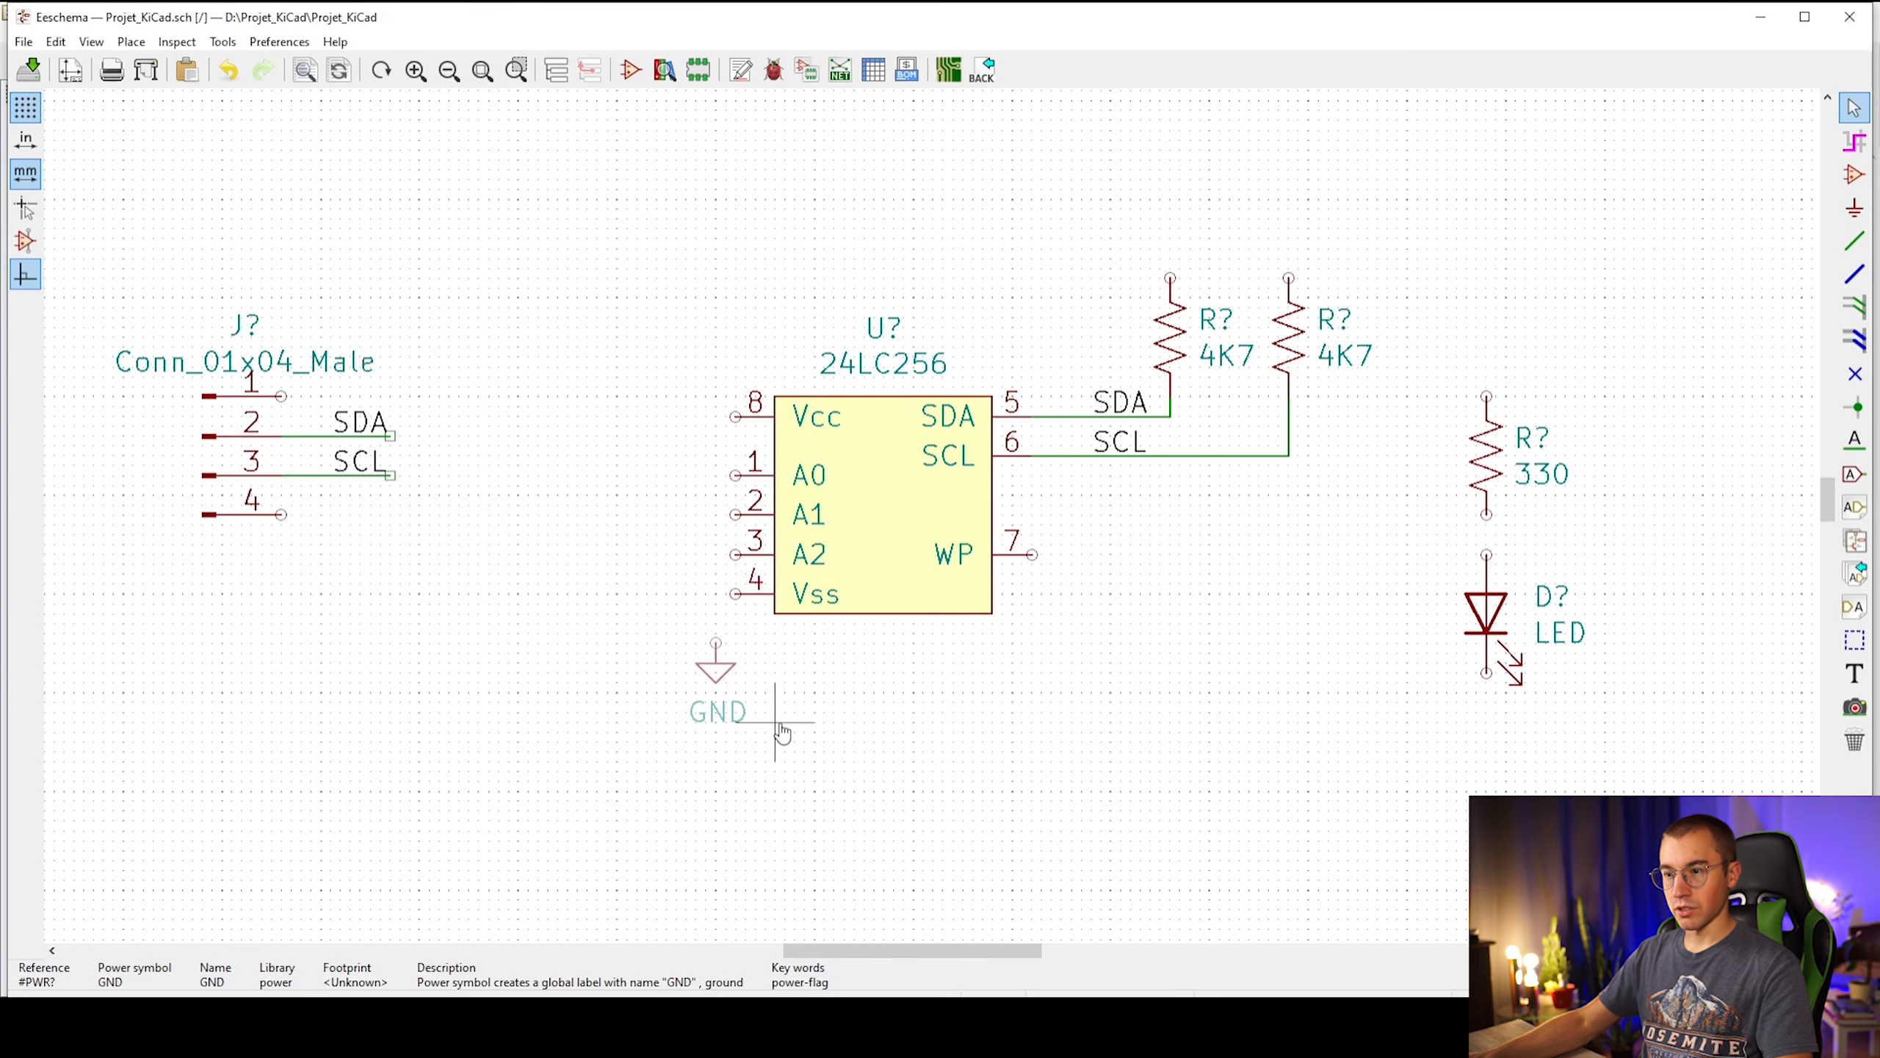
key(ctrl+d)
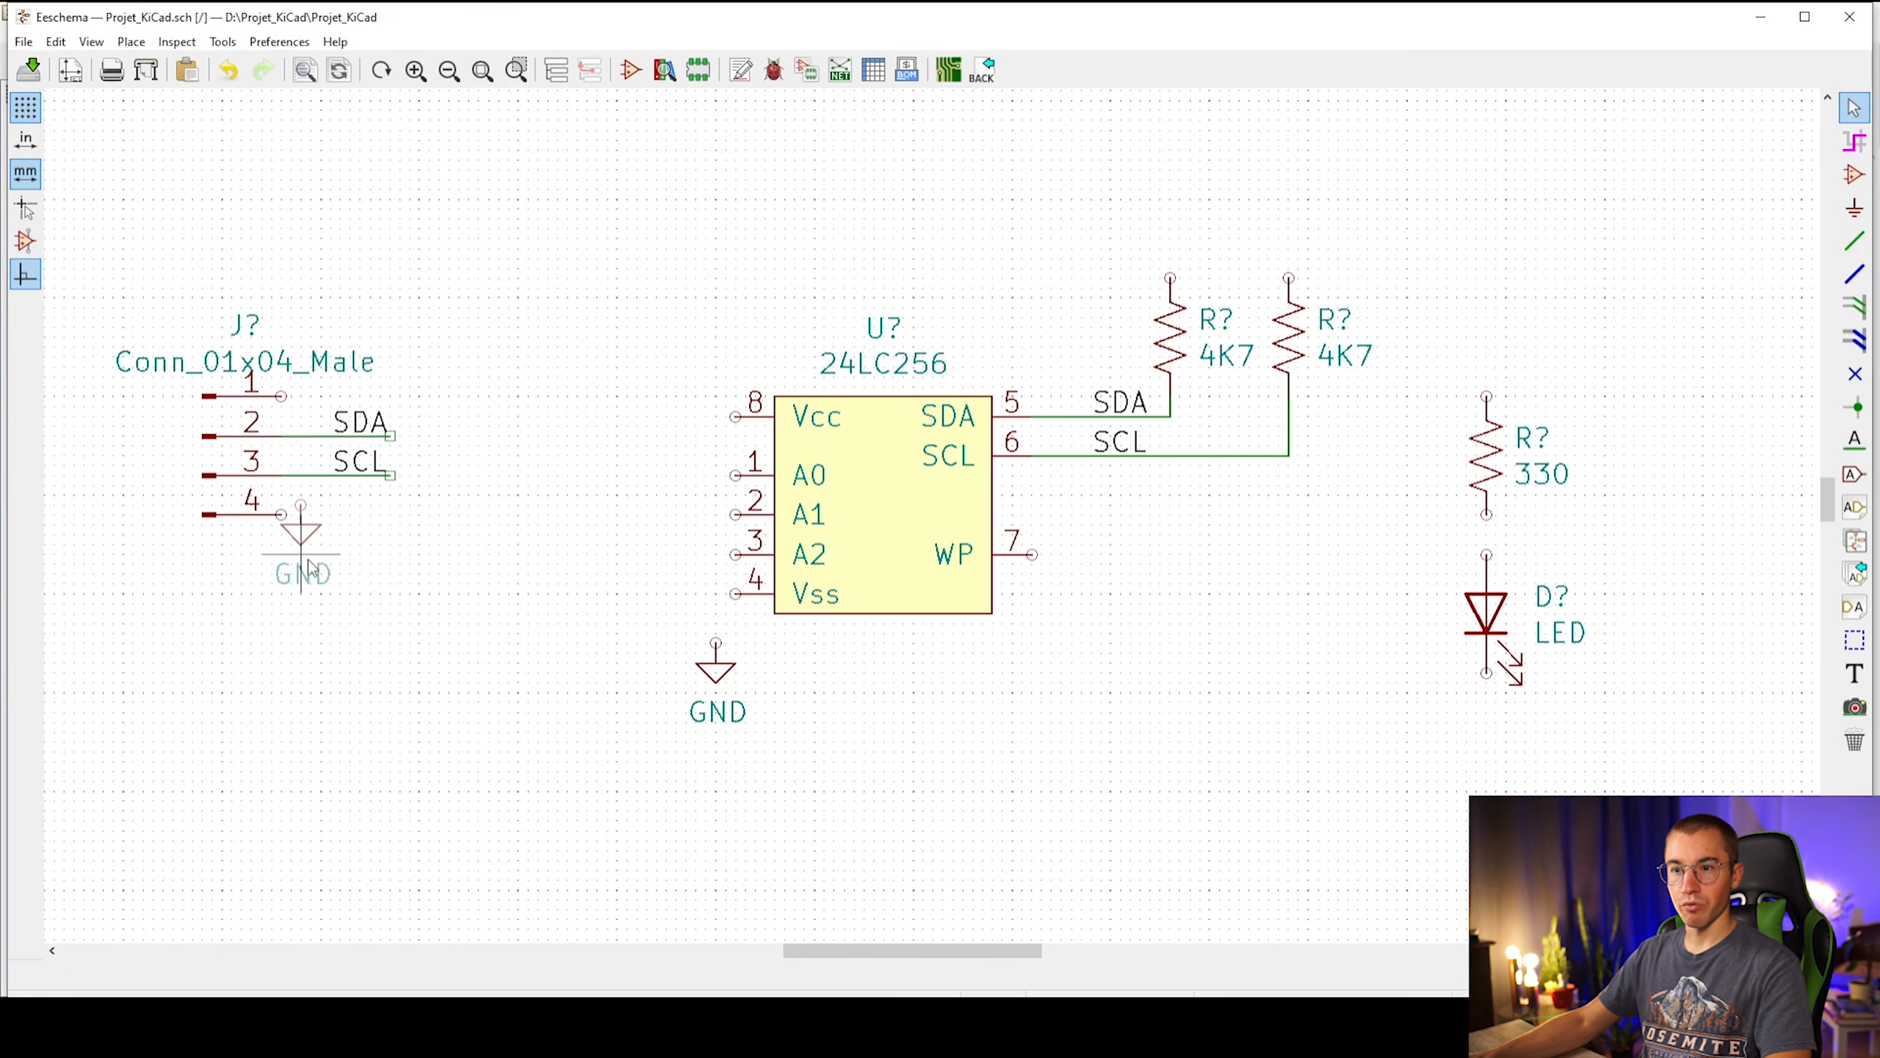
click(375, 597)
key(ctrl+d)
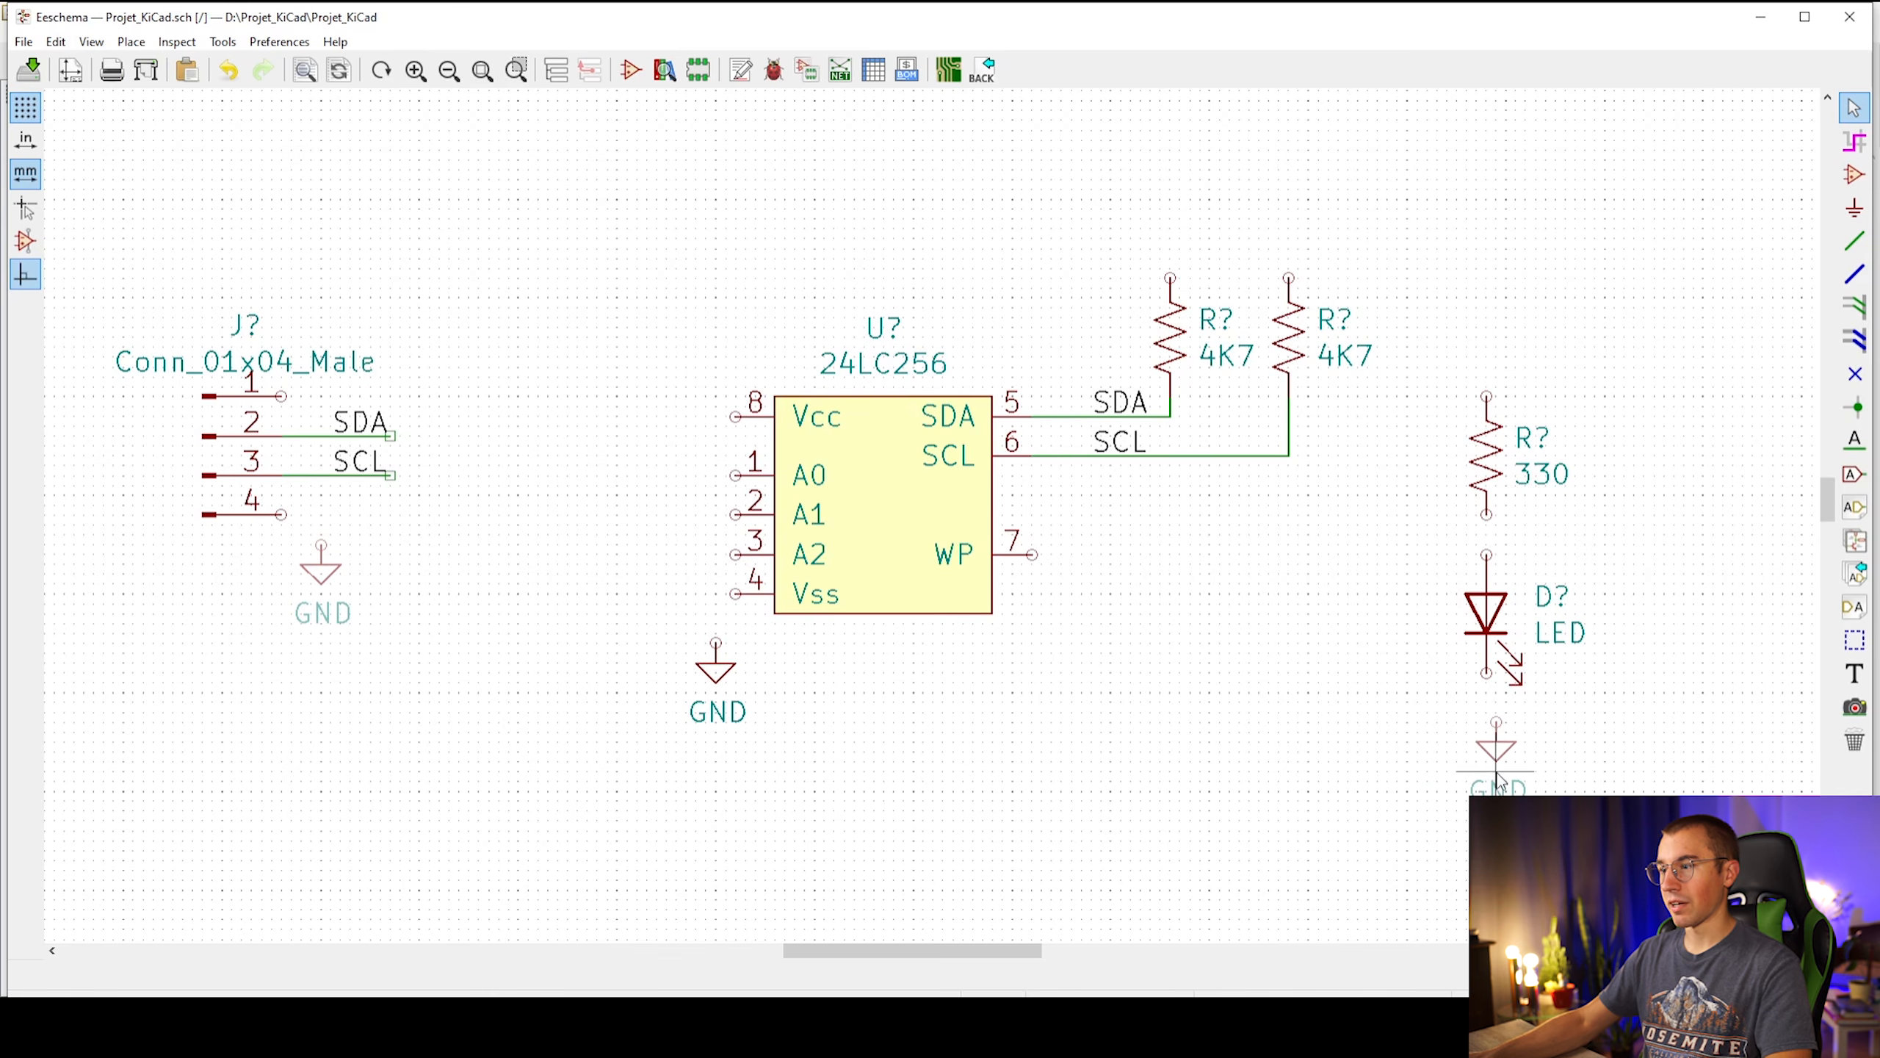
click(1517, 748)
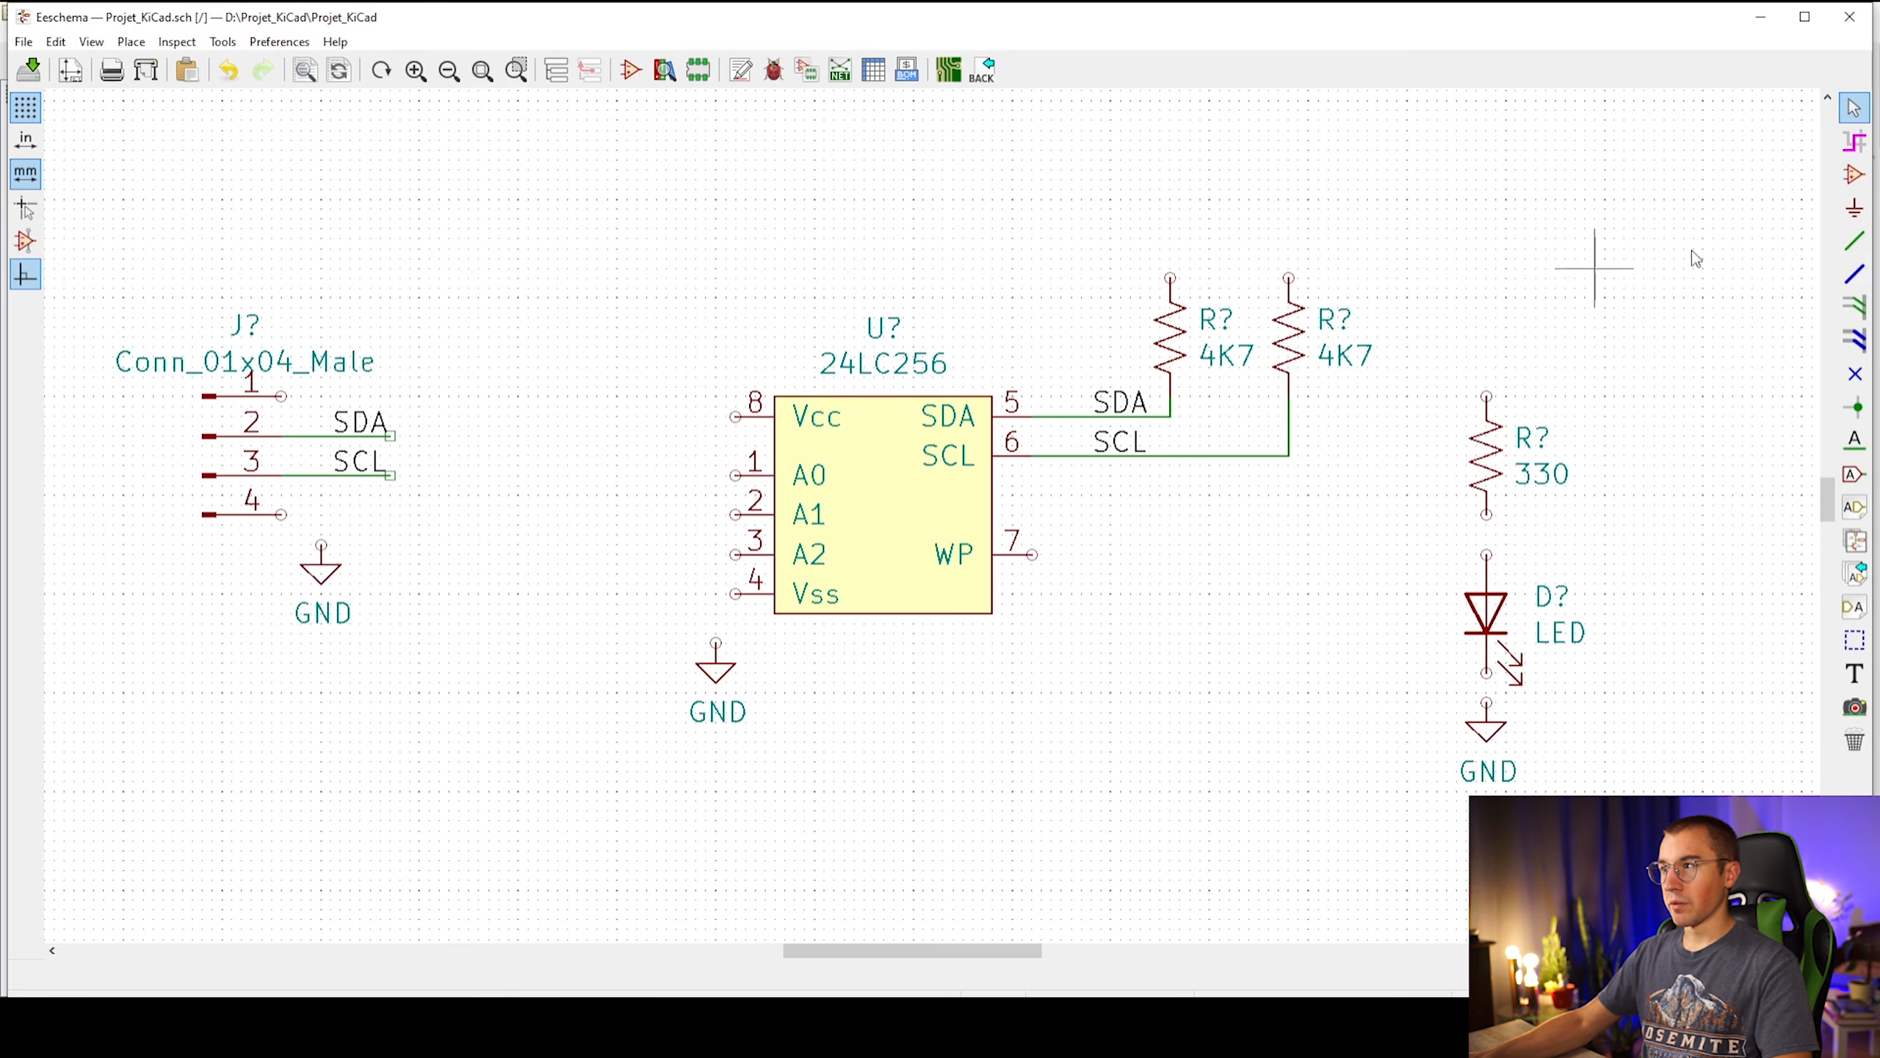
Place a +3V3 power symbol from the power library above the left 4K7 resistor, aligned with its upper pin
click(1855, 208)
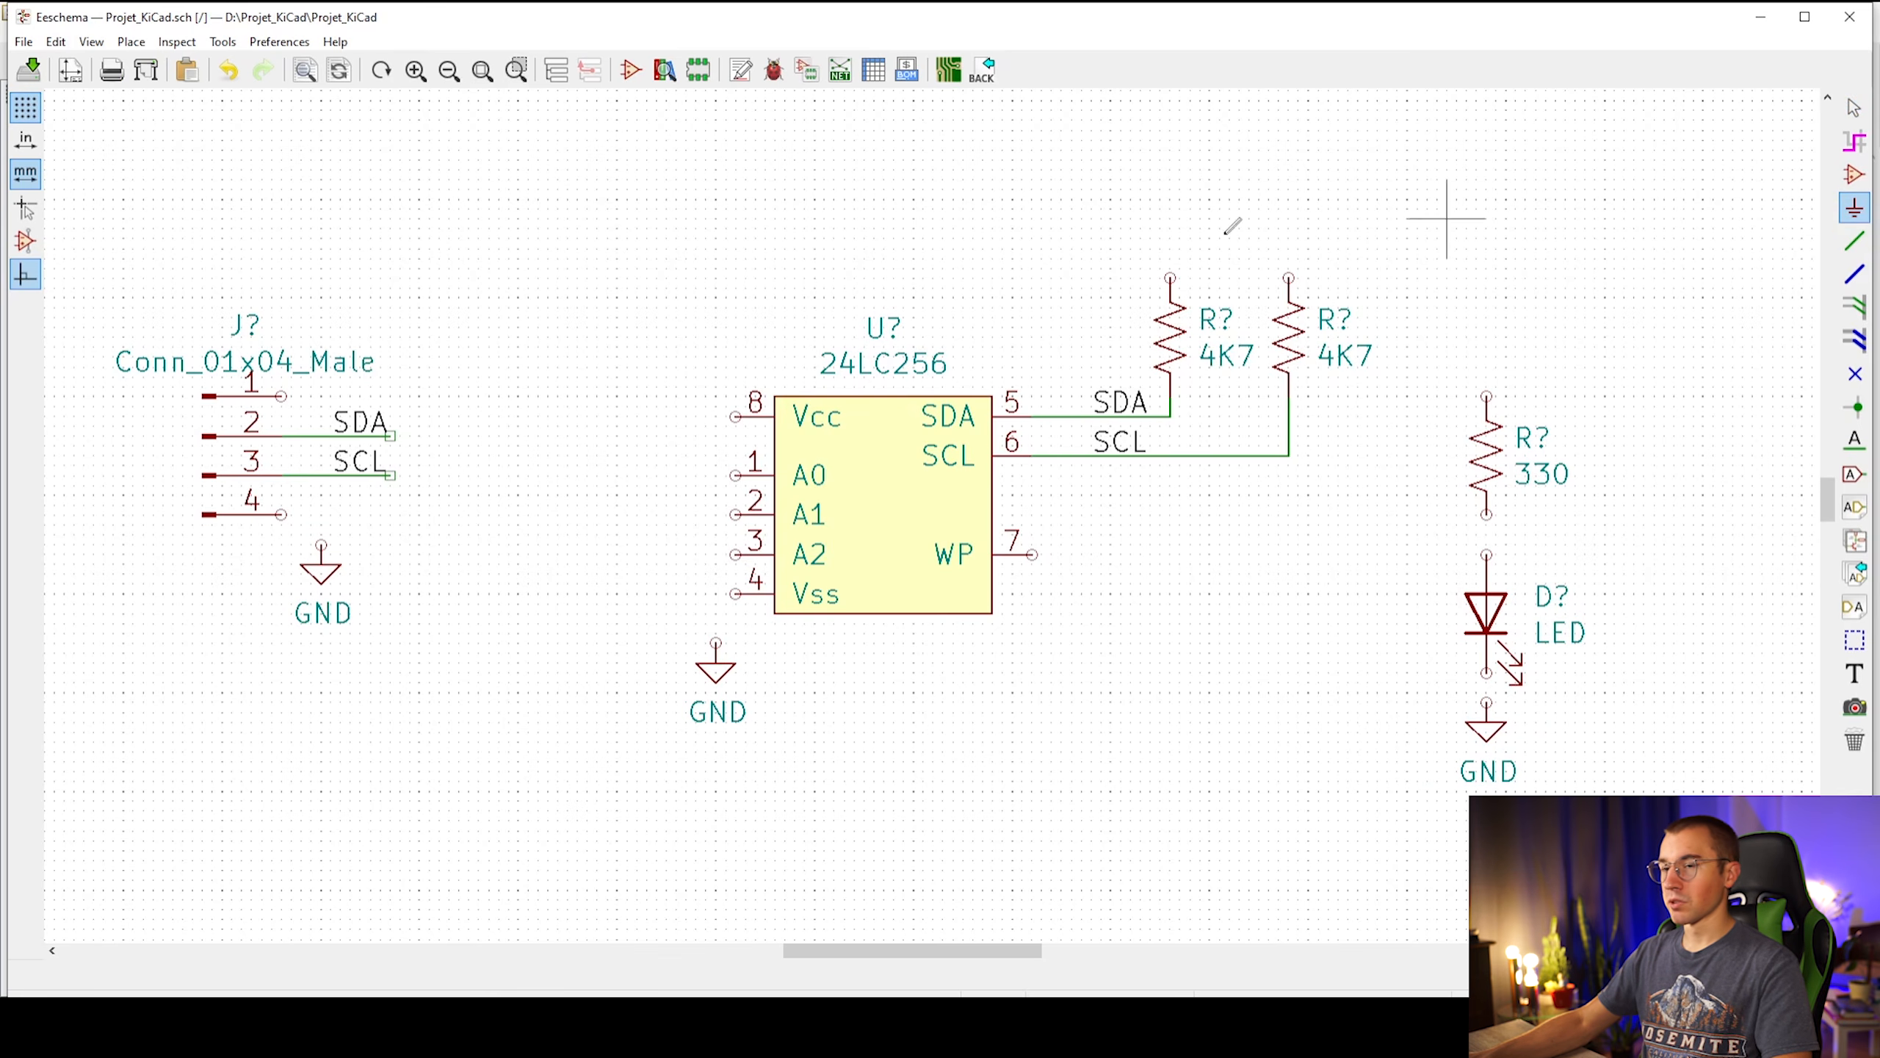
click(484, 284)
scroll(249, 387, down, 1)
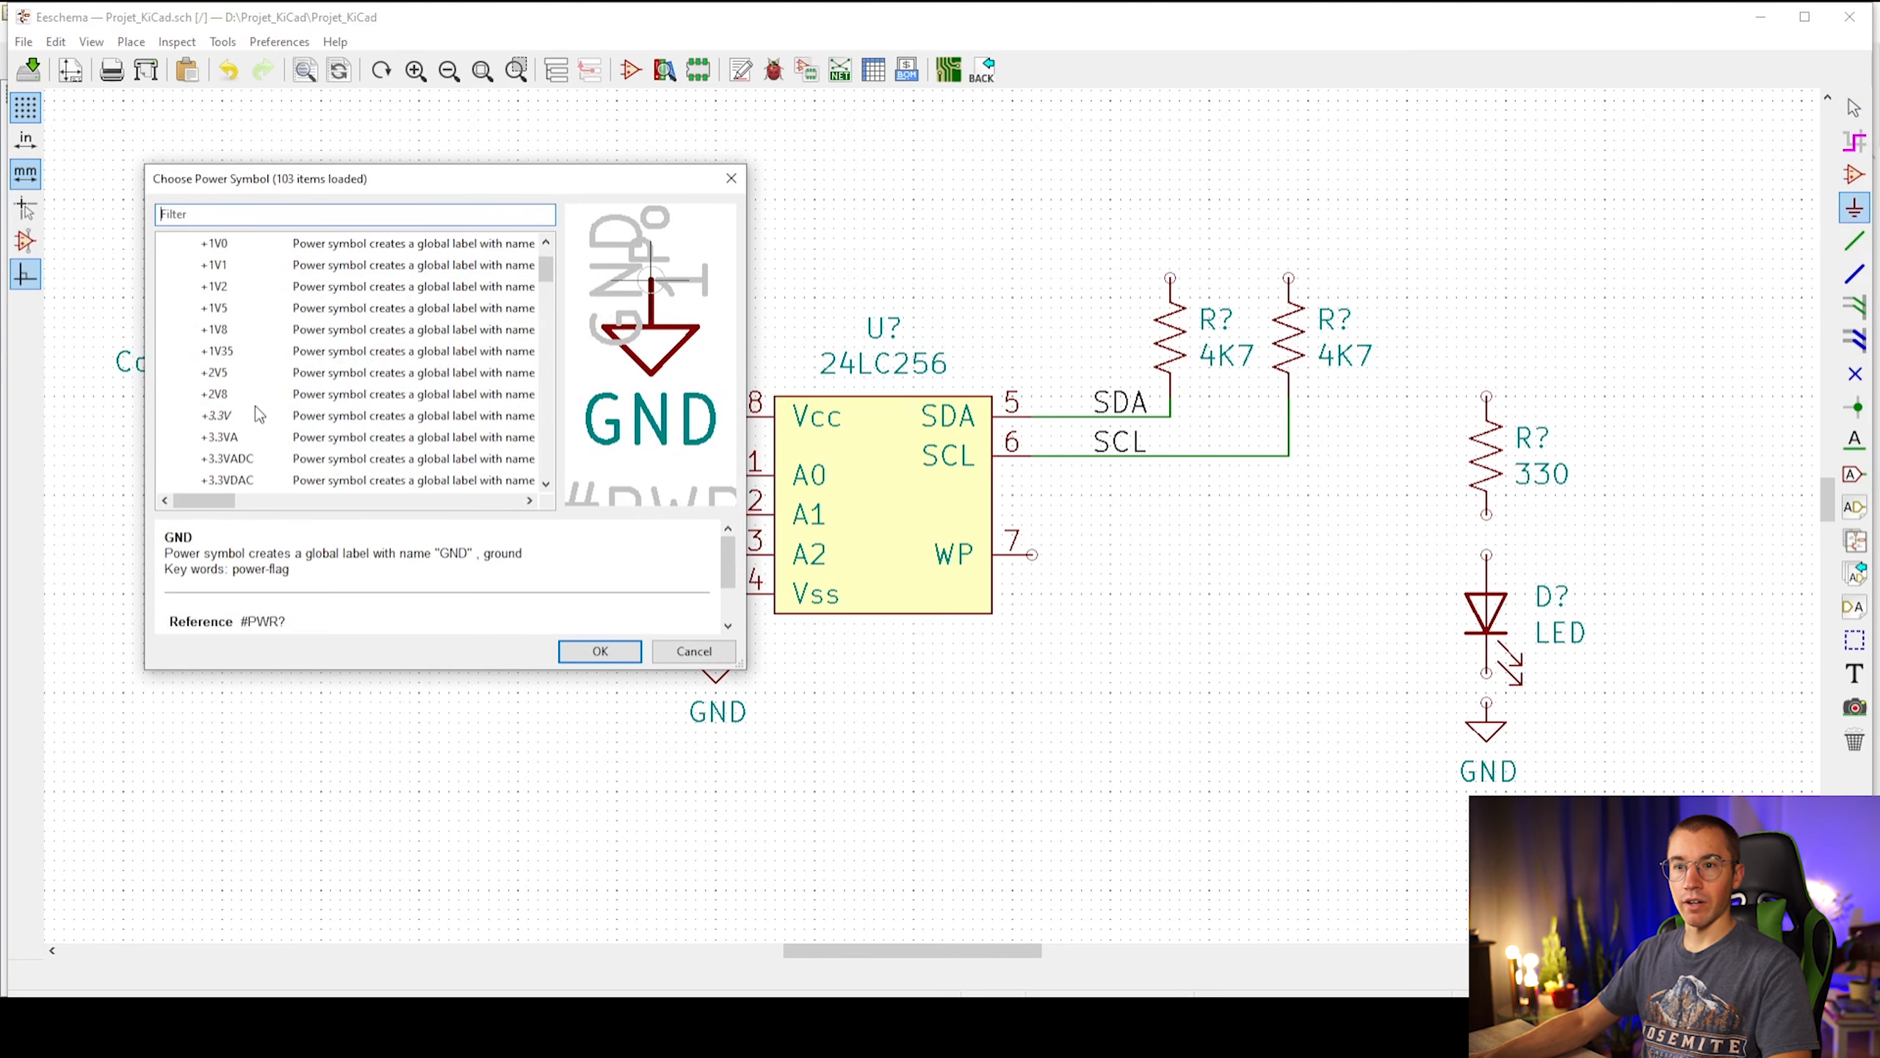
click(257, 415)
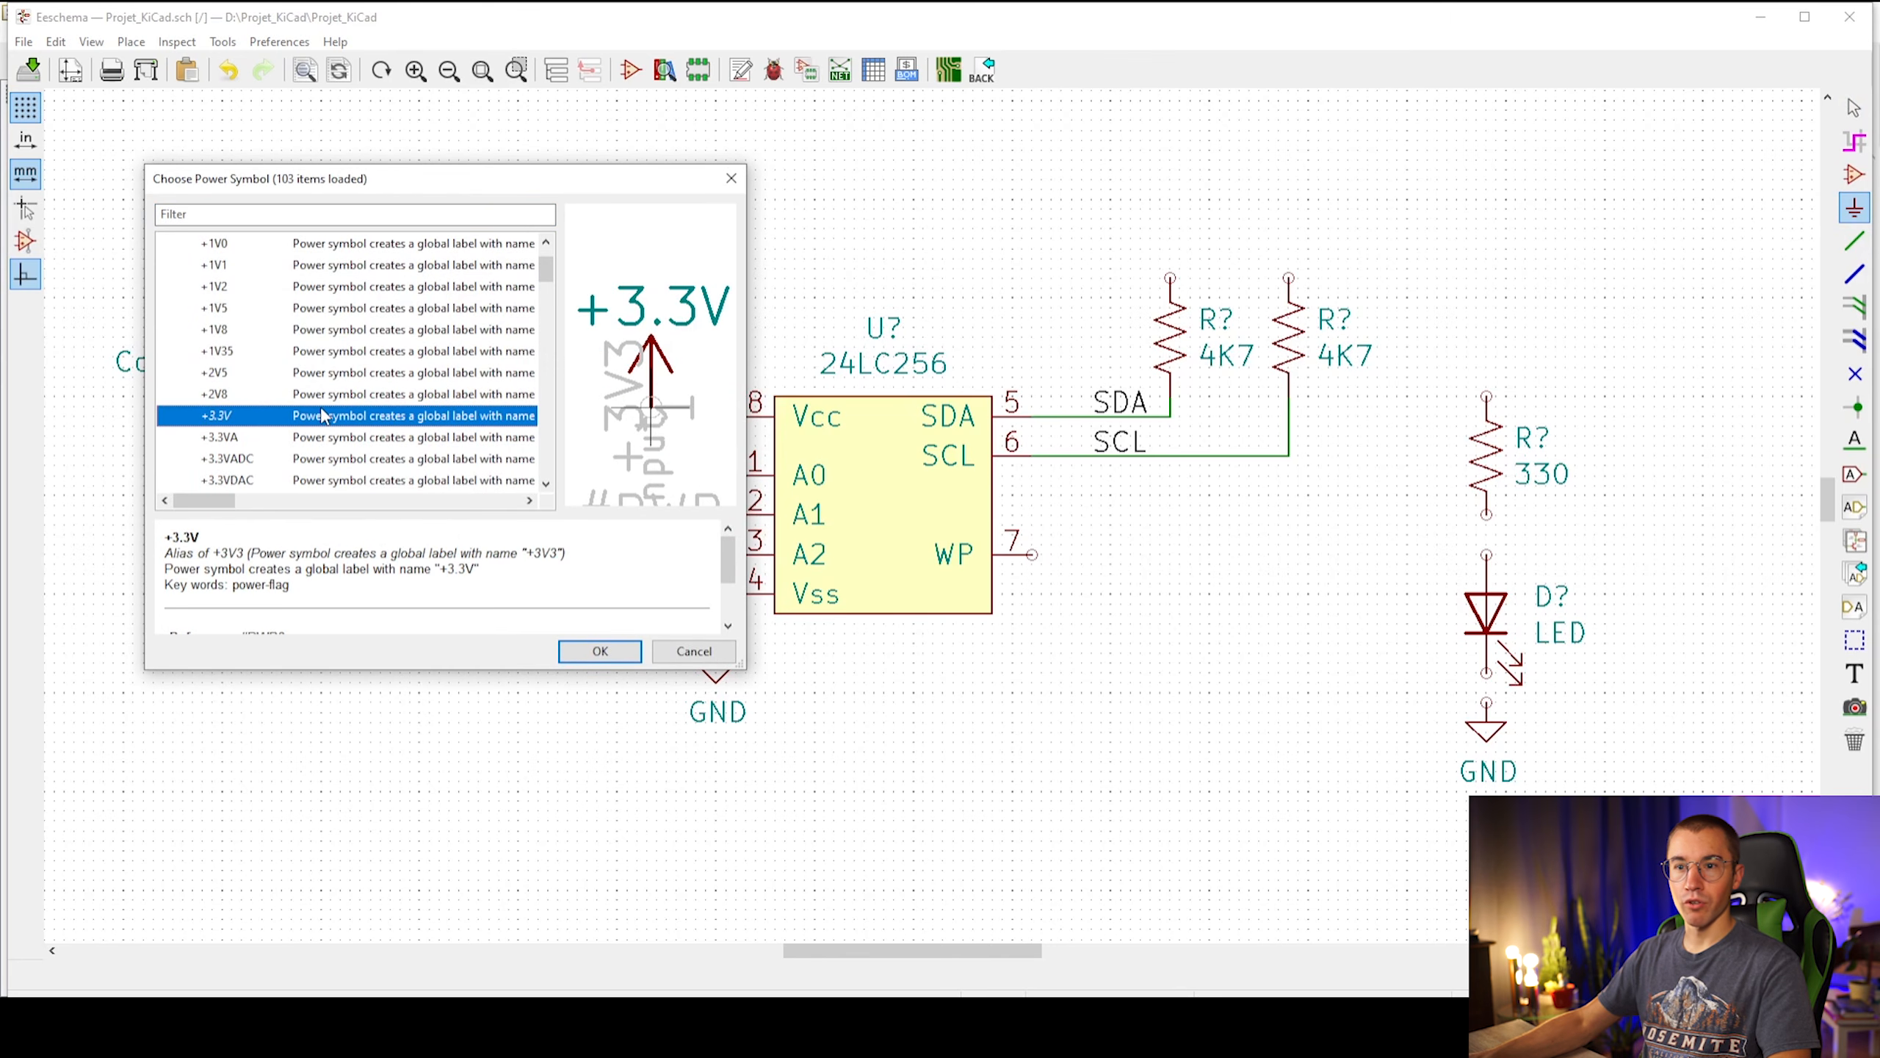
scroll(321, 415, down, 2)
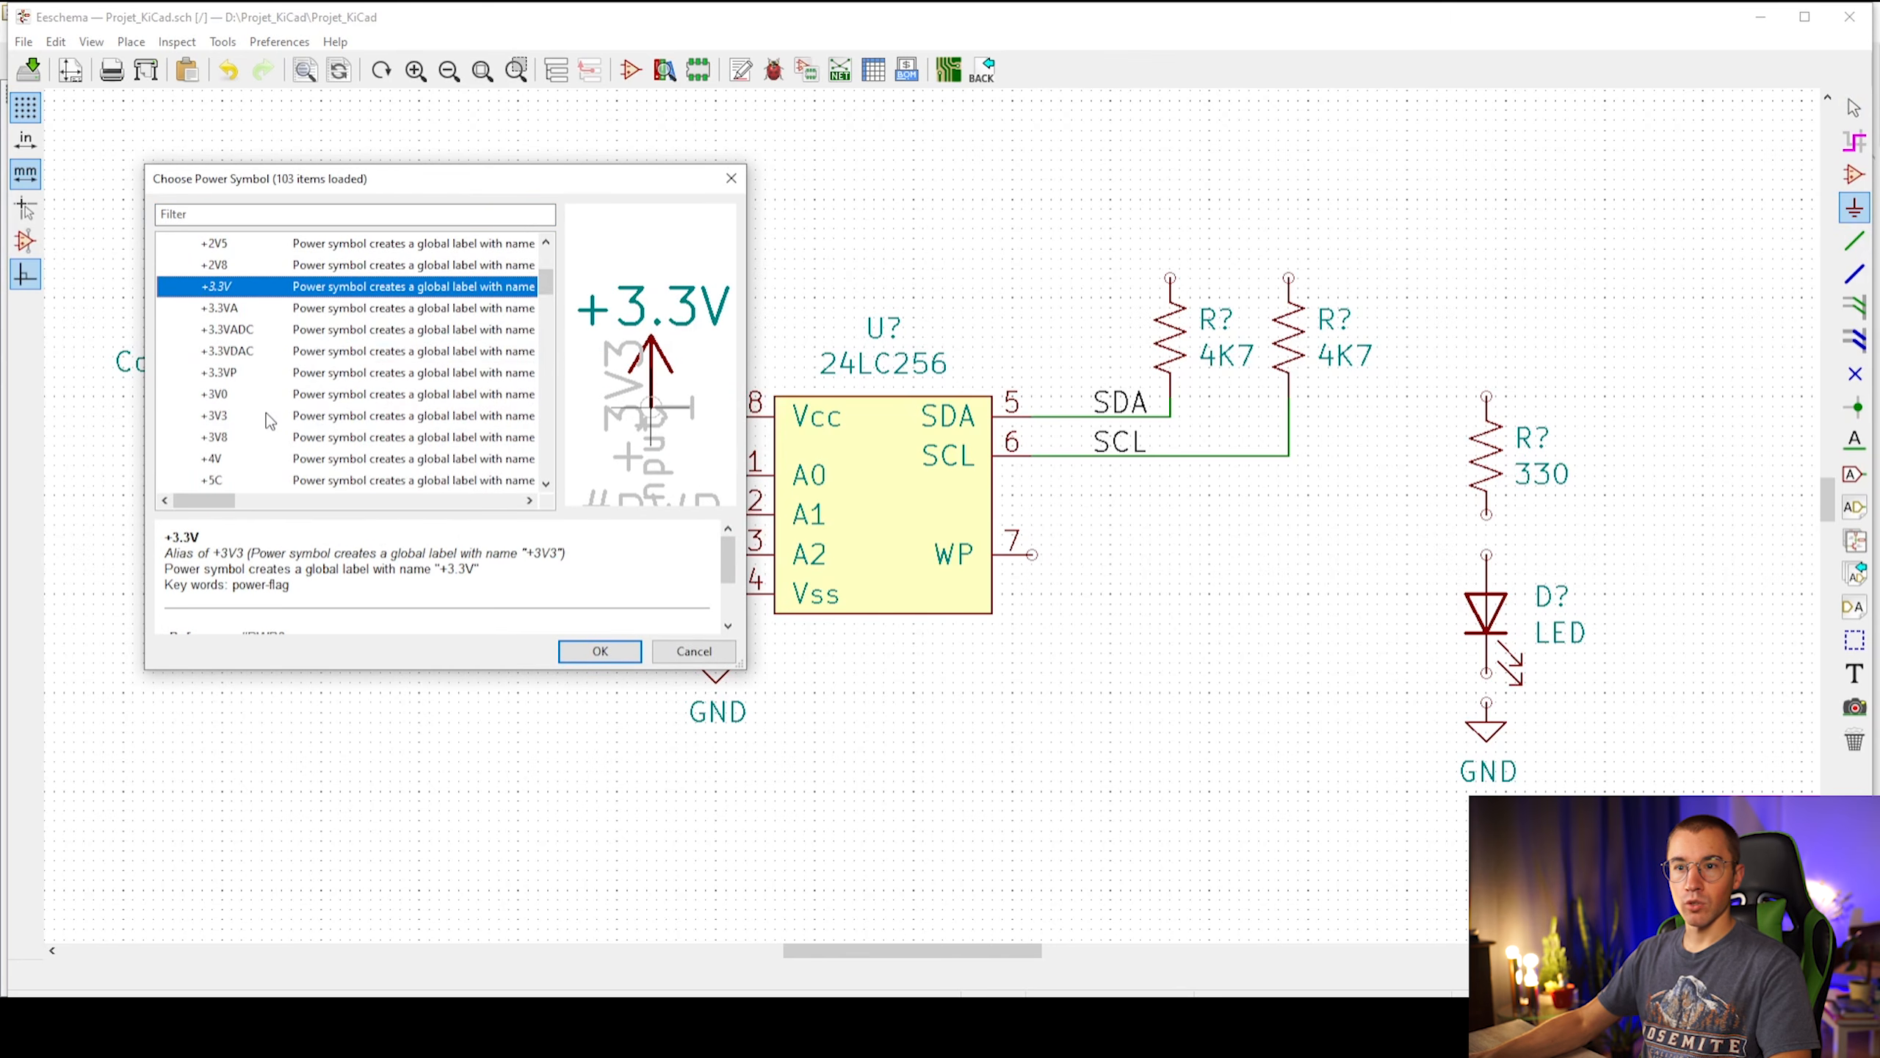
click(269, 417)
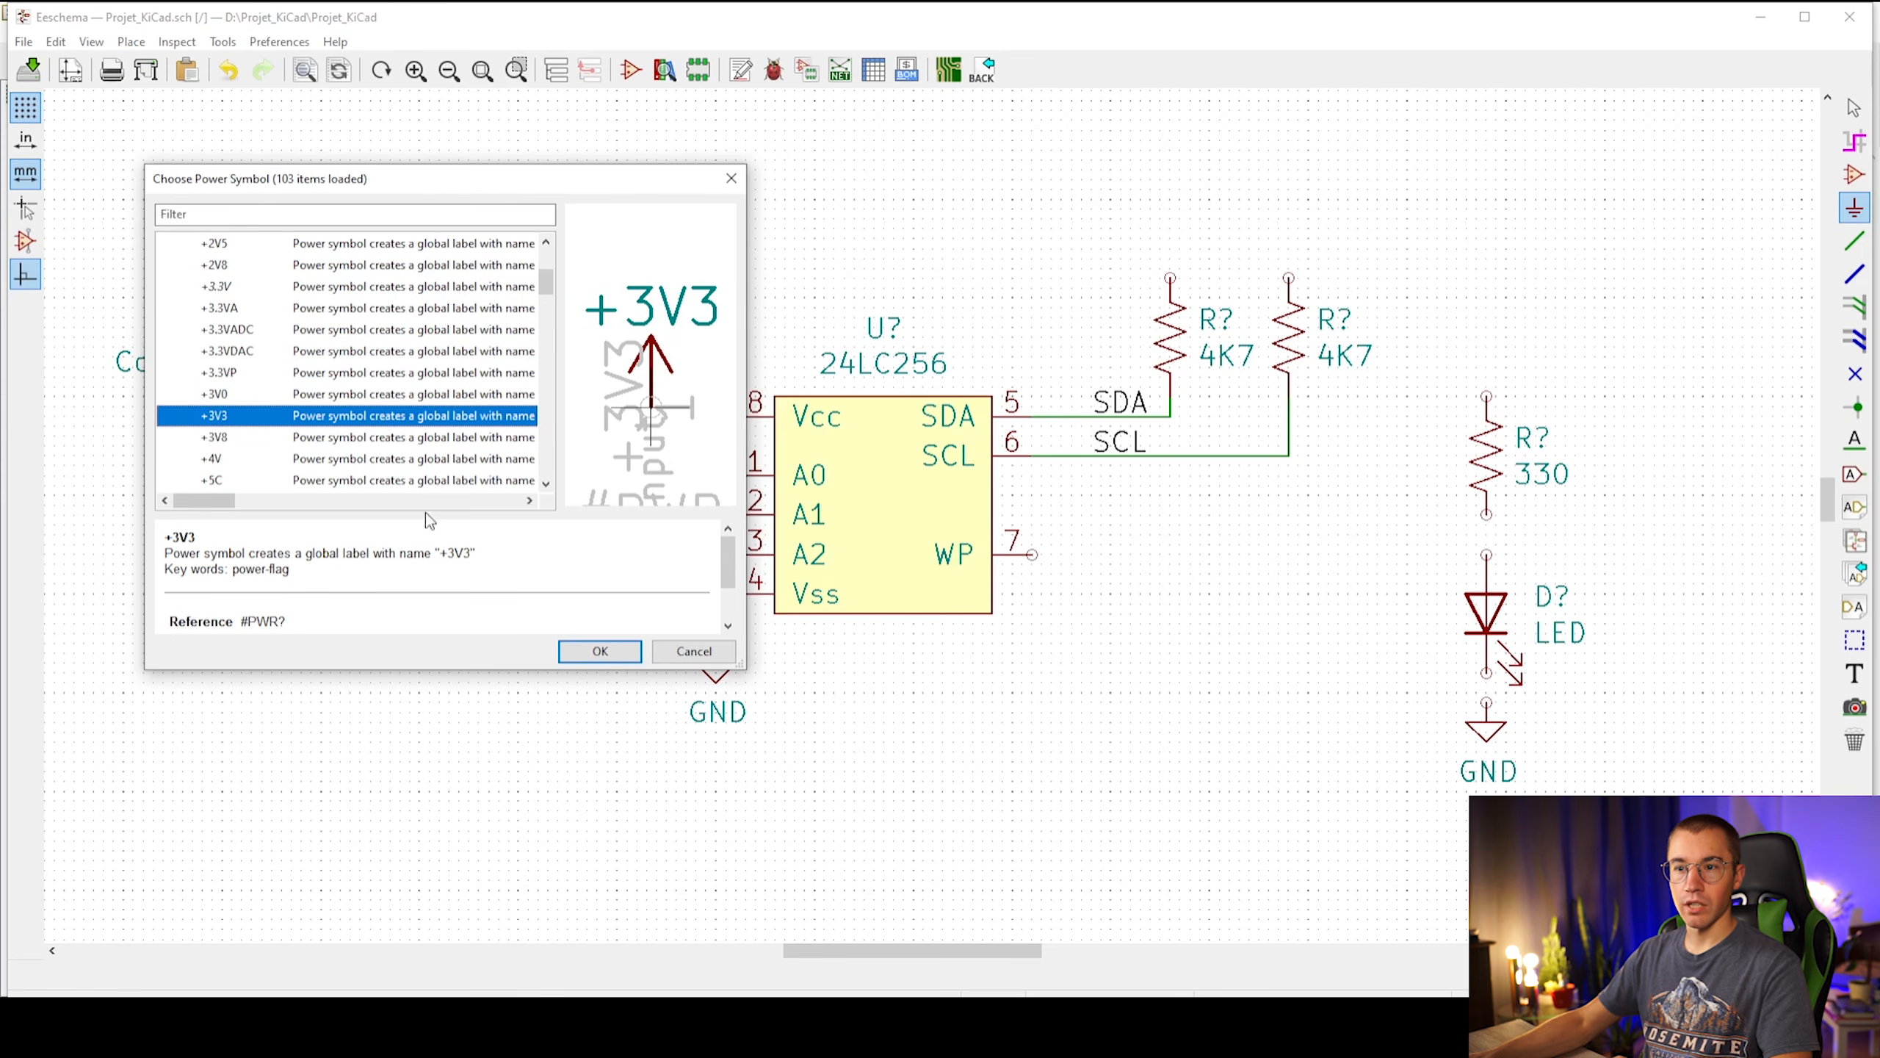
click(586, 658)
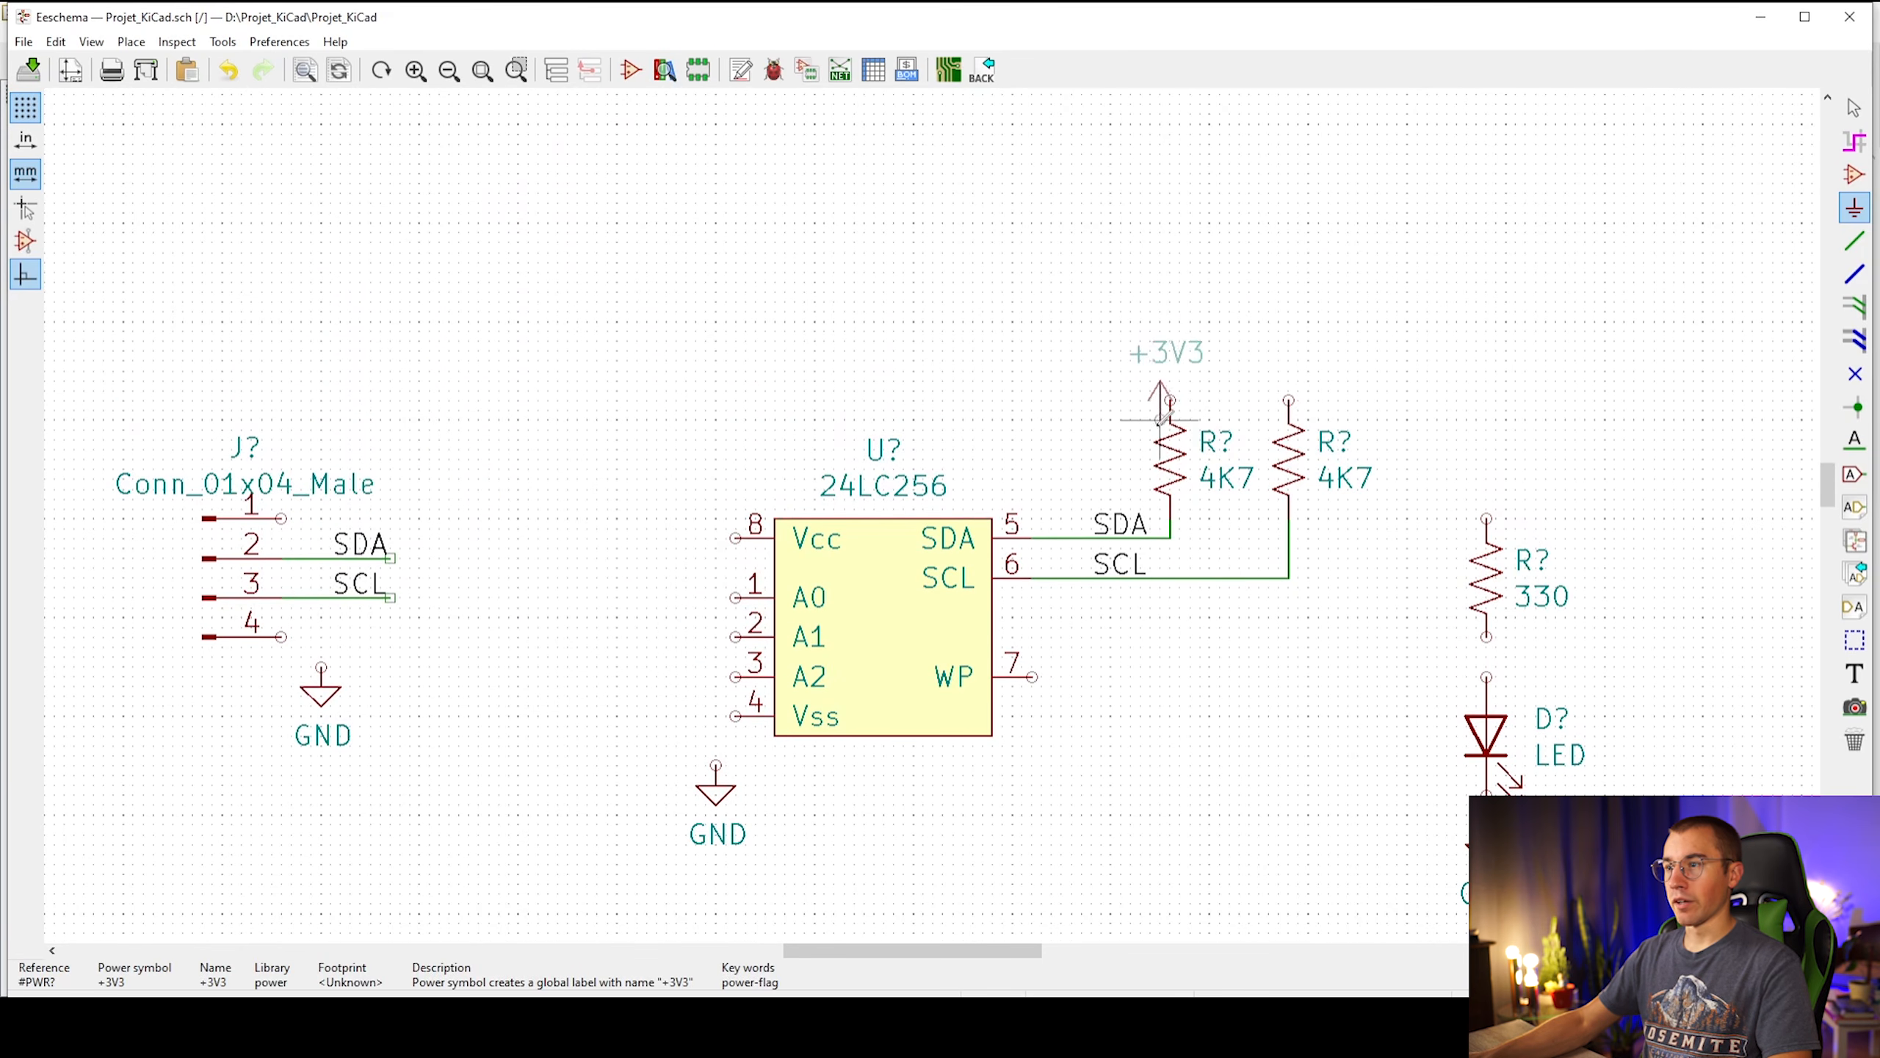
click(1169, 371)
key(Escape)
drag(1130, 291, 1248, 390)
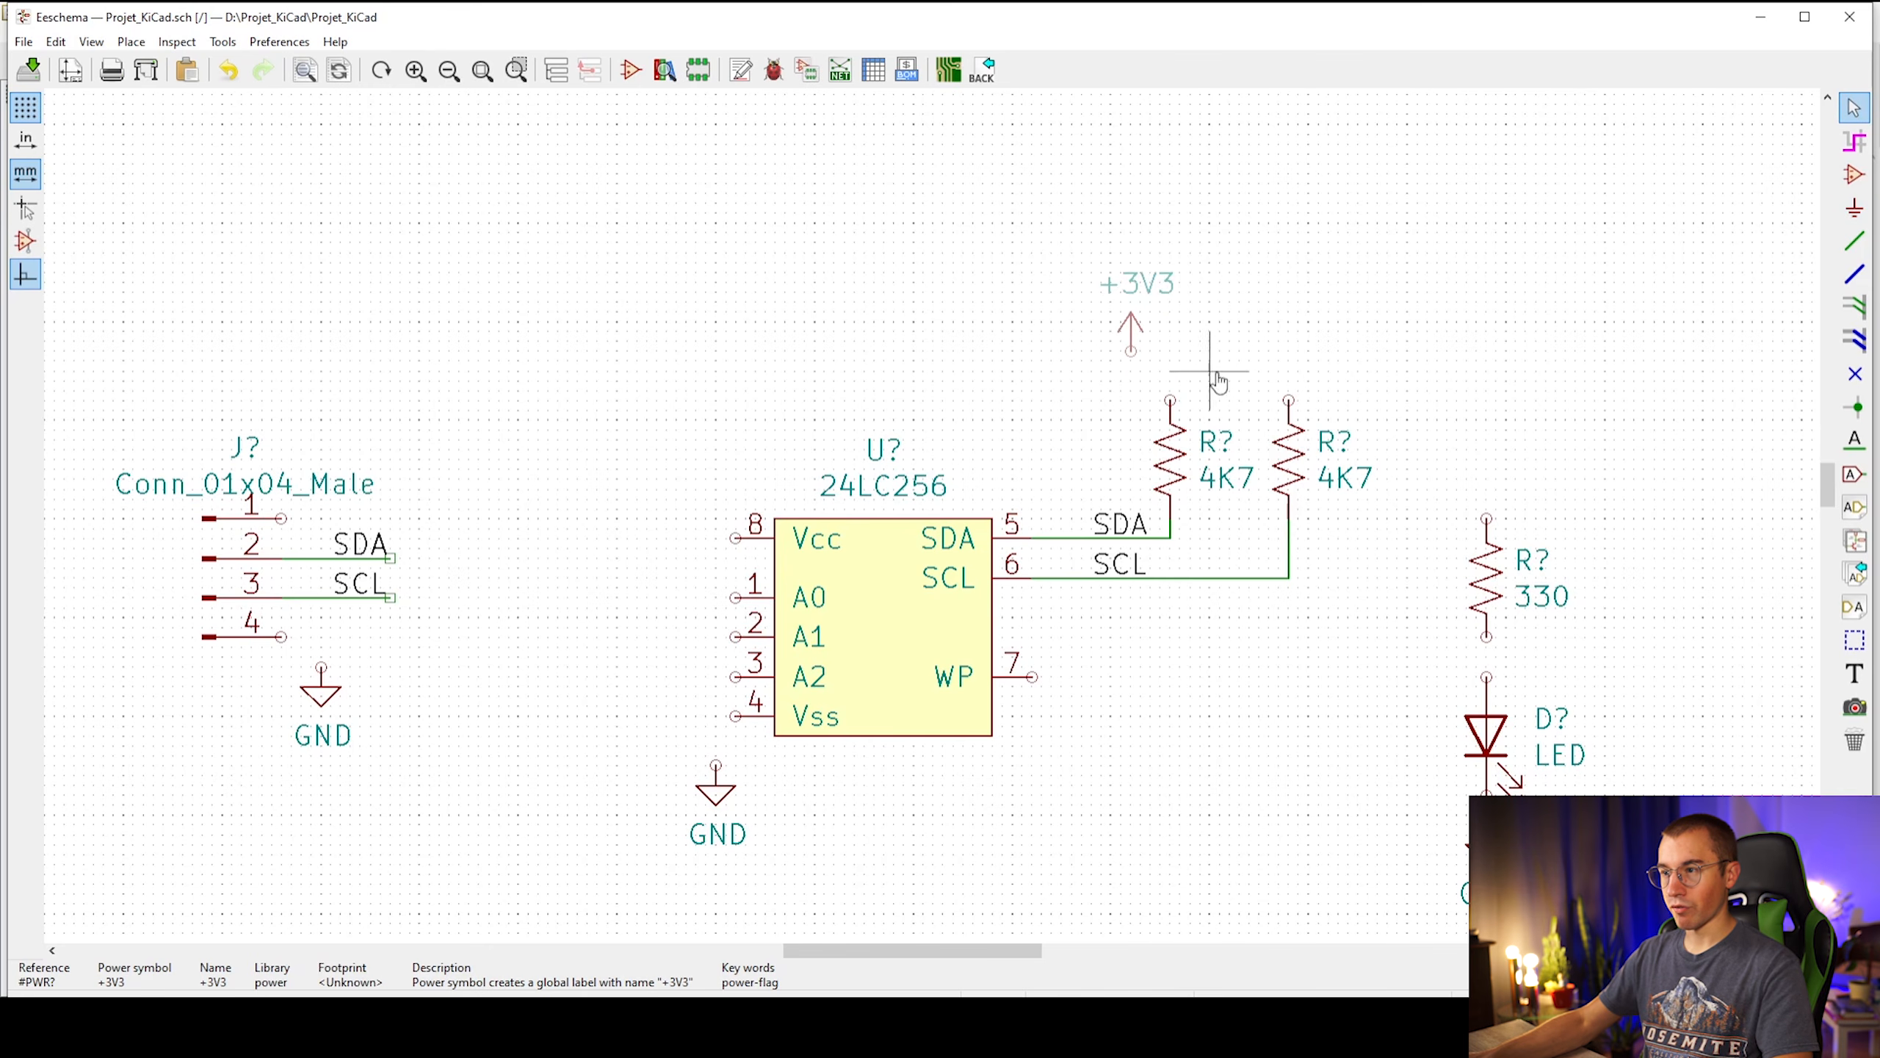
Place copies of the +3V3 symbol above the right 4K7 resistor, the 330 resistor and the 24LC256's pin 8 (Vcc)
drag(1085, 211, 1293, 364)
click(1268, 398)
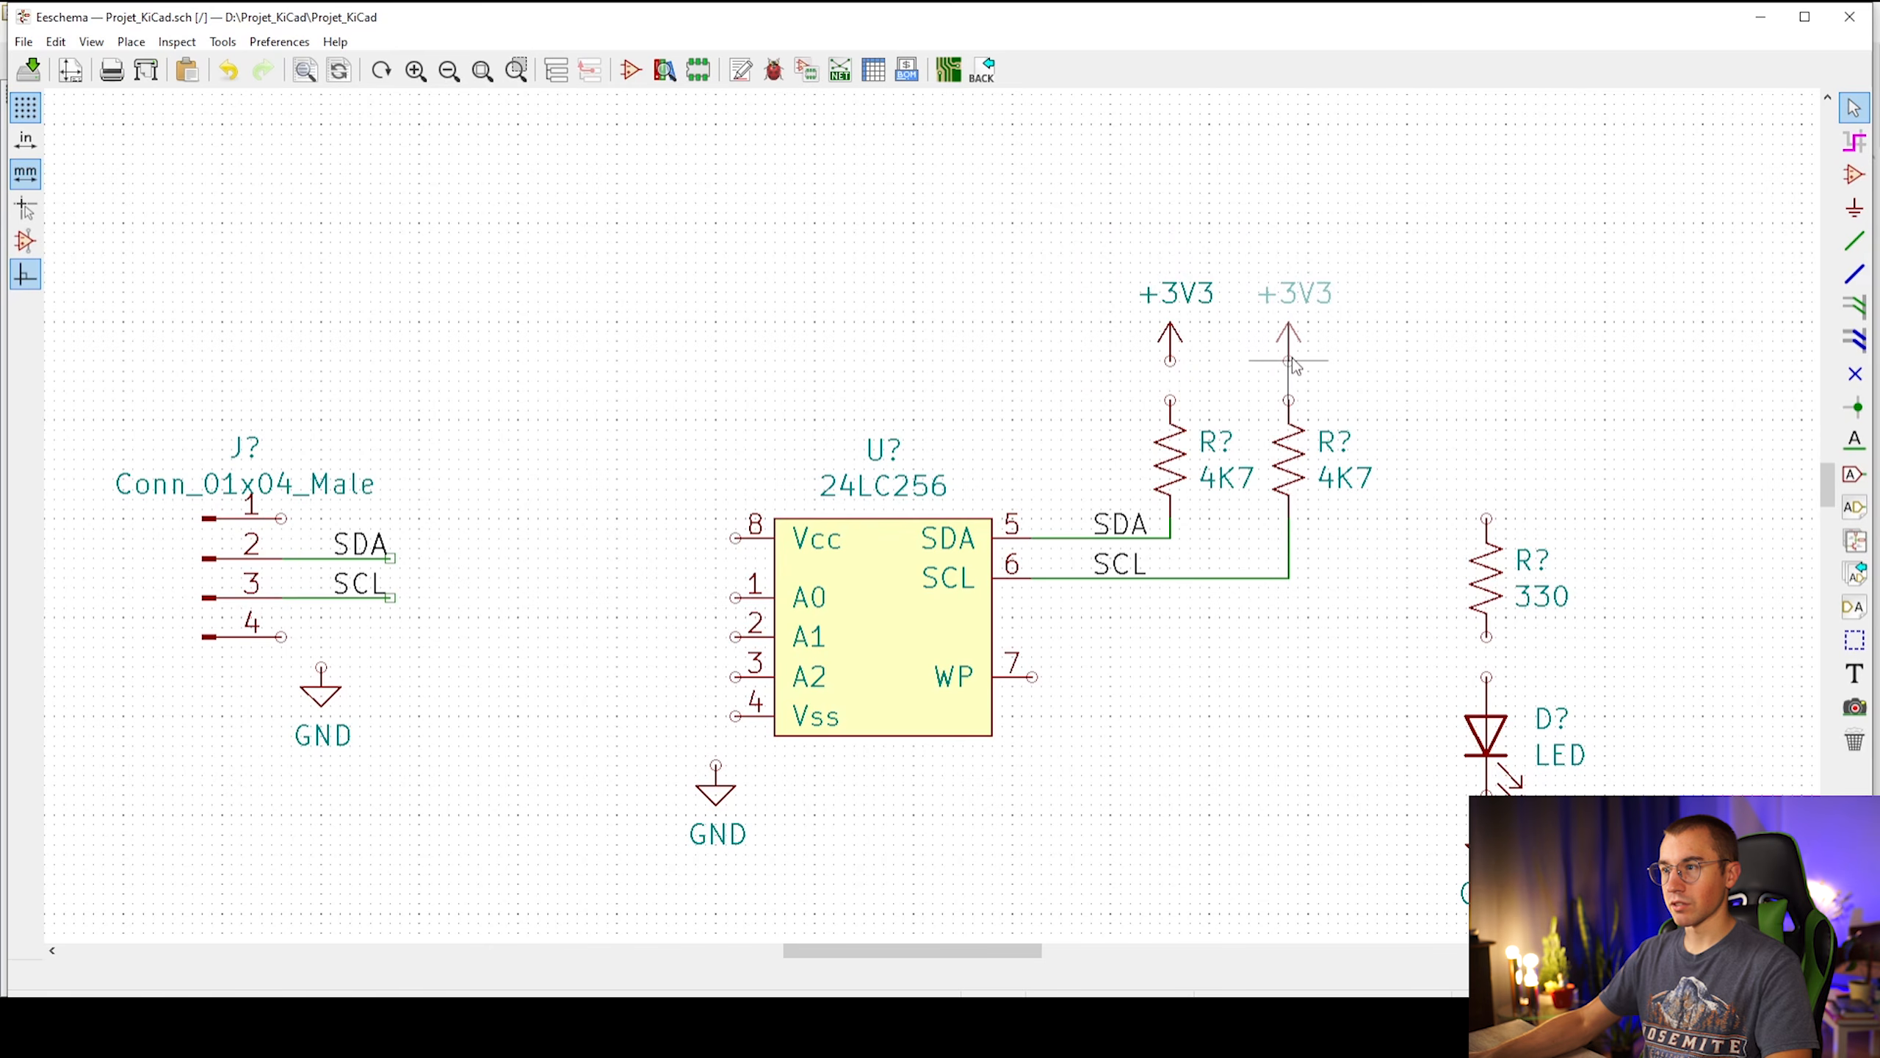
click(1290, 361)
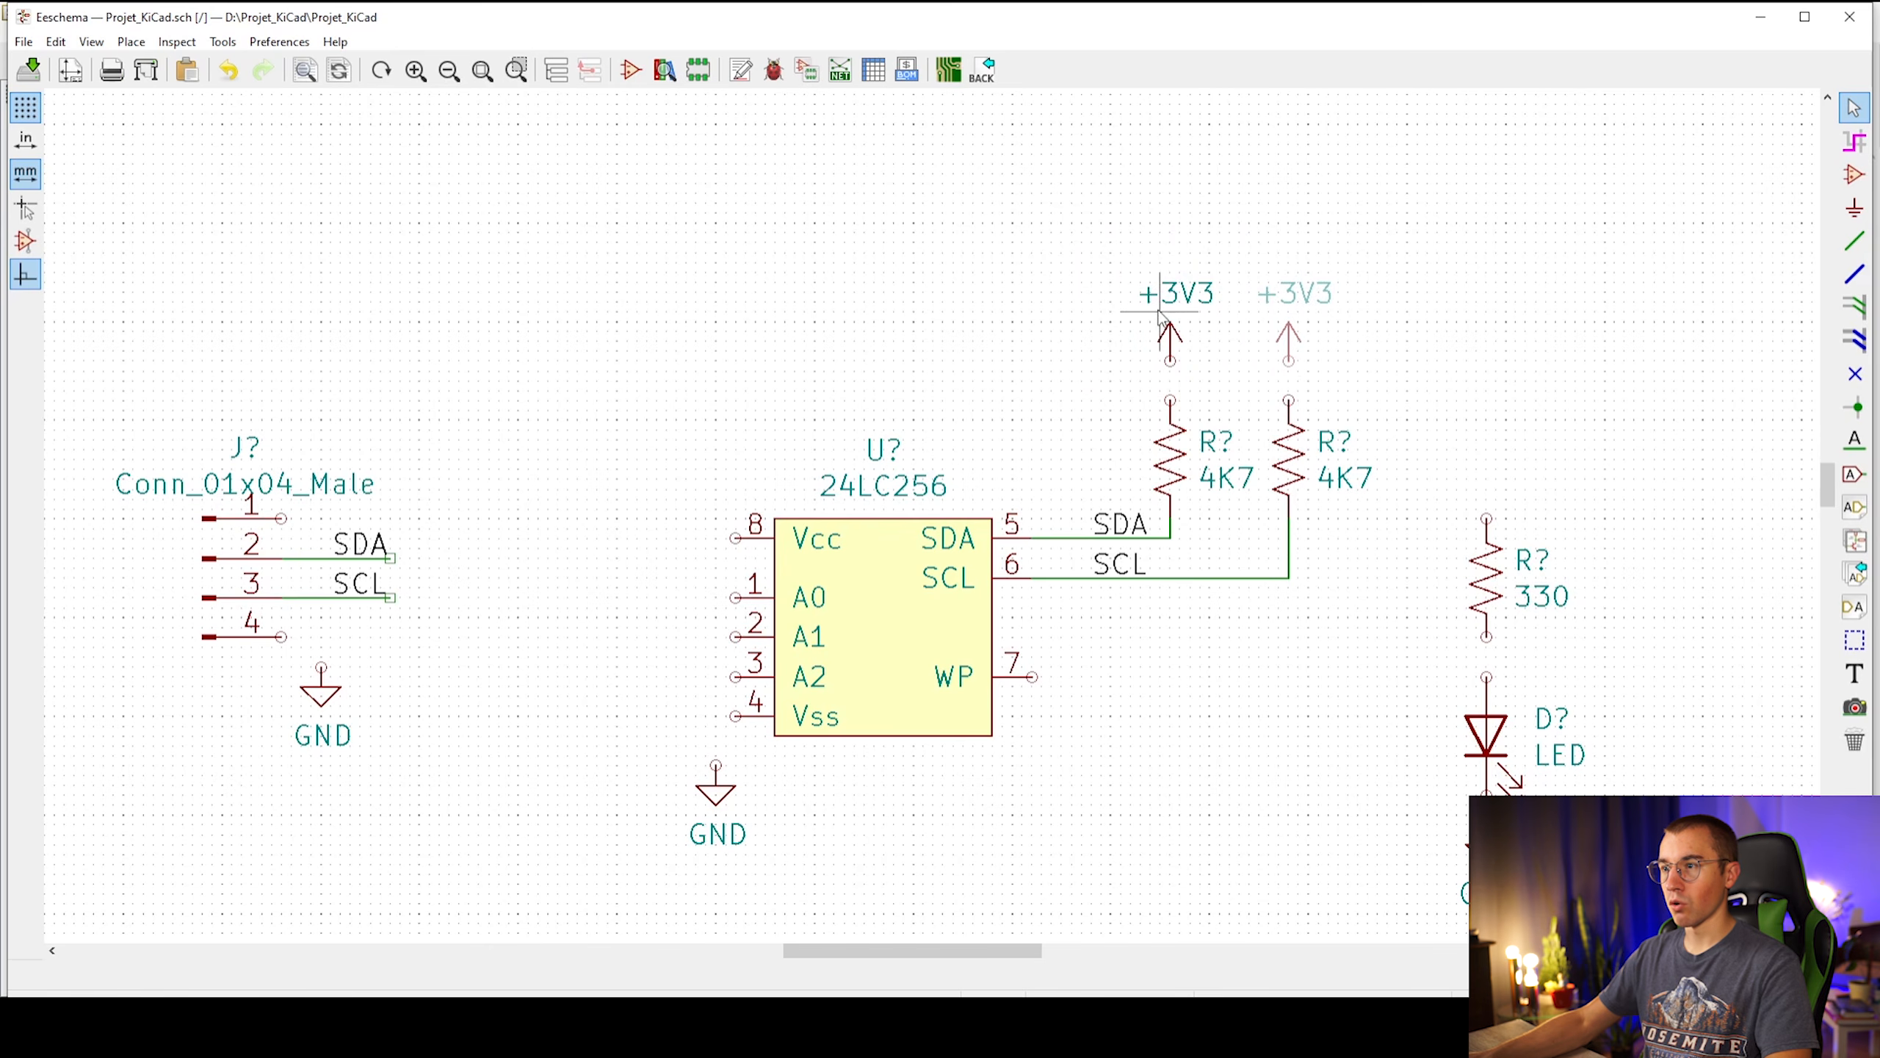
click(1490, 481)
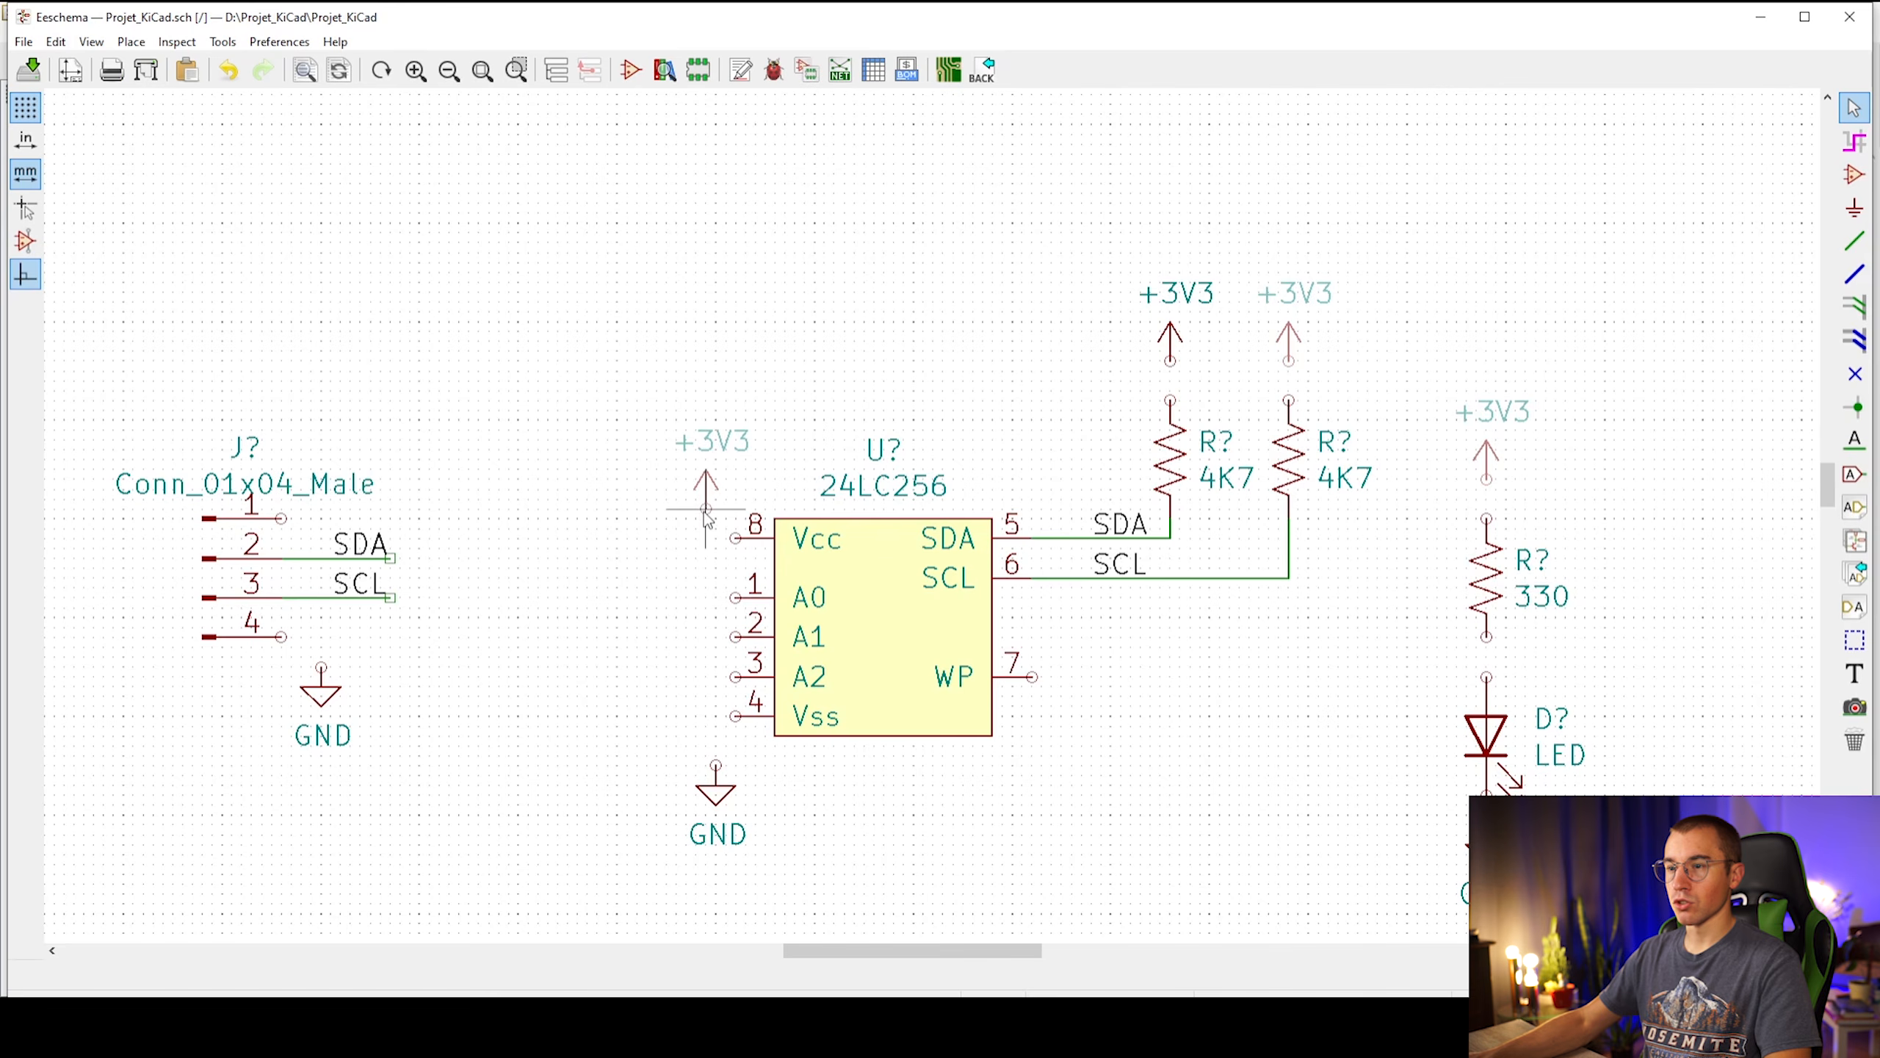
click(708, 517)
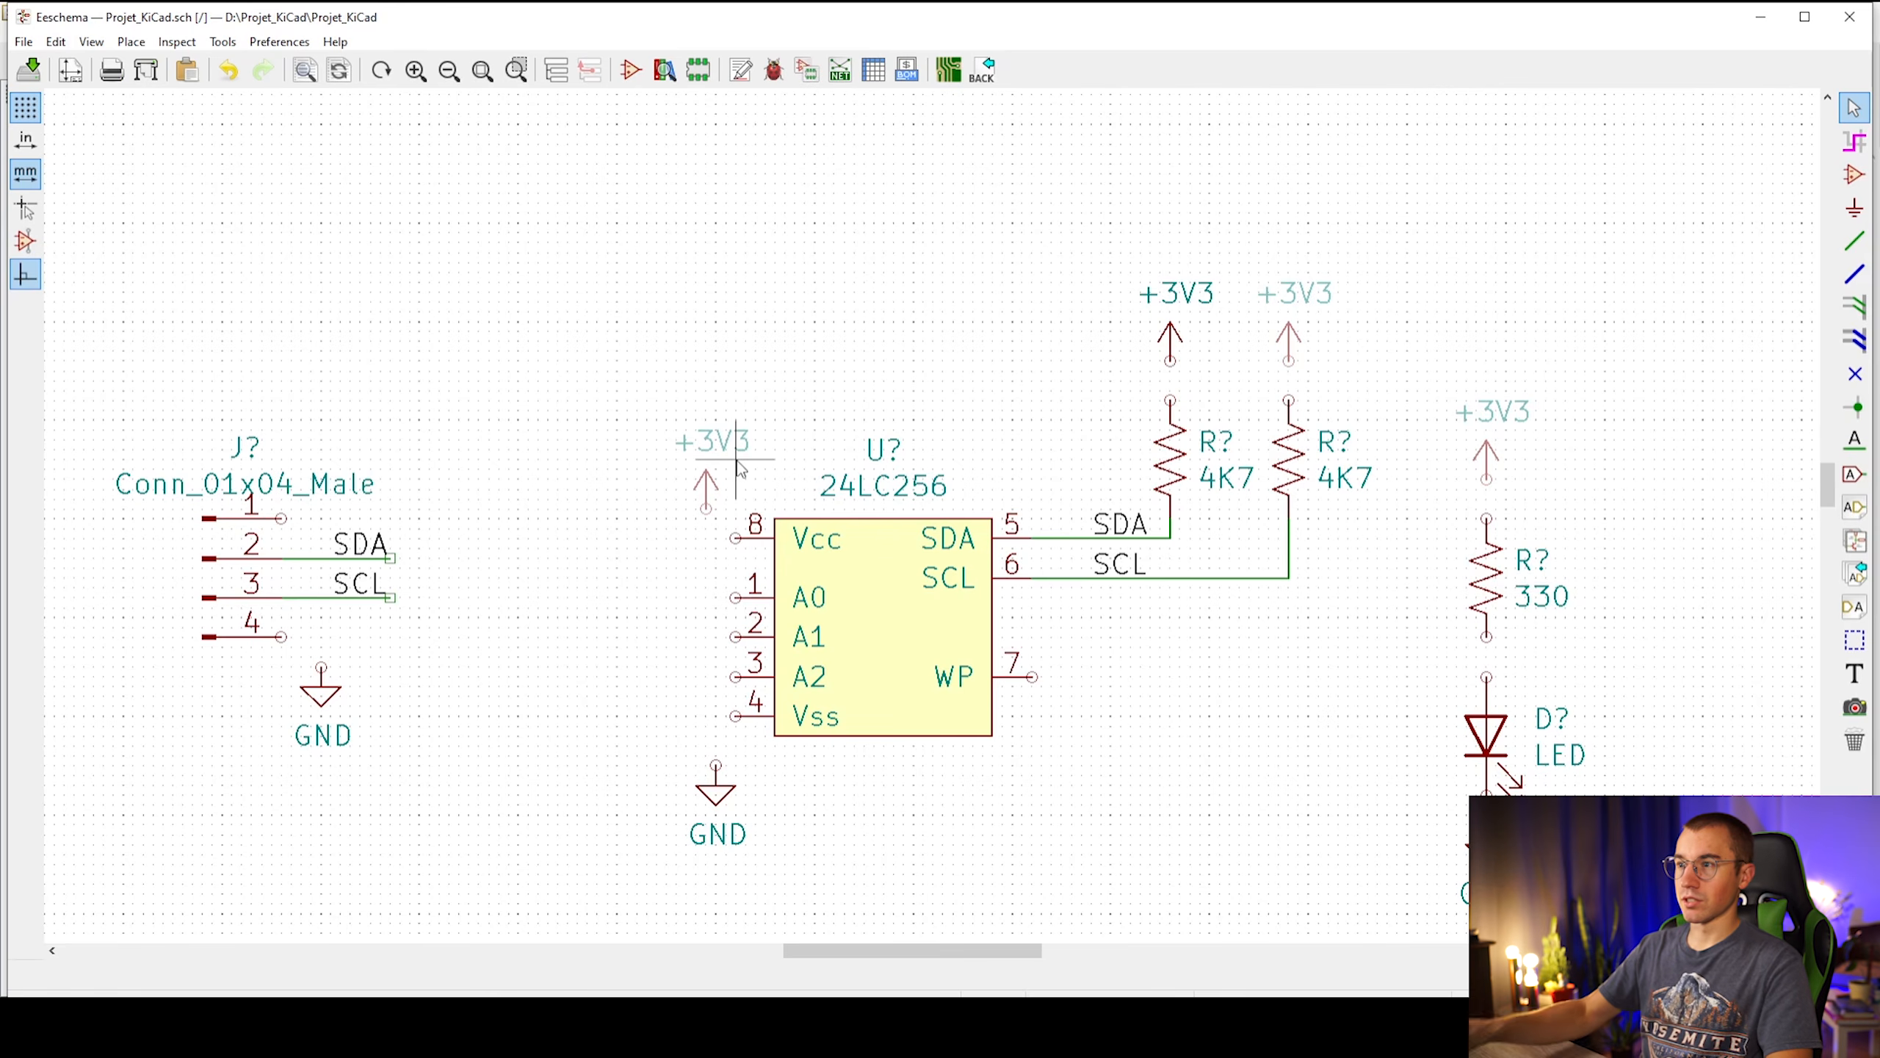
double_click(704, 459)
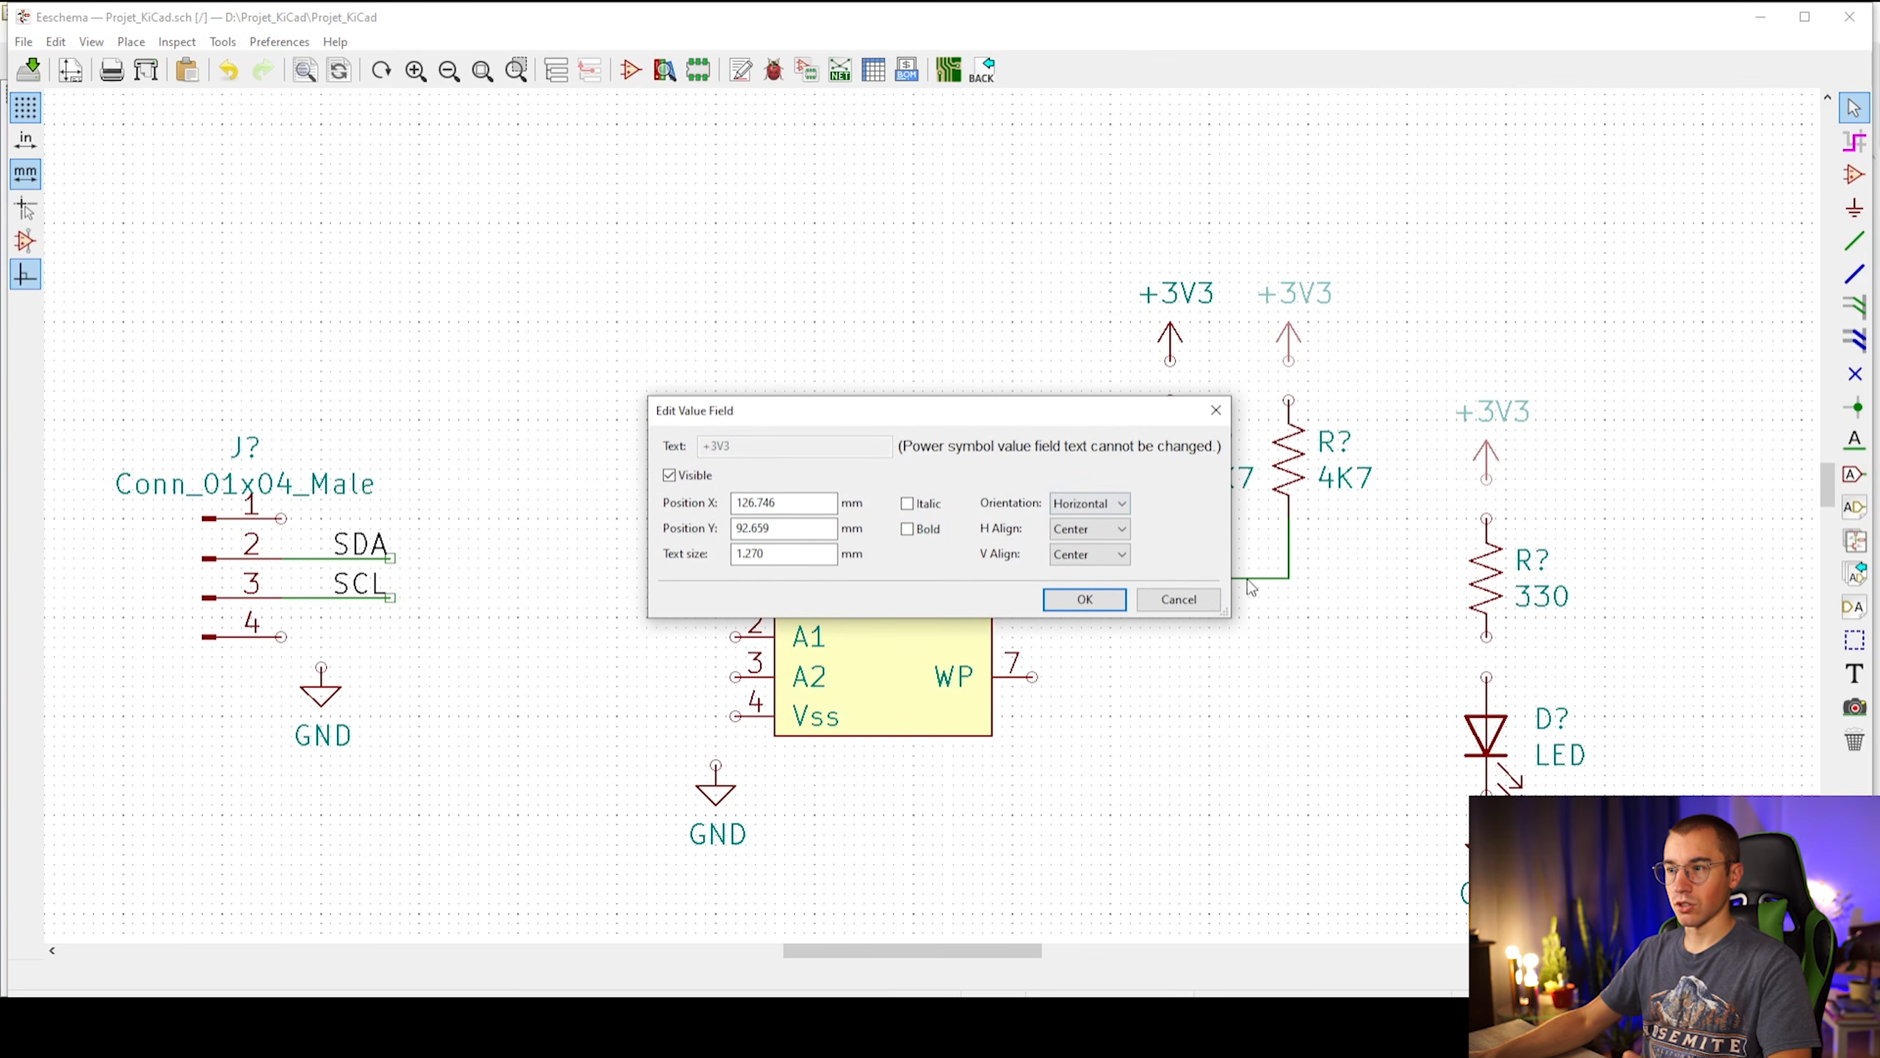
click(1179, 599)
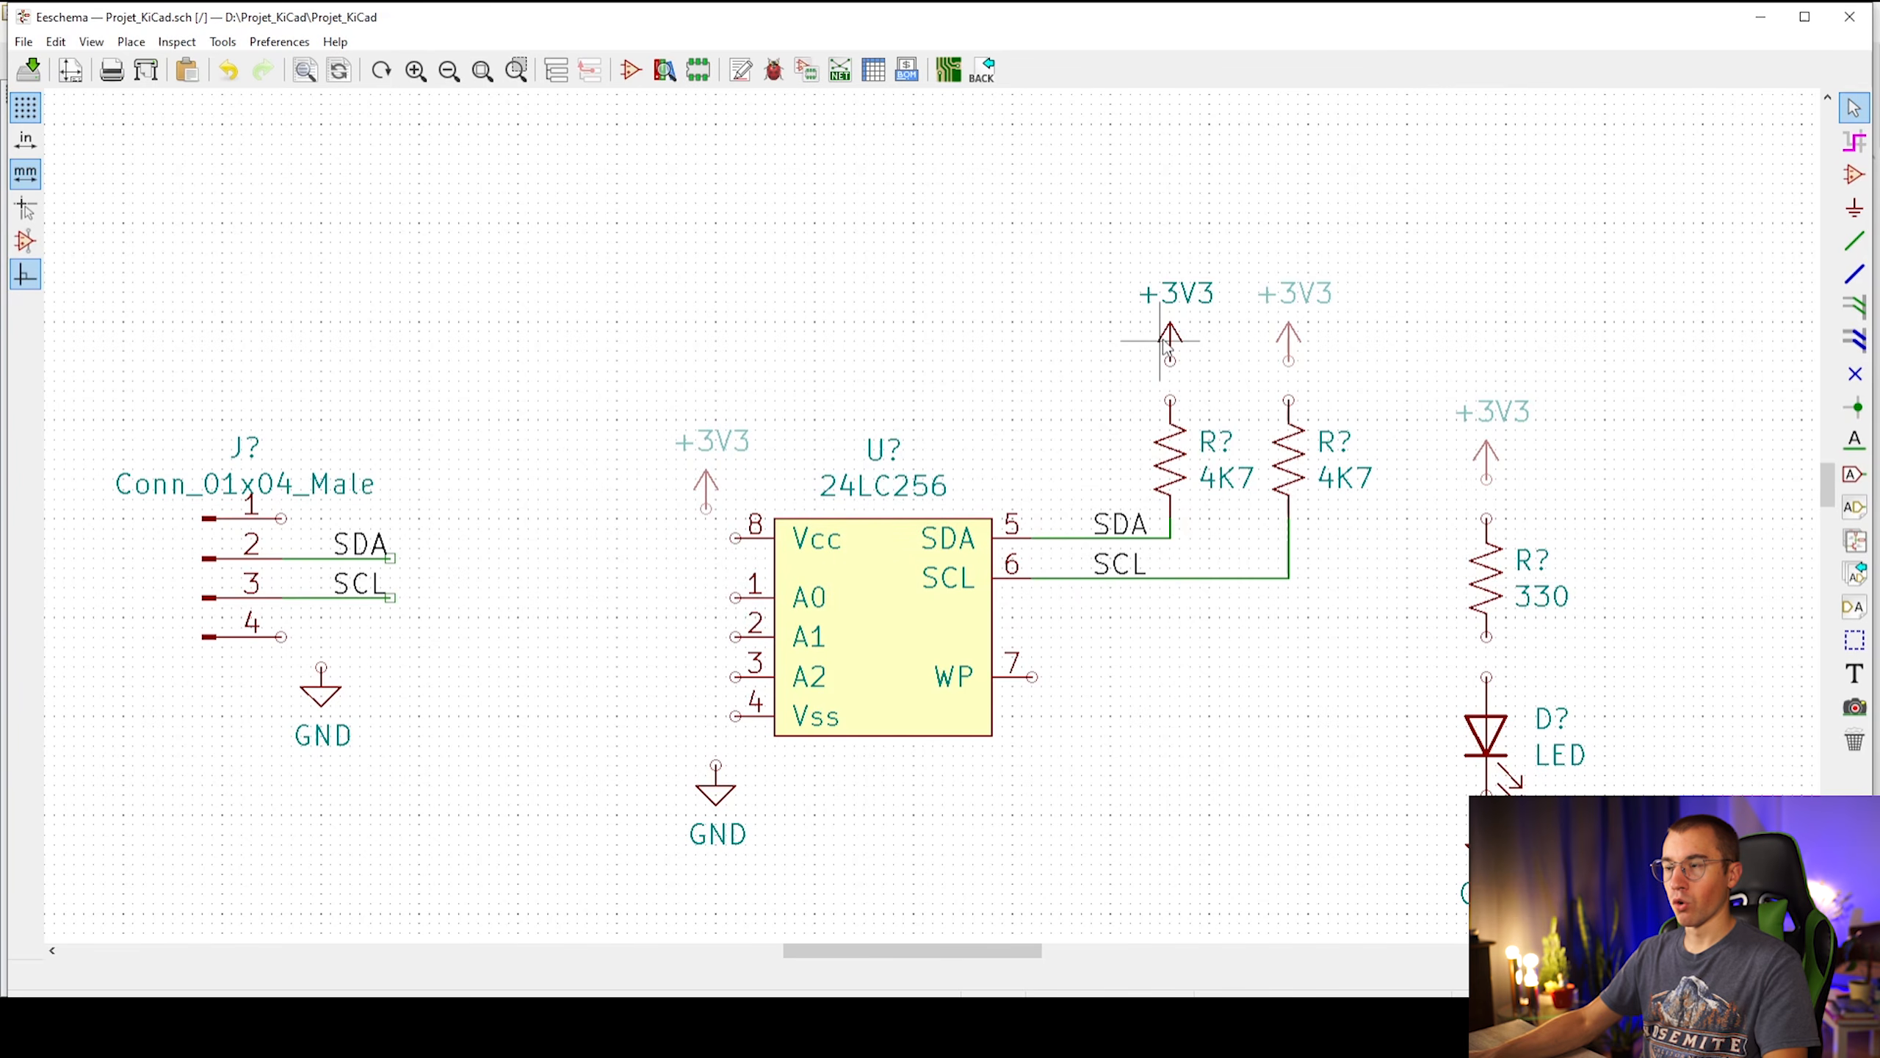
Place another copy of the +3V3 symbol just above and beside pin 1 of the 4-pin connector
middle_drag(1120, 345, 1123, 315)
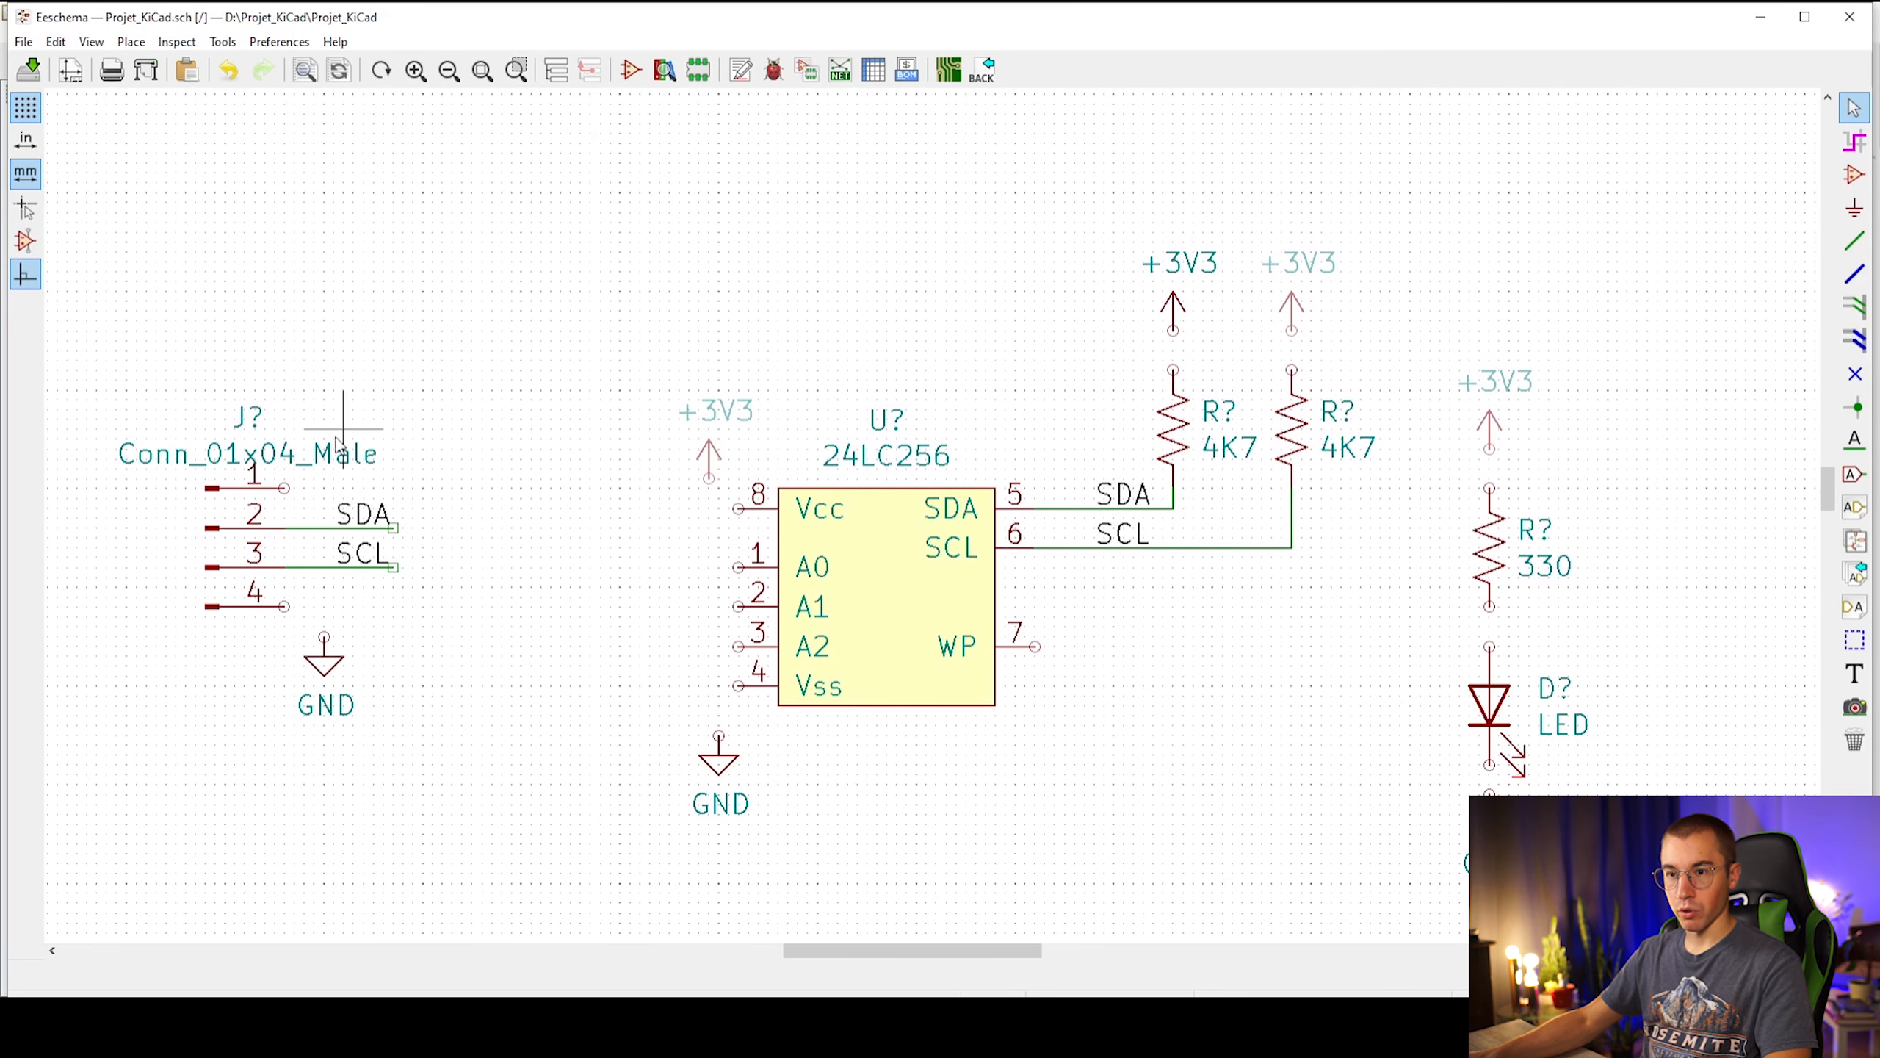
key(ctrl+v)
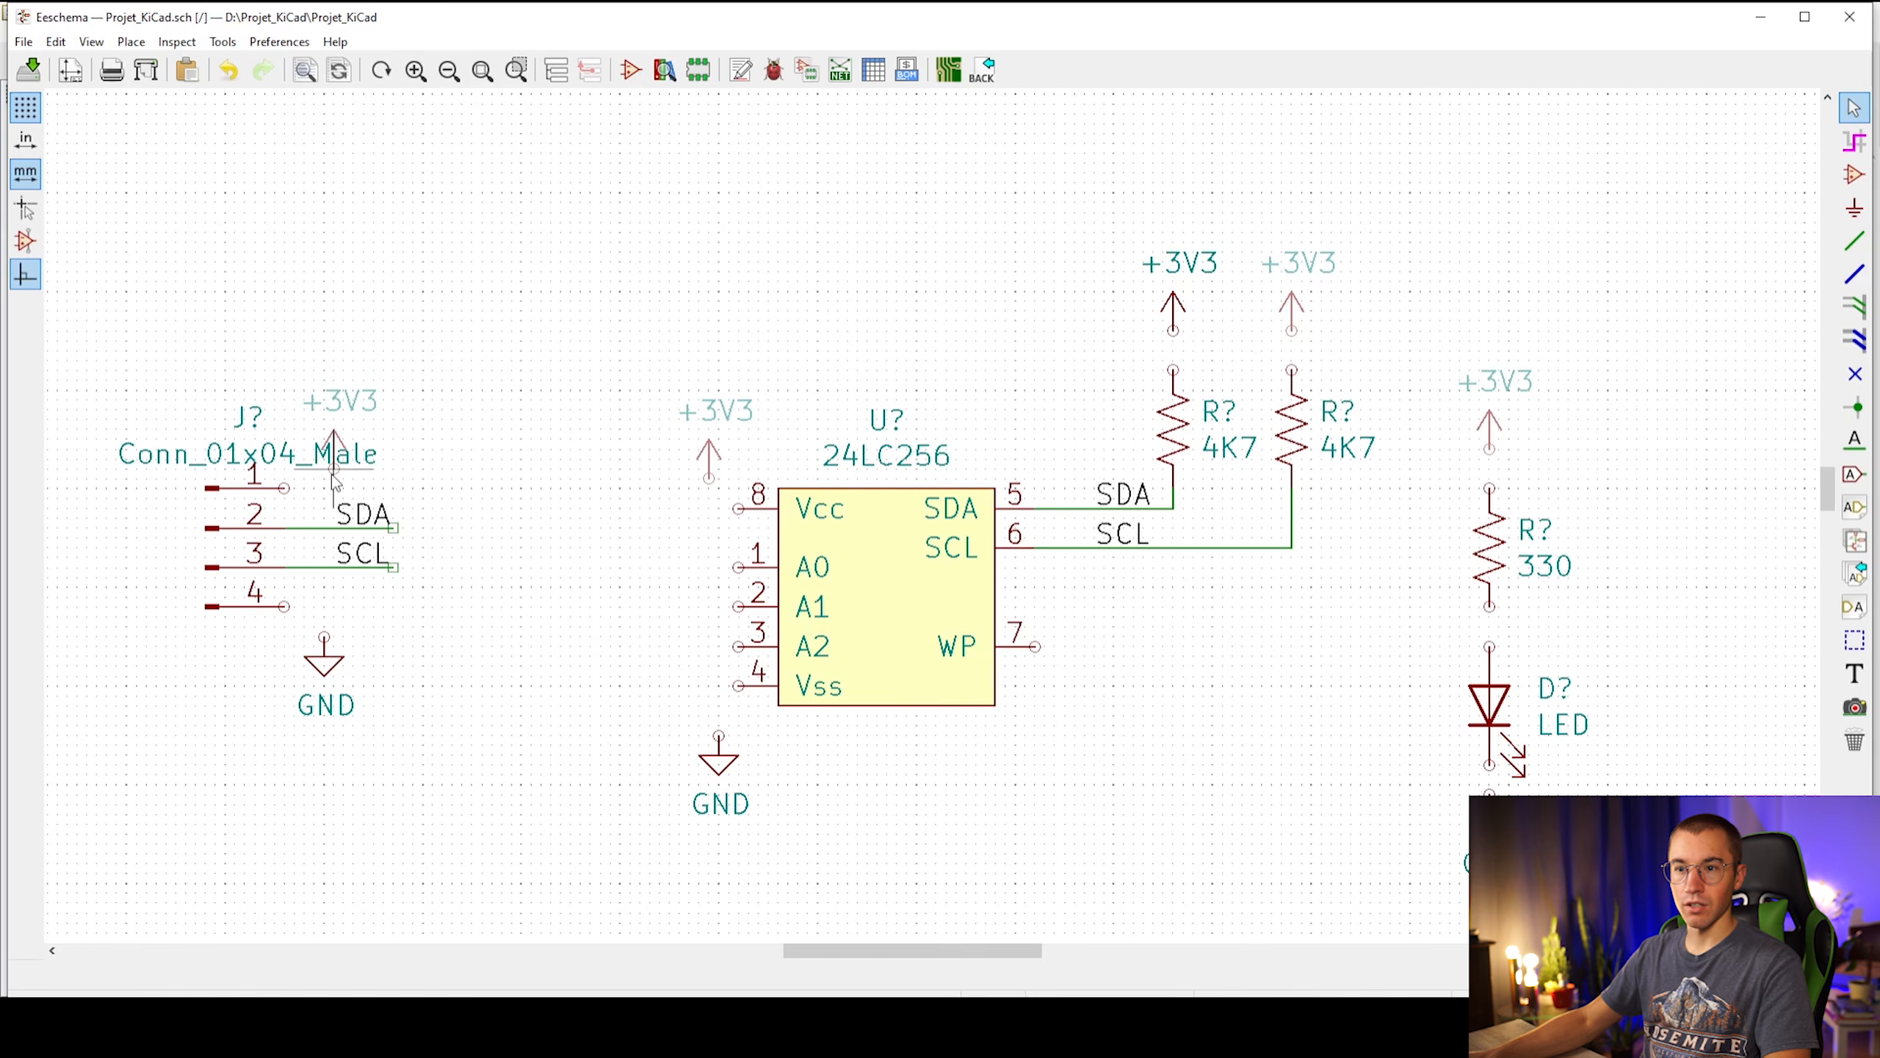
click(334, 470)
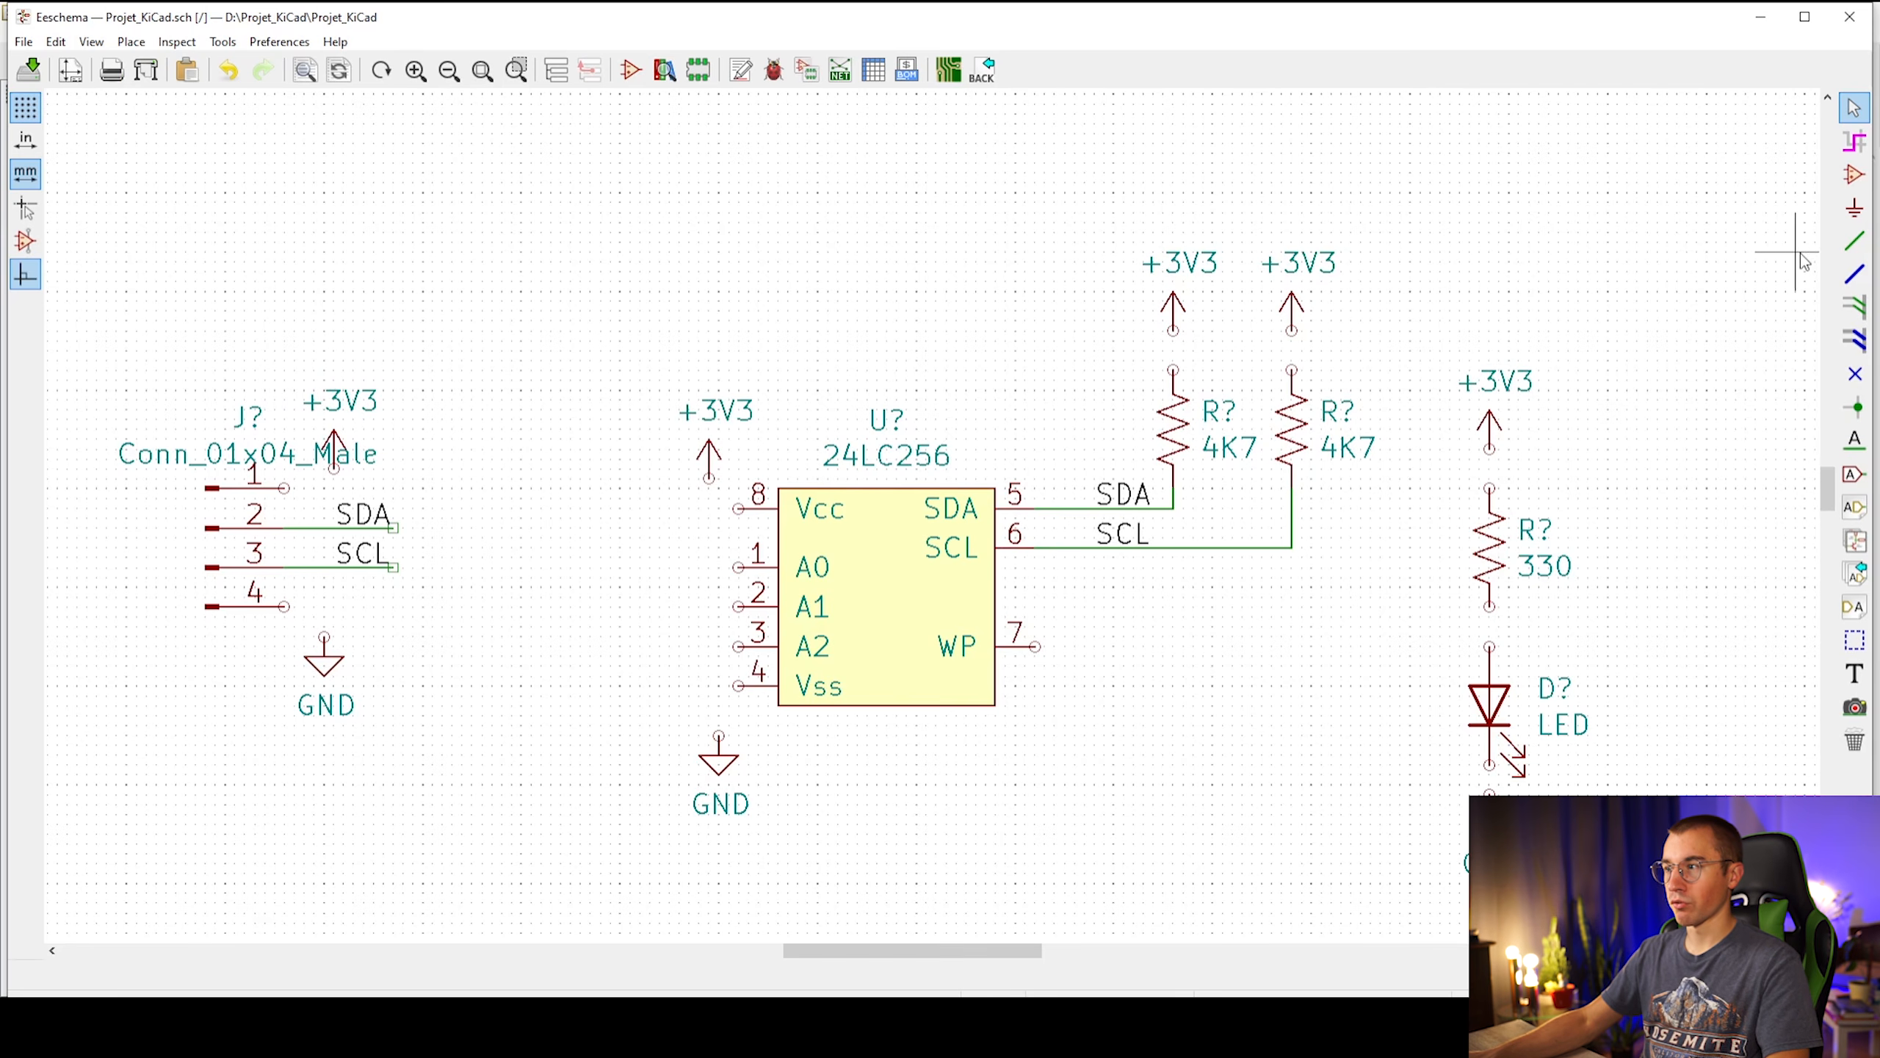
Wire the connector's pin 1 to its +3V3 symbol and pin 4 to its GND symbol
click(1854, 241)
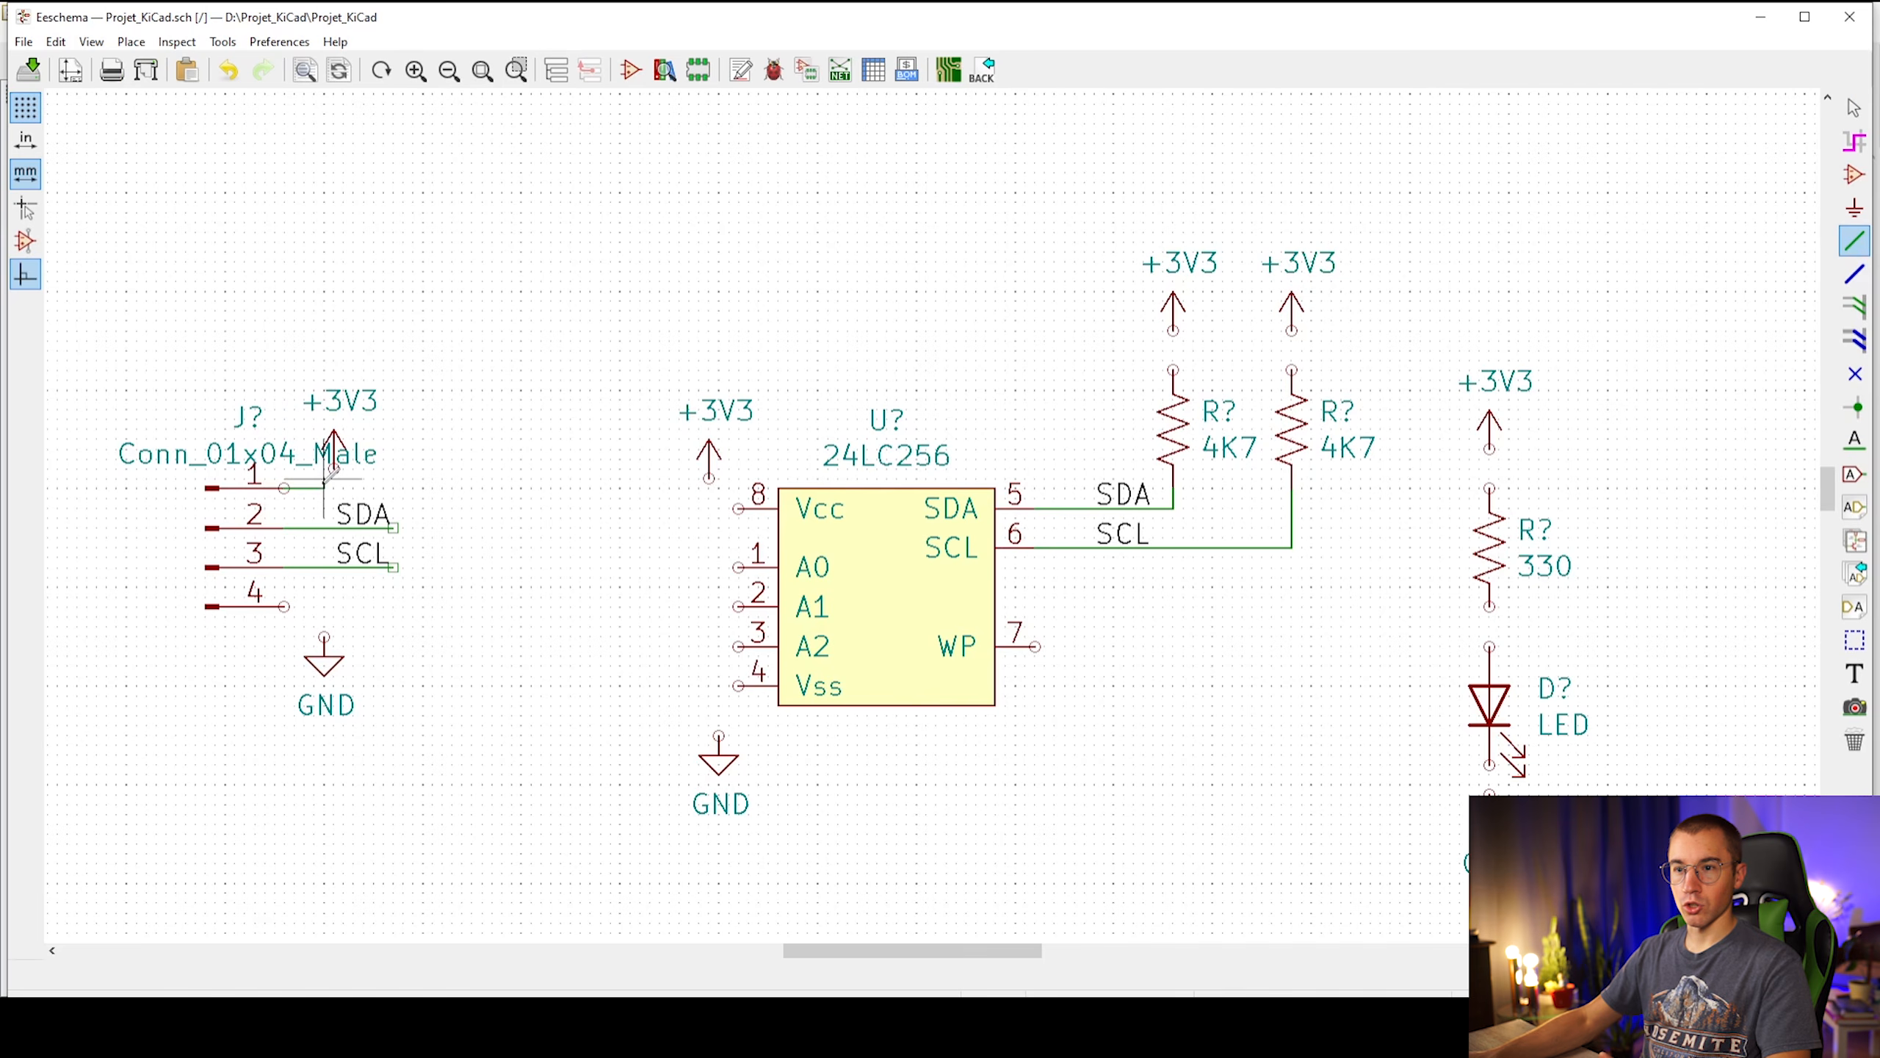
click(334, 468)
click(323, 636)
click(284, 606)
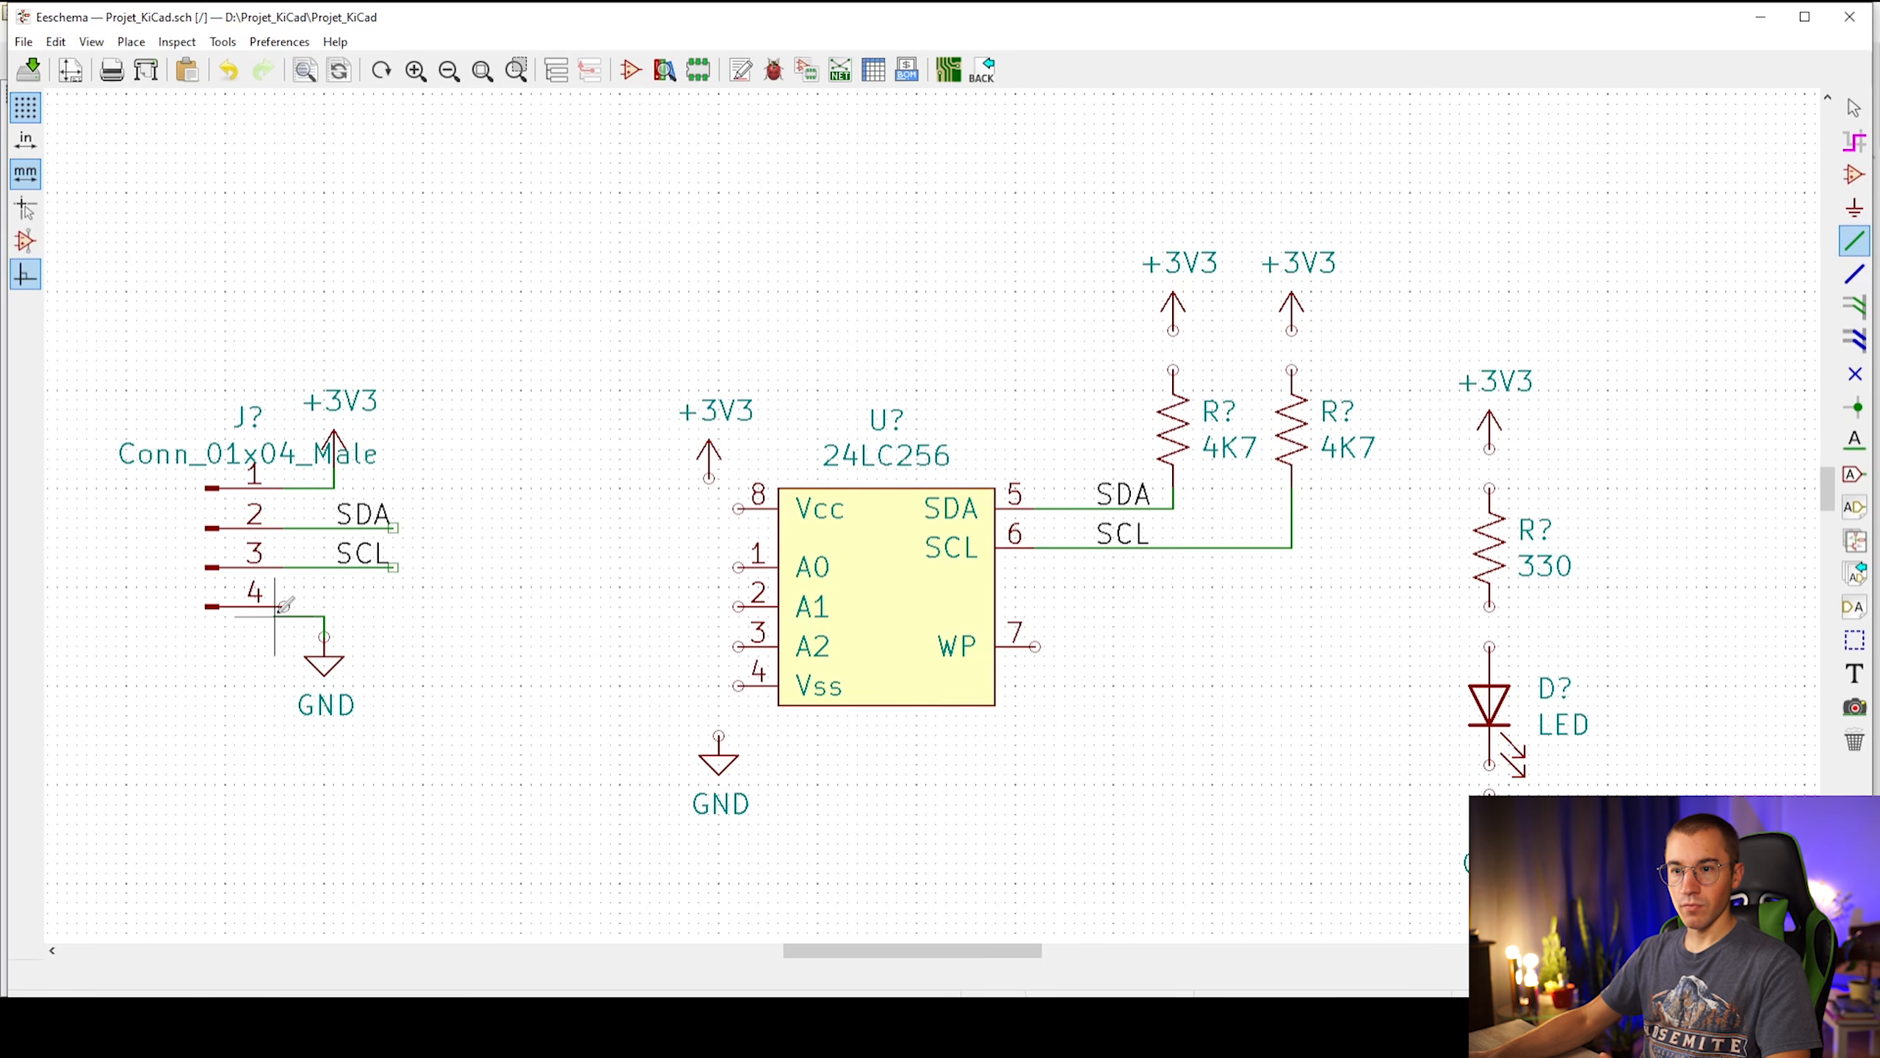
Shift the GND symbol under the 24LC256 slightly left and wire pin 8 to +3V3 and pin 1 (A0) to that GND
drag(718, 741, 698, 740)
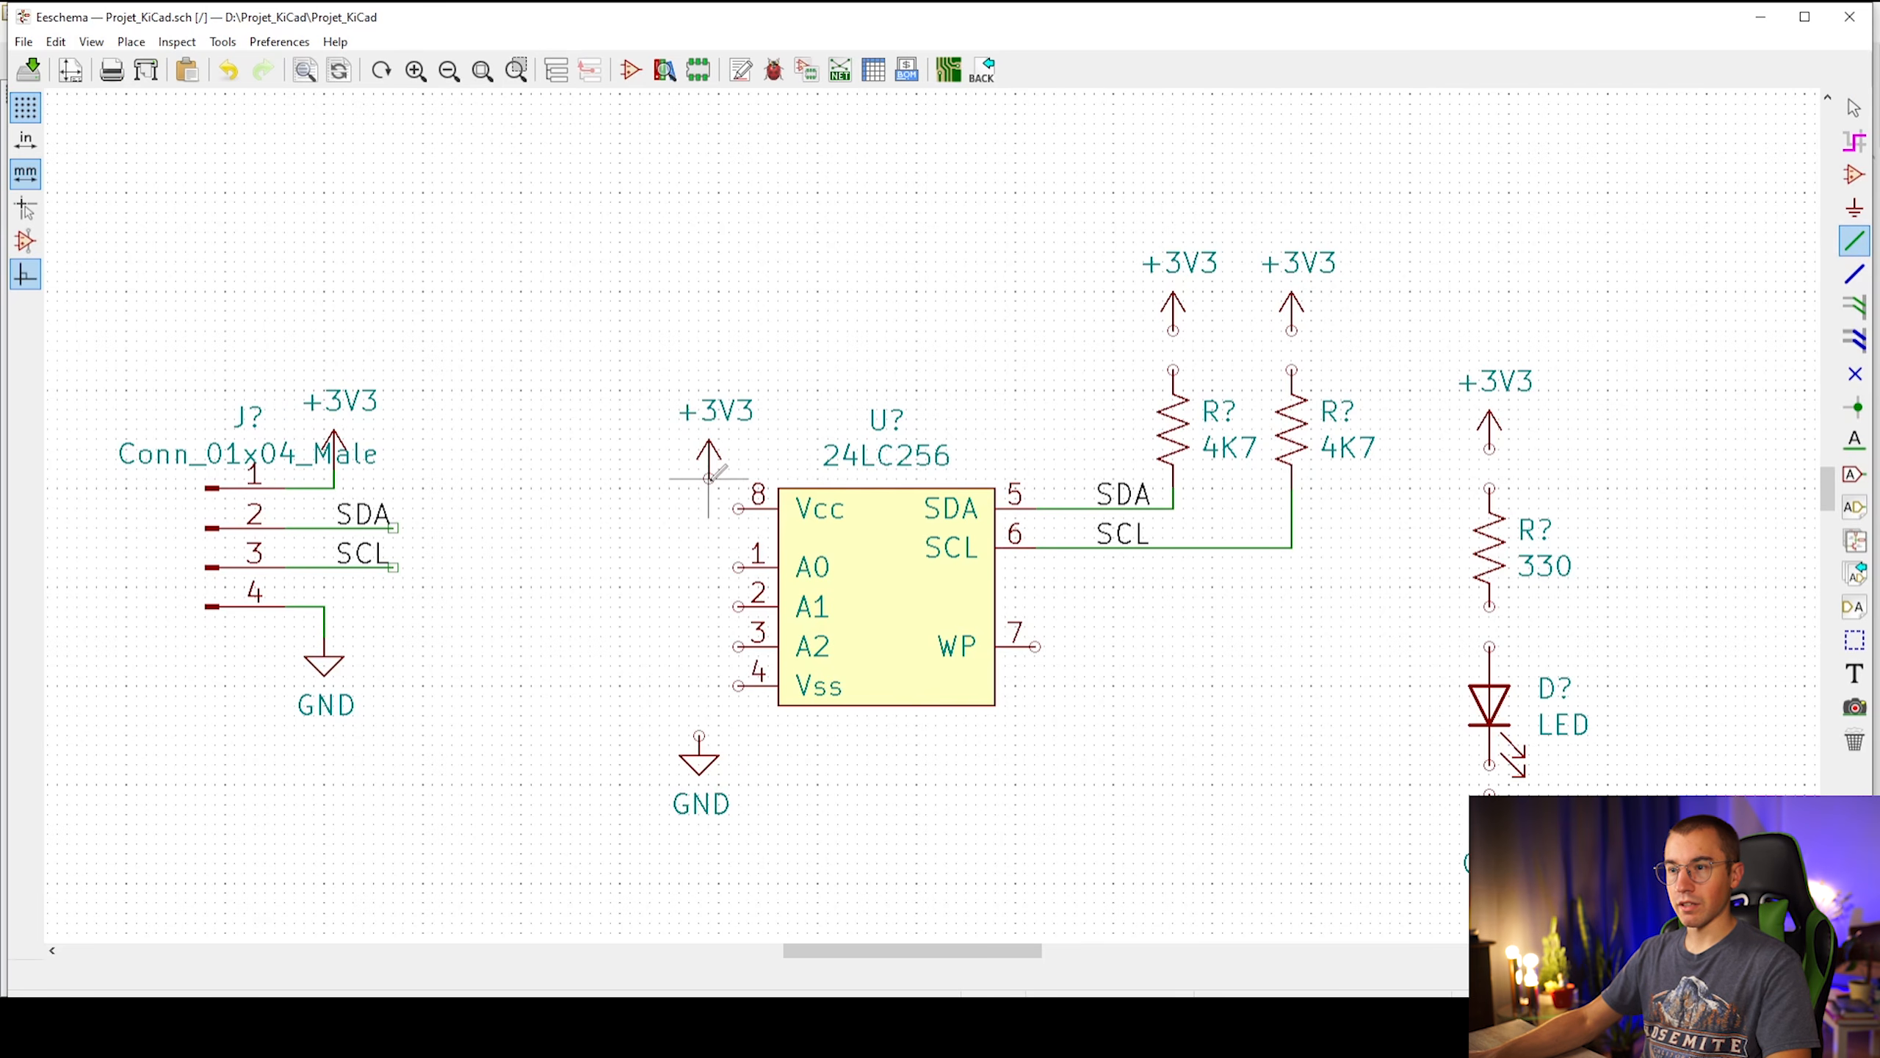
click(739, 509)
click(738, 567)
click(699, 704)
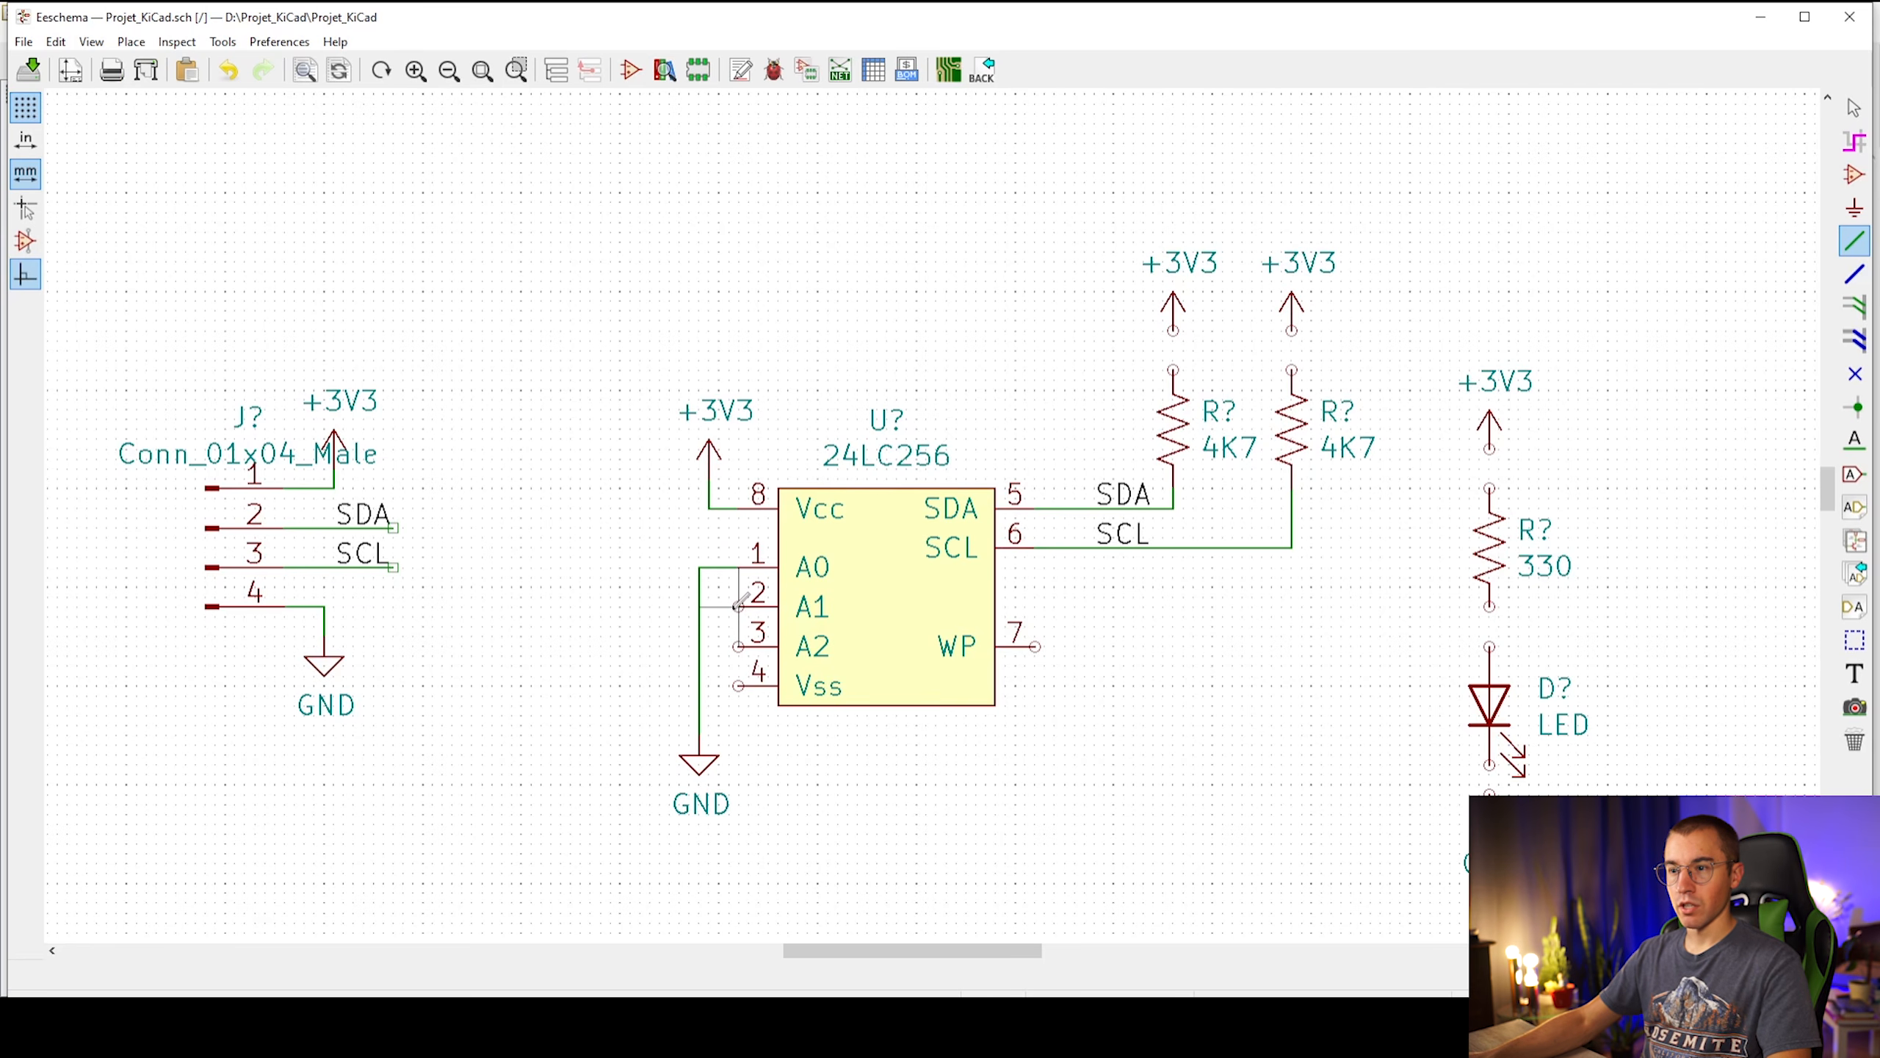
Wire the 24LC256's pins 2 (A1), 3 (A2) and 4 (Vss) to the vertical wire running from A0 to GND
click(698, 646)
click(738, 647)
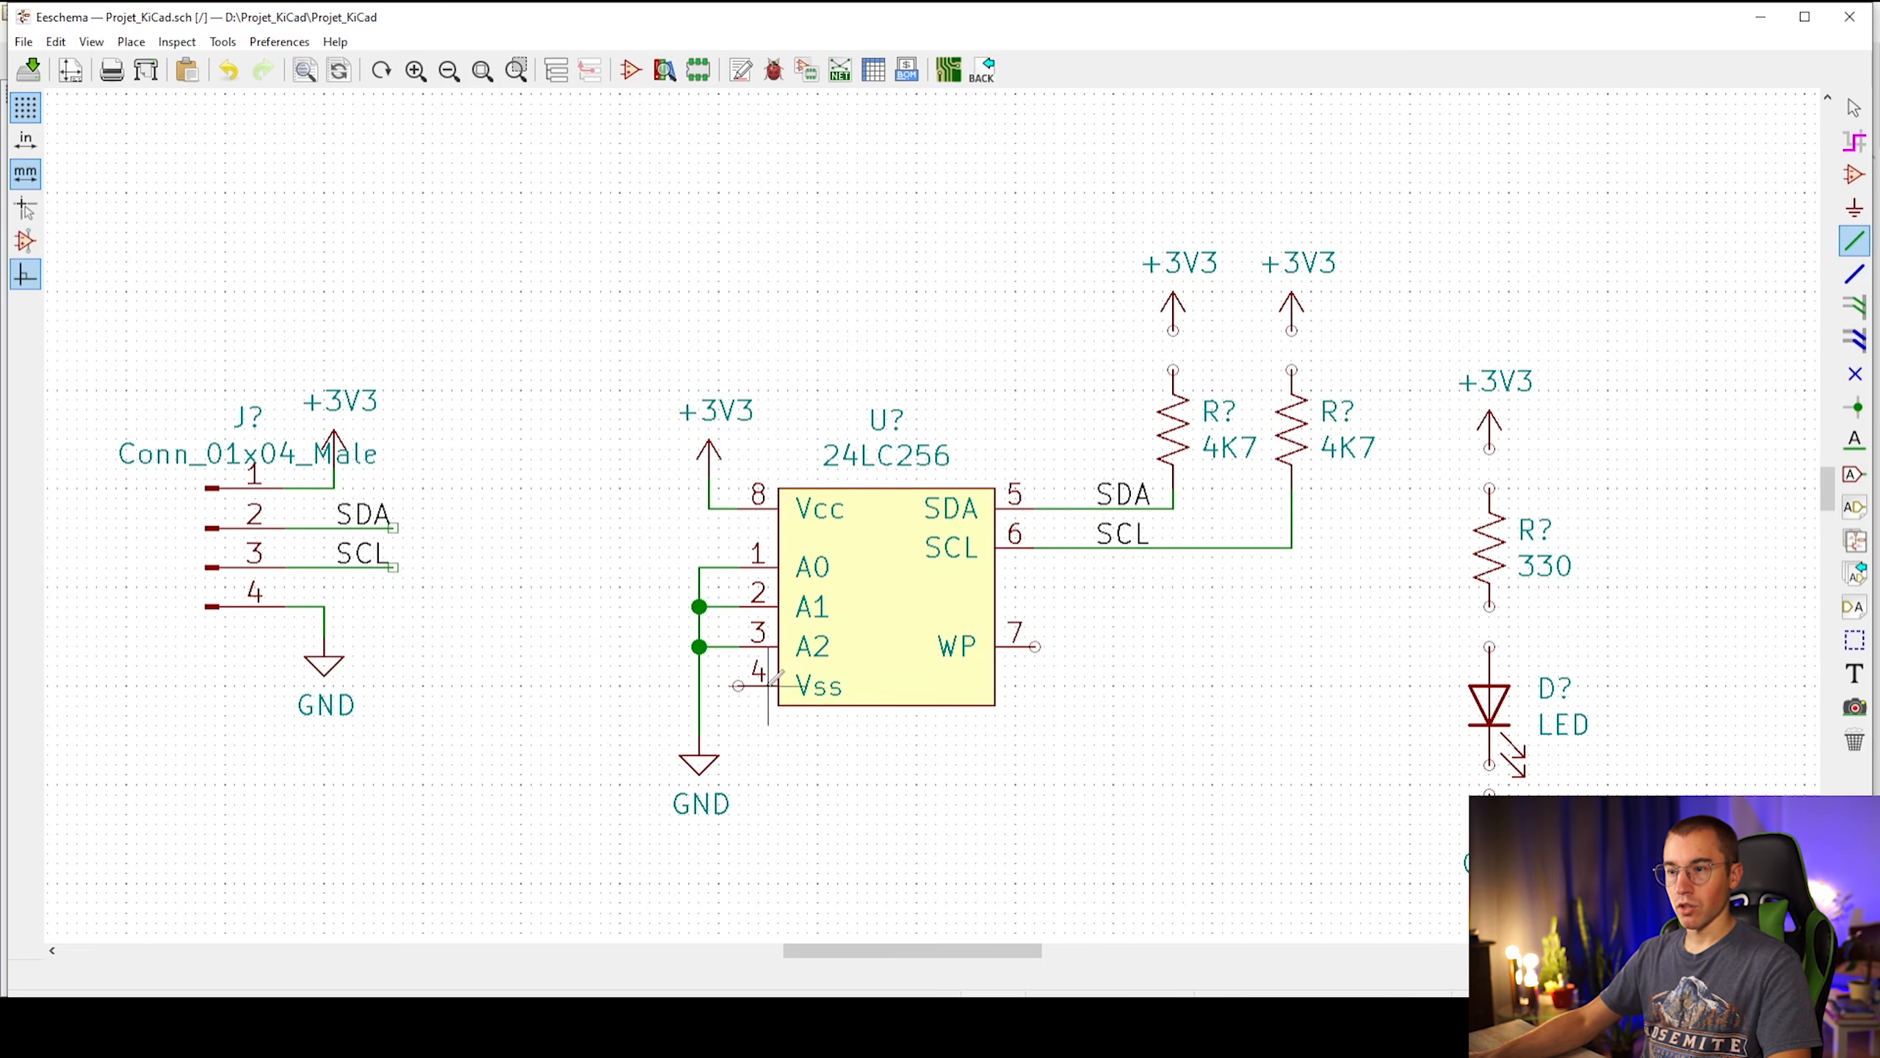
click(699, 685)
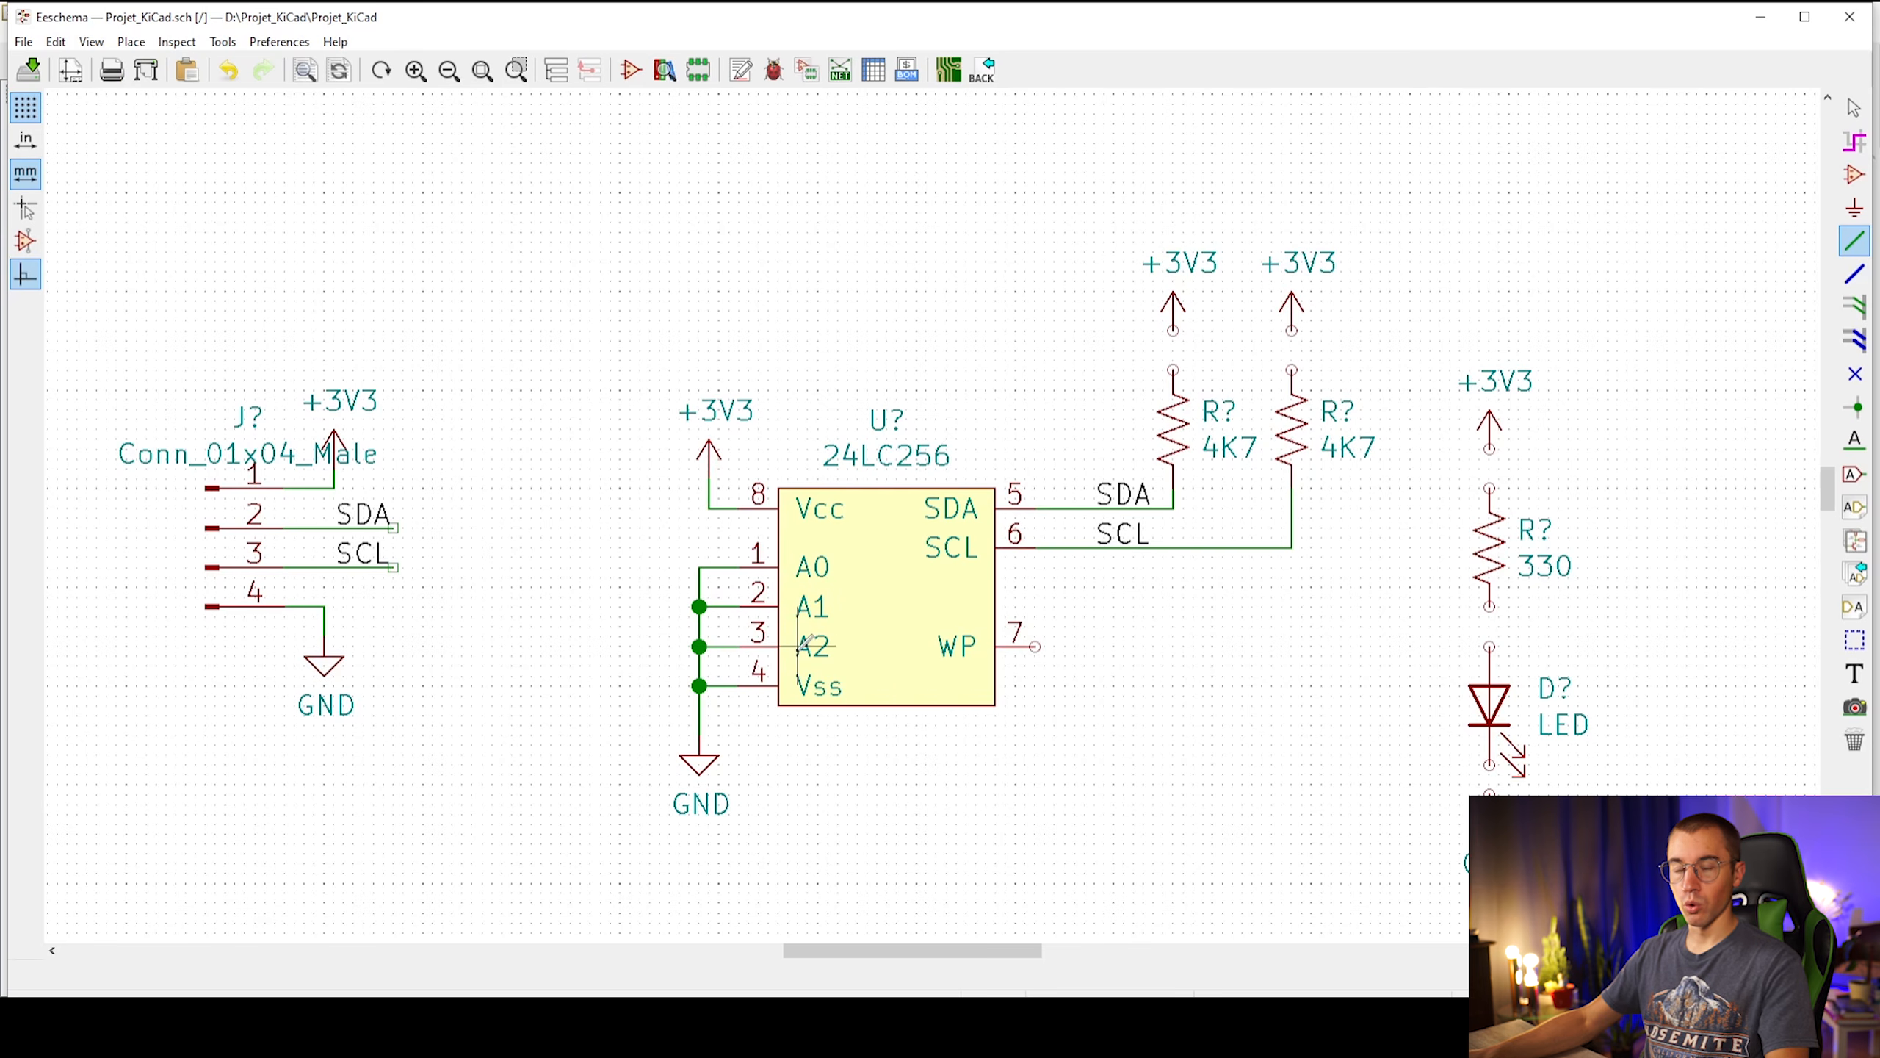
click(775, 567)
key(Escape)
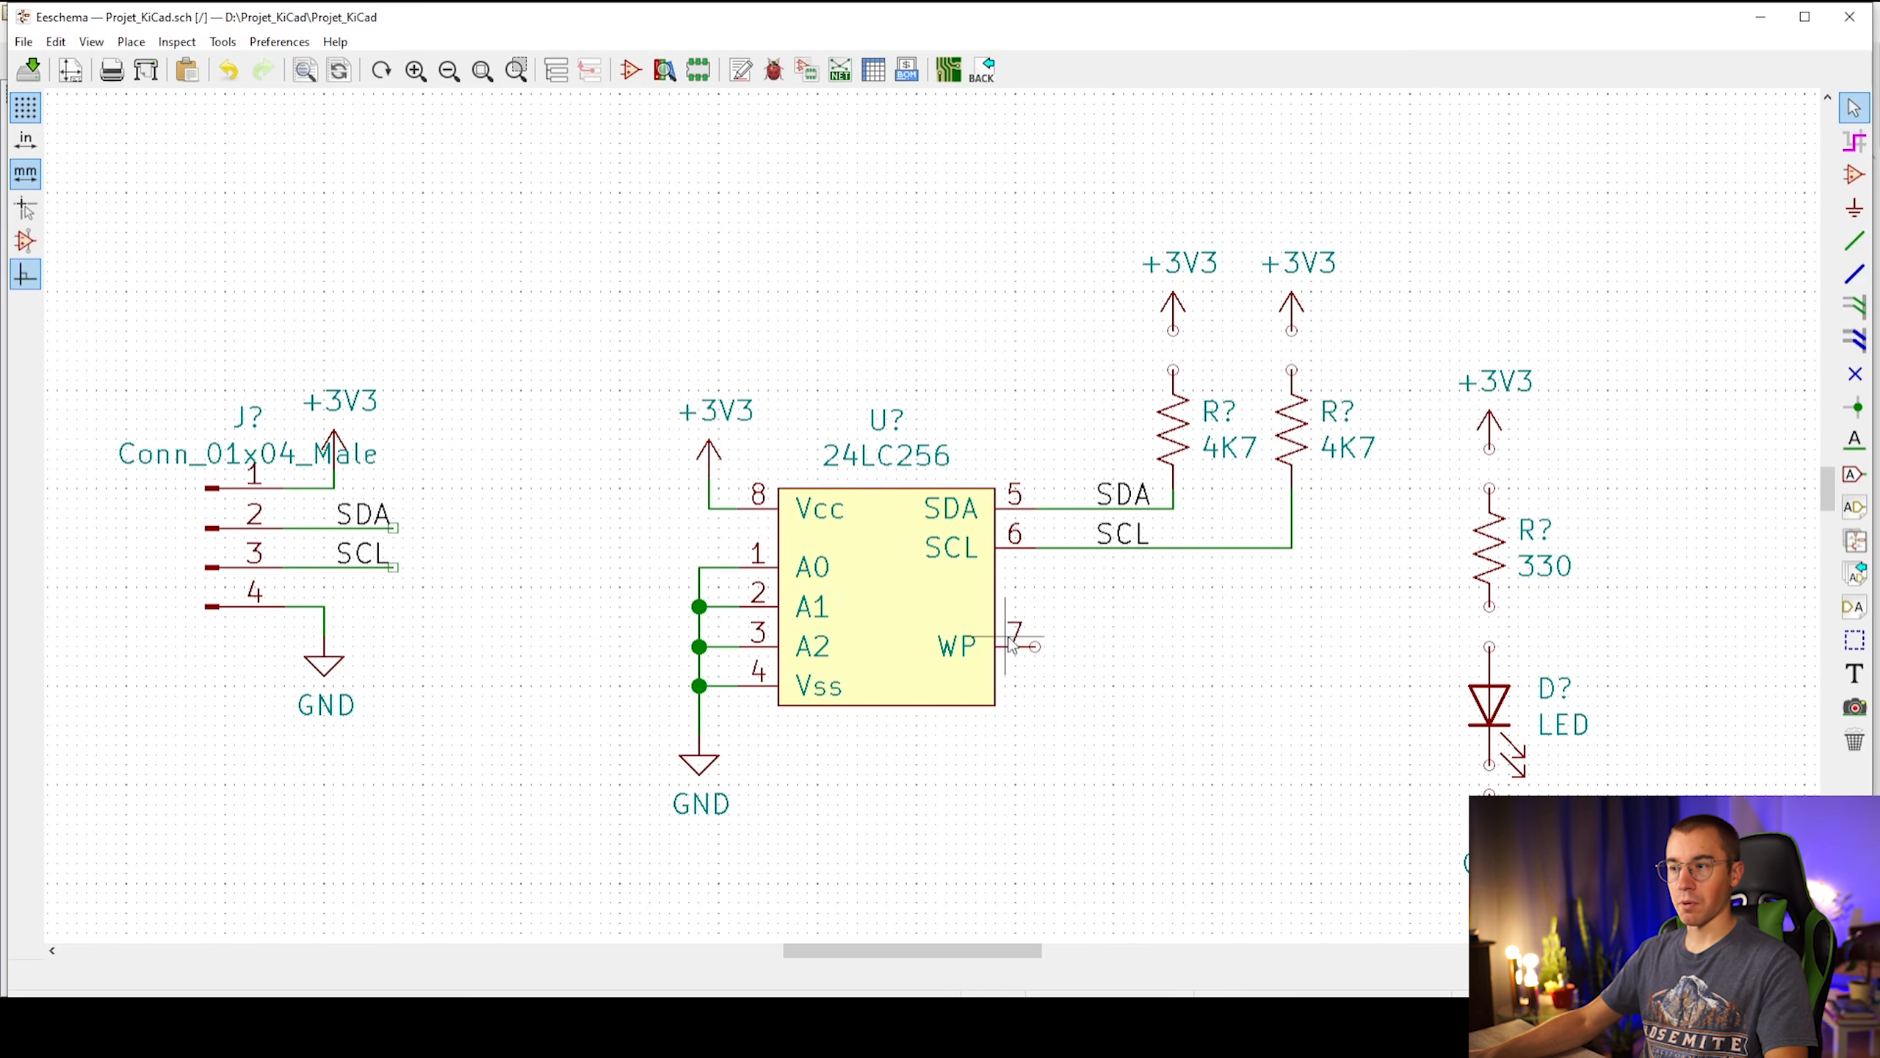
Wire the upper ends of both 4K7 resistors to the +3V3 symbols above them
click(1855, 241)
click(1173, 330)
click(1173, 370)
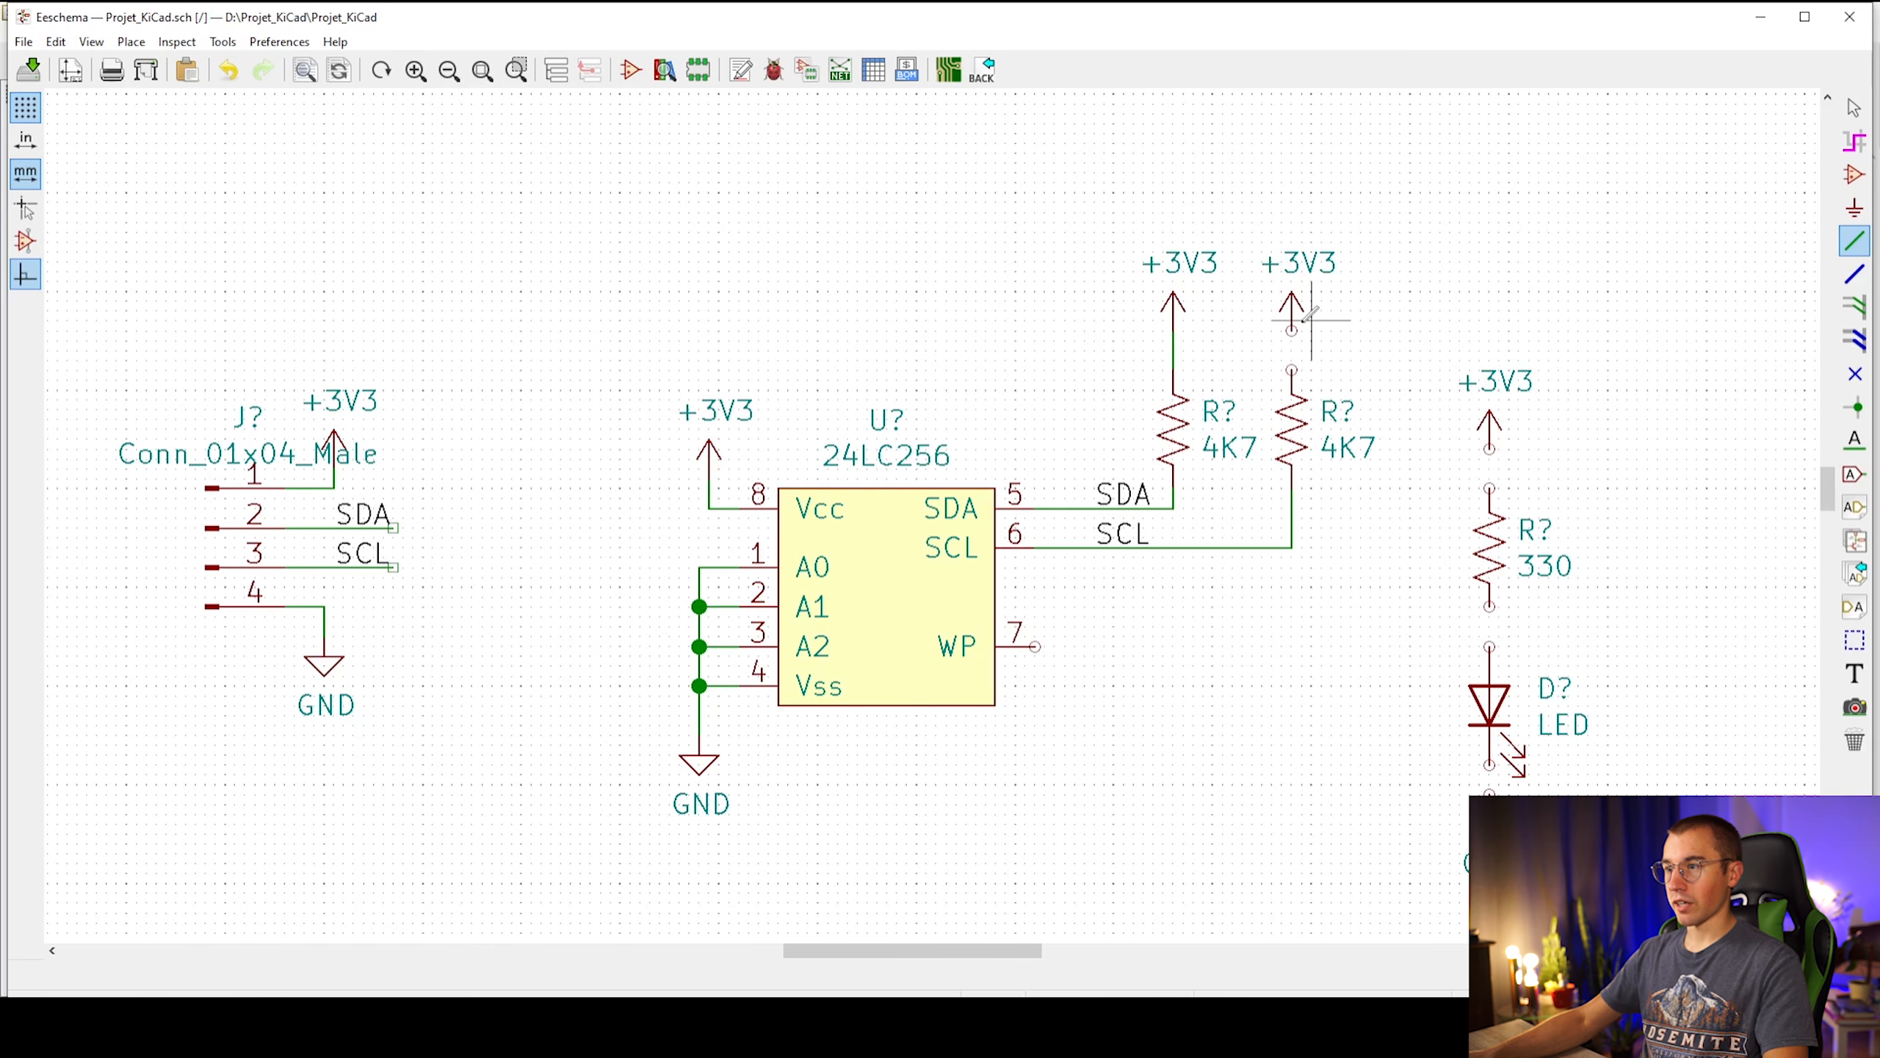
click(1292, 331)
click(1292, 370)
Wire the 330 resistor to its +3V3 symbol and to the LED, and wire the LED to its GND symbol
click(1490, 449)
click(1489, 489)
click(1490, 605)
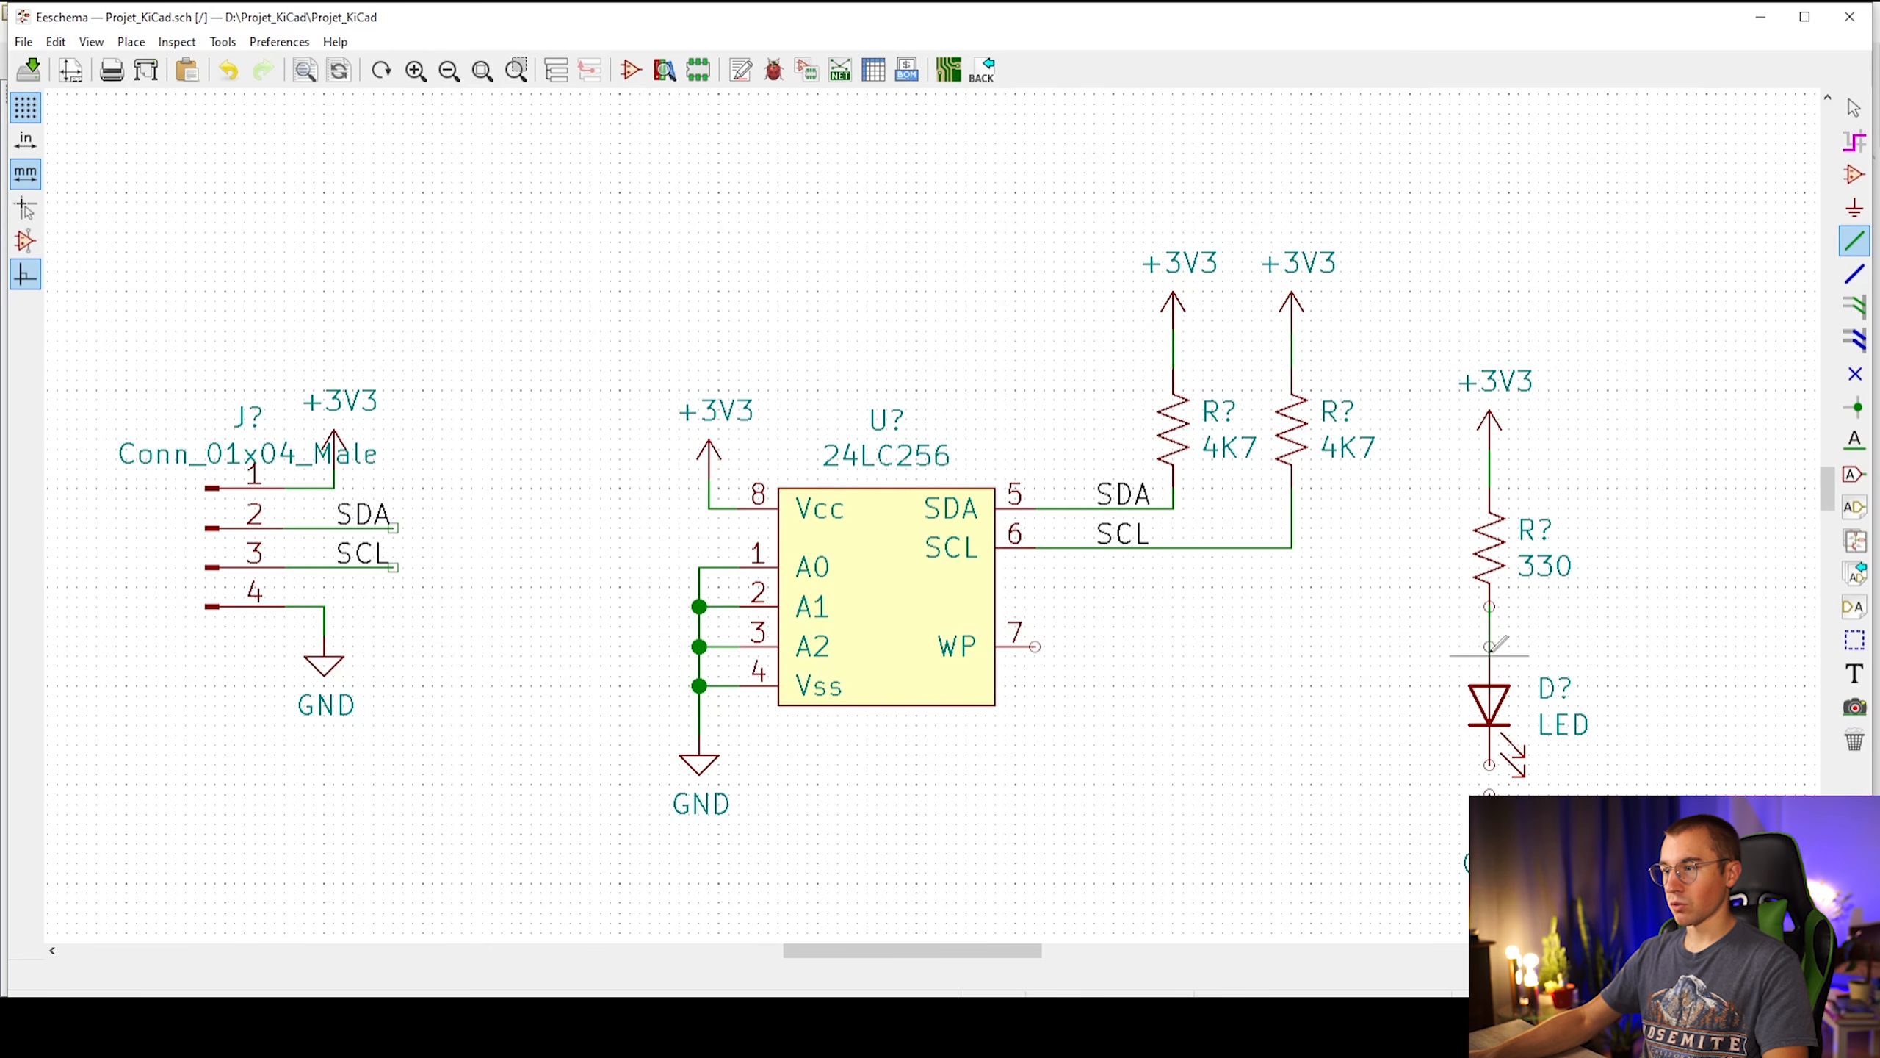
click(1489, 646)
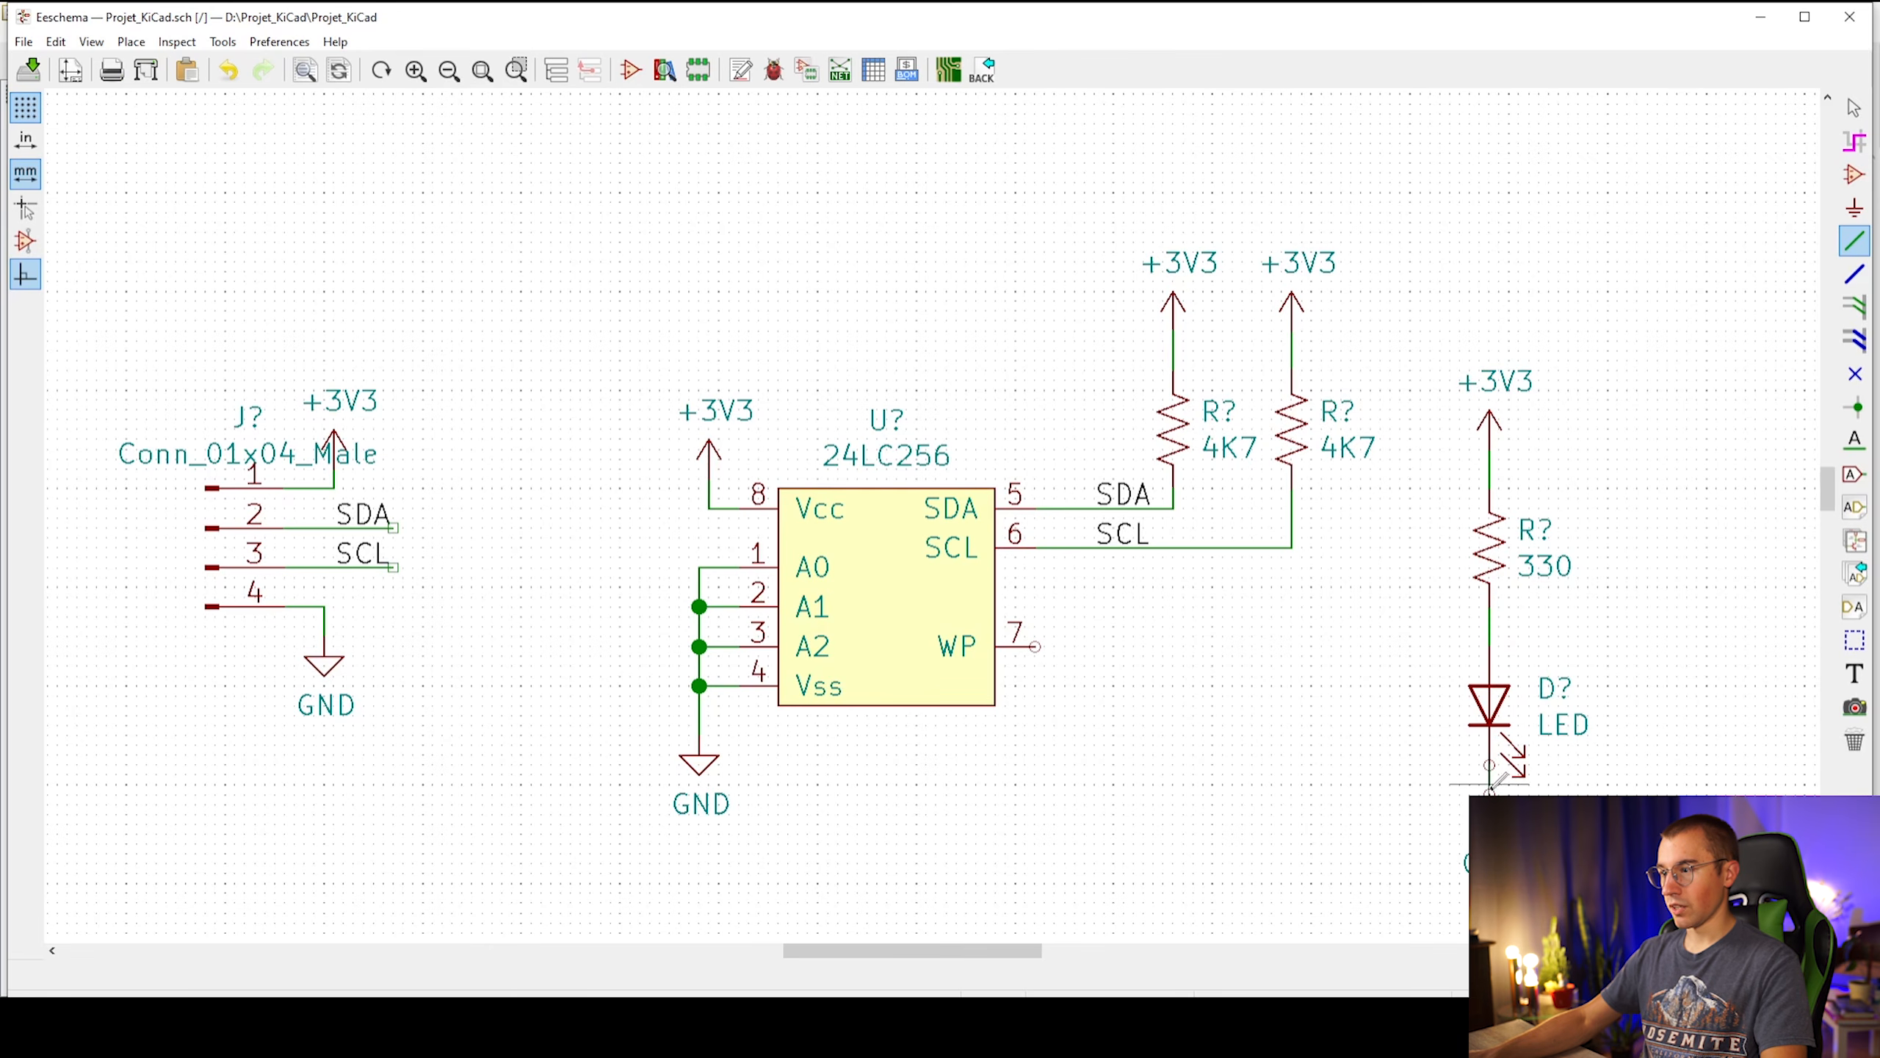
key(Escape)
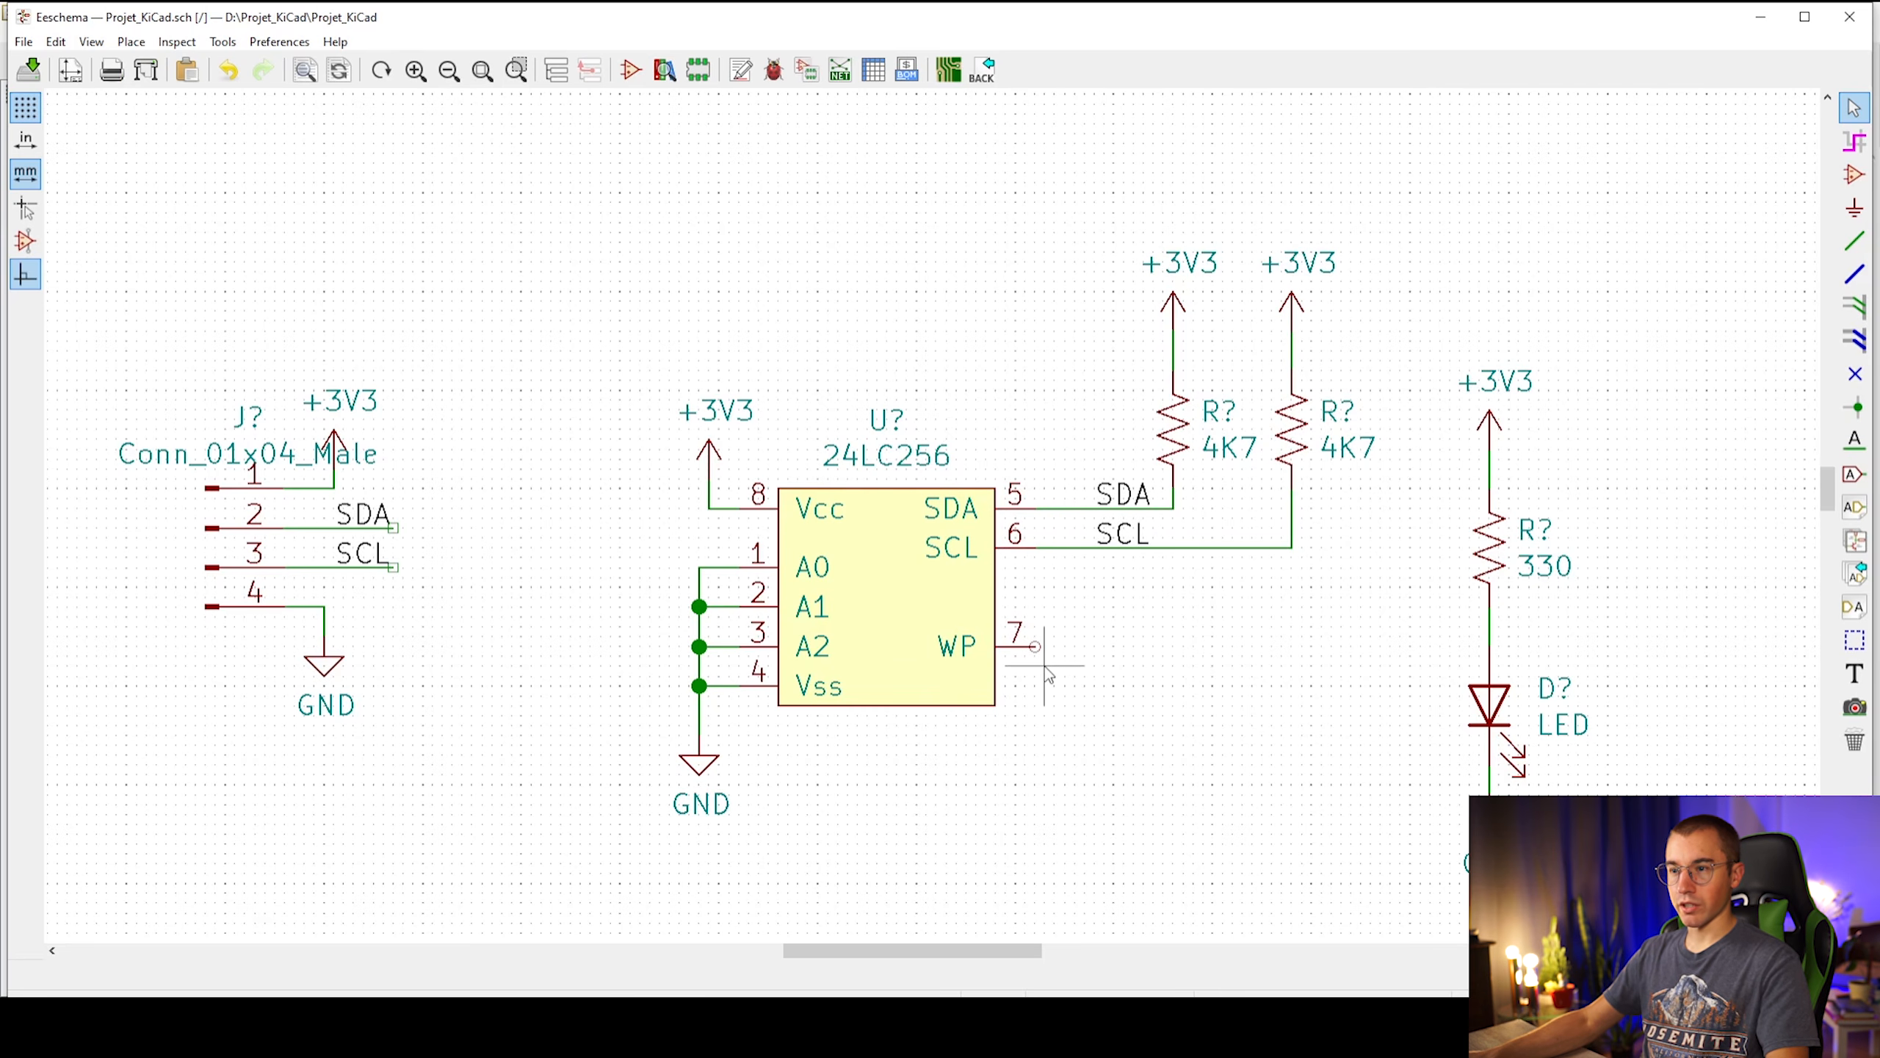
Move the whole 330 resistor and LED branch, including its power symbols, slightly up and to the right, and save the schematic
scroll(1204, 672, down, 1)
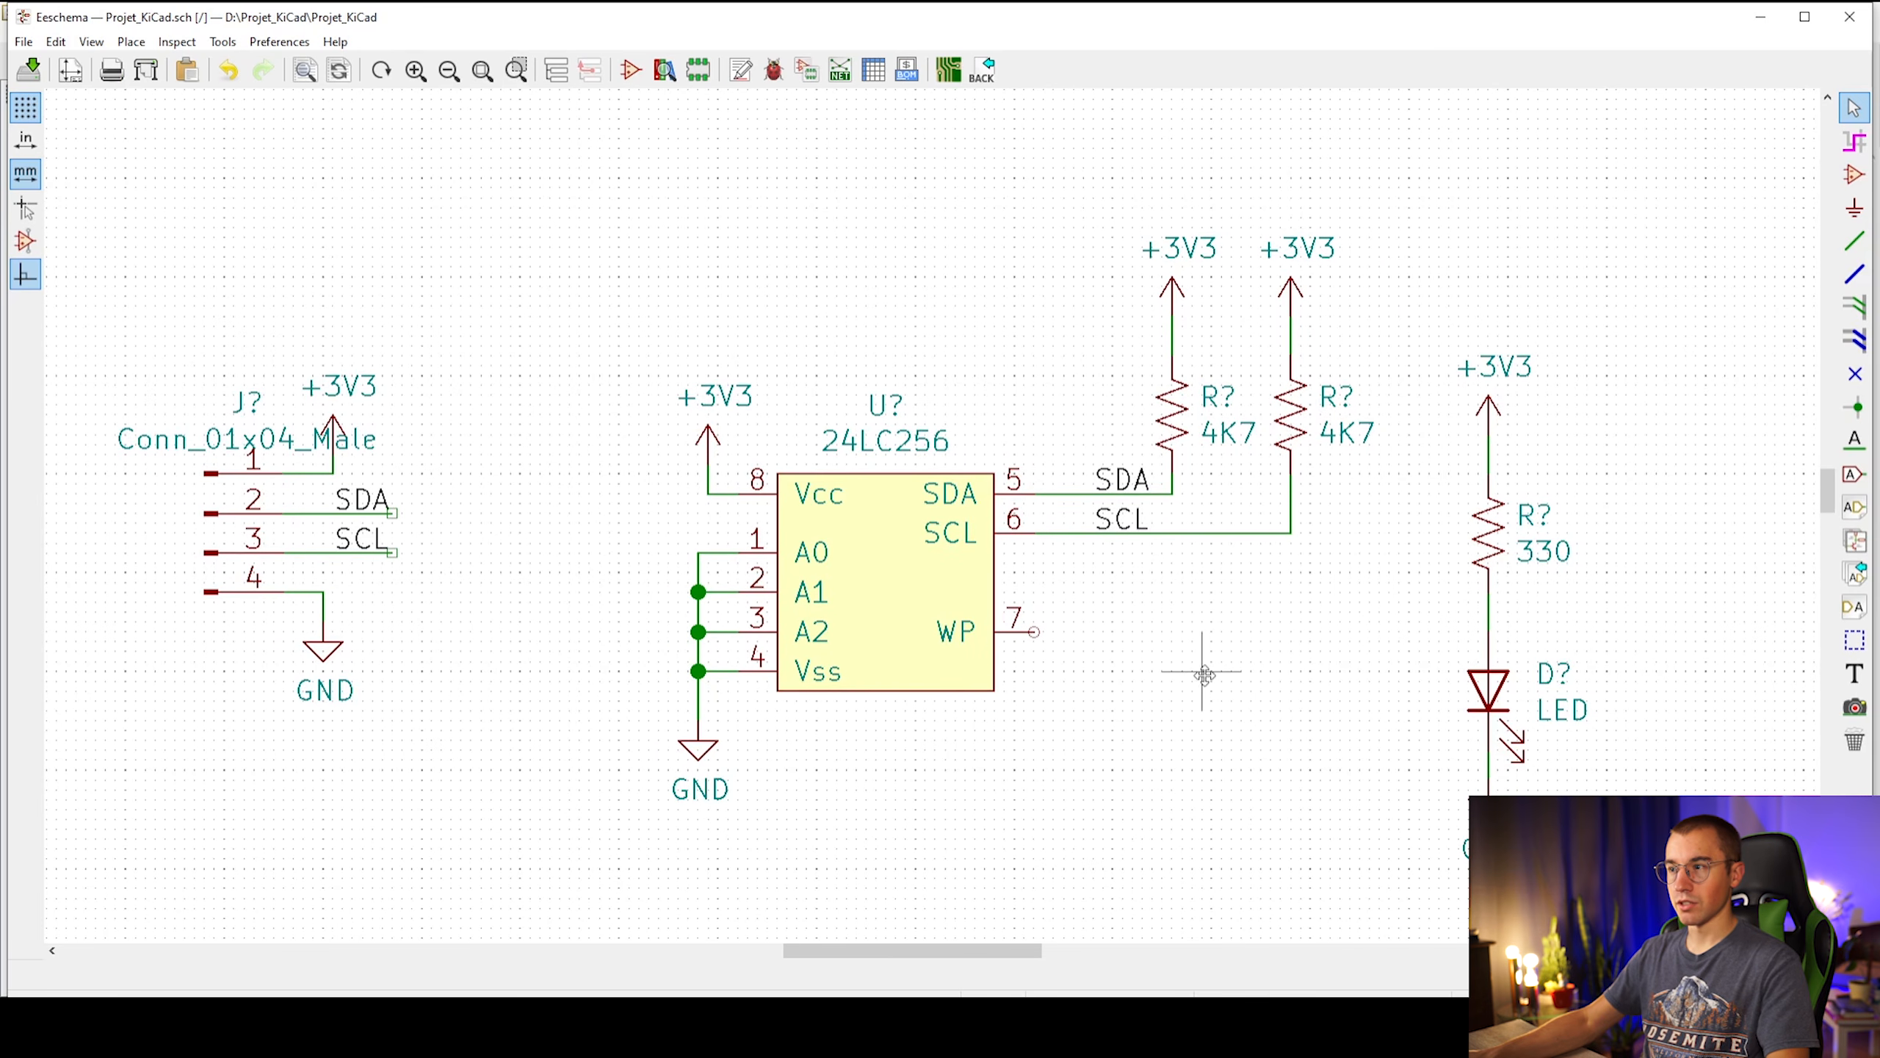
drag(1419, 304, 1619, 880)
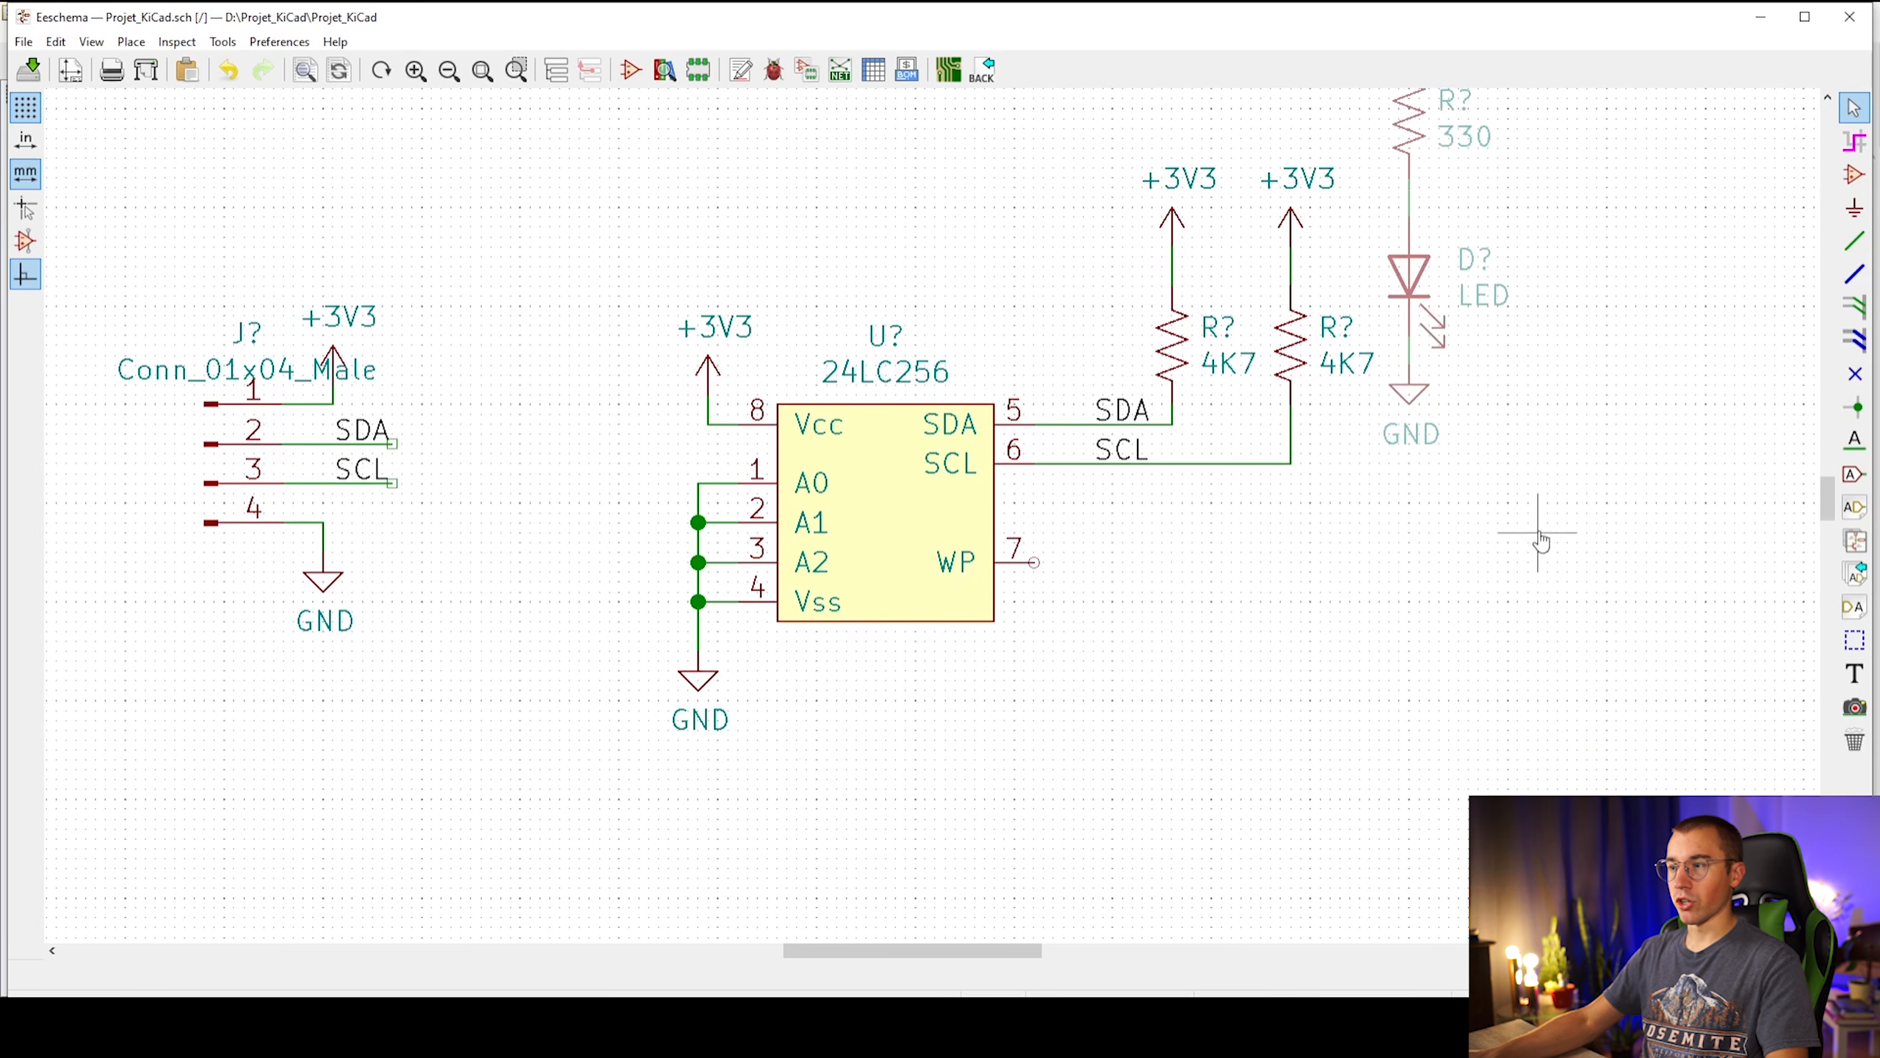
click(1657, 829)
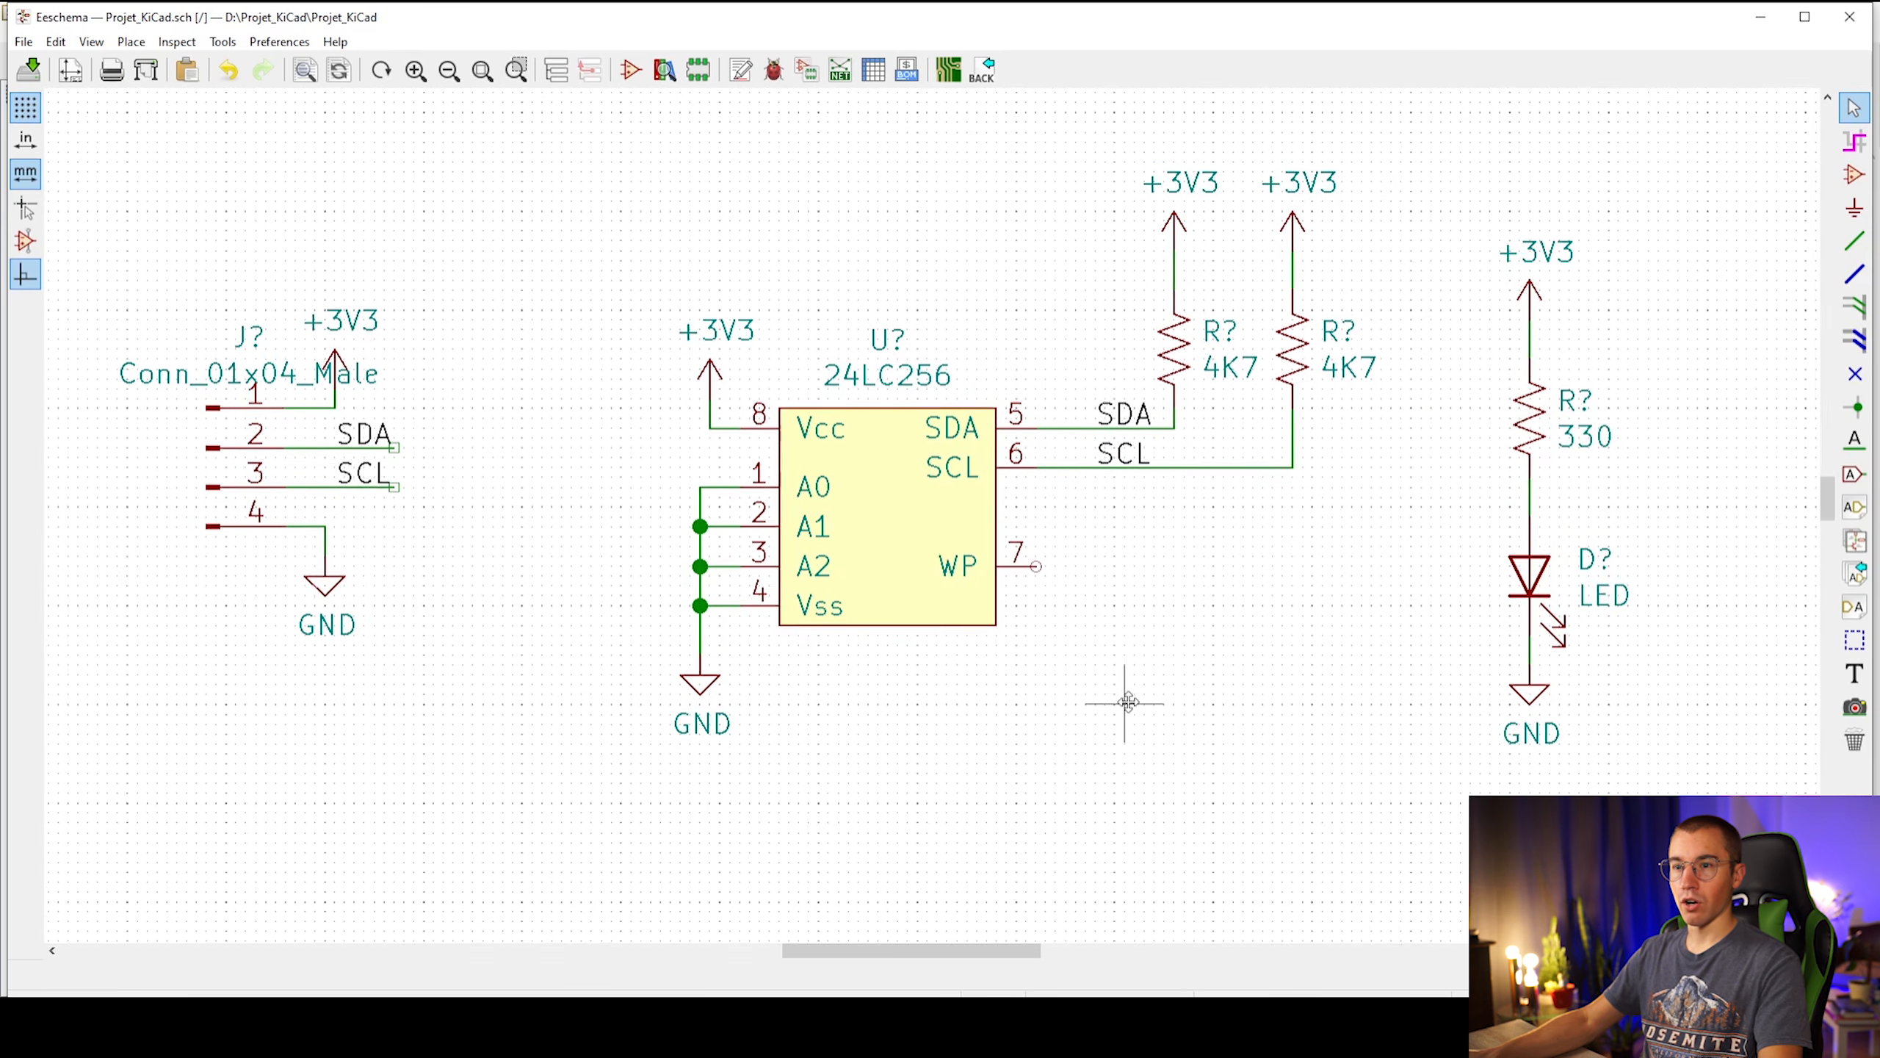
scroll(1125, 704, up, 1)
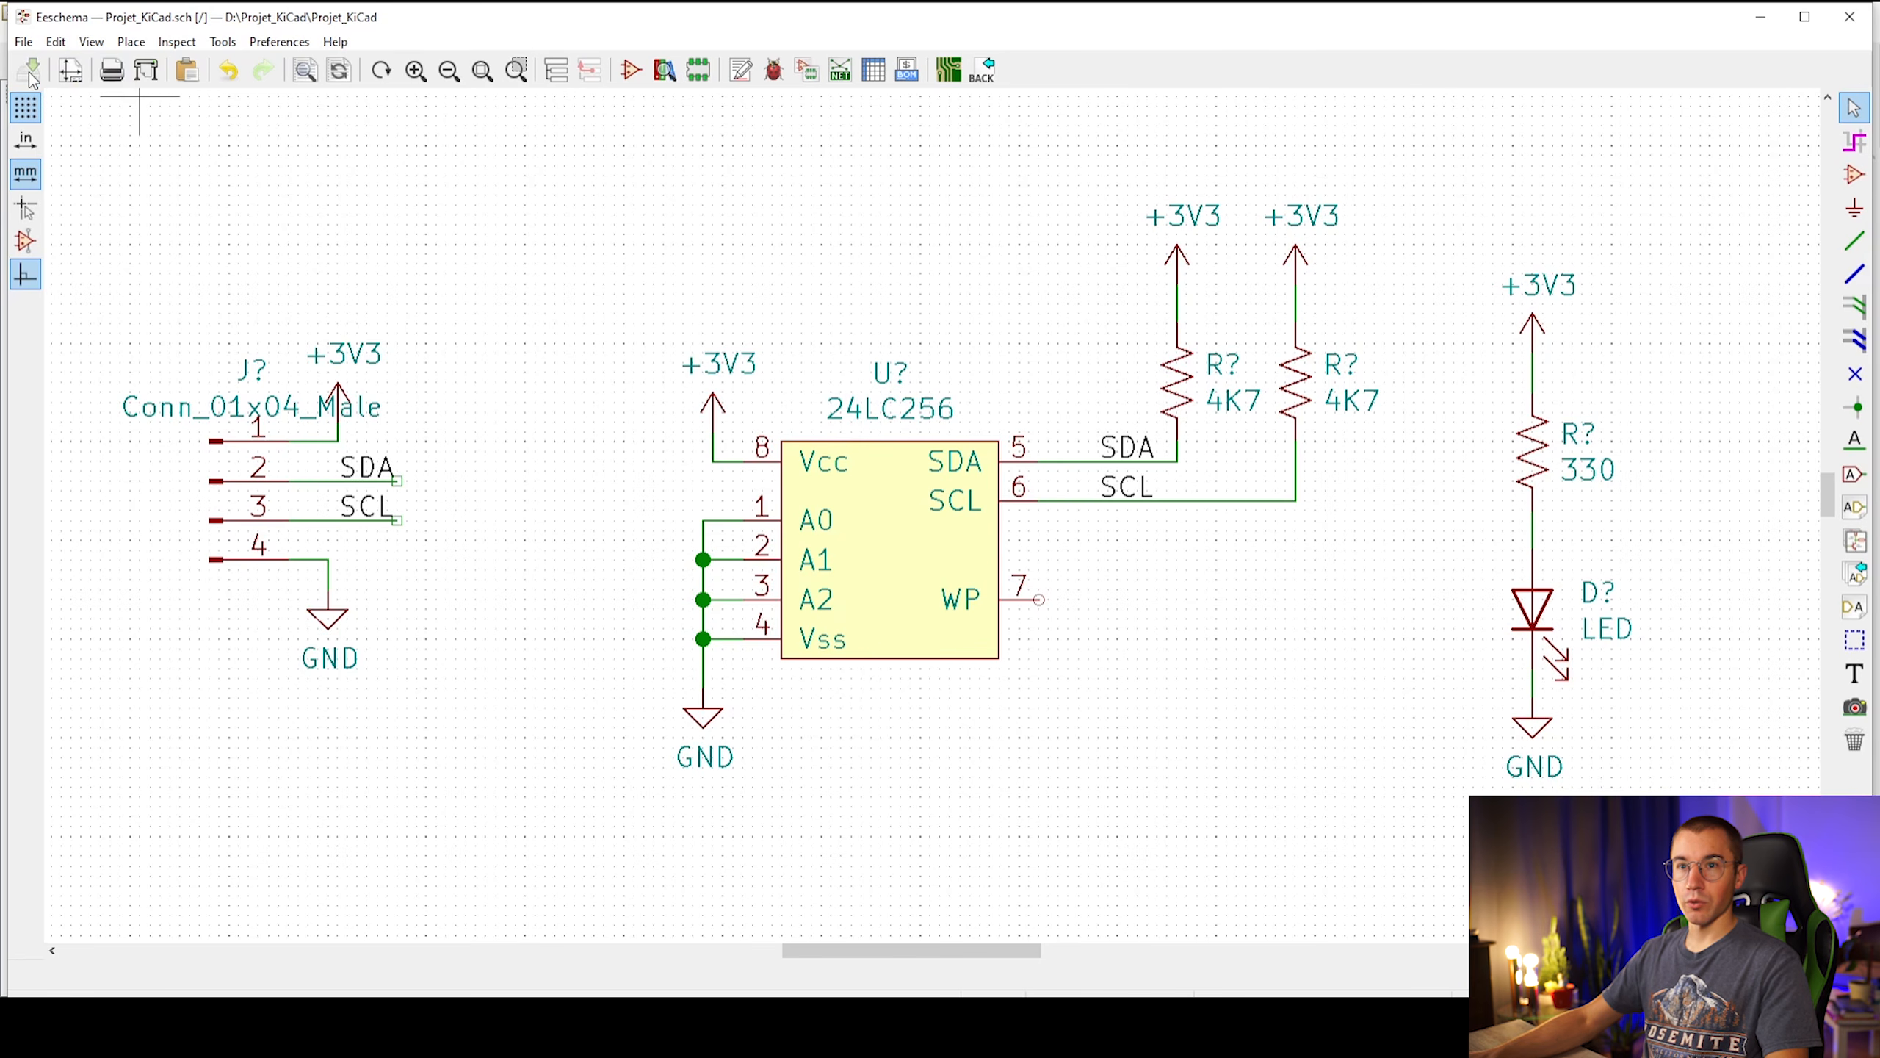
Run the electrical rules check on the schematic, examine its messages and close the checker
click(772, 71)
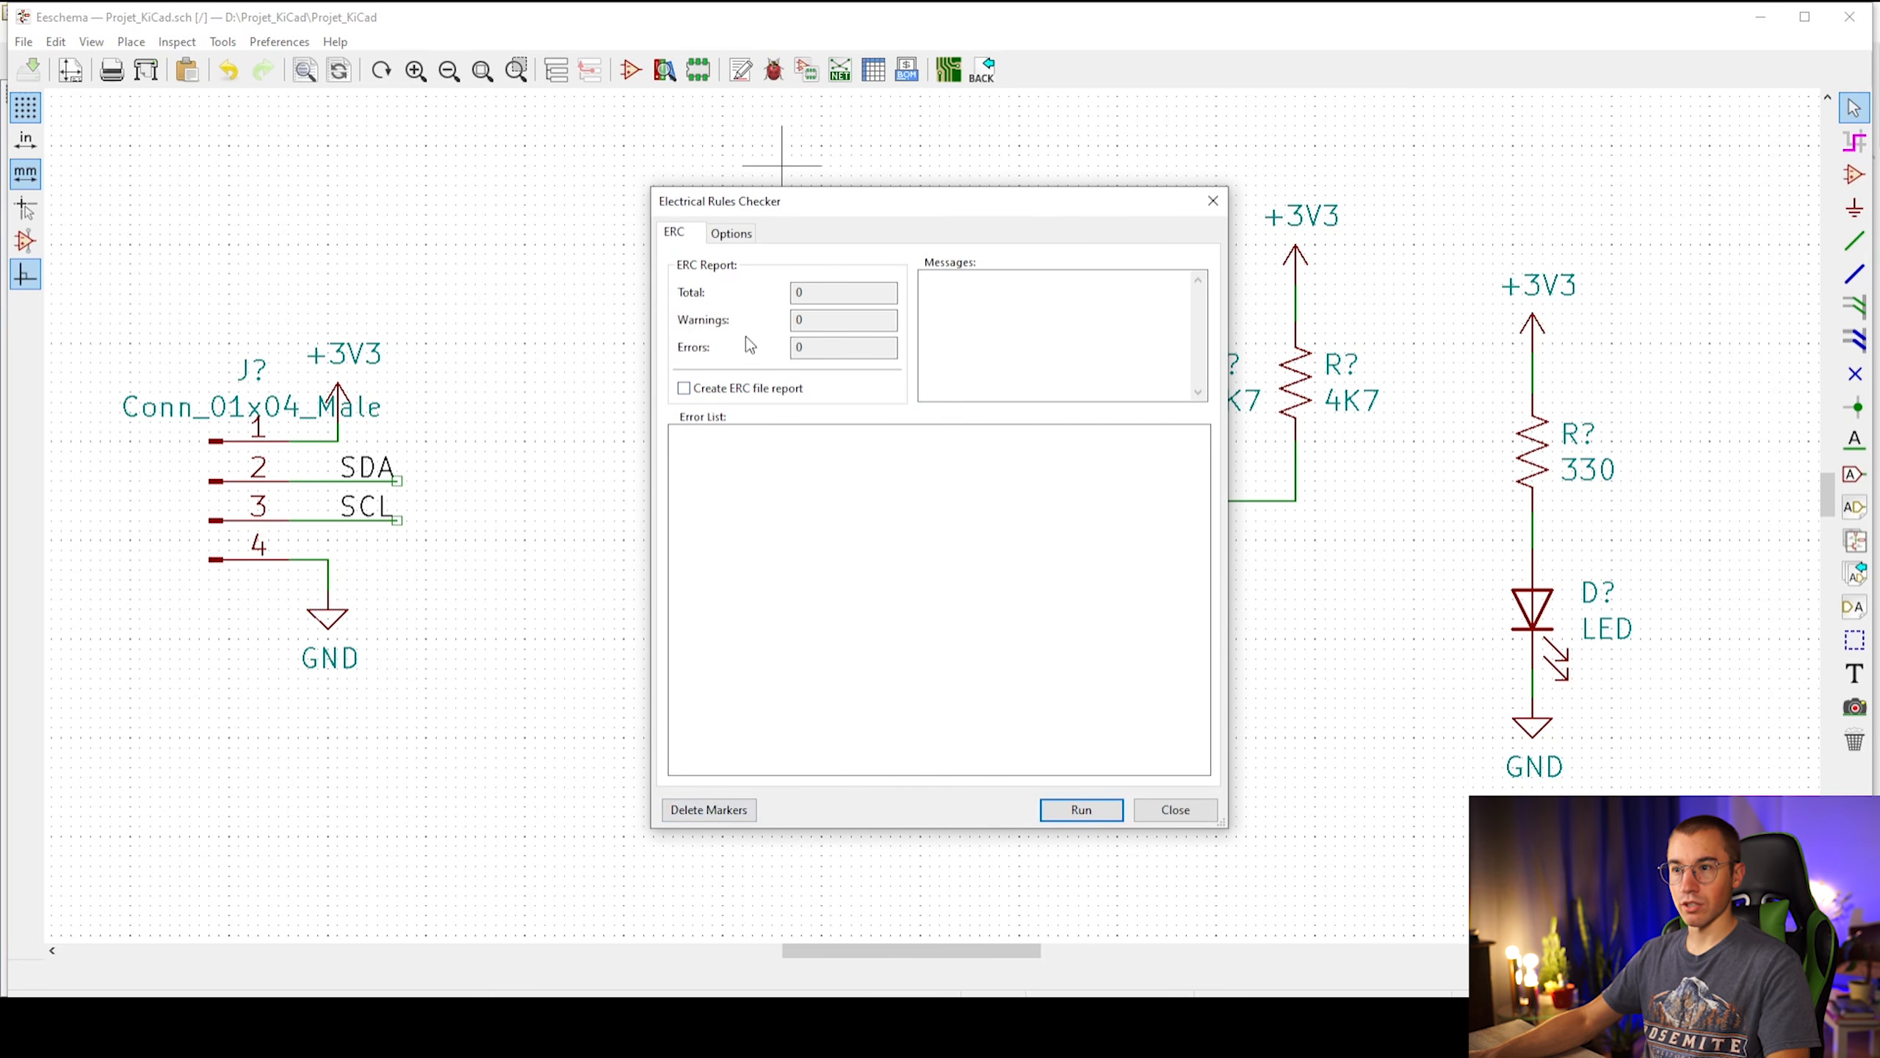
click(1082, 810)
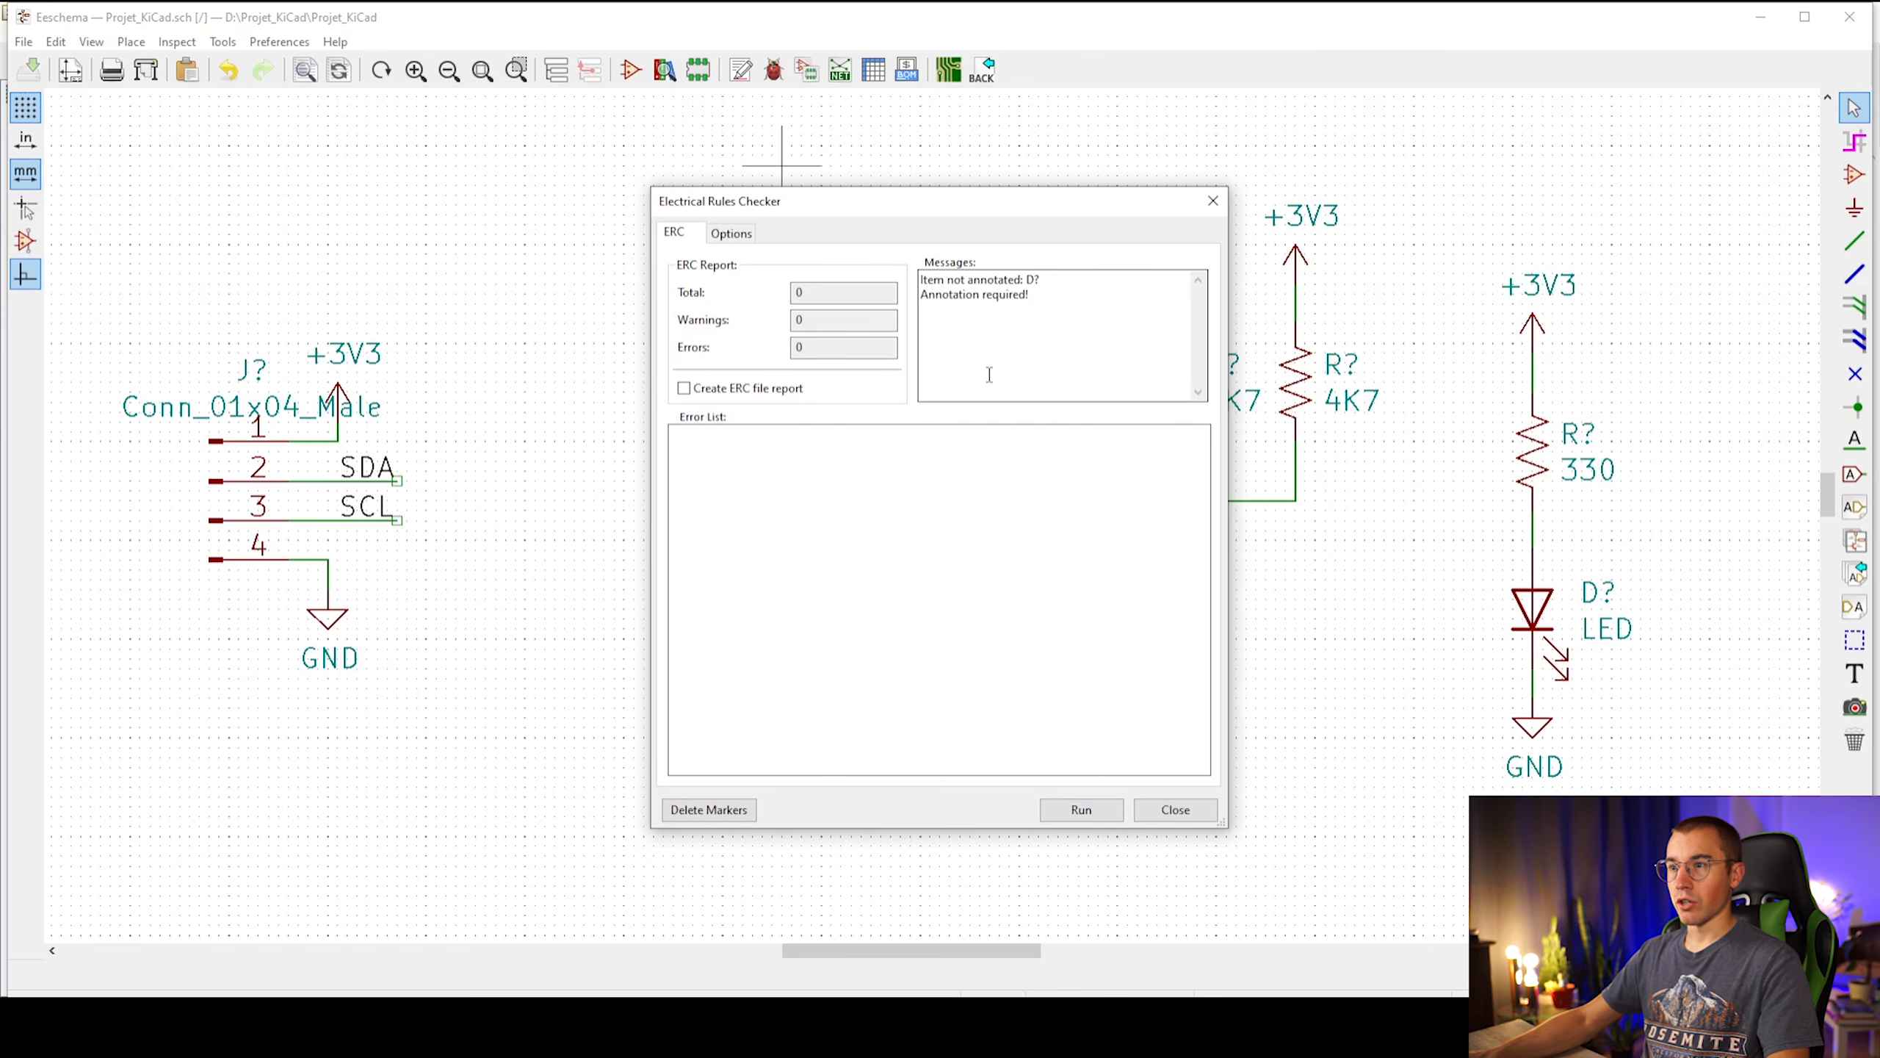
mouse_move(945, 280)
mouse_down()
mouse_move(1014, 287)
mouse_move(921, 282)
mouse_move(1043, 281)
mouse_up()
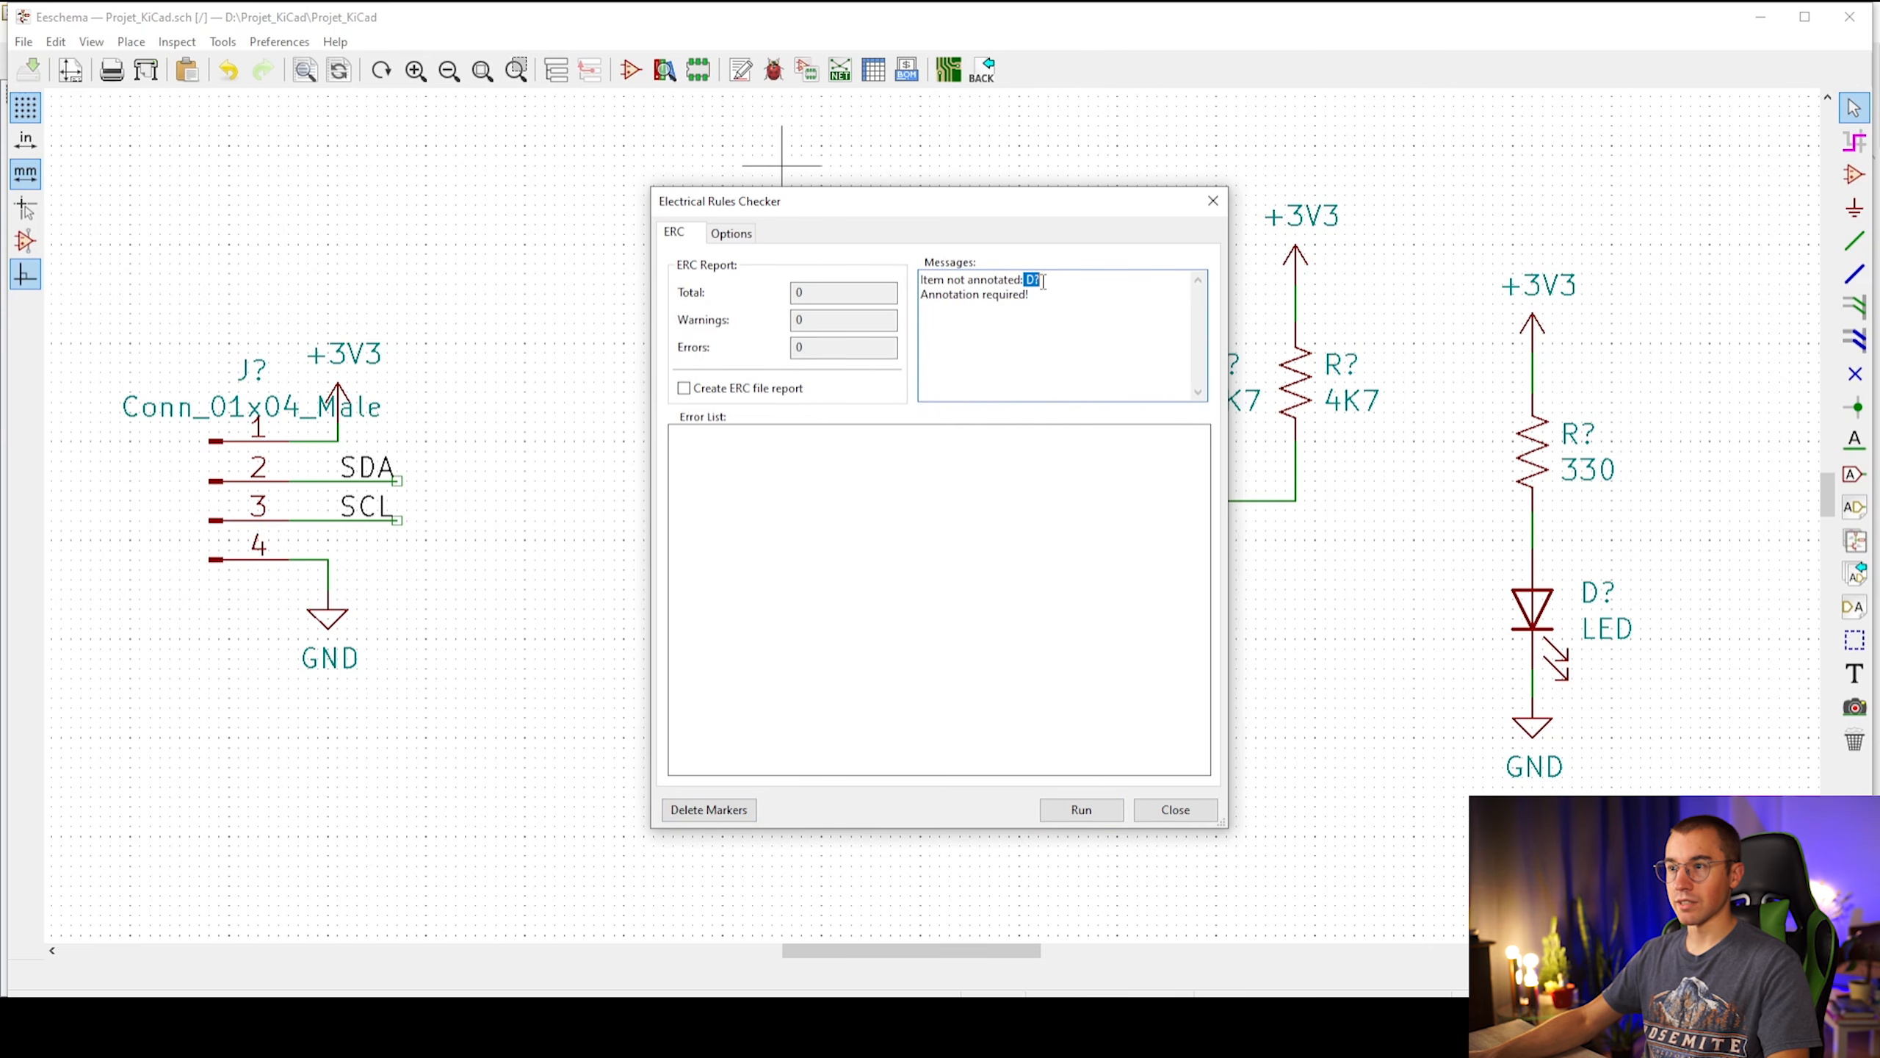
click(1211, 201)
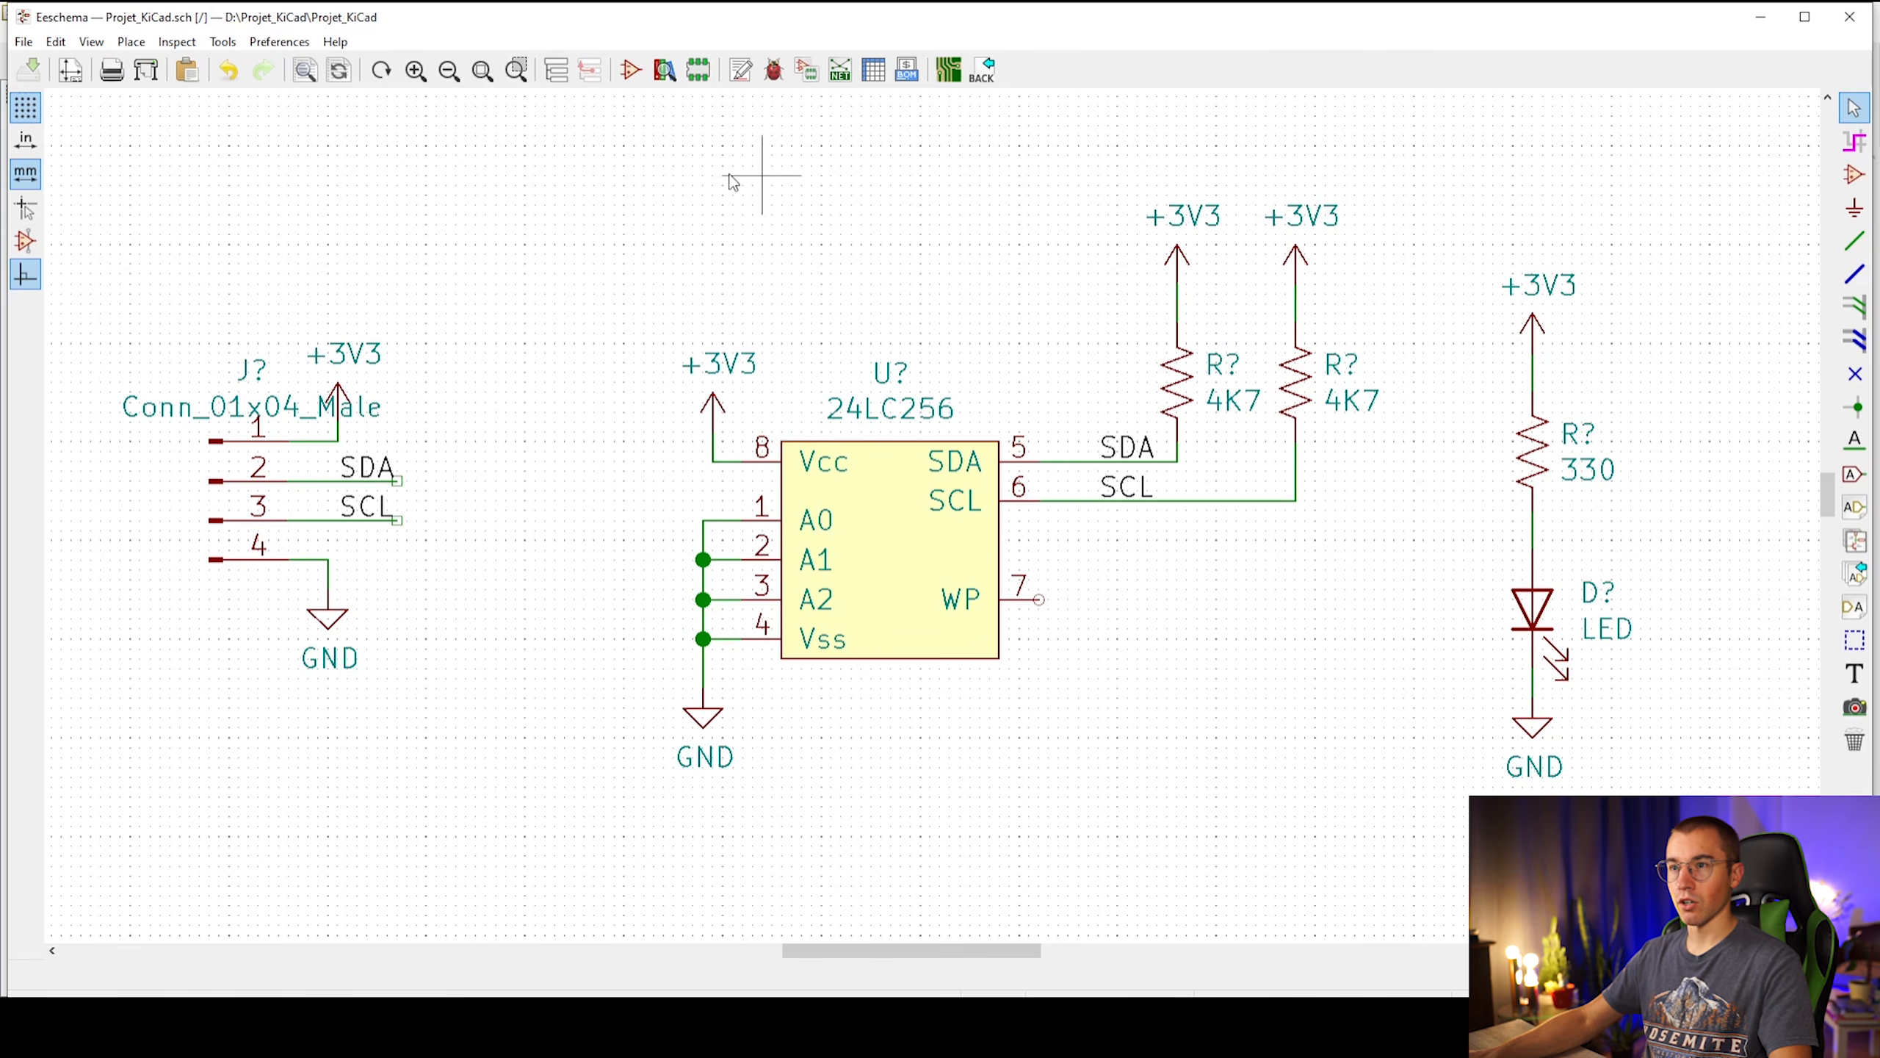
Annotate the entire schematic, keeping existing annotations and sorting components by X position
click(222, 41)
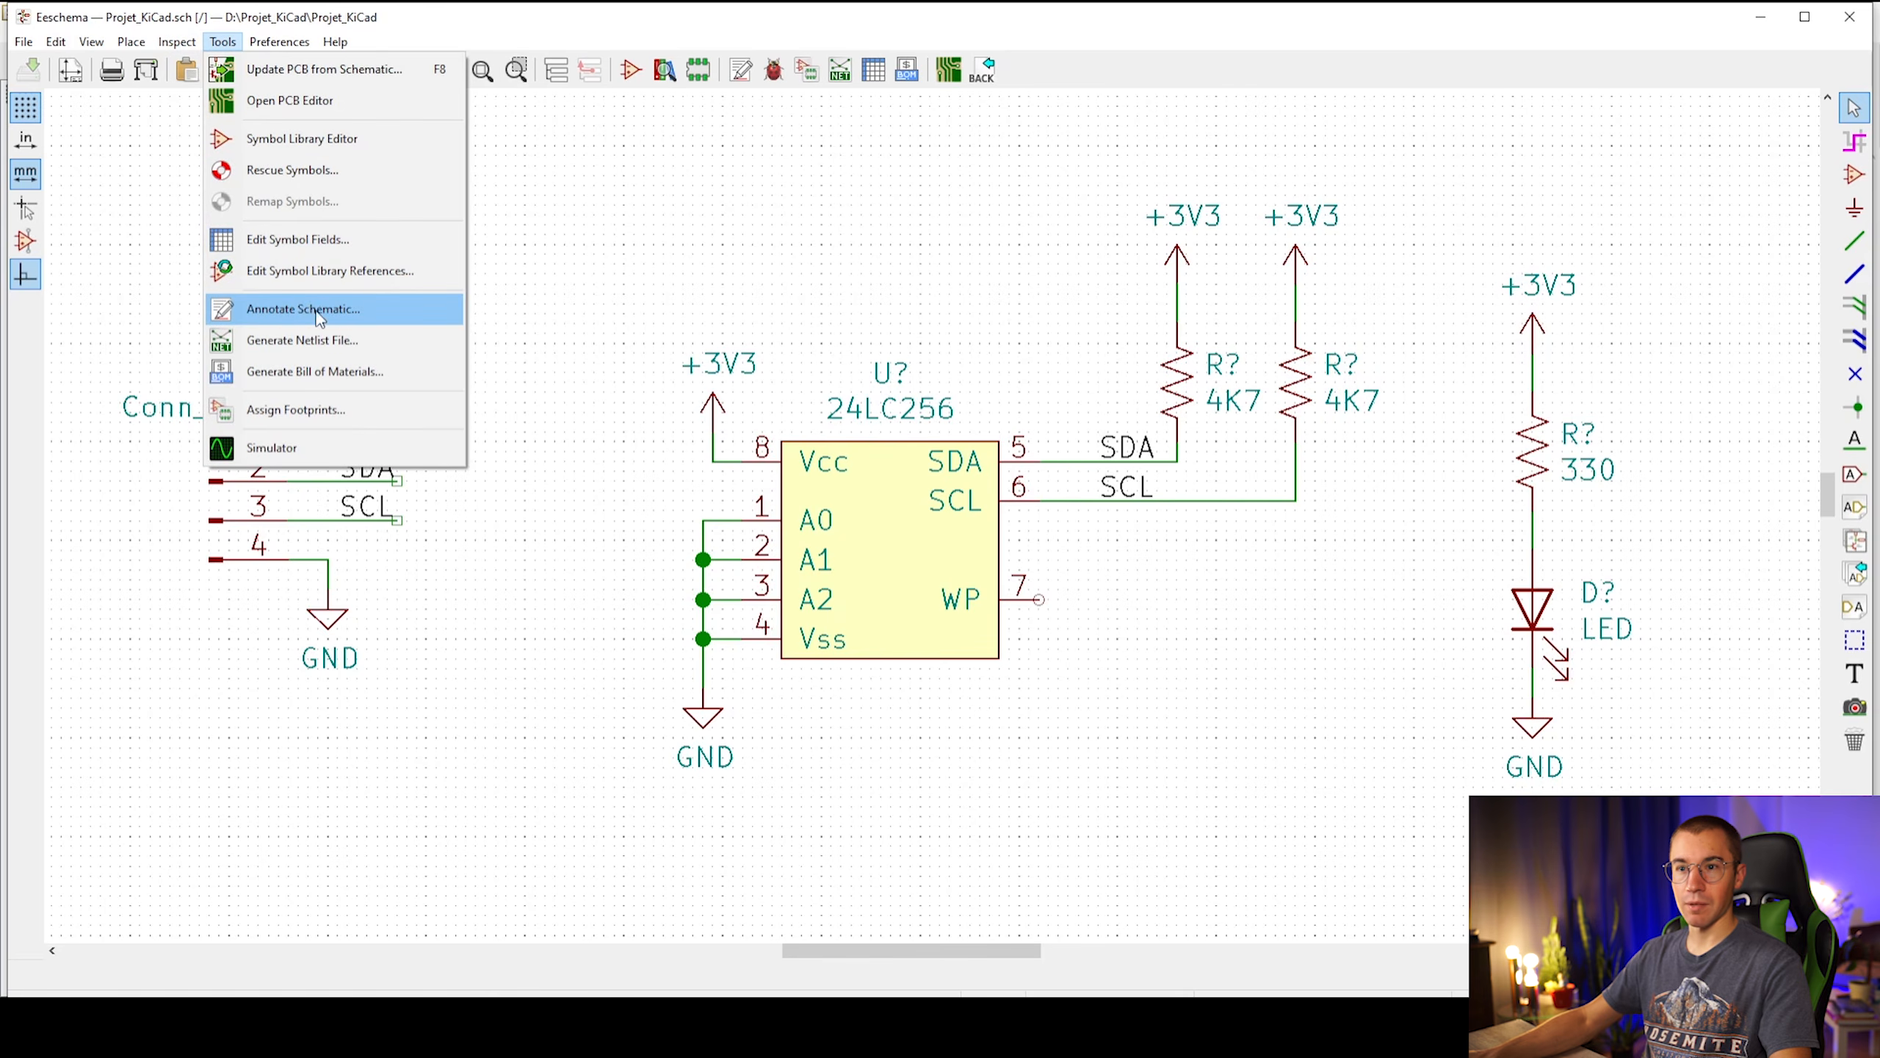
click(341, 309)
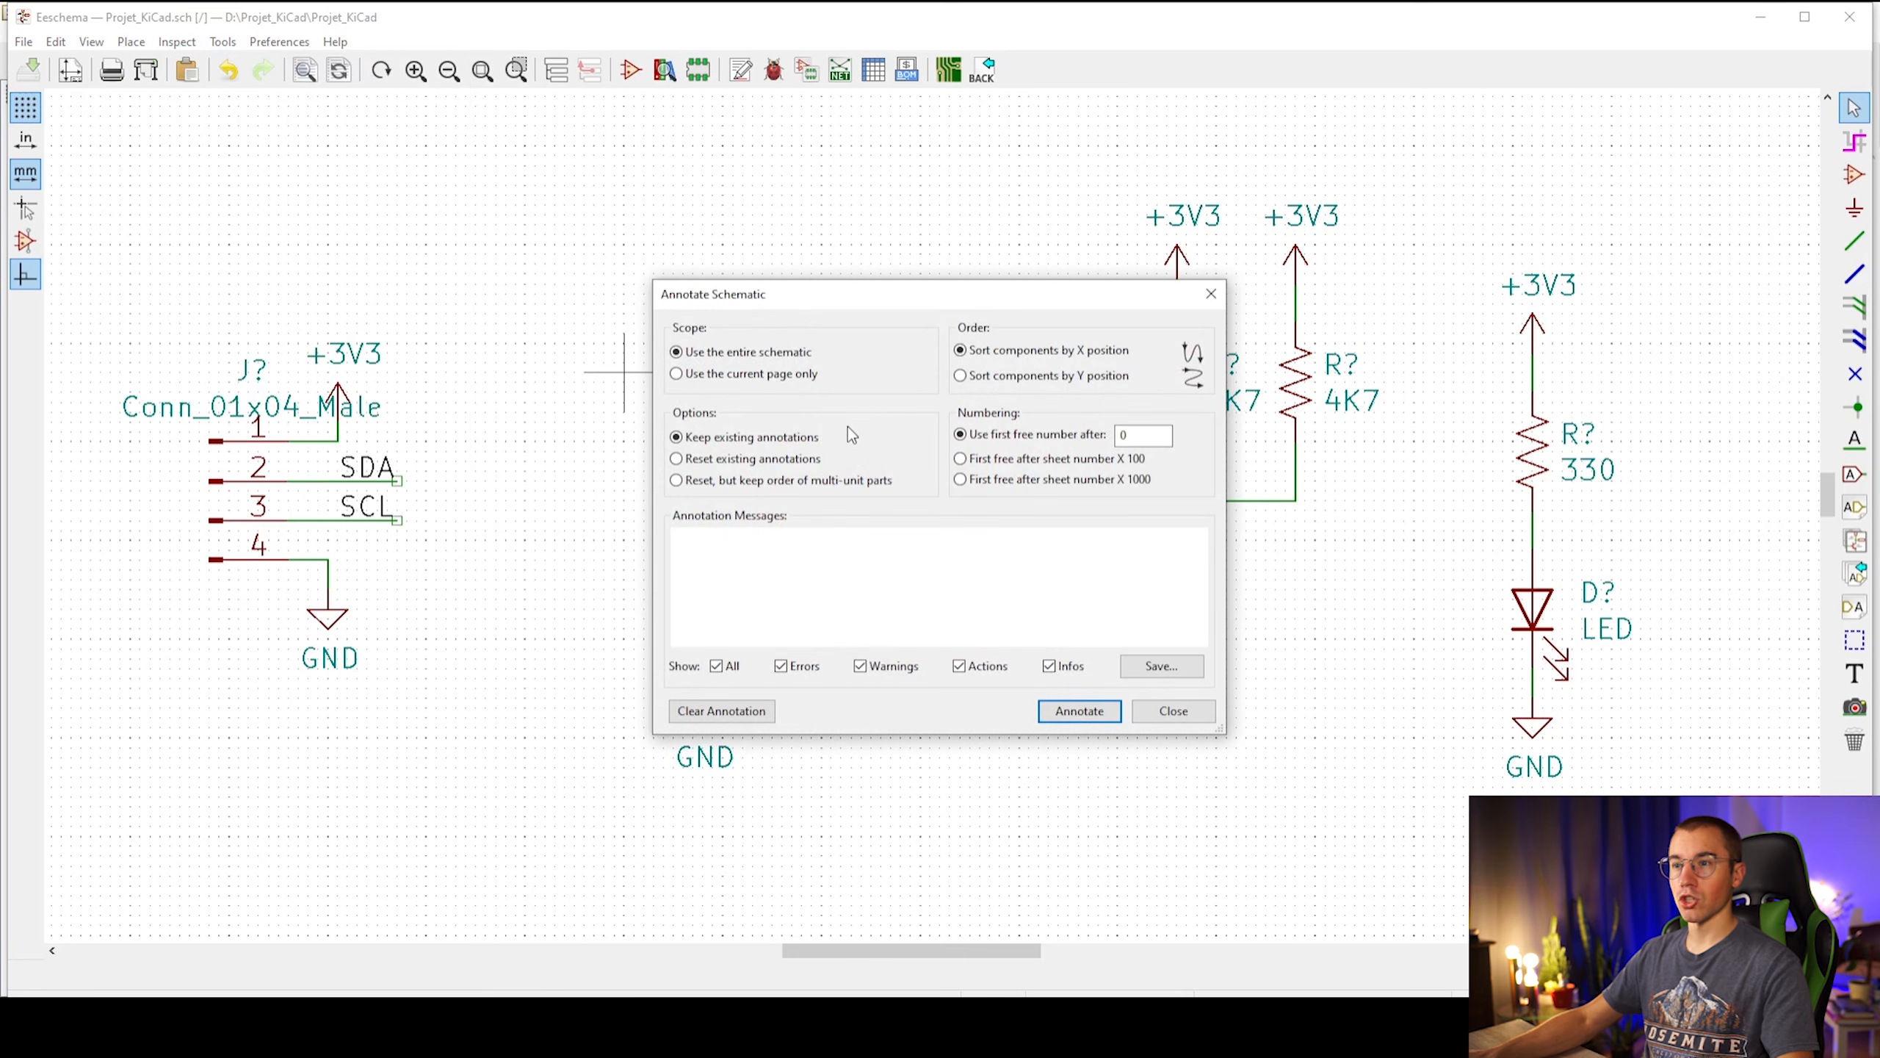
click(1071, 715)
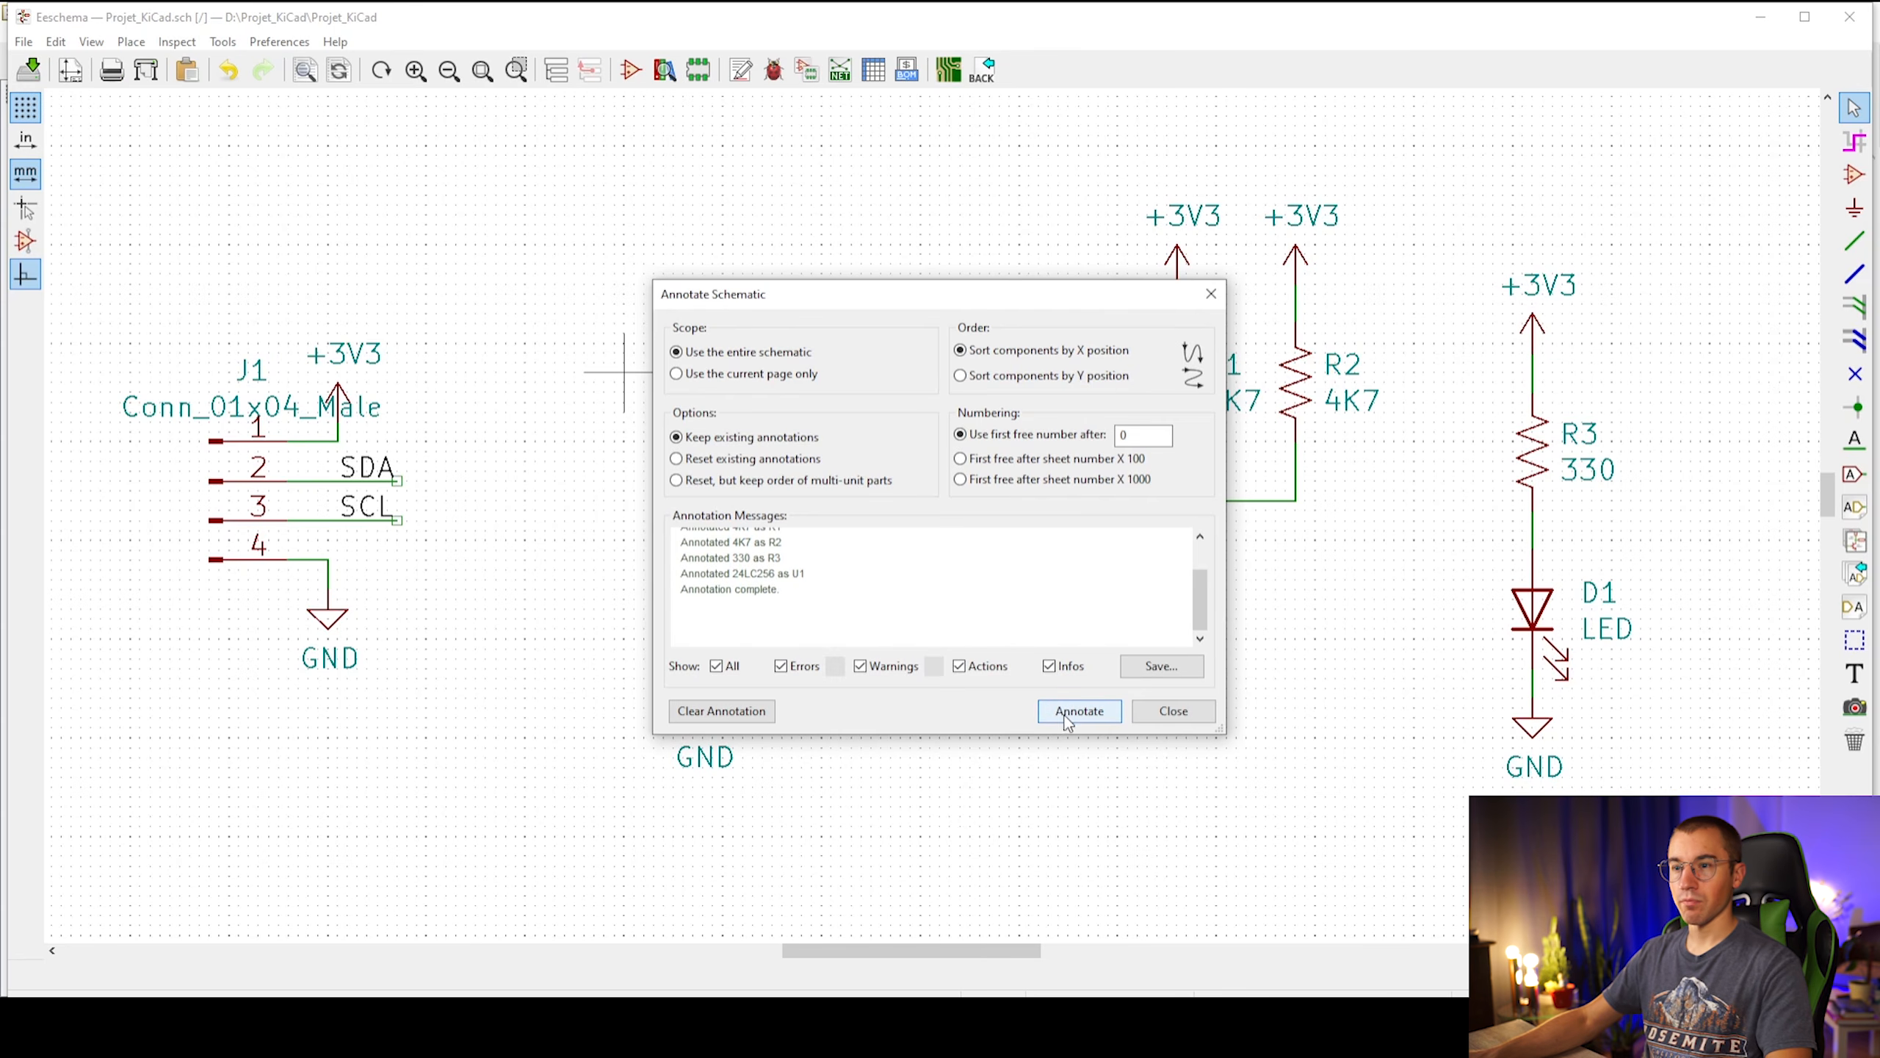
click(1134, 714)
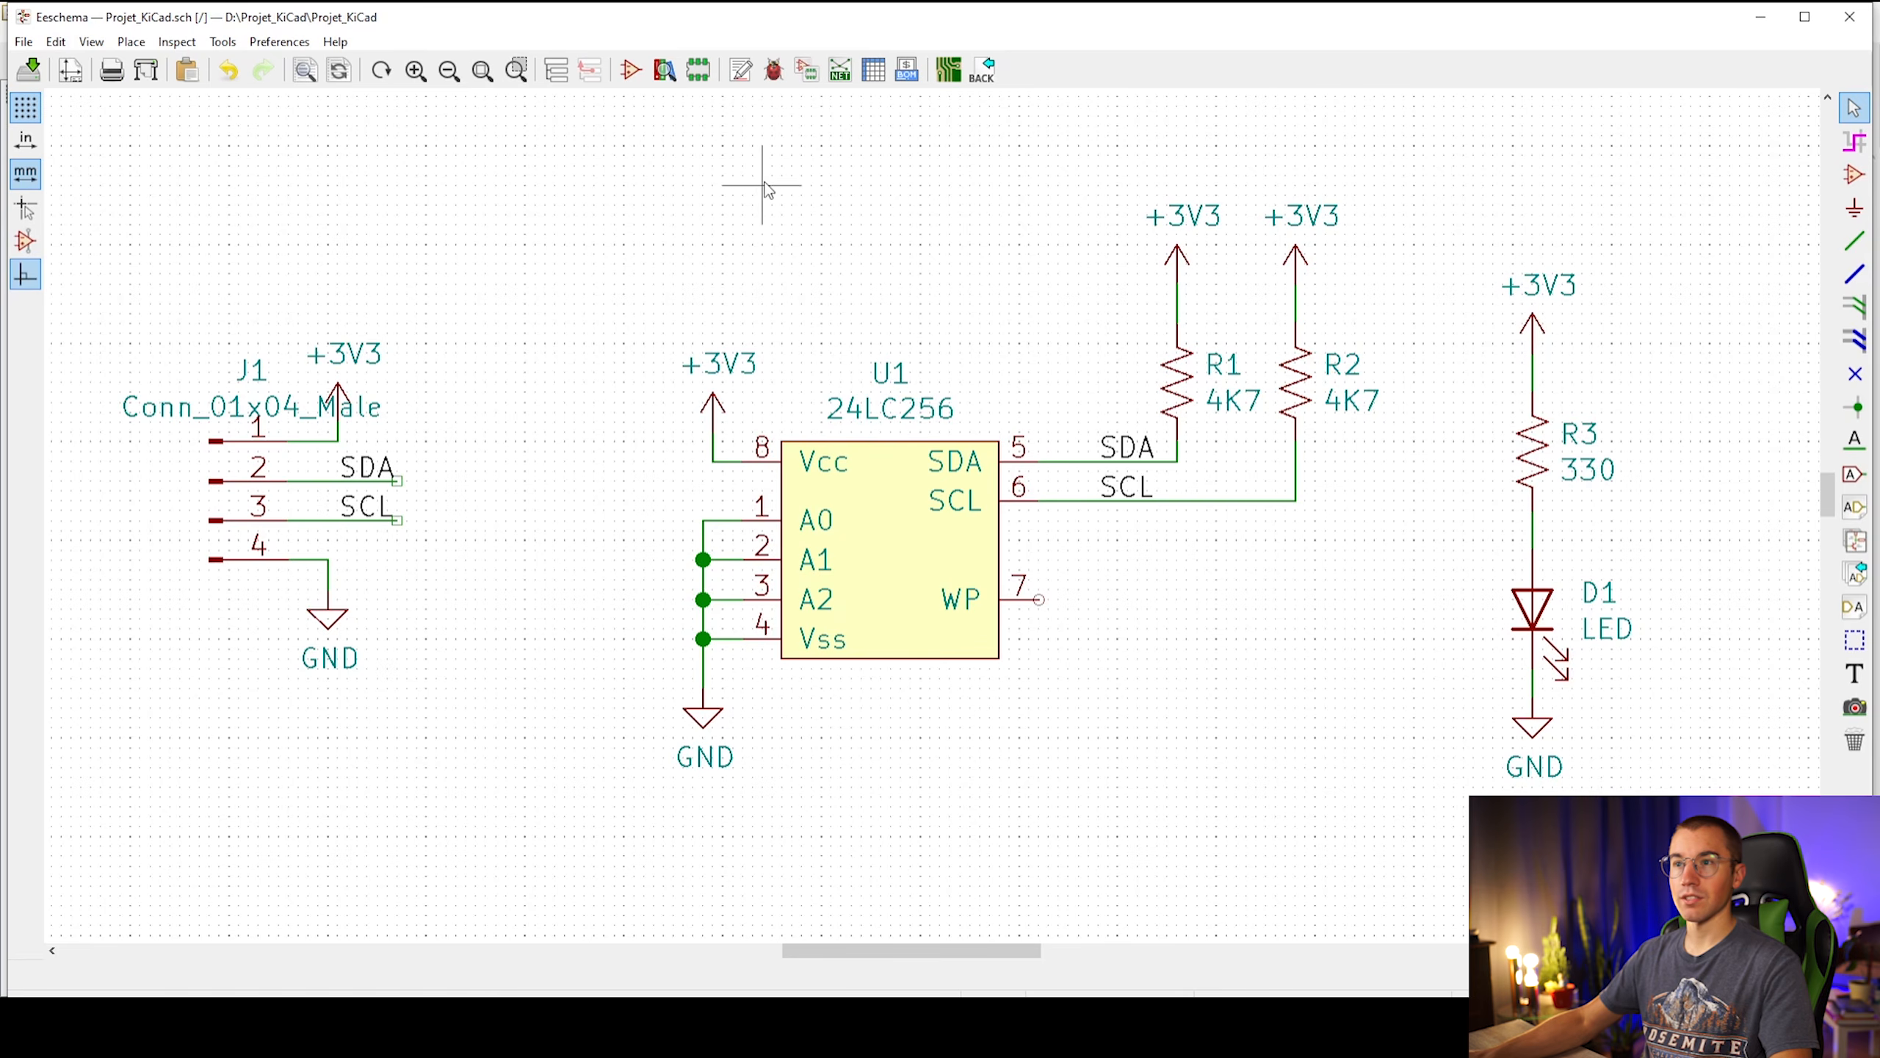
click(184, 42)
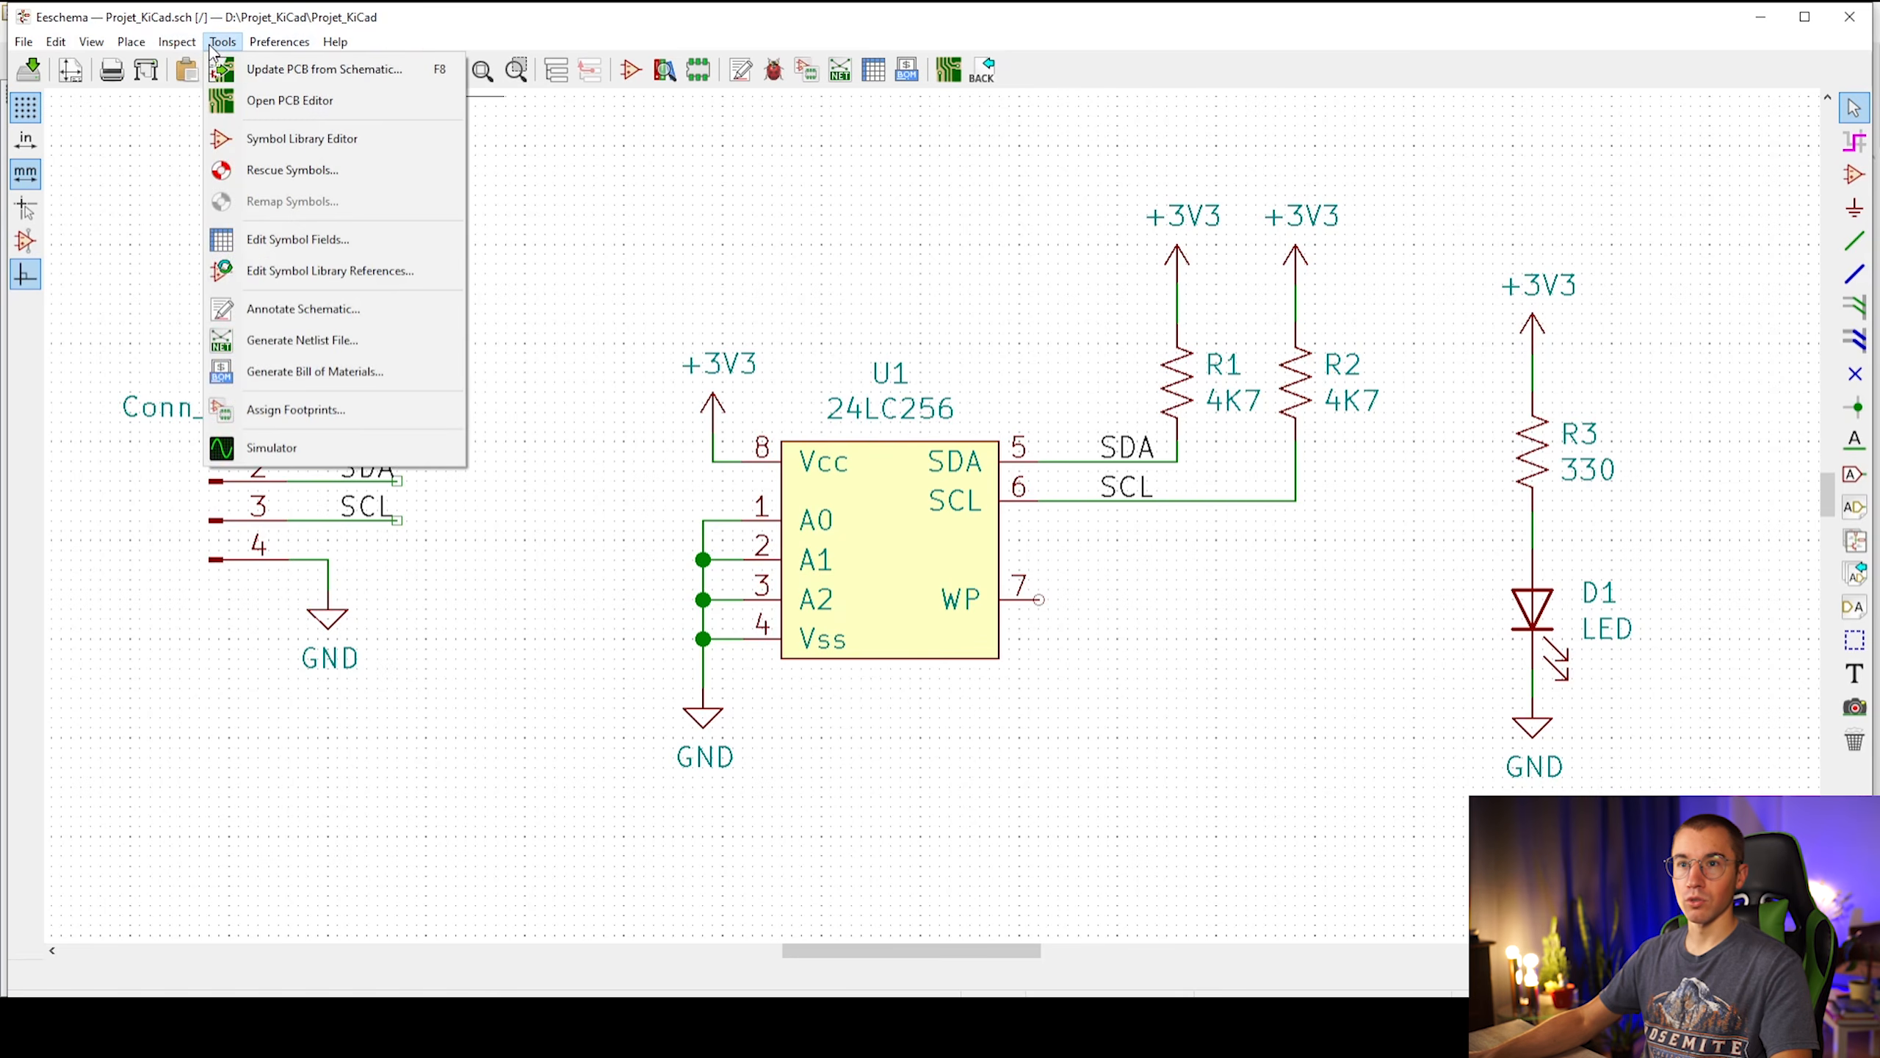
click(613, 243)
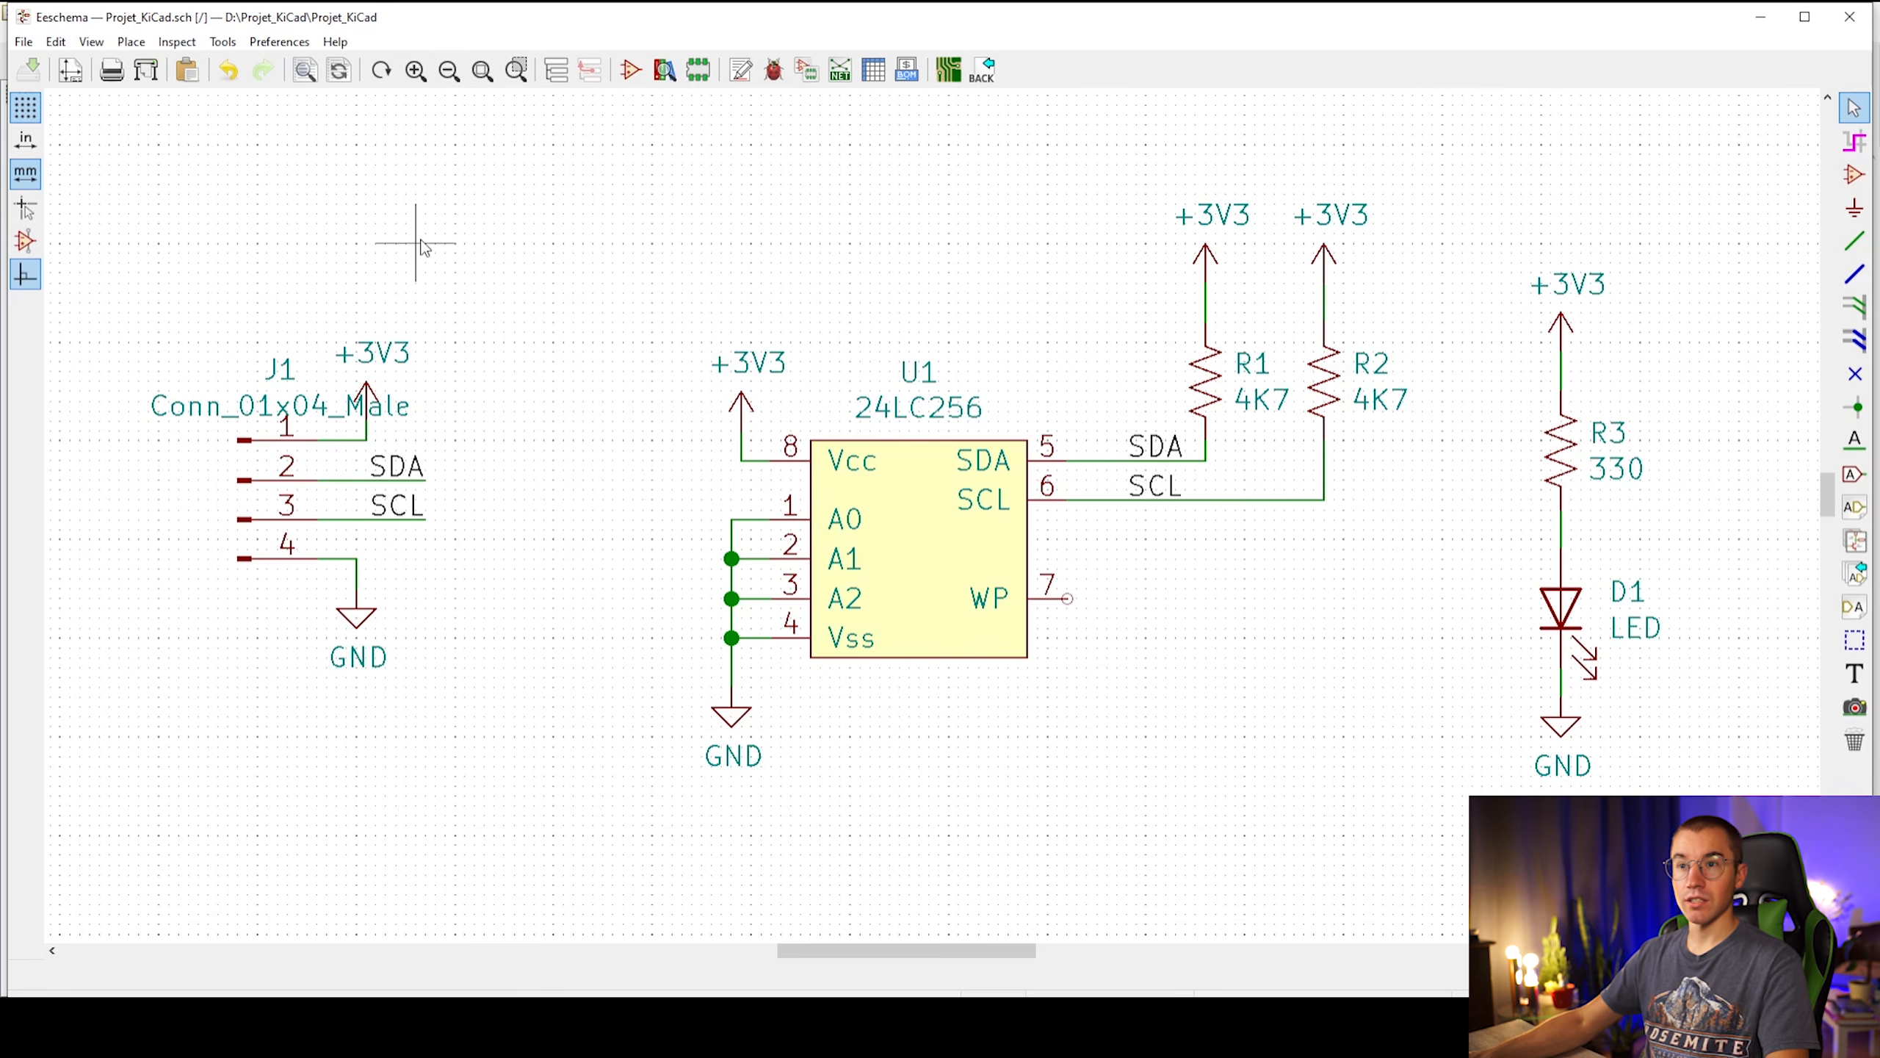
Assign the LED_0603_1608Metric footprint from the LED_SMD library to D1 in the symbol fields table
click(223, 45)
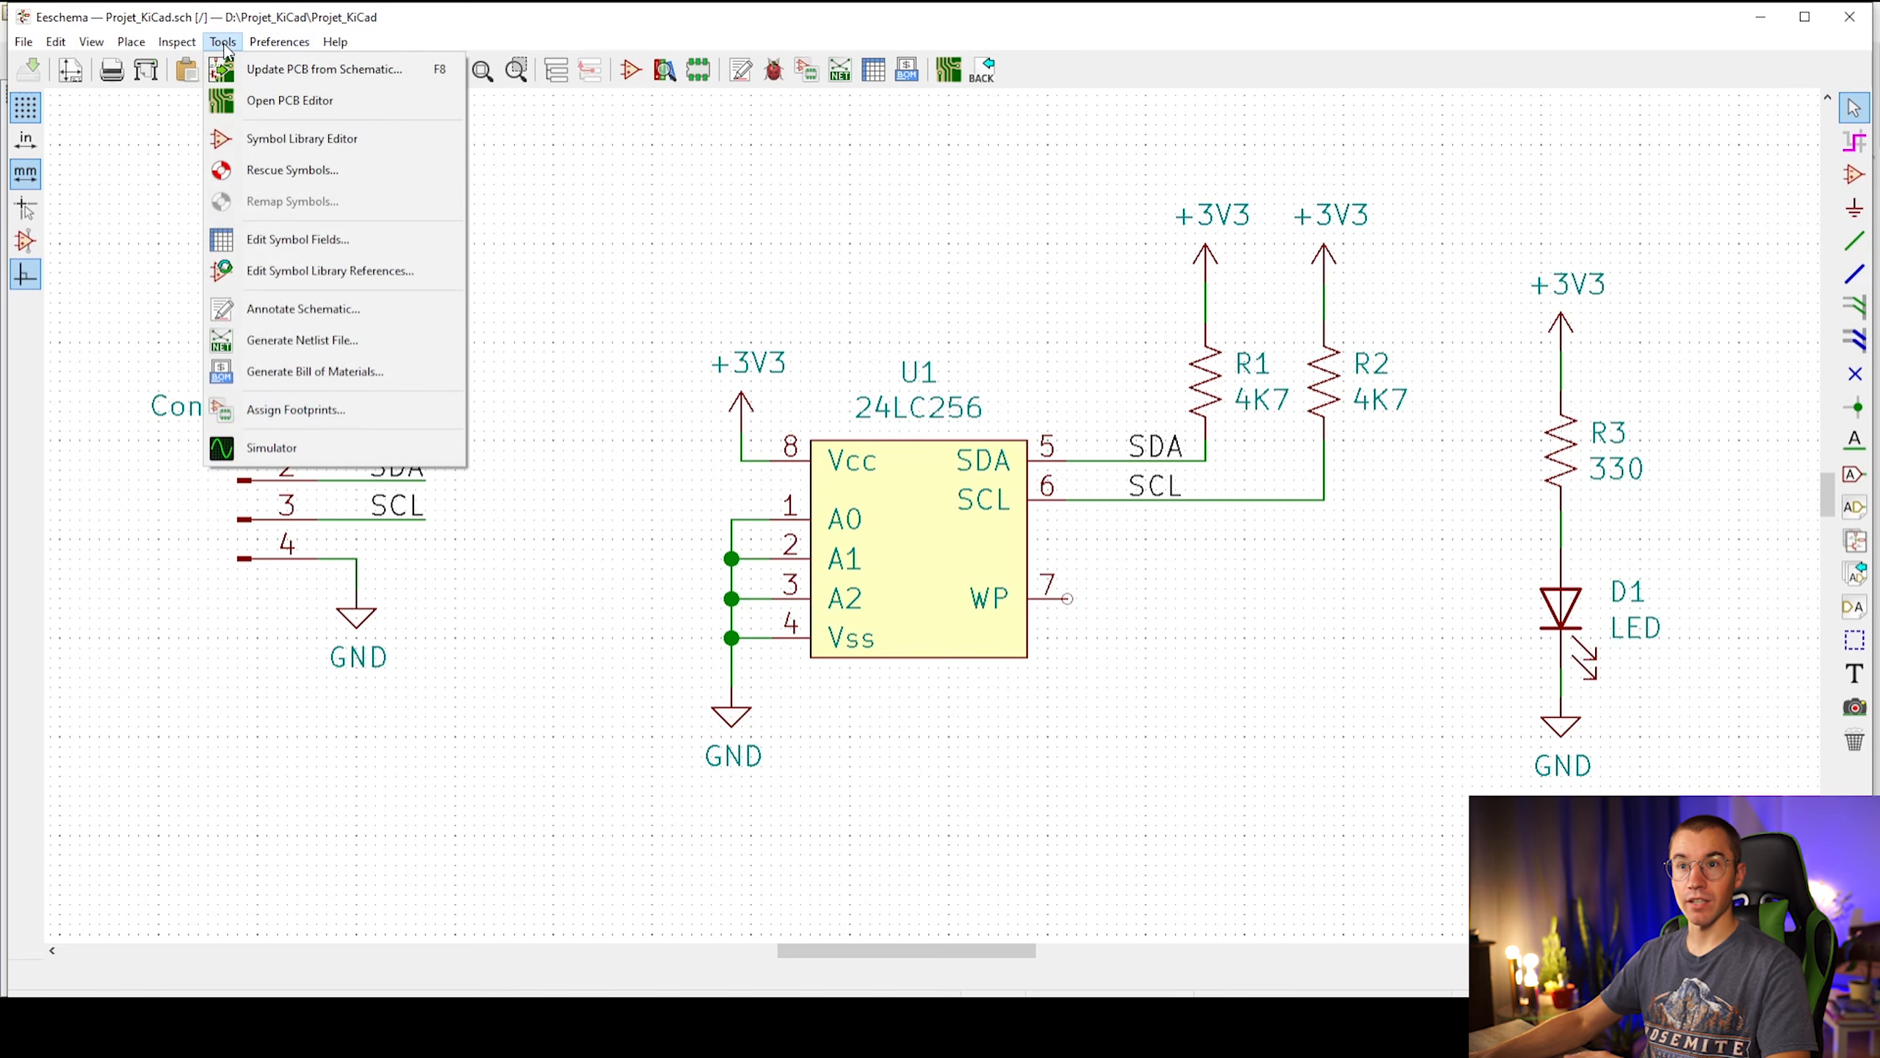
click(345, 245)
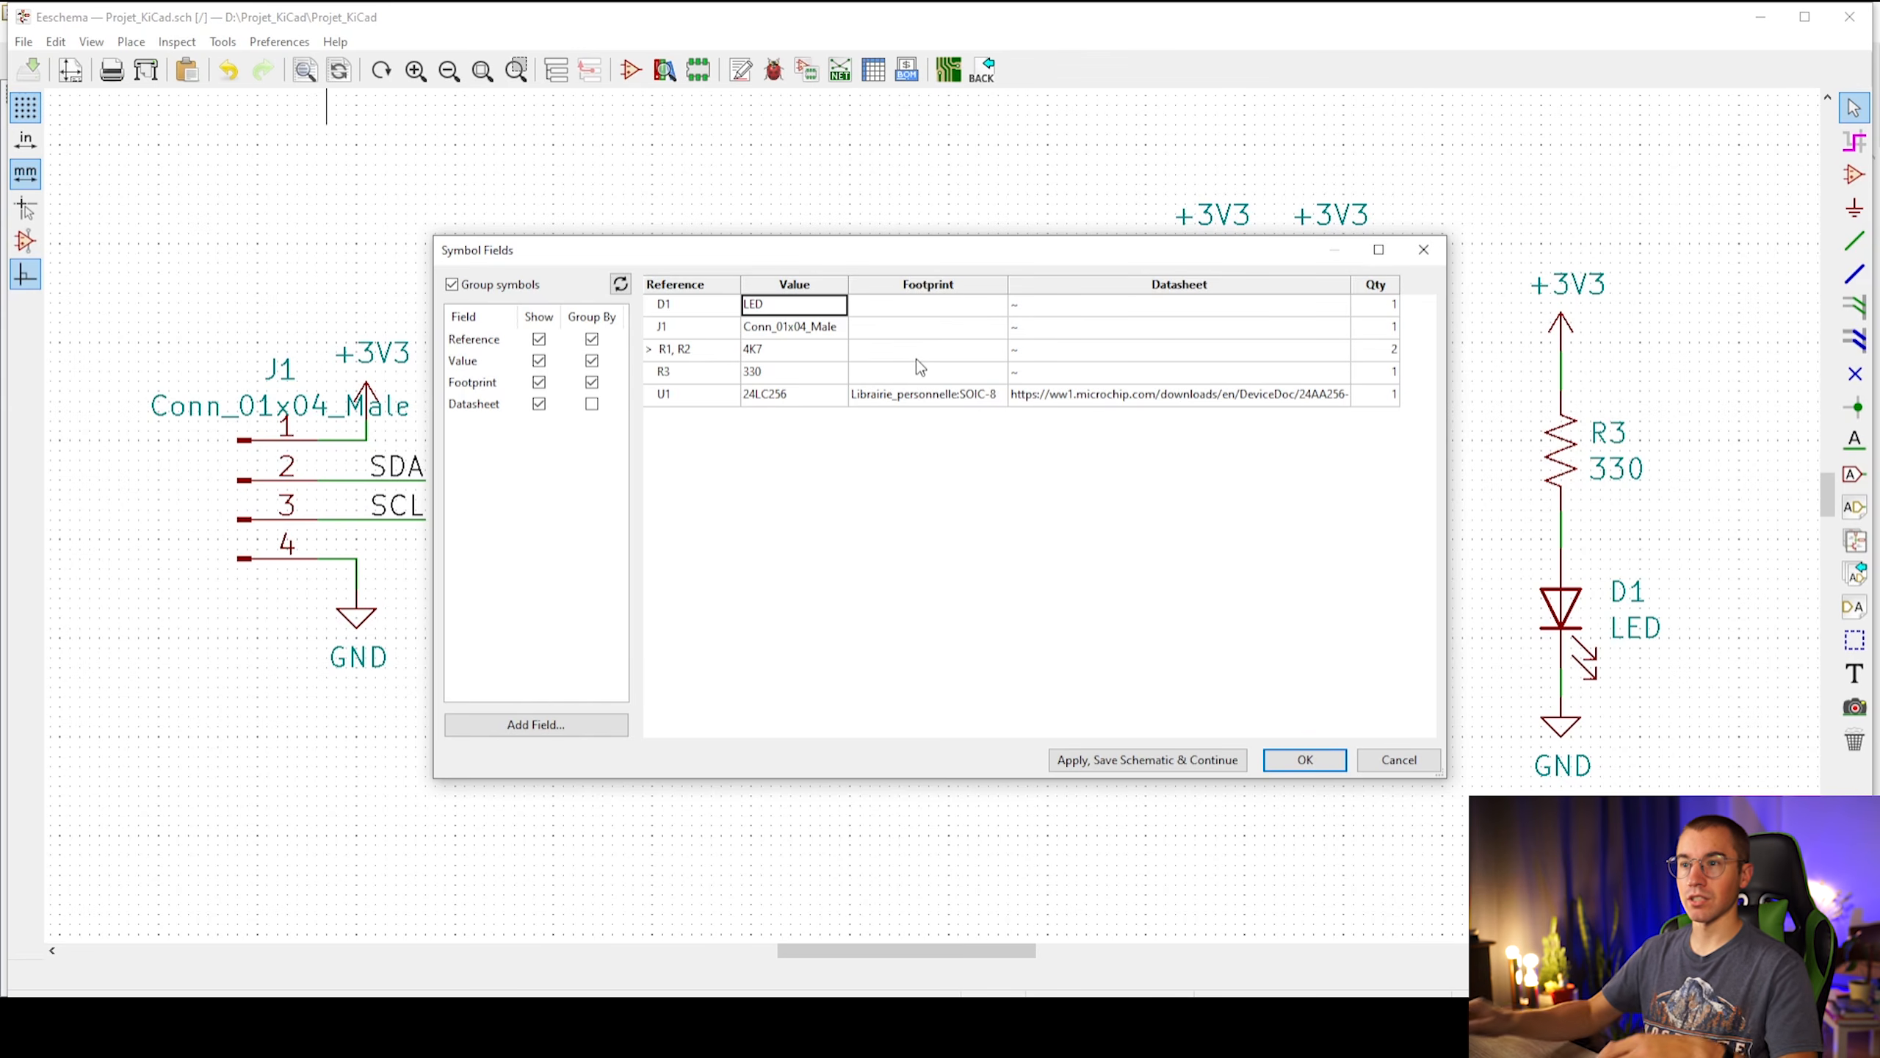
click(937, 312)
click(996, 305)
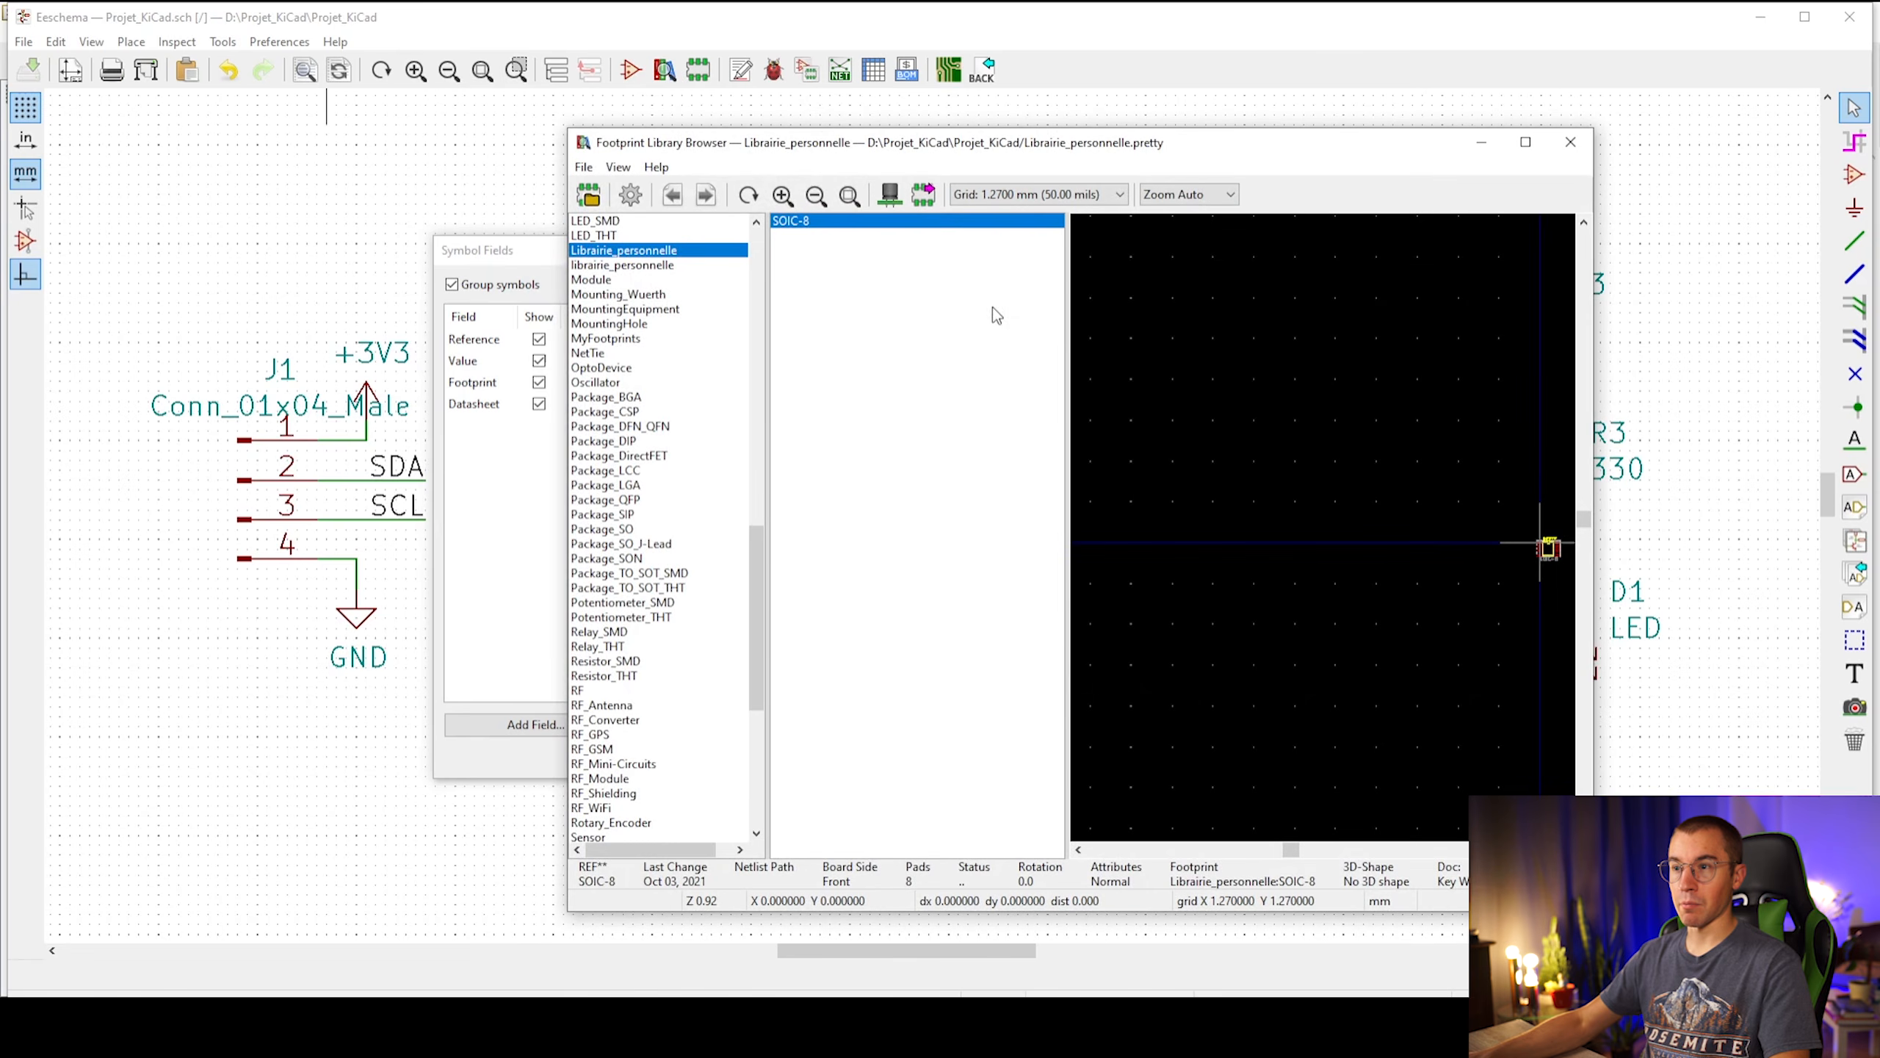
scroll(724, 457, up, 5)
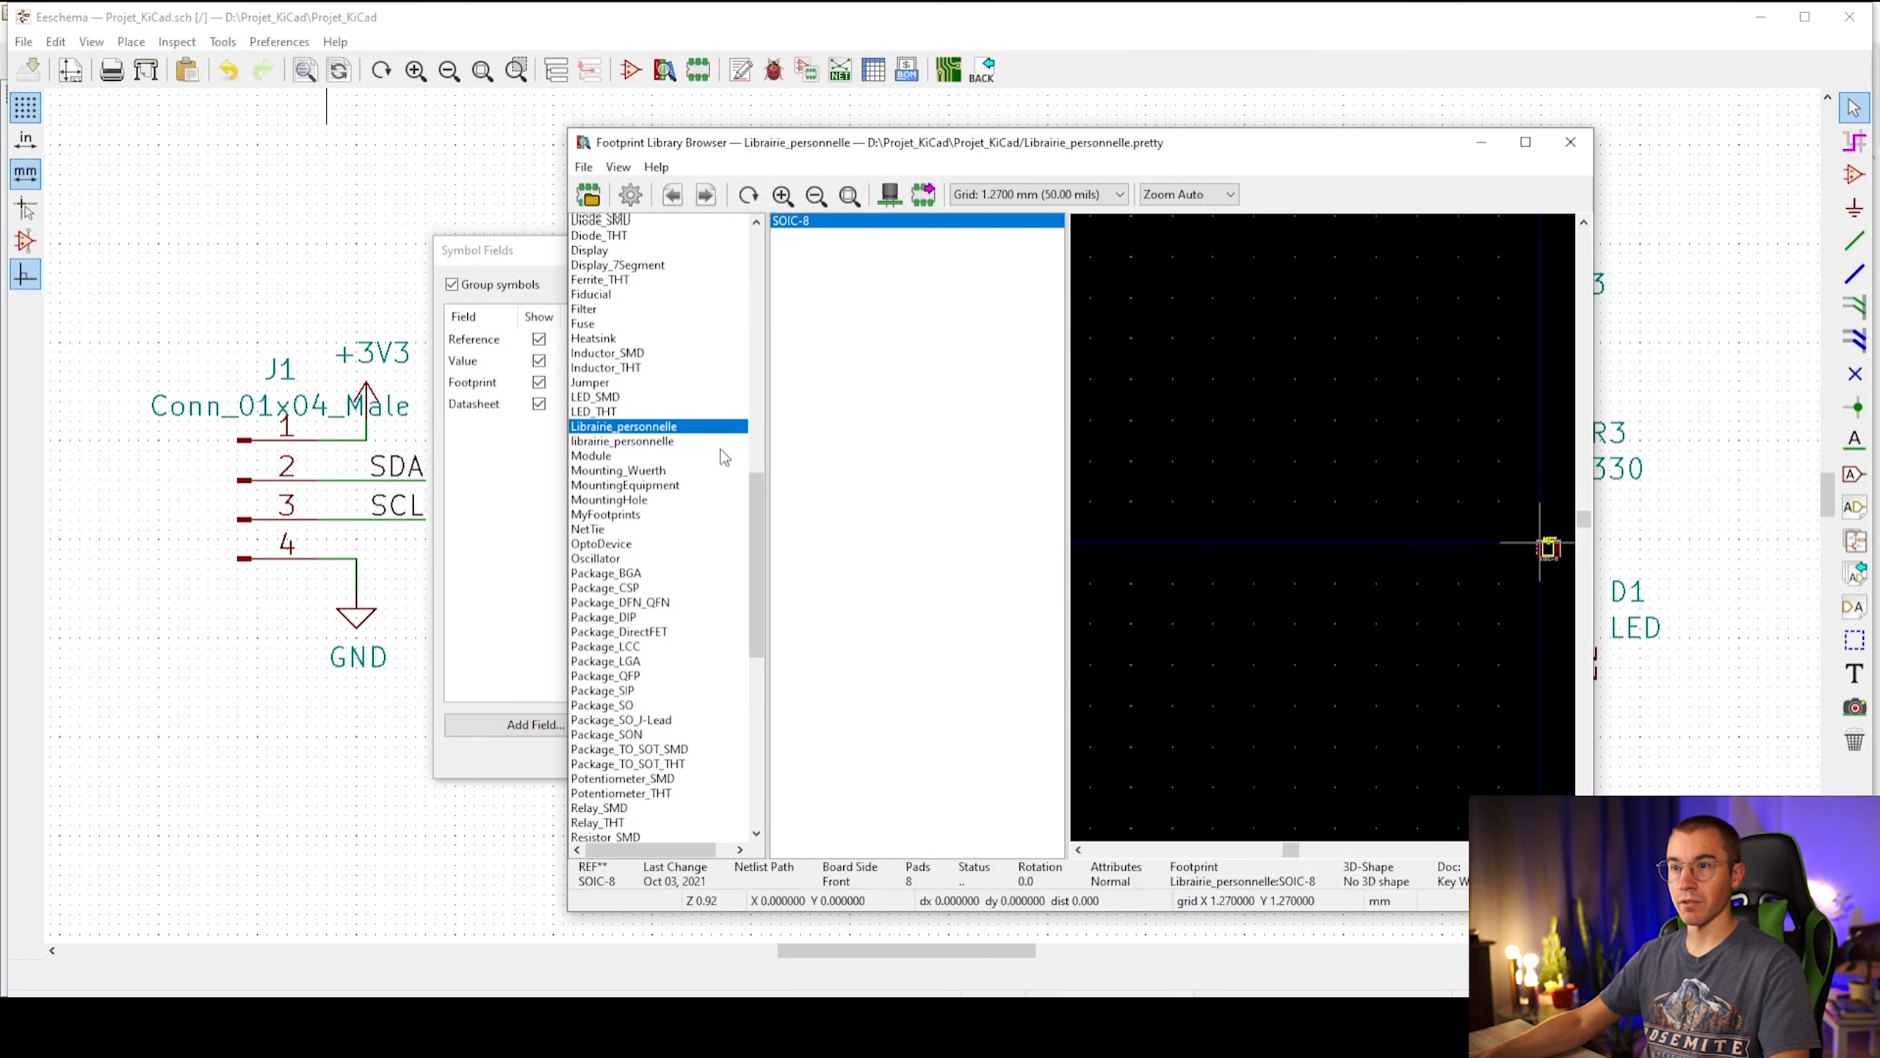
click(636, 396)
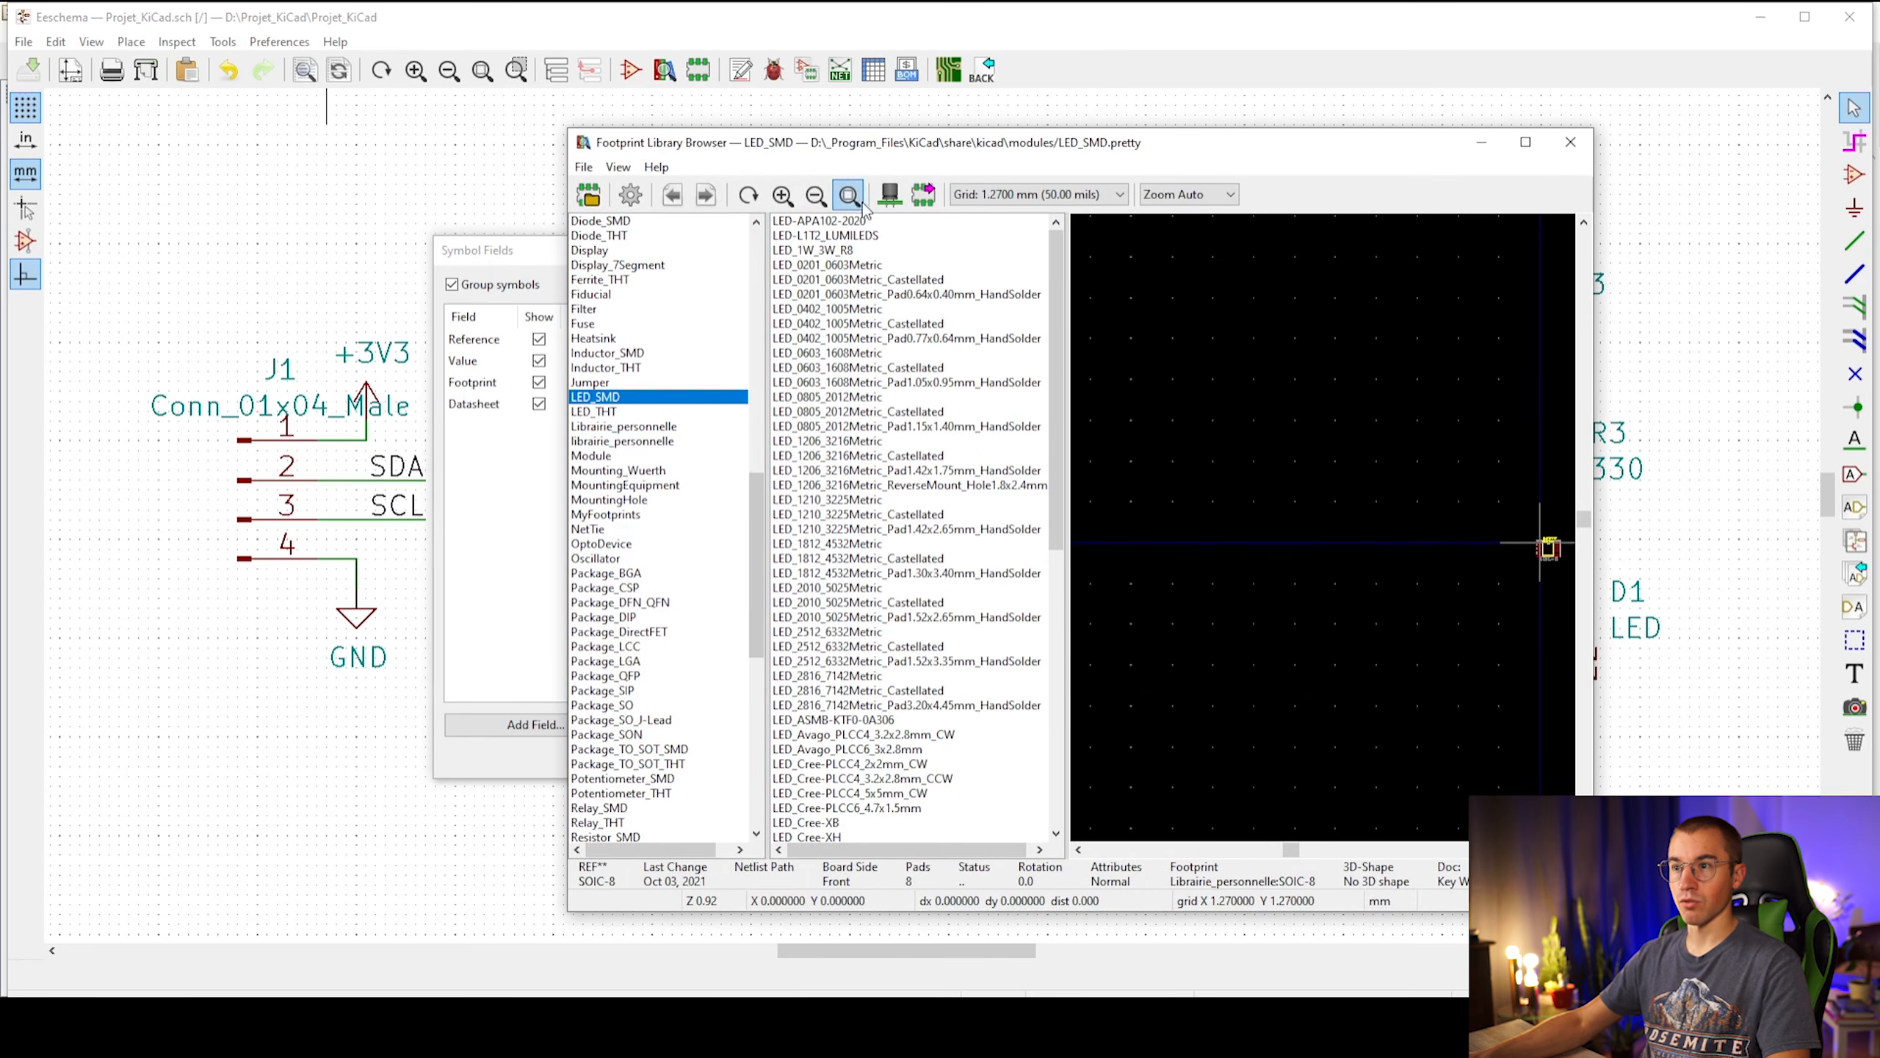
click(836, 397)
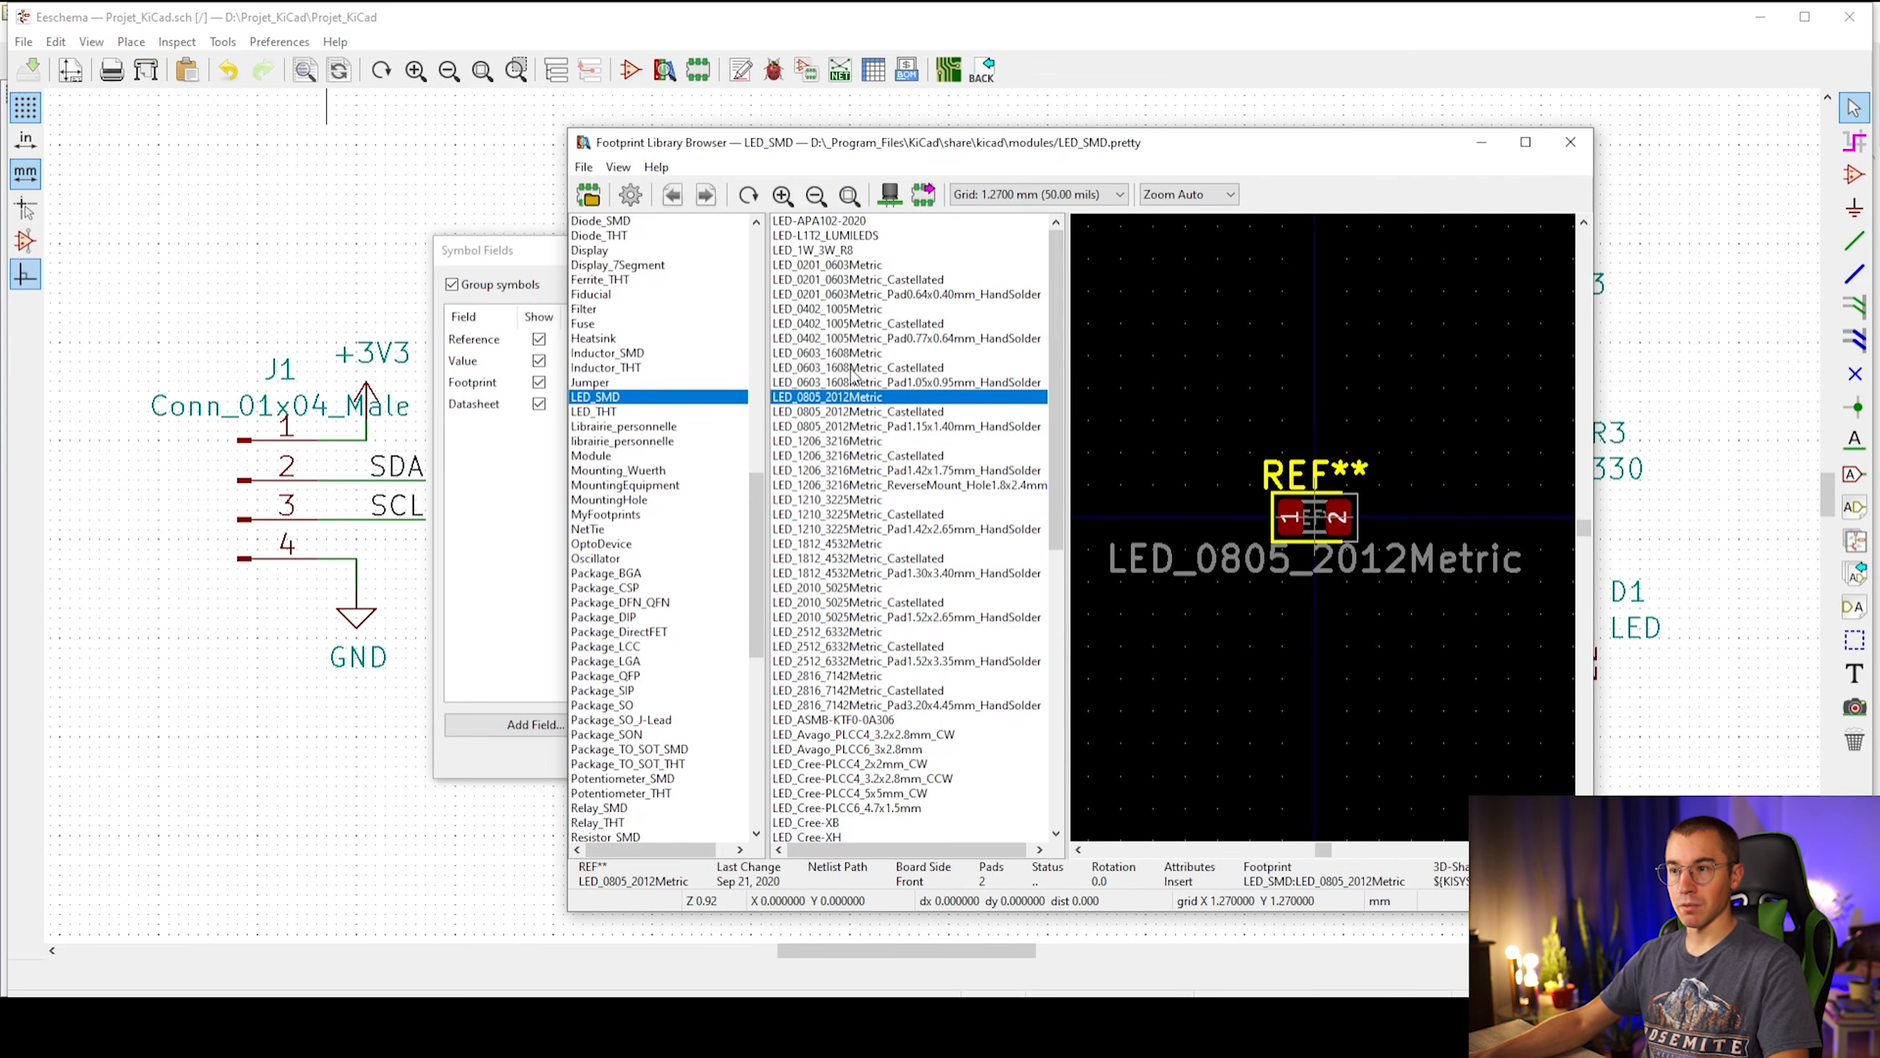
click(813, 356)
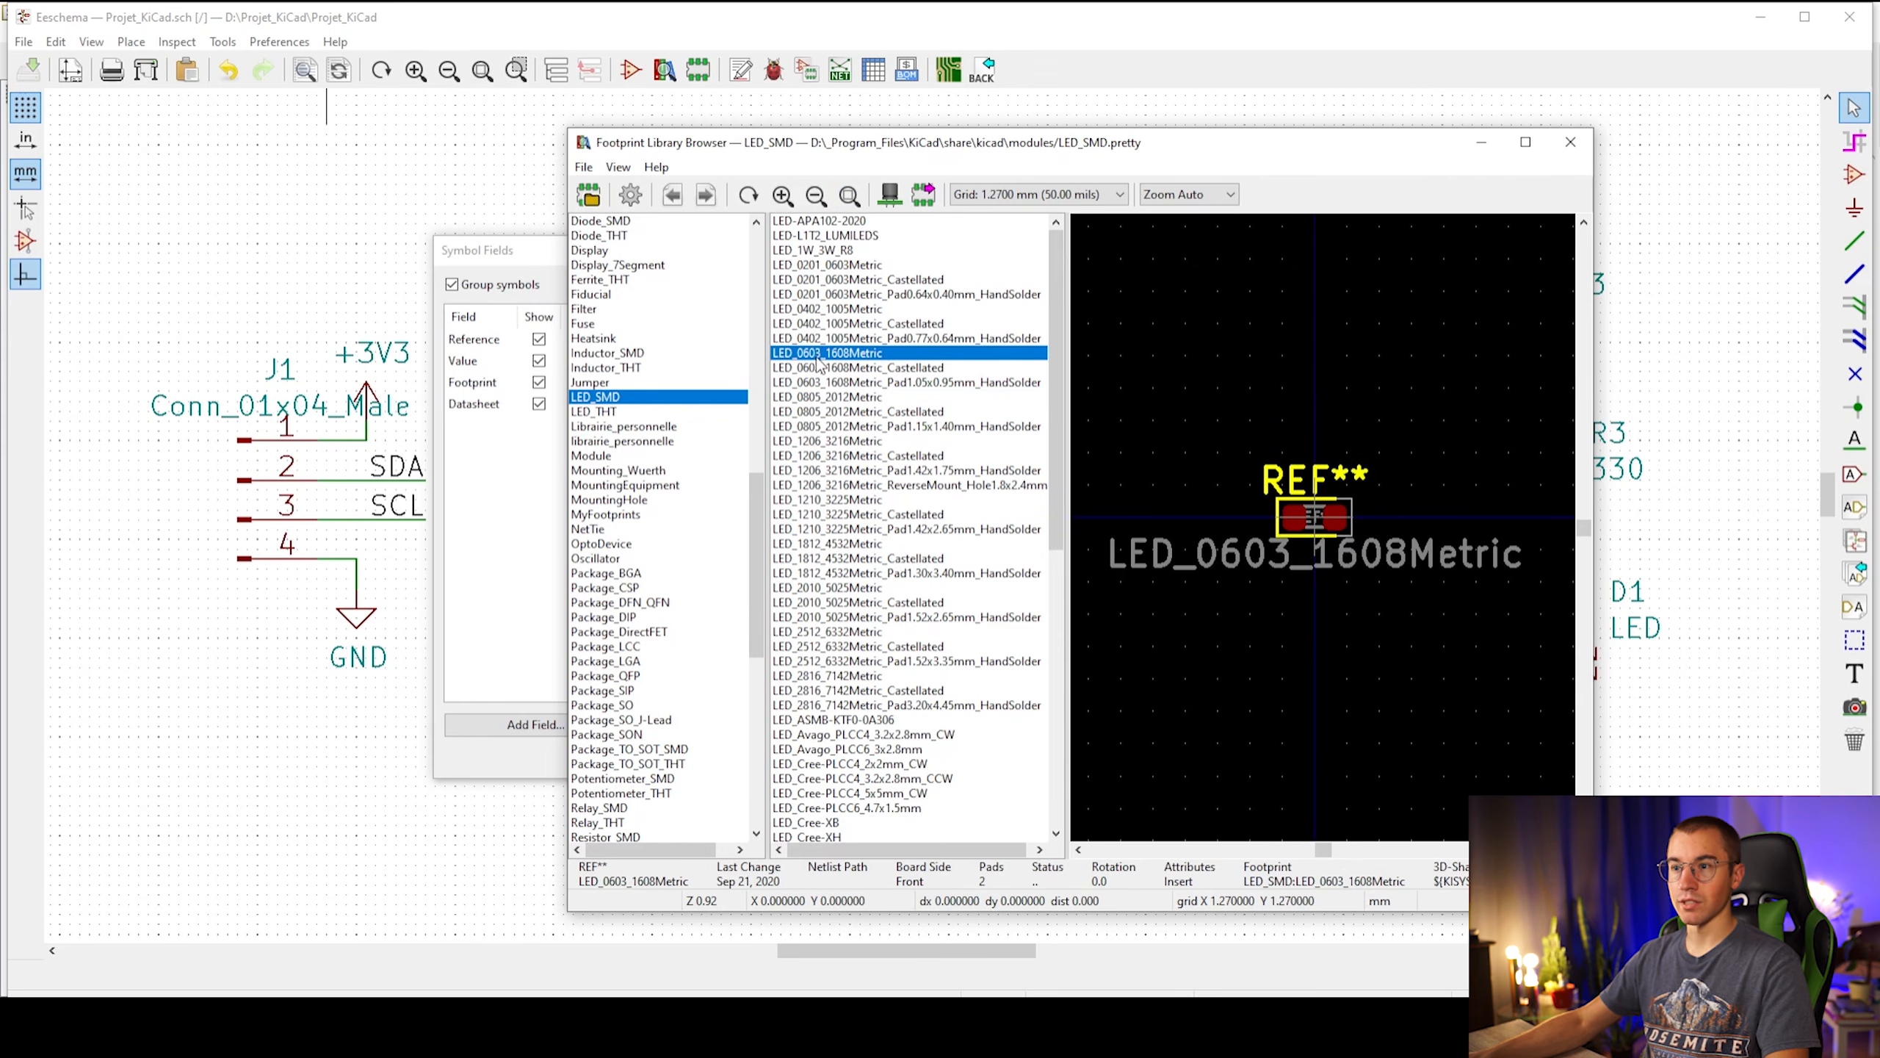
scroll(1322, 526, up, 3)
scroll(1333, 539, down, 2)
scroll(1328, 526, up, 4)
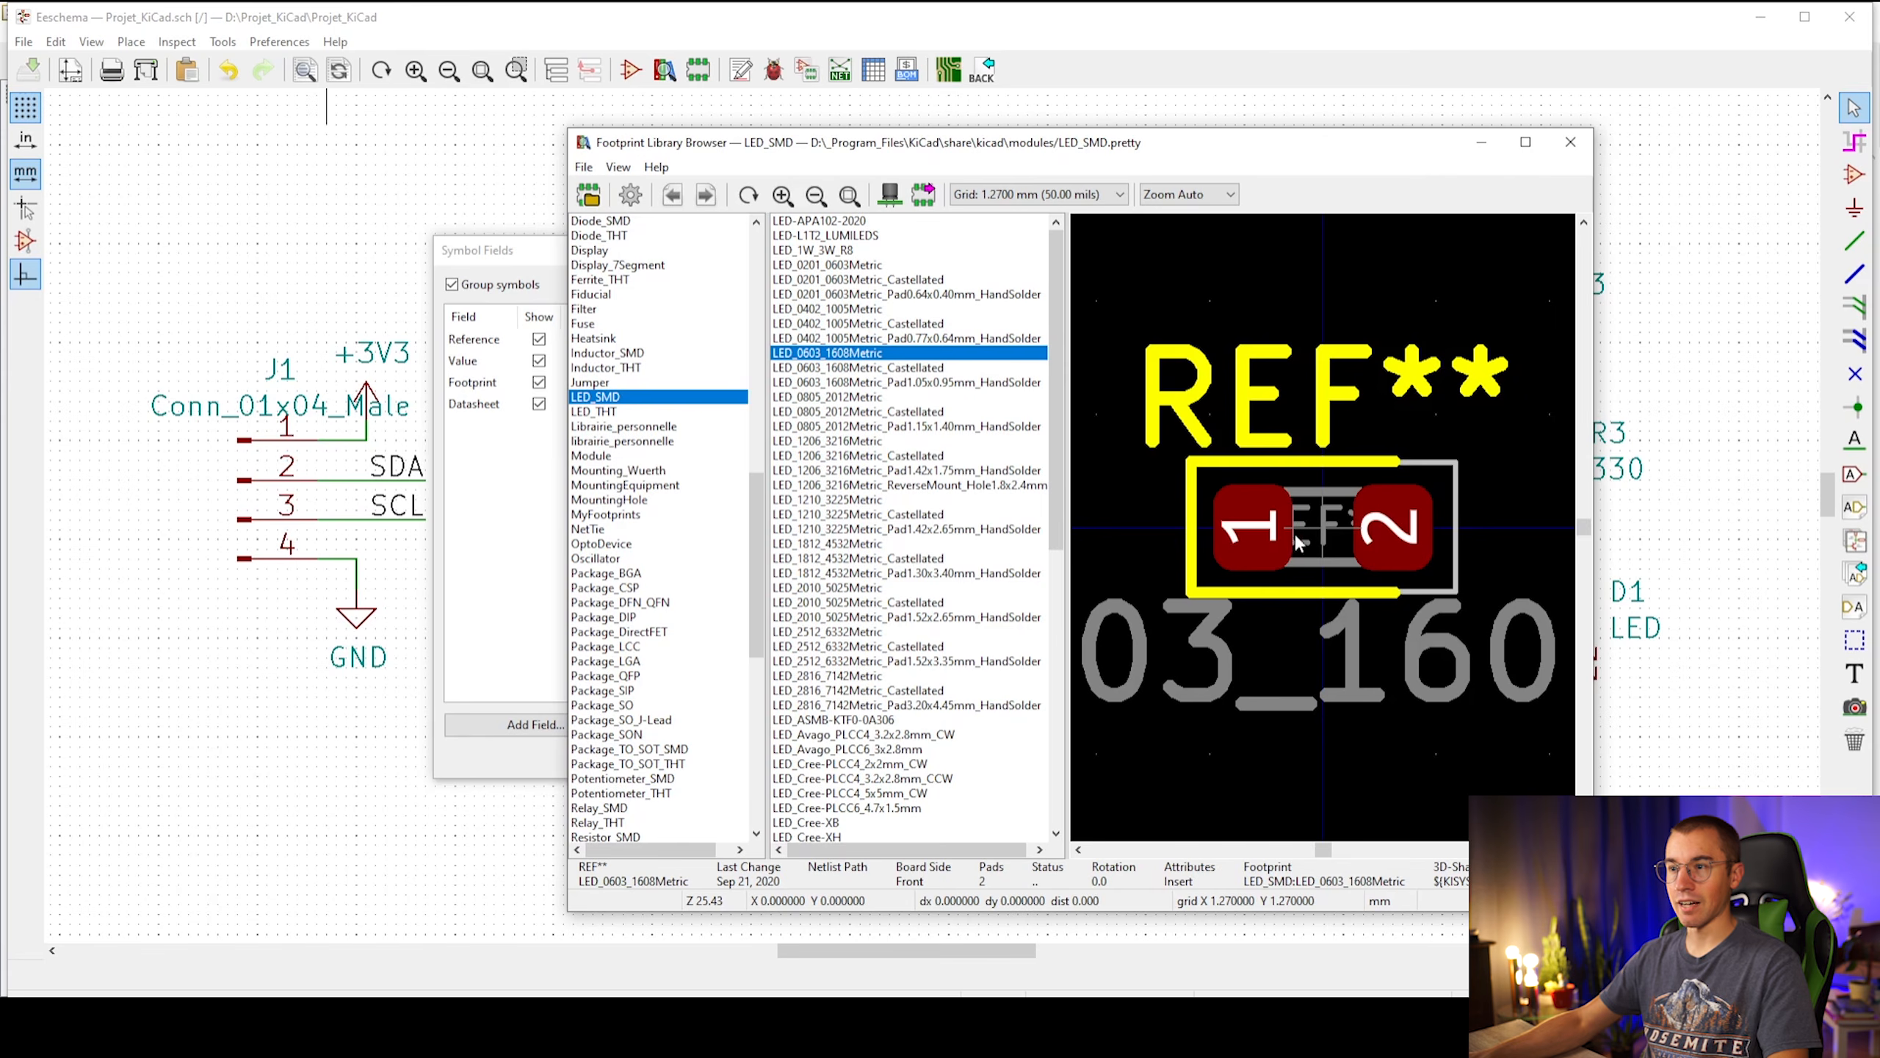
double_click(864, 359)
Assign the R_0603_1608Metric footprint from the Resistor_SMD library to R3 in the symbol fields table
click(929, 327)
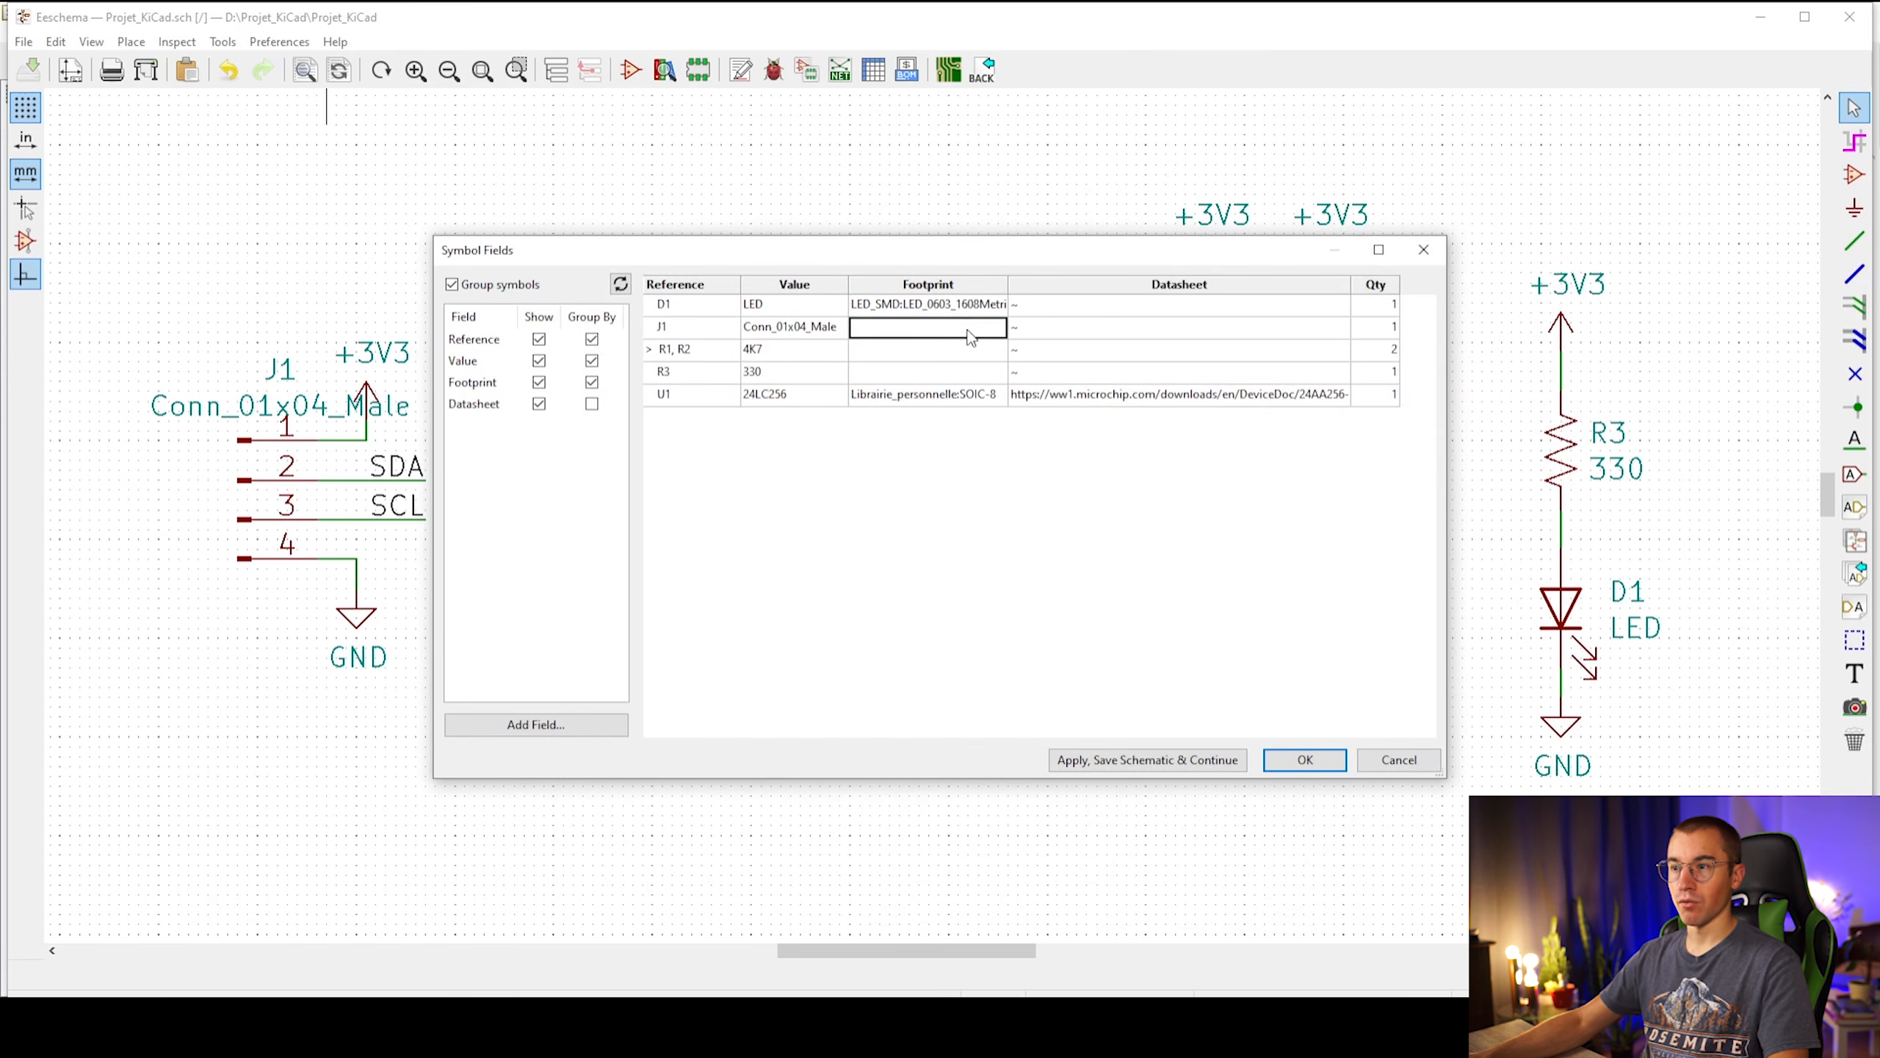
click(908, 350)
click(996, 349)
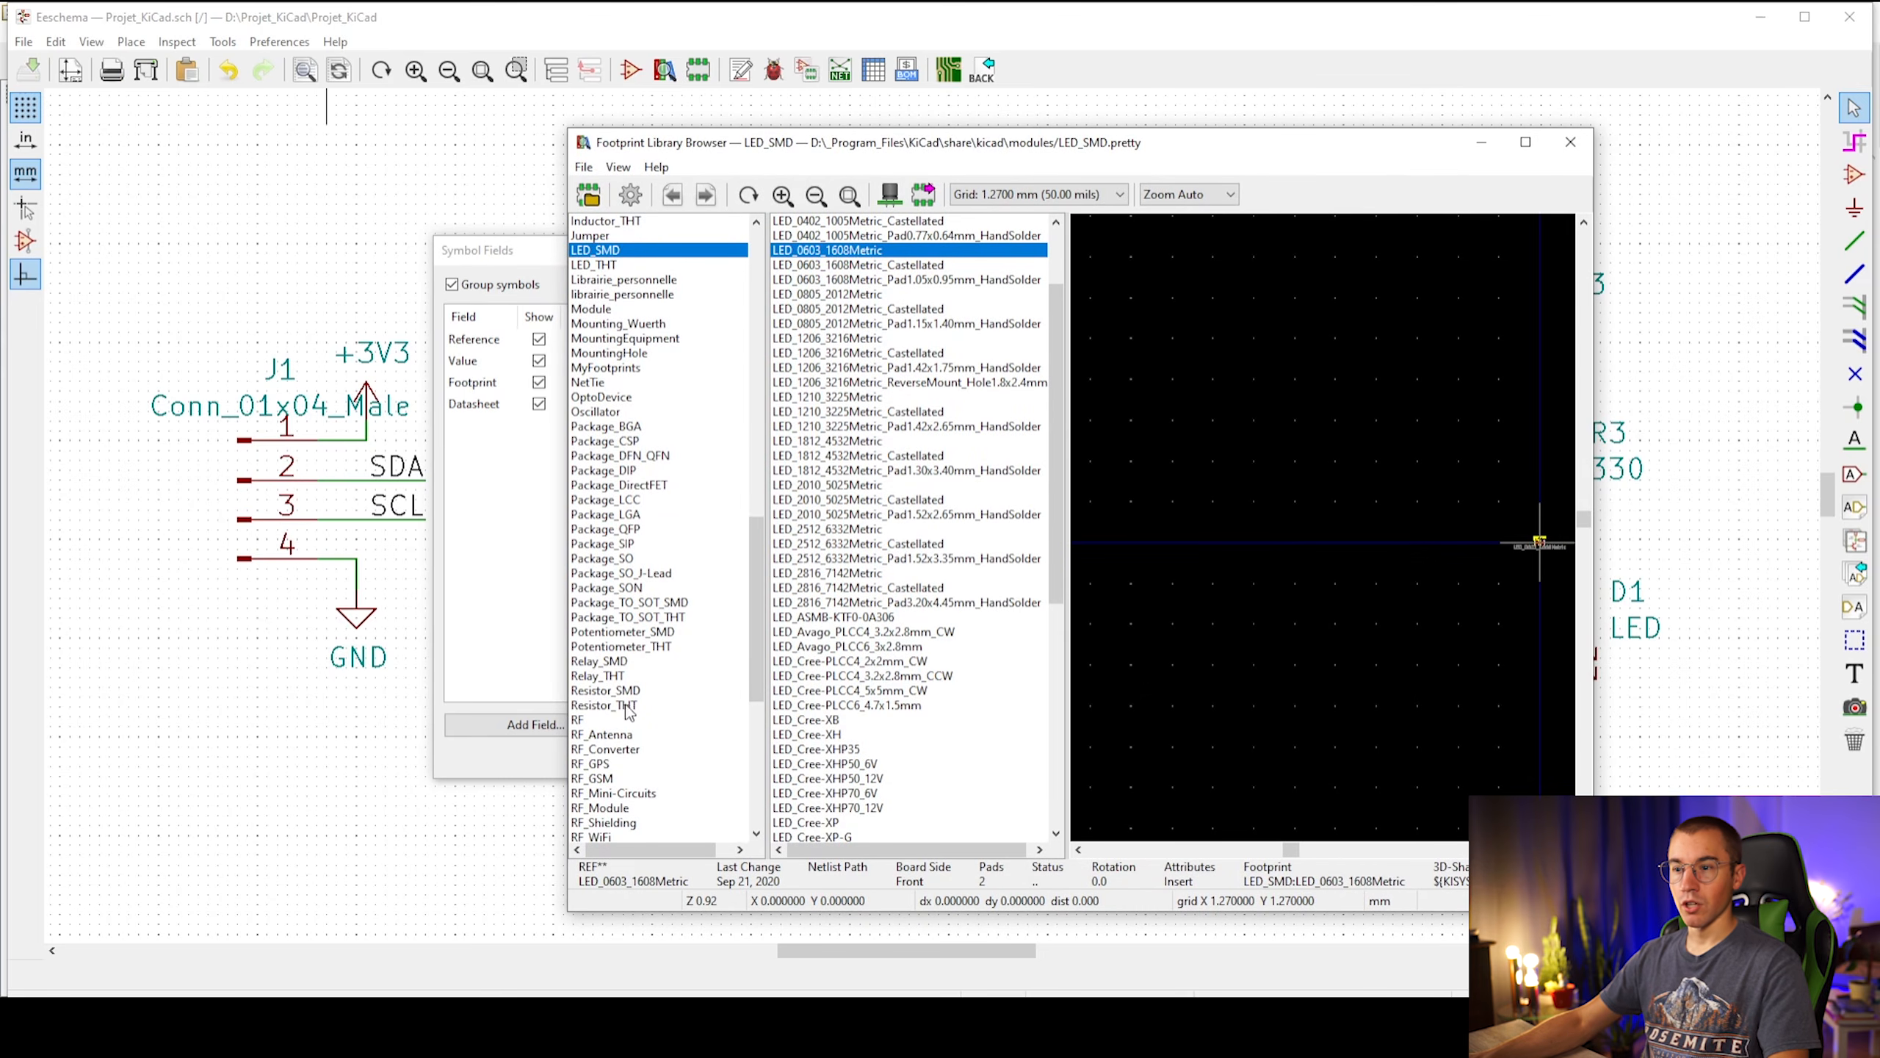
click(619, 667)
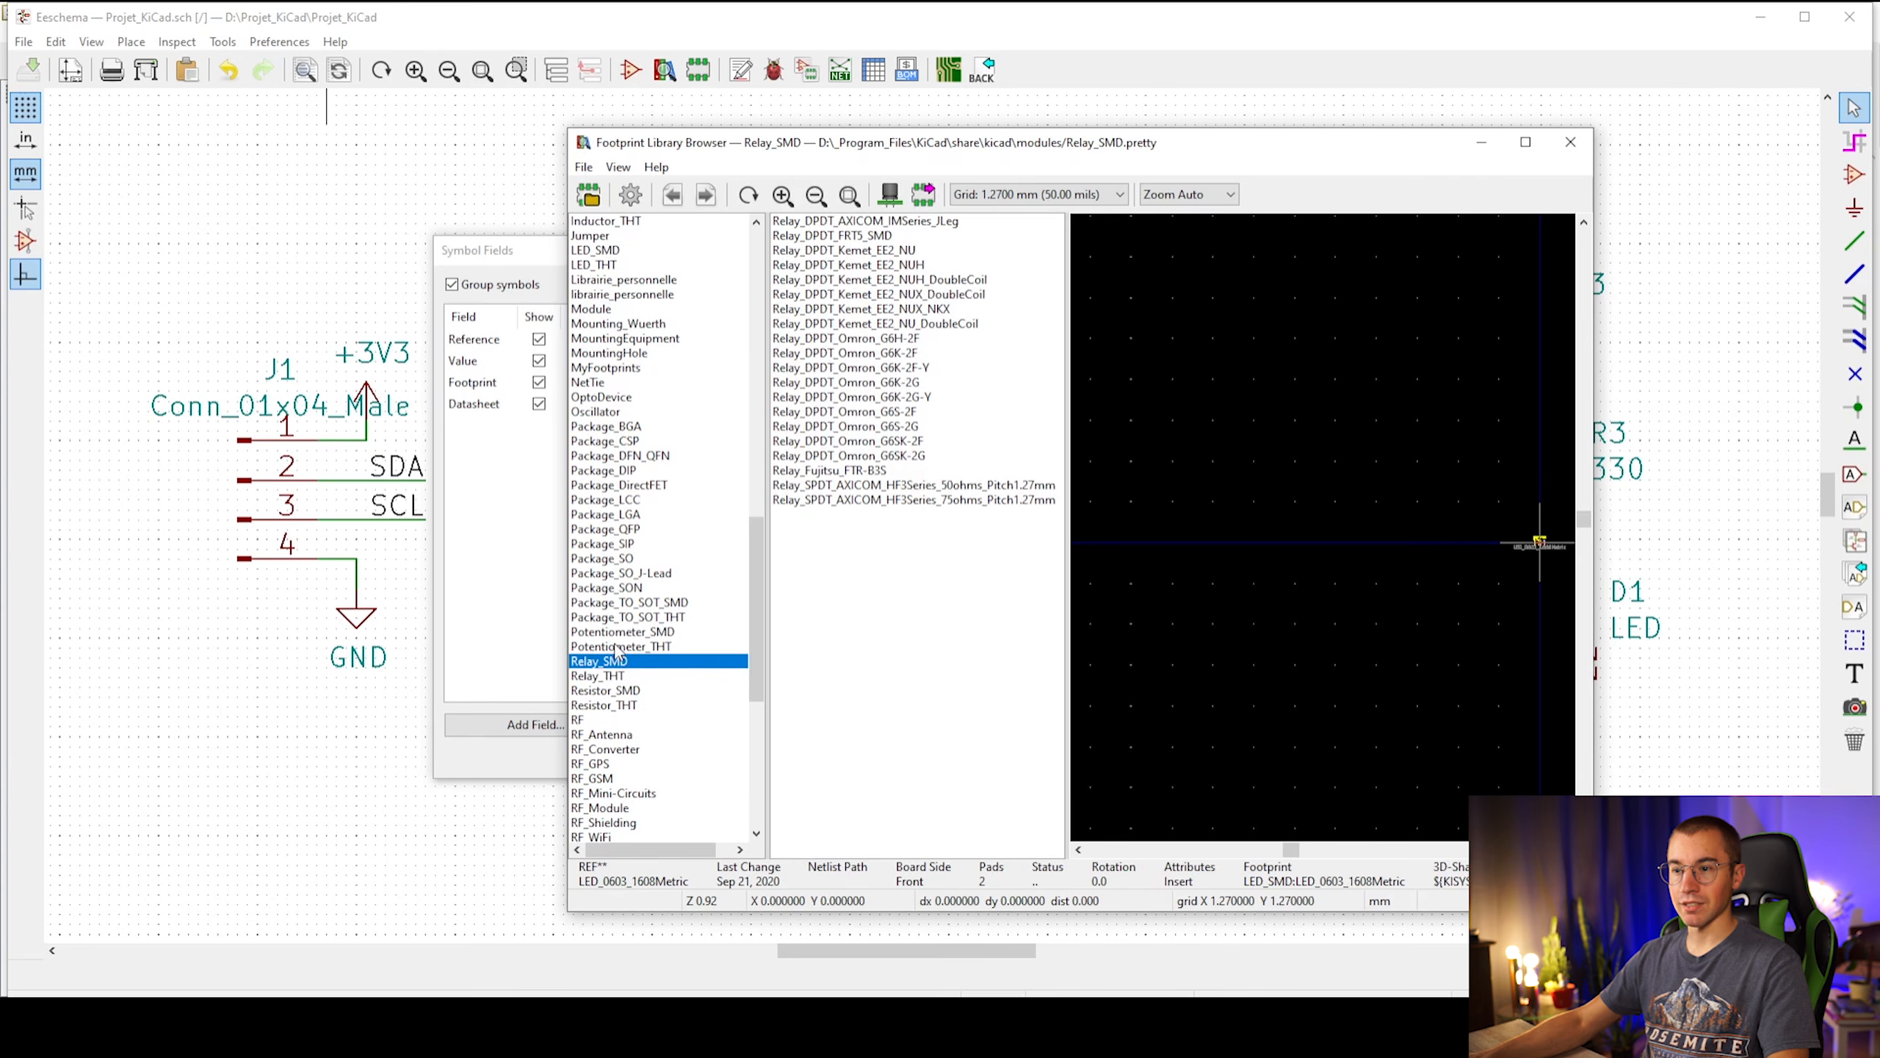
click(625, 695)
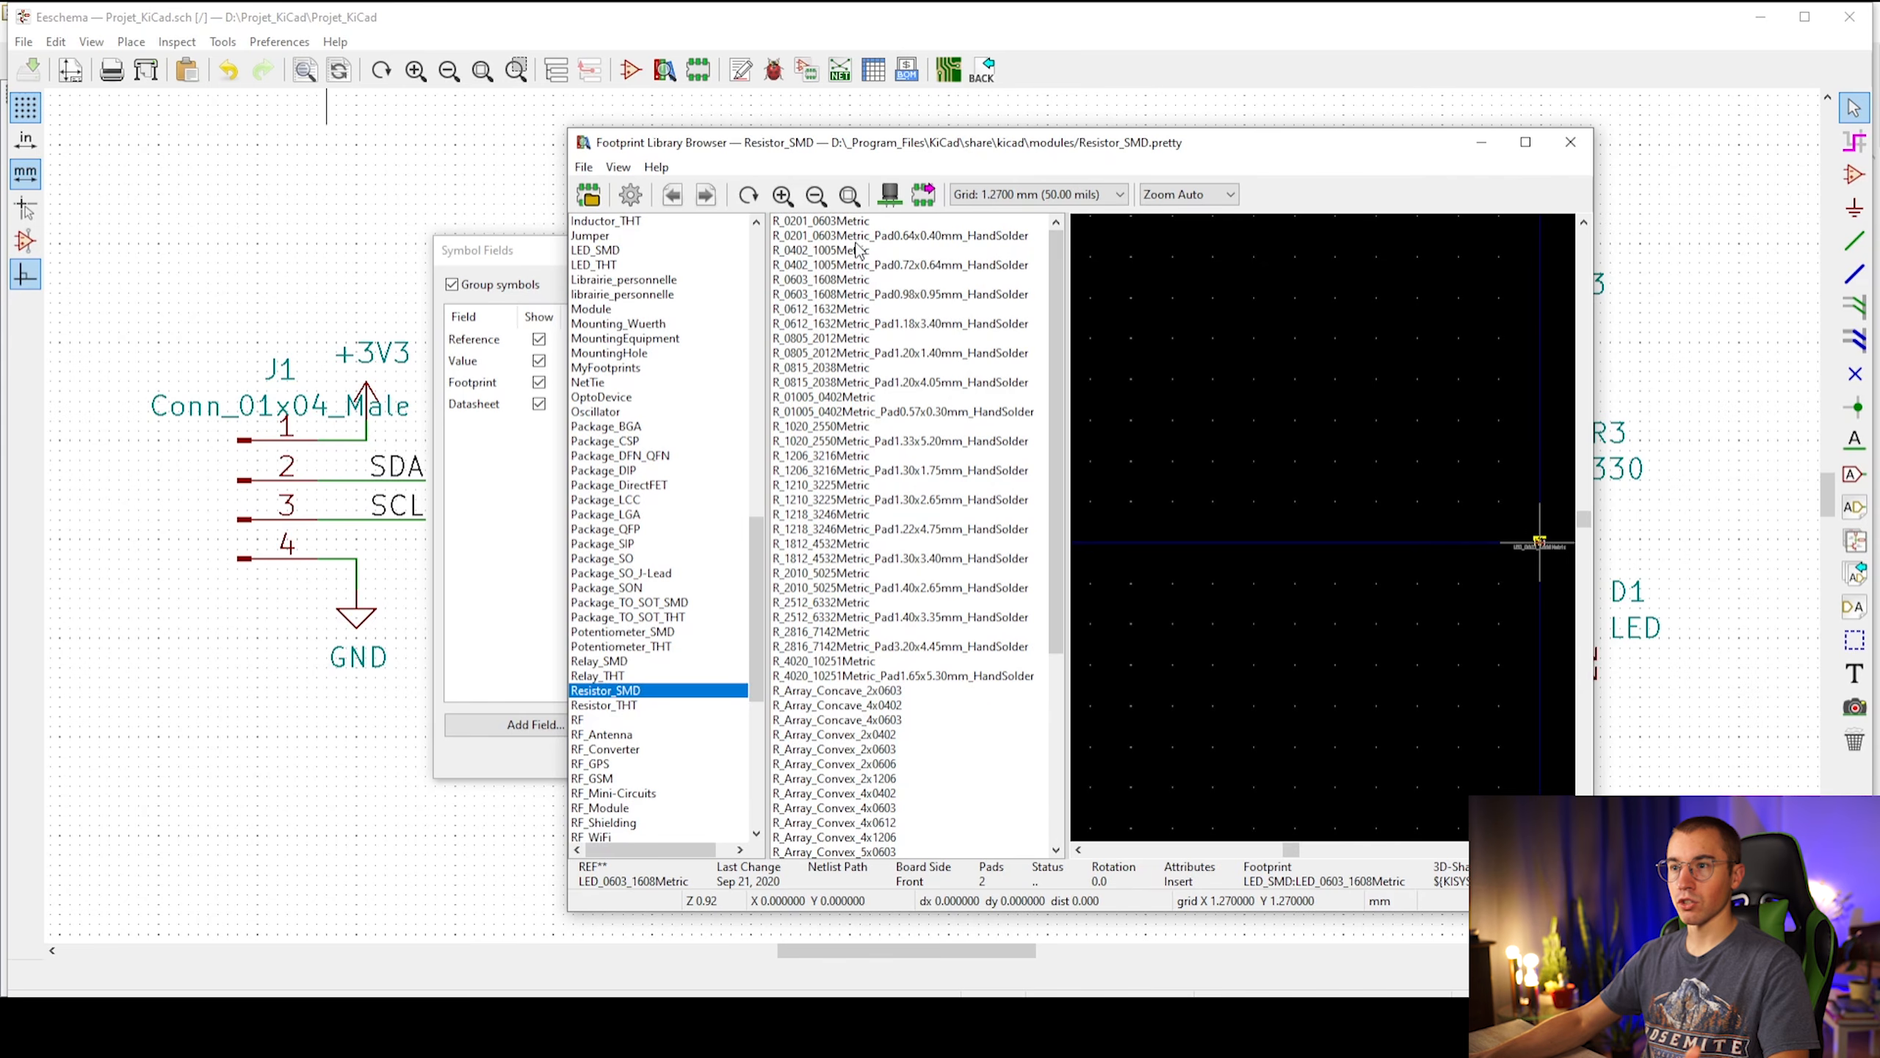
click(820, 283)
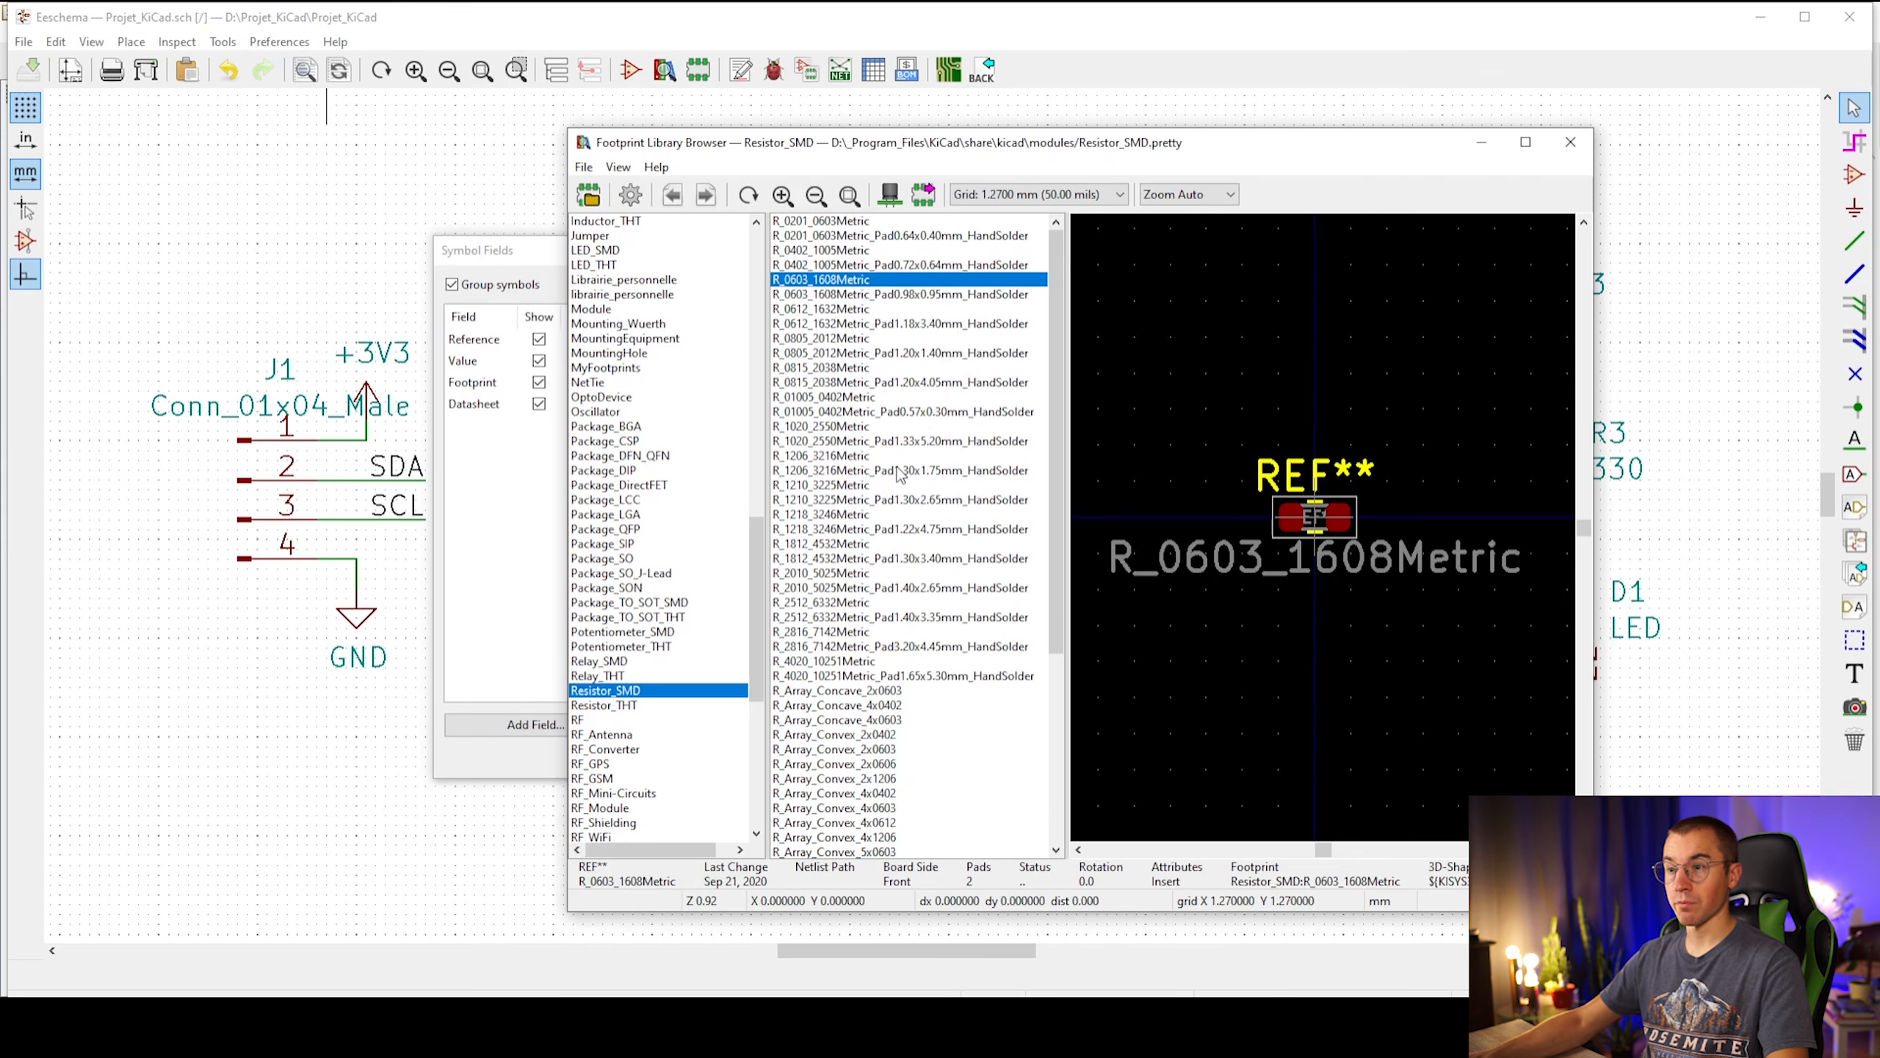
scroll(1322, 526, up, 5)
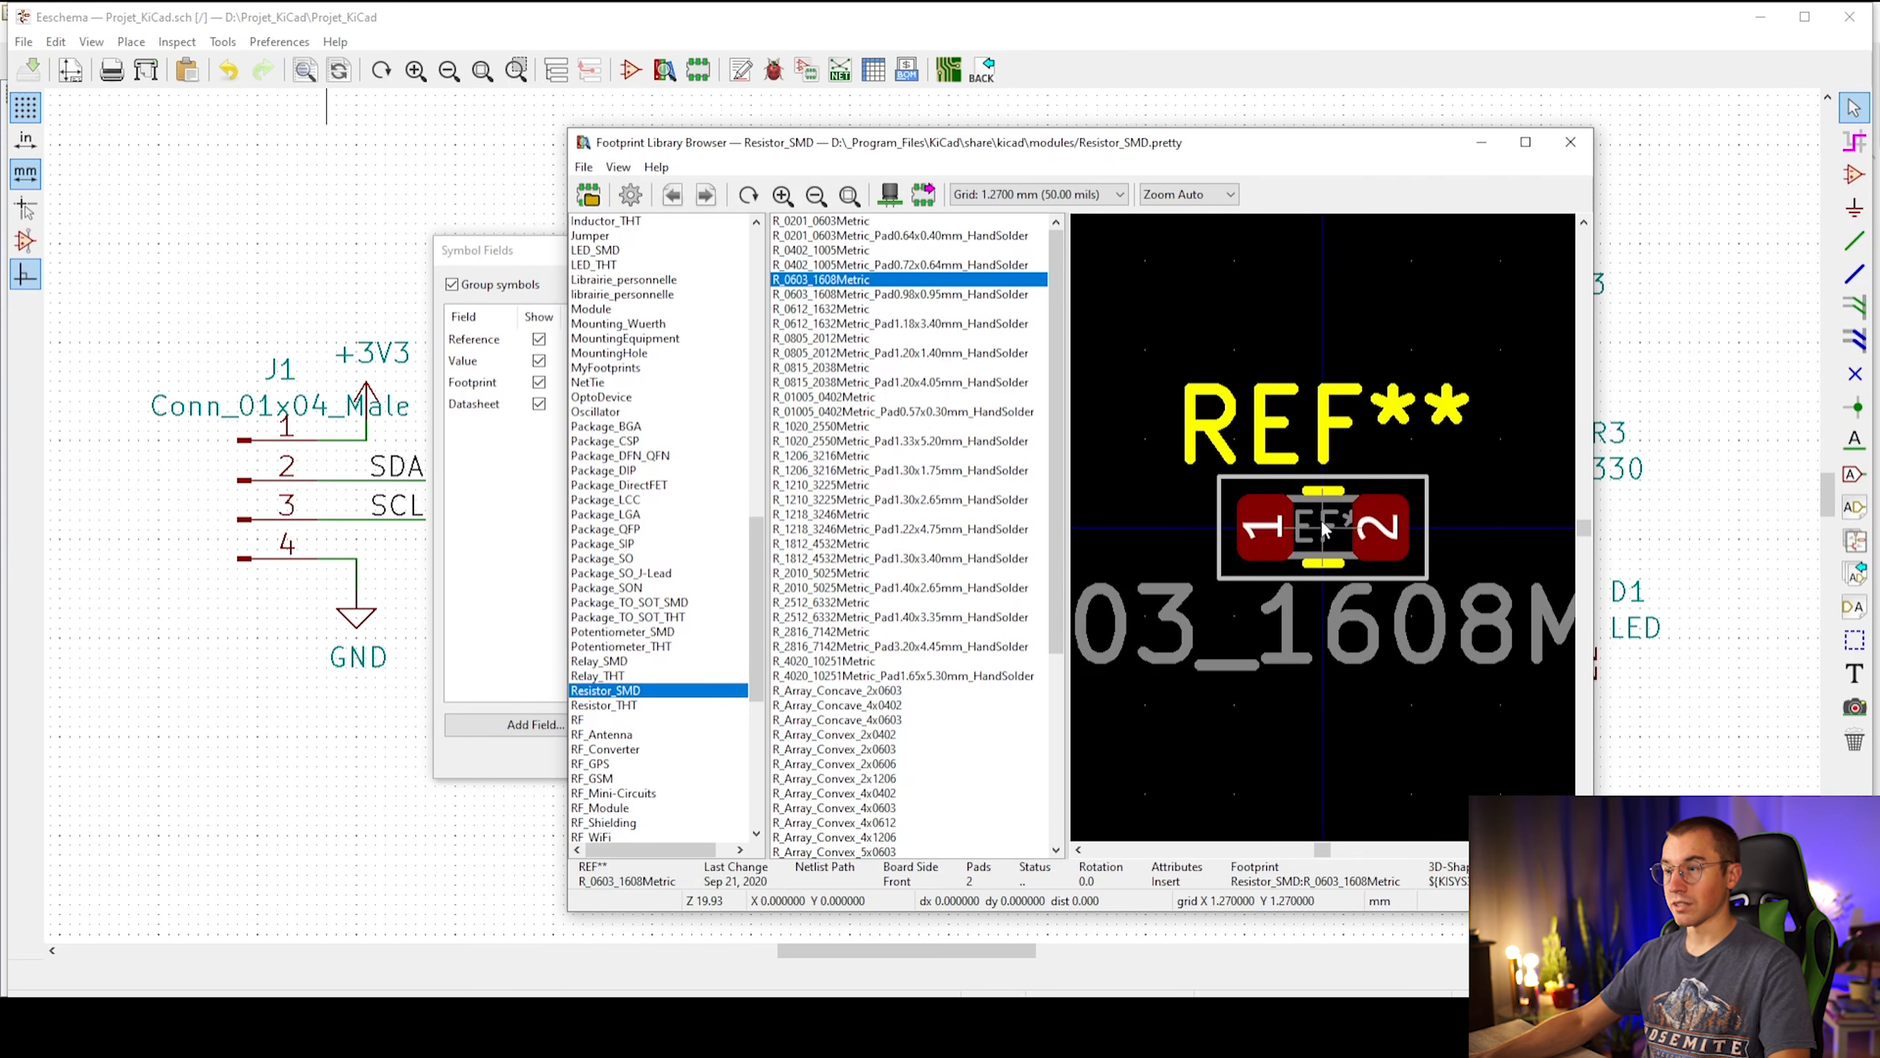
double_click(858, 279)
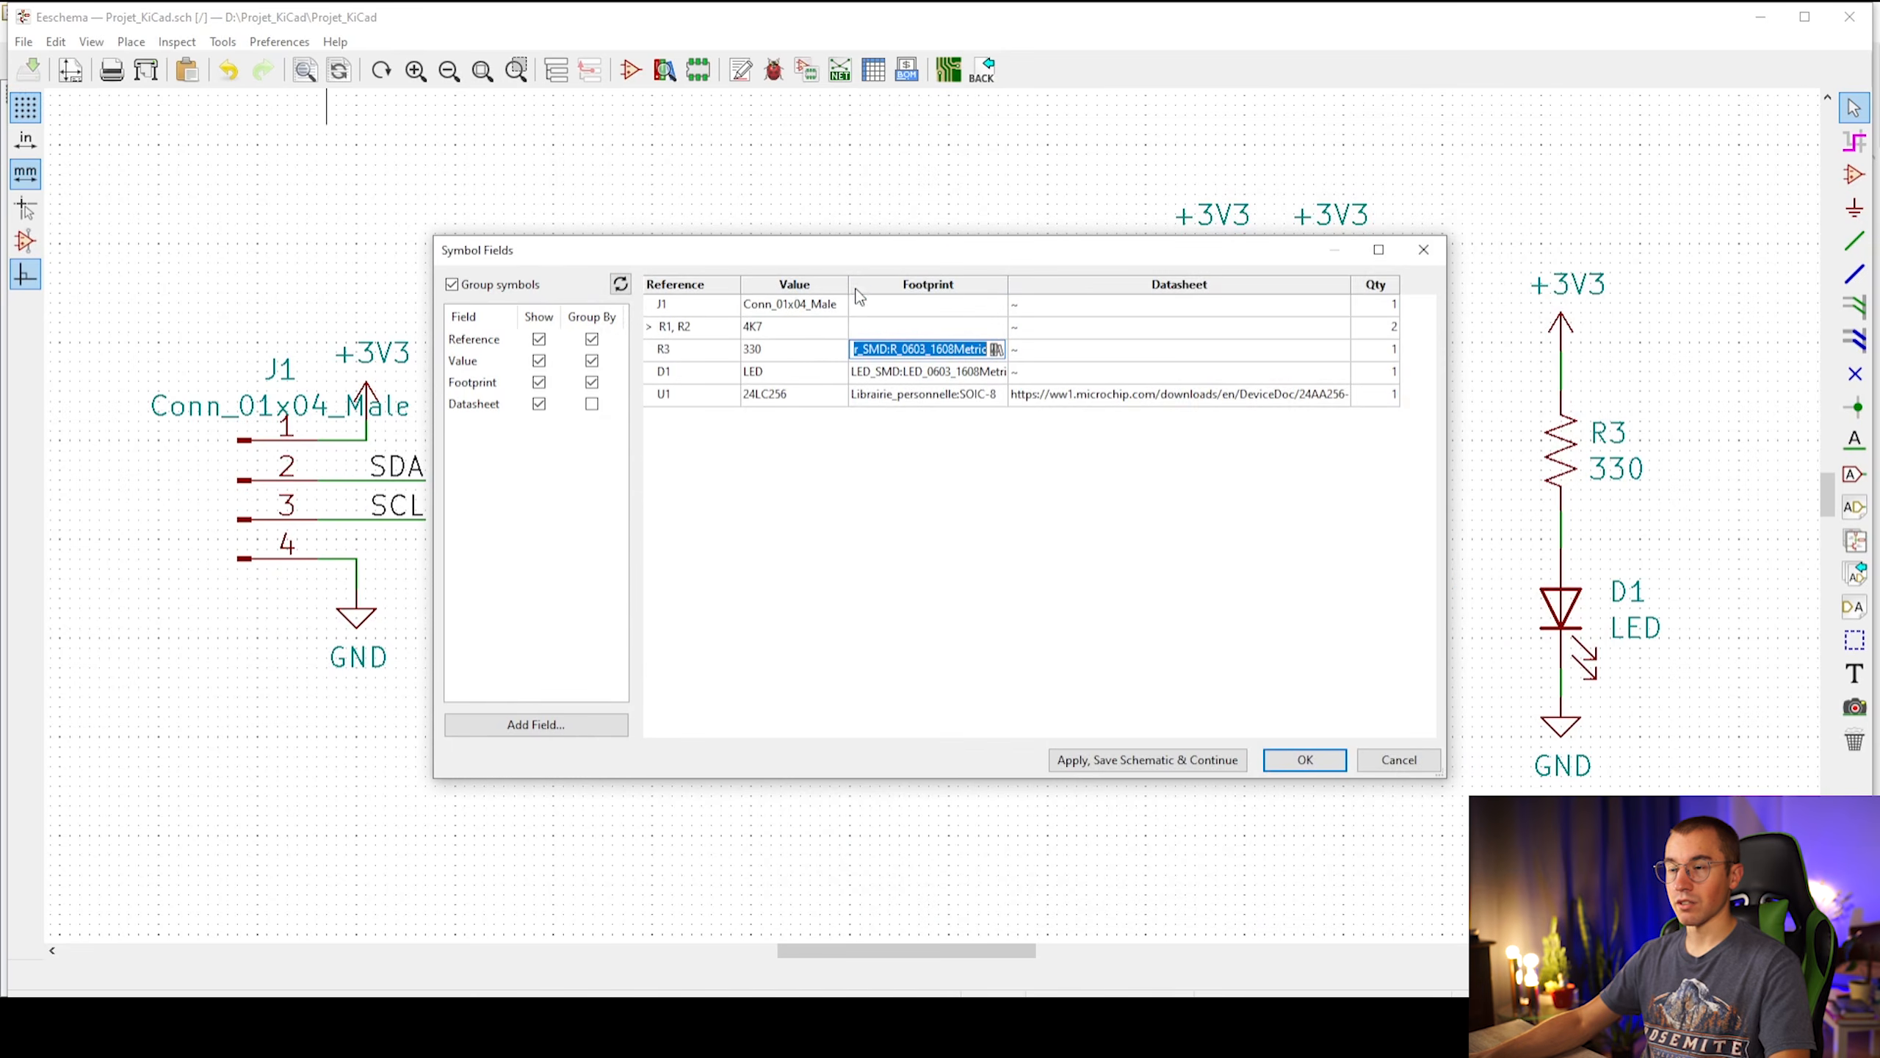
Assign the same R_0603_1608Metric footprint to the grouped 4K7 resistors R1 and R2
click(896, 330)
click(996, 328)
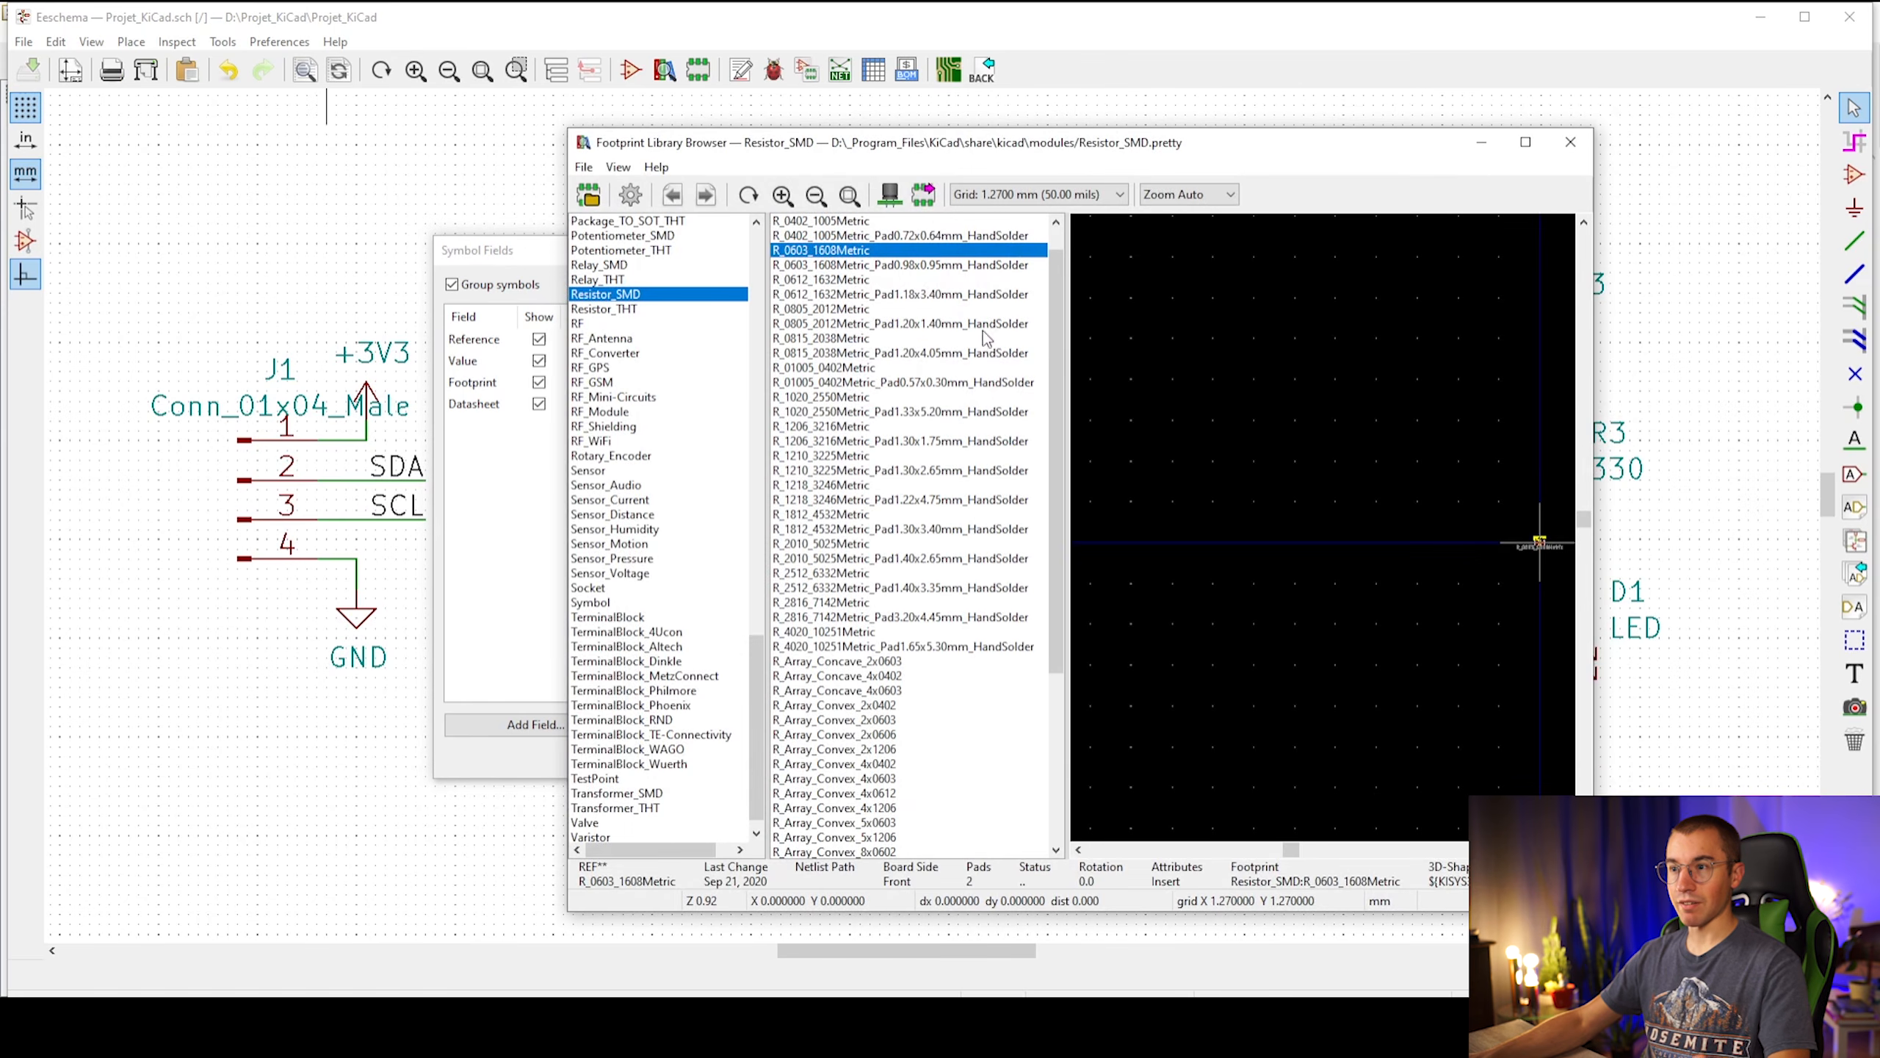
double_click(880, 250)
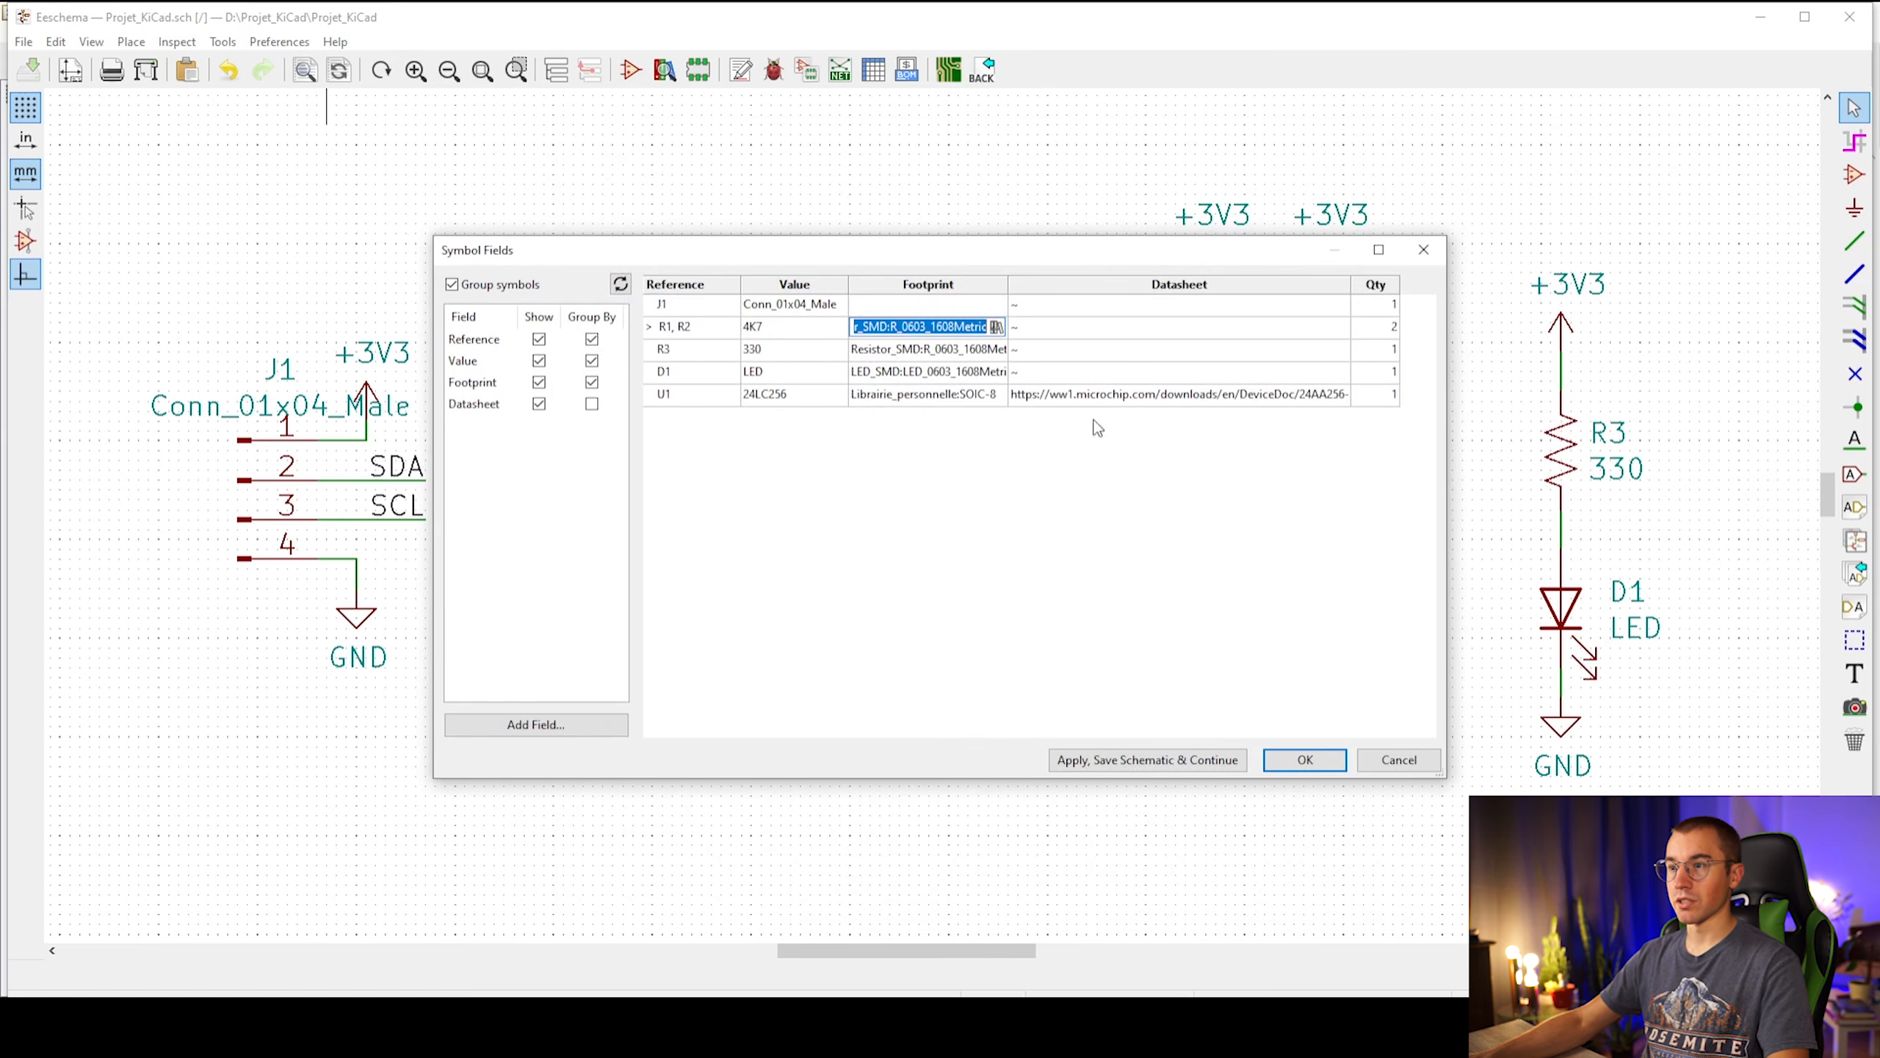
Assign PinHeader_1x04_P2.54mm_Vertical from the Connector_PinHeader_2.54mm library to J1, and apply and save the symbol field changes
click(907, 309)
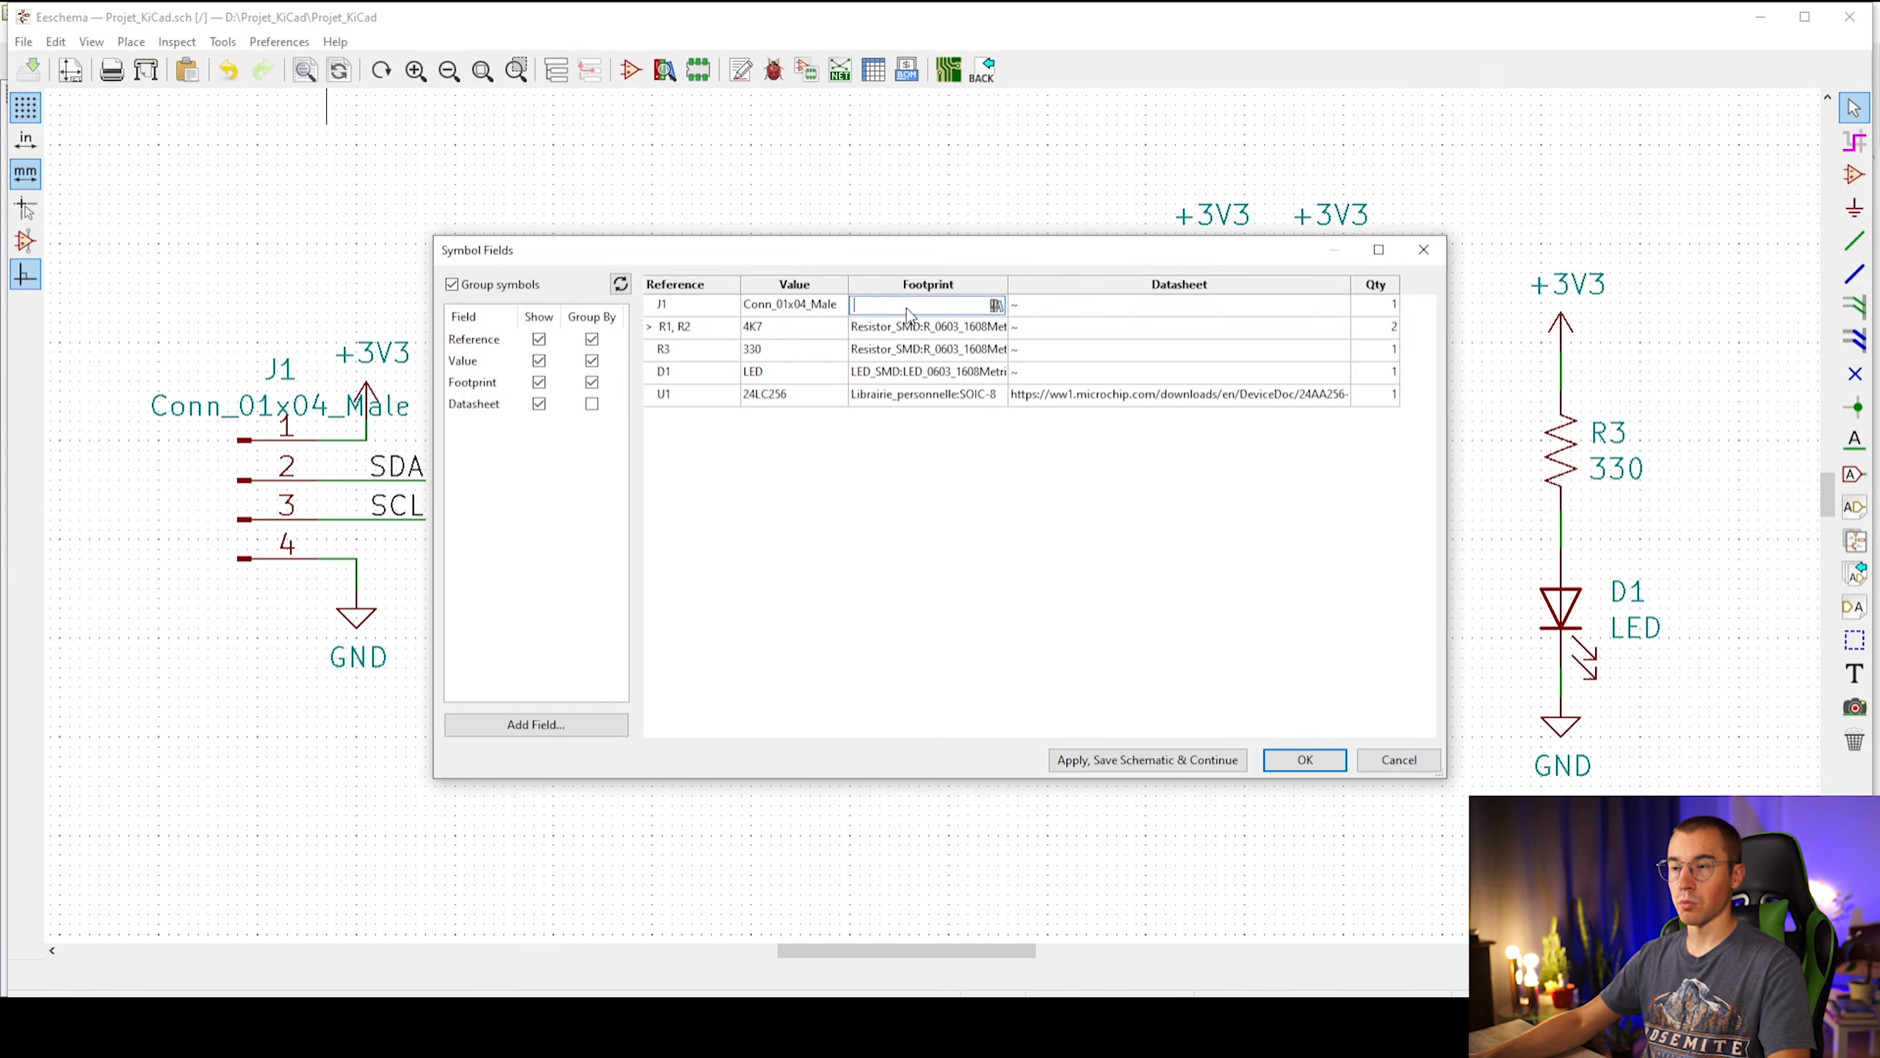
click(995, 305)
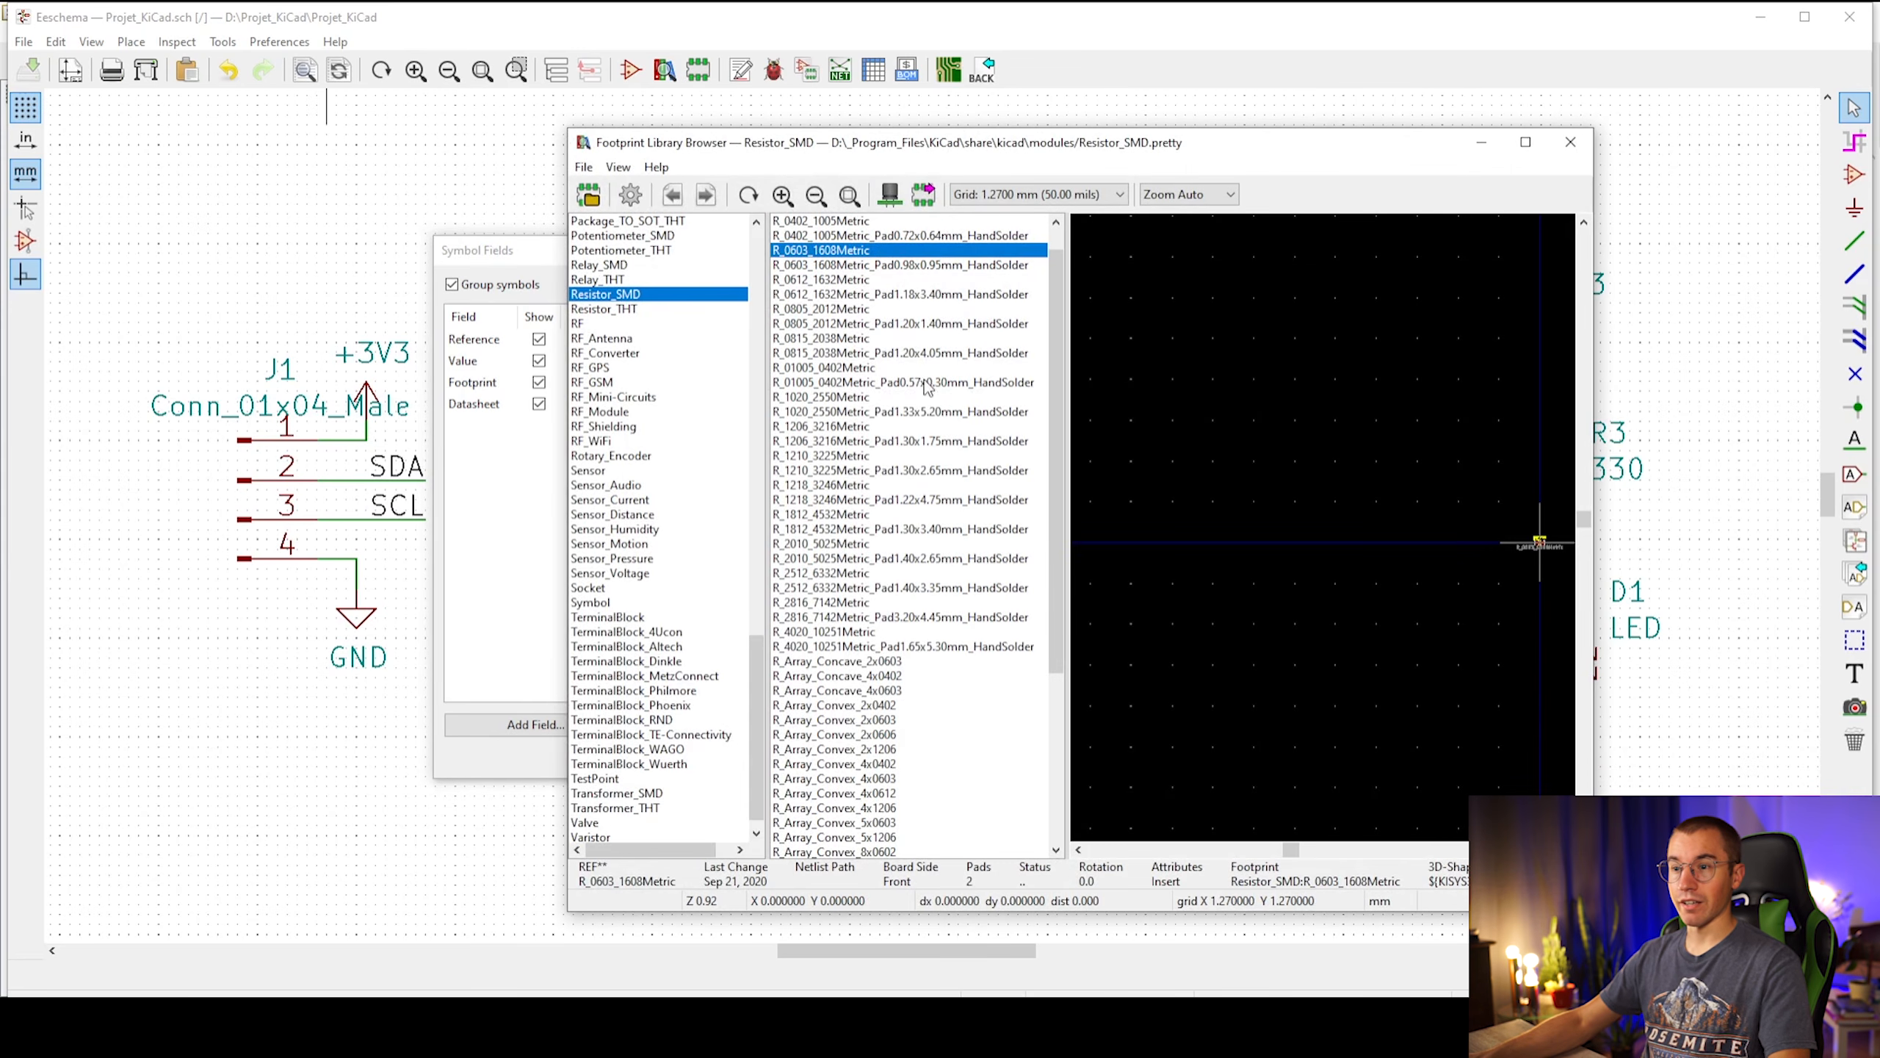
drag(761, 667, 763, 511)
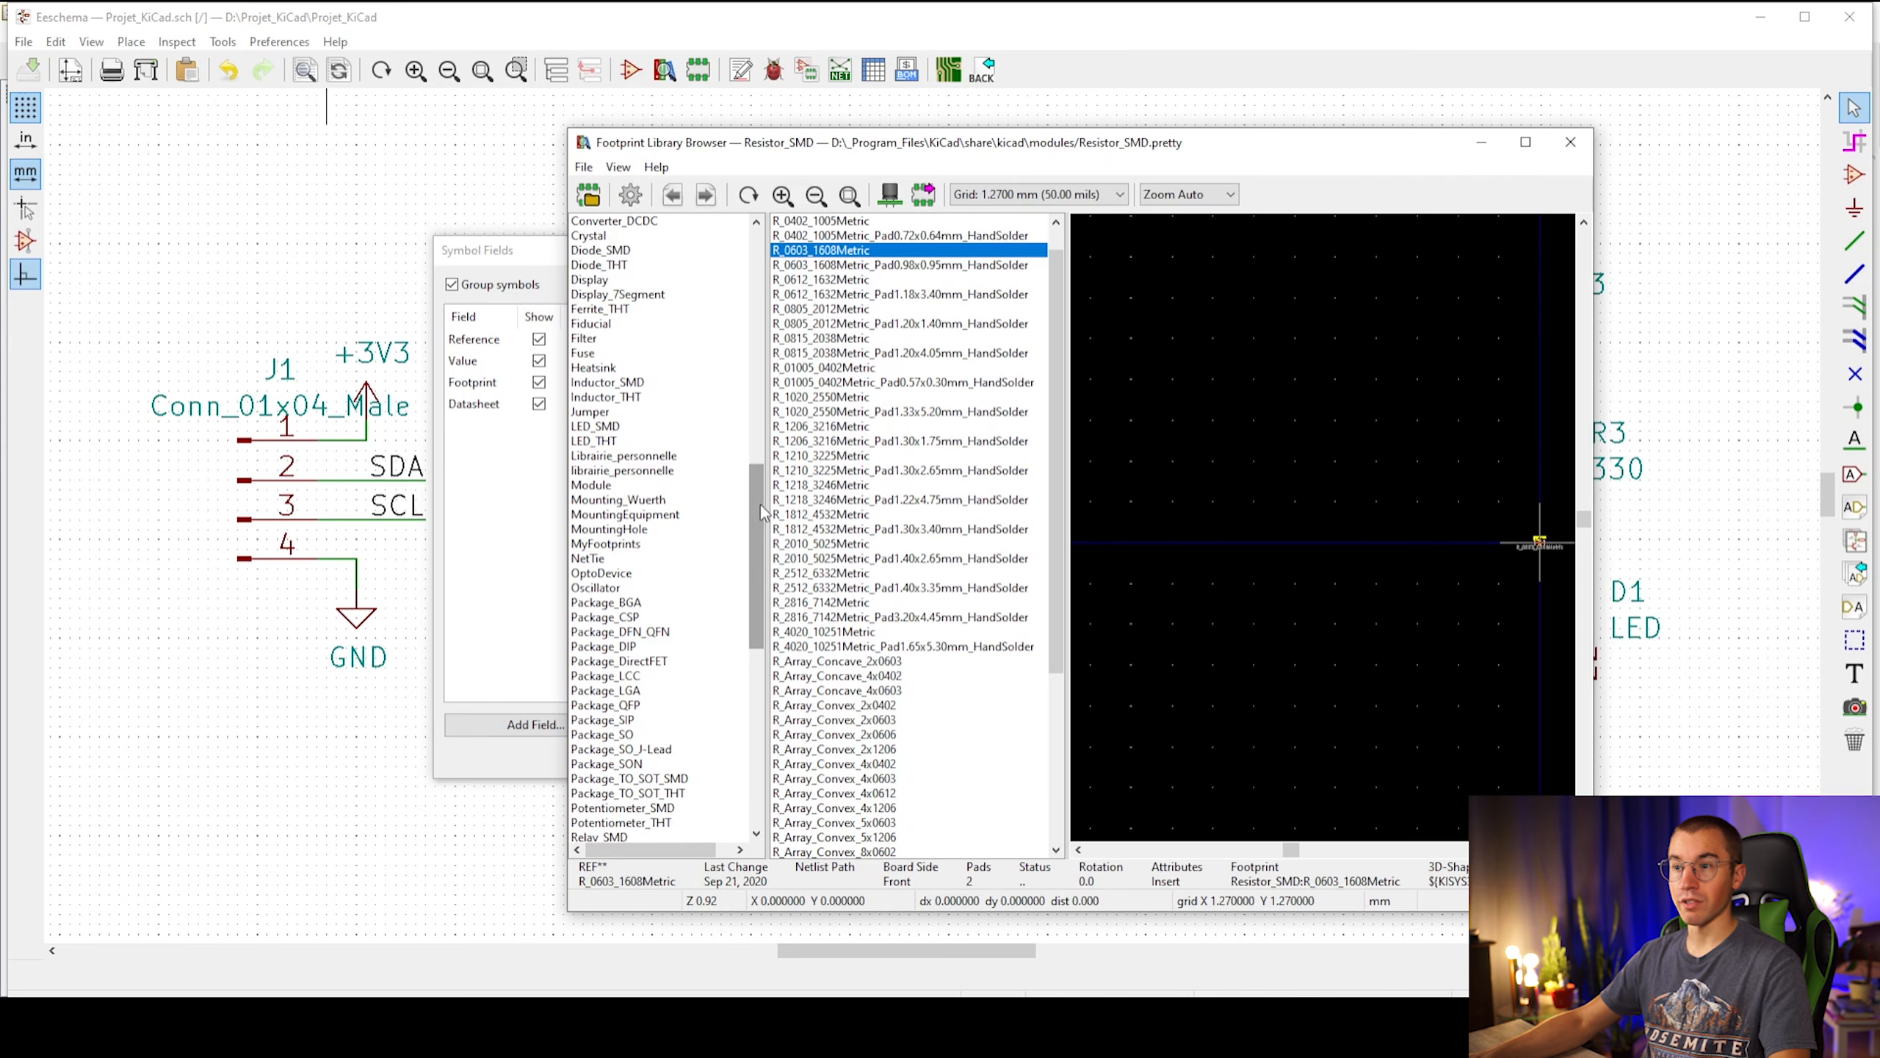
drag(752, 507, 756, 379)
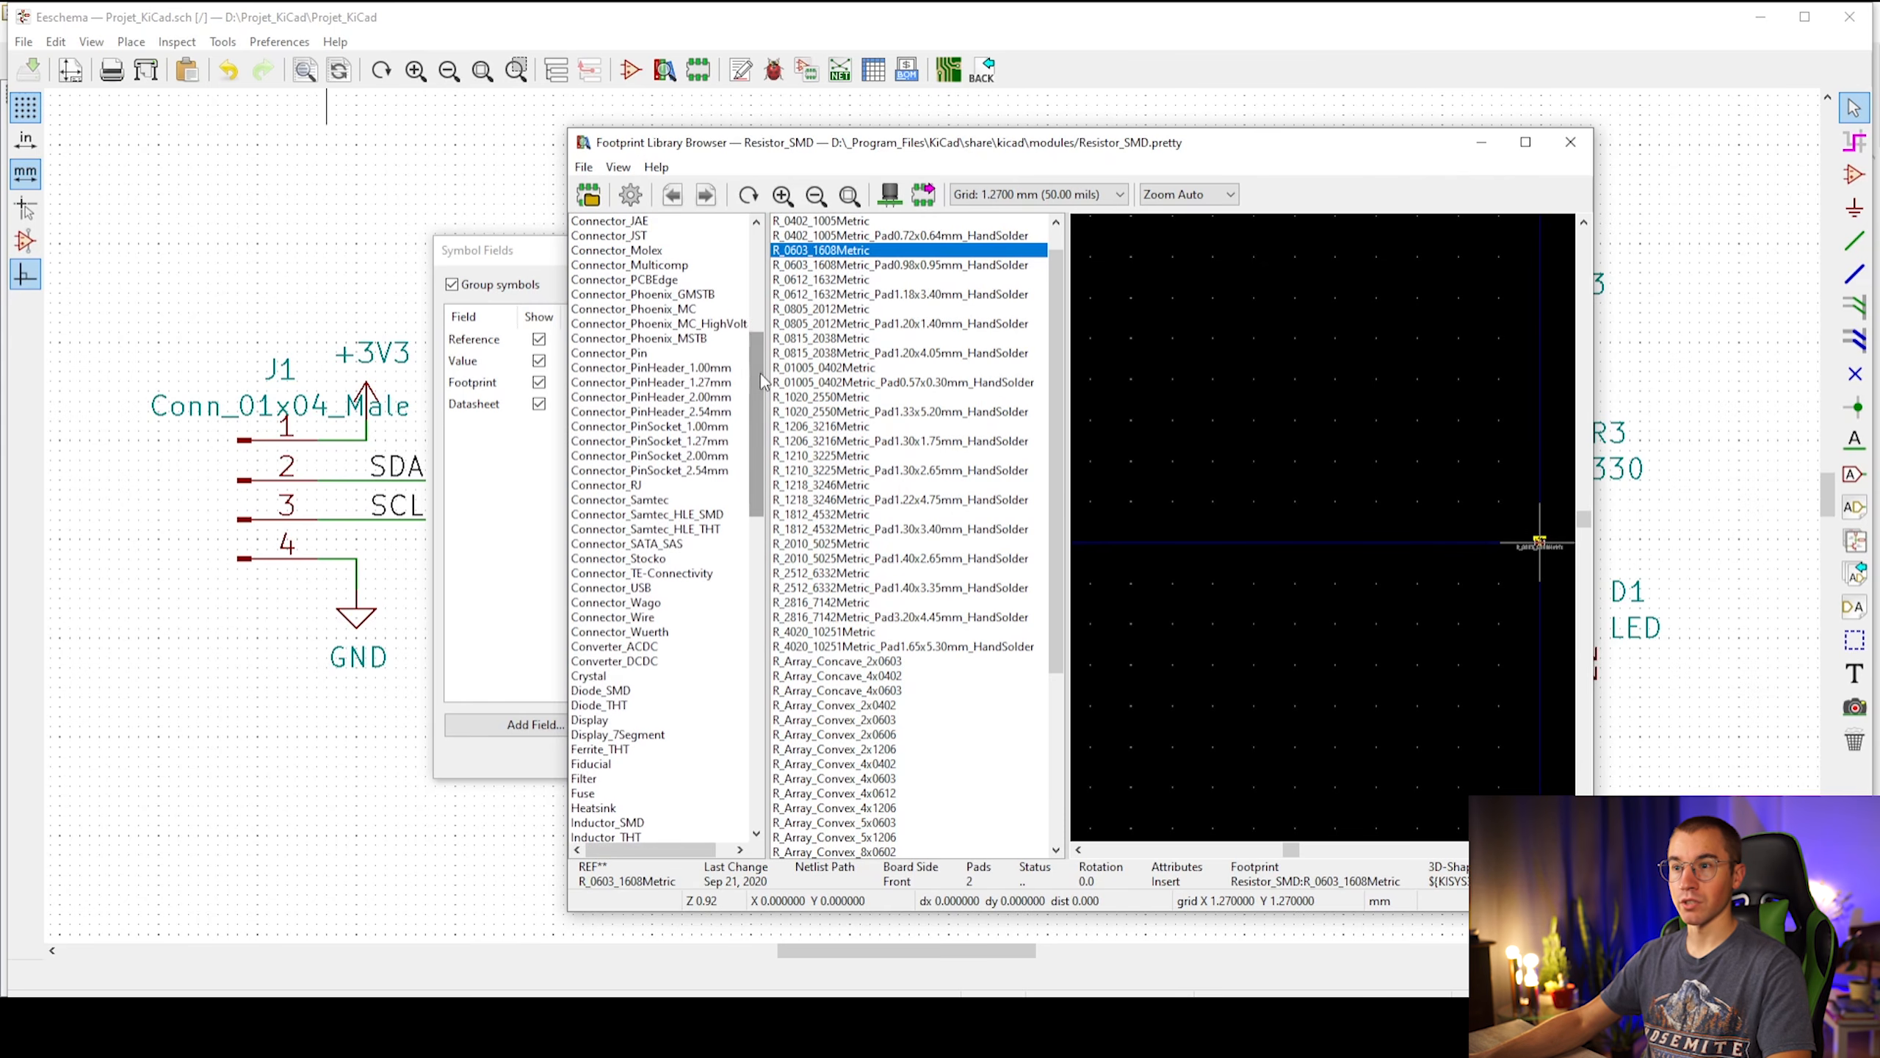
click(722, 410)
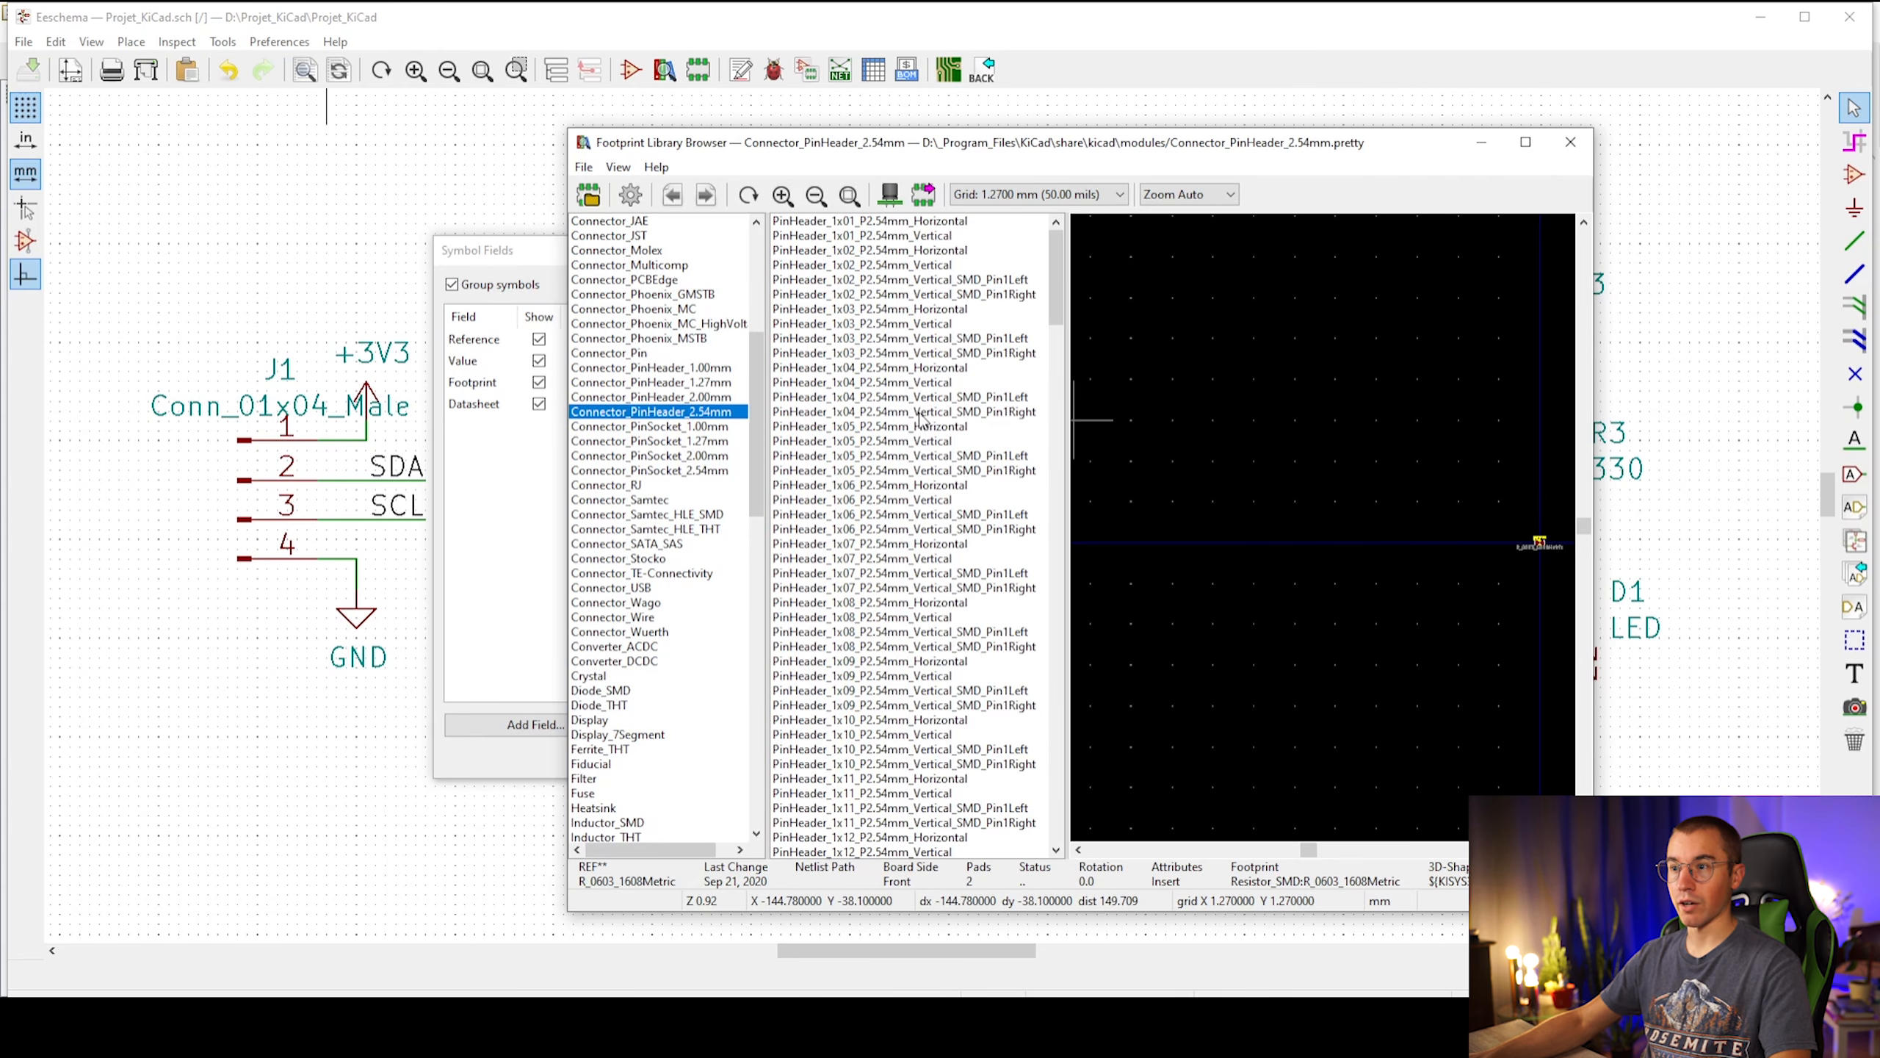
click(926, 385)
double_click(932, 385)
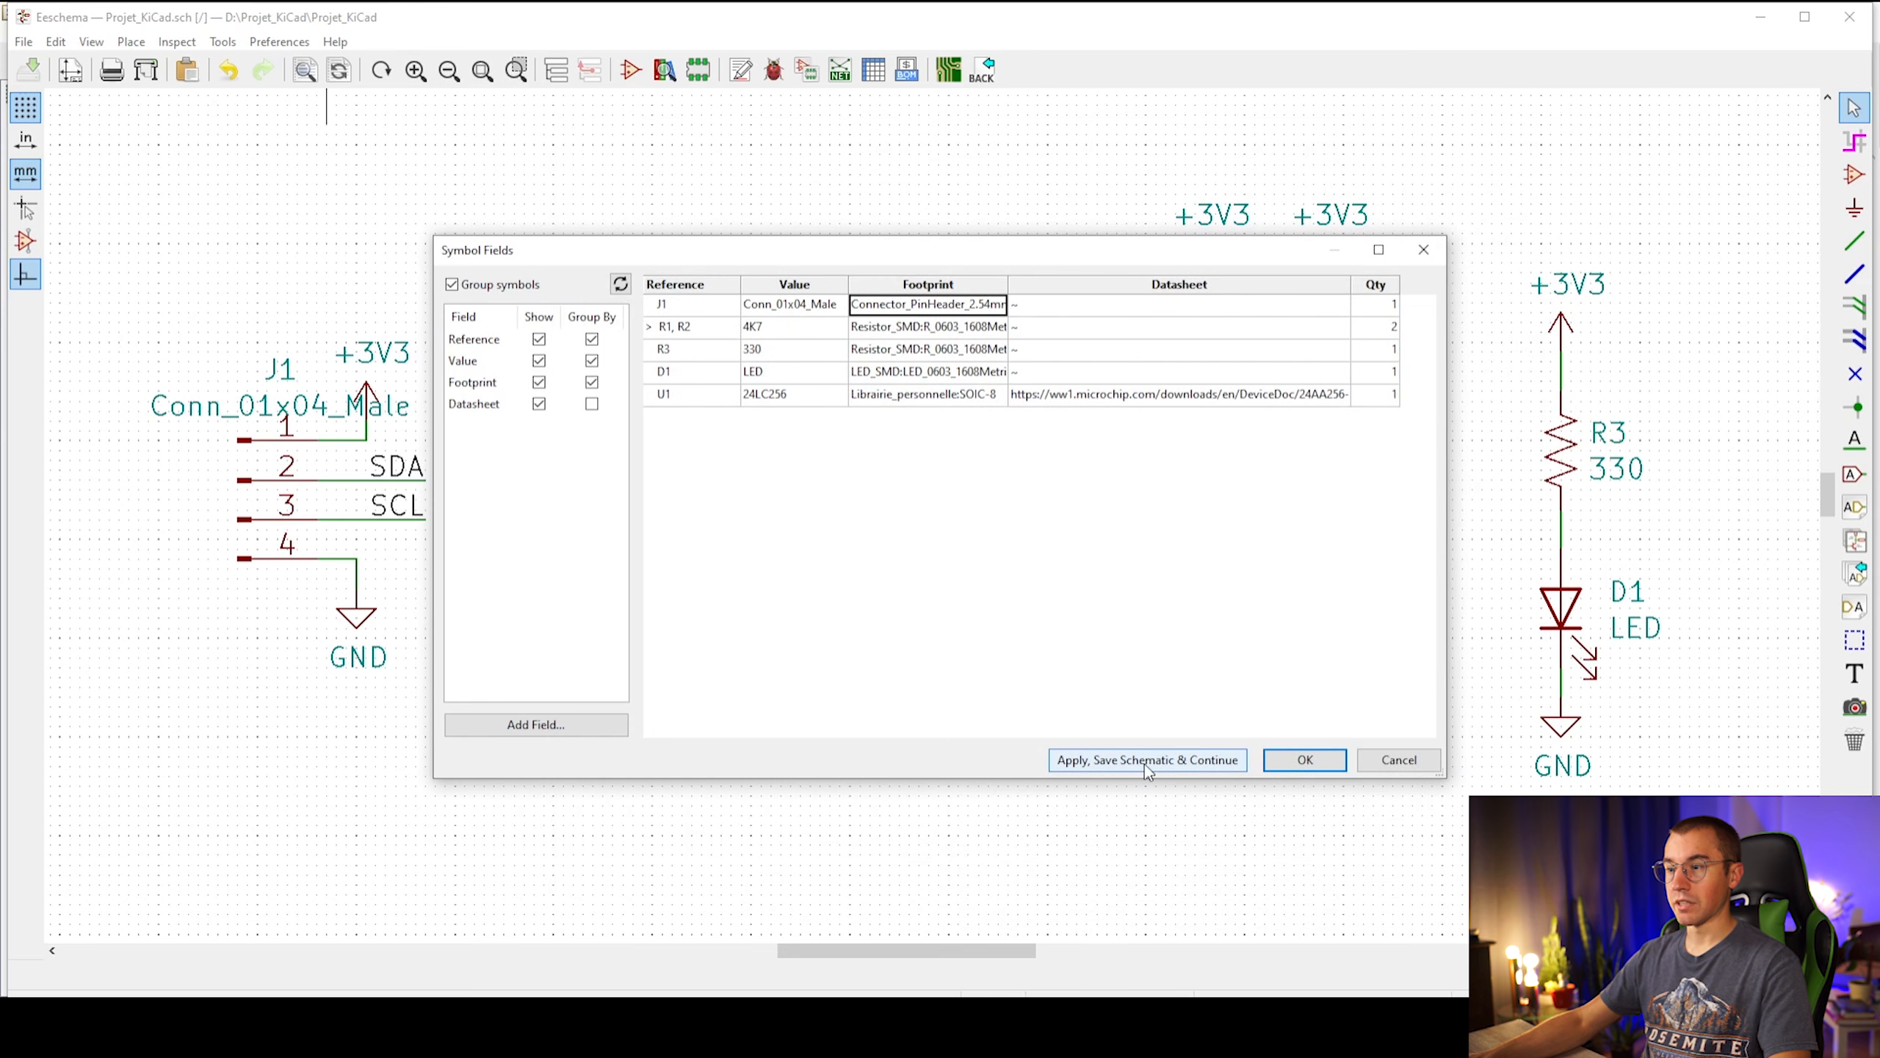
click(1206, 763)
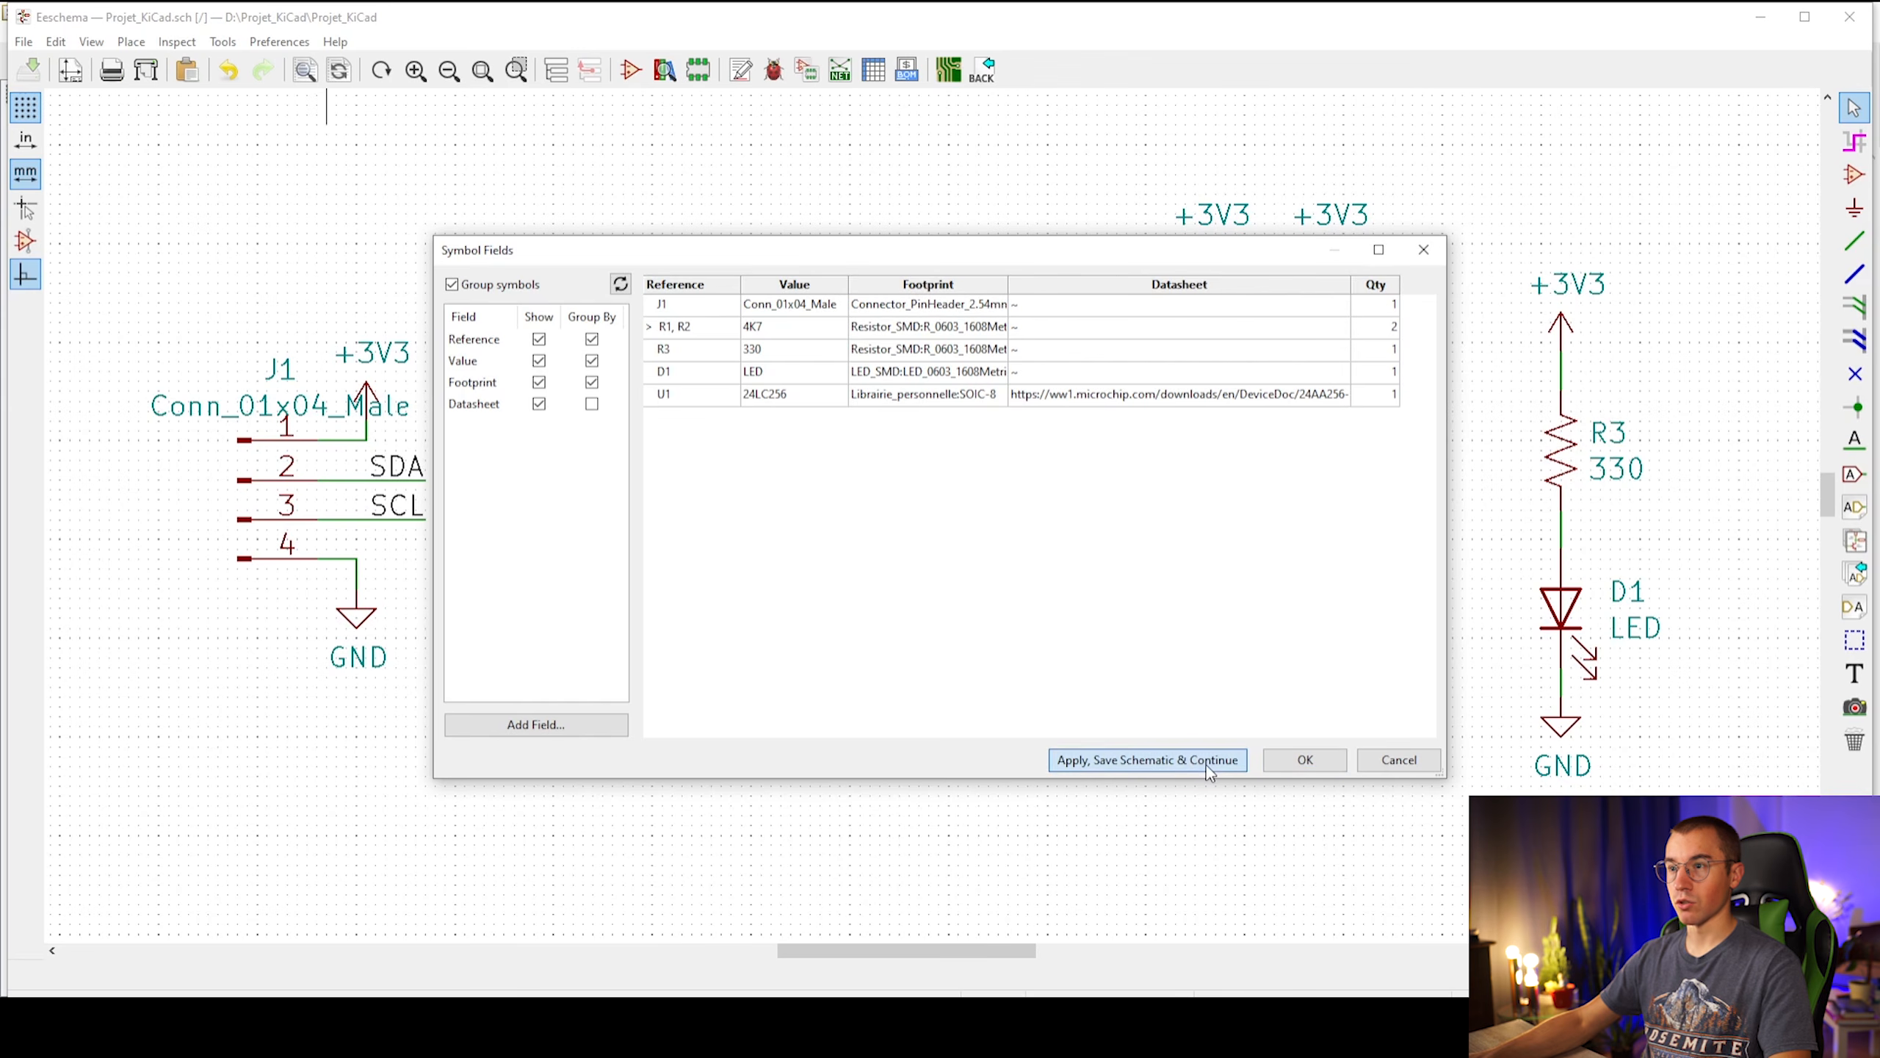
click(1305, 760)
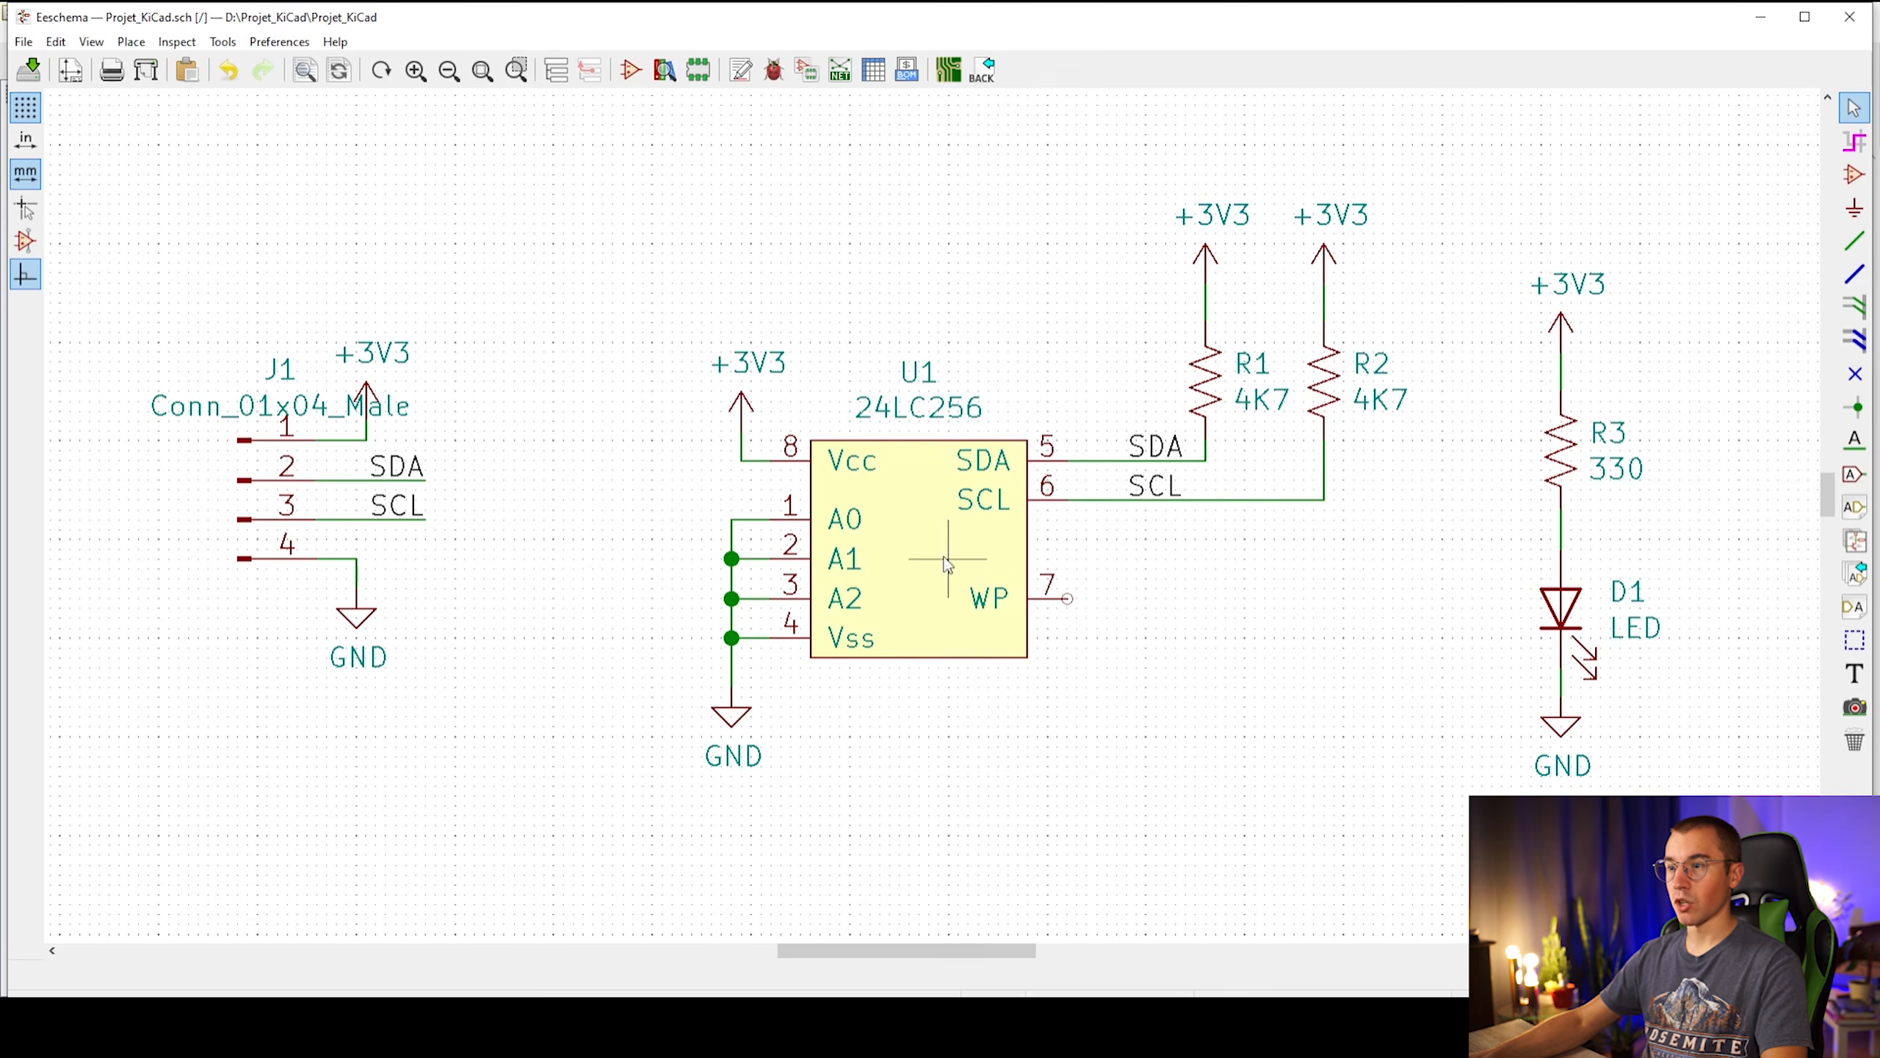
Check the footprint field in the symbol properties of R1 and close them without changes
double_click(1205, 384)
click(862, 430)
click(822, 484)
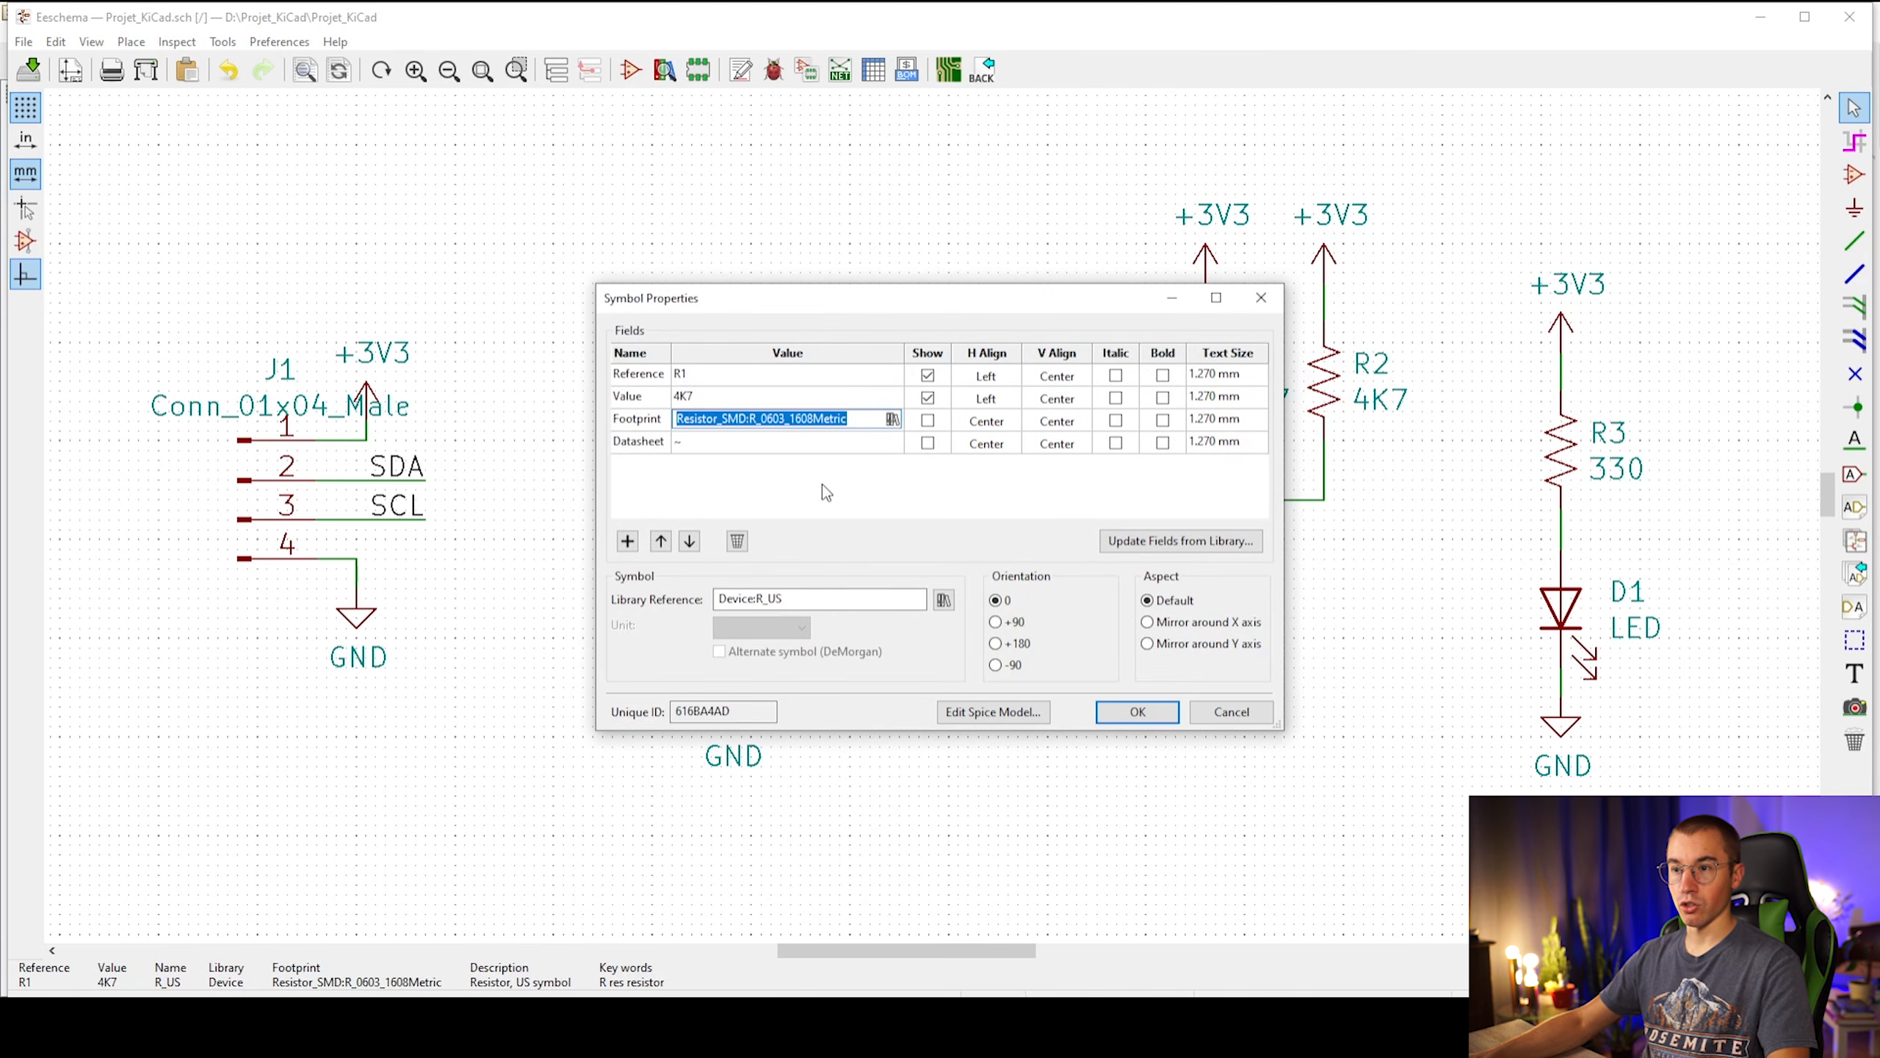
click(1261, 298)
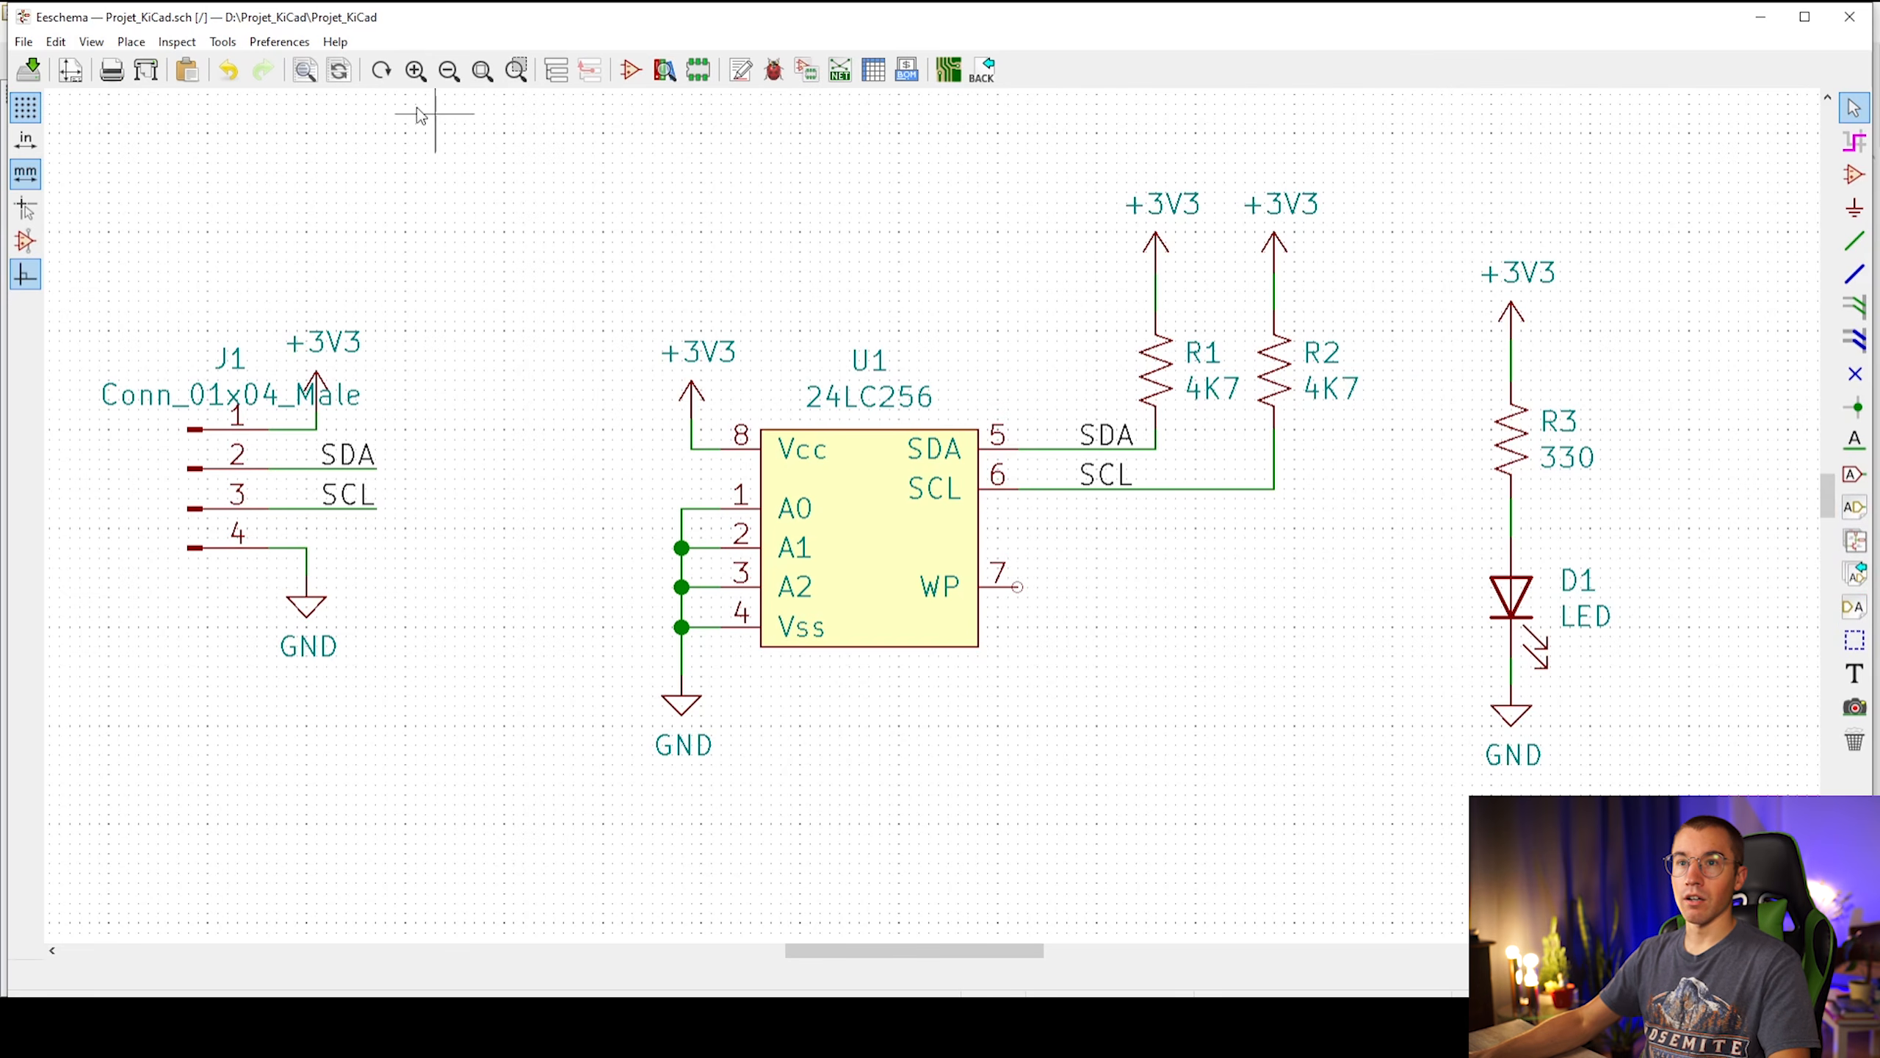
click(242, 42)
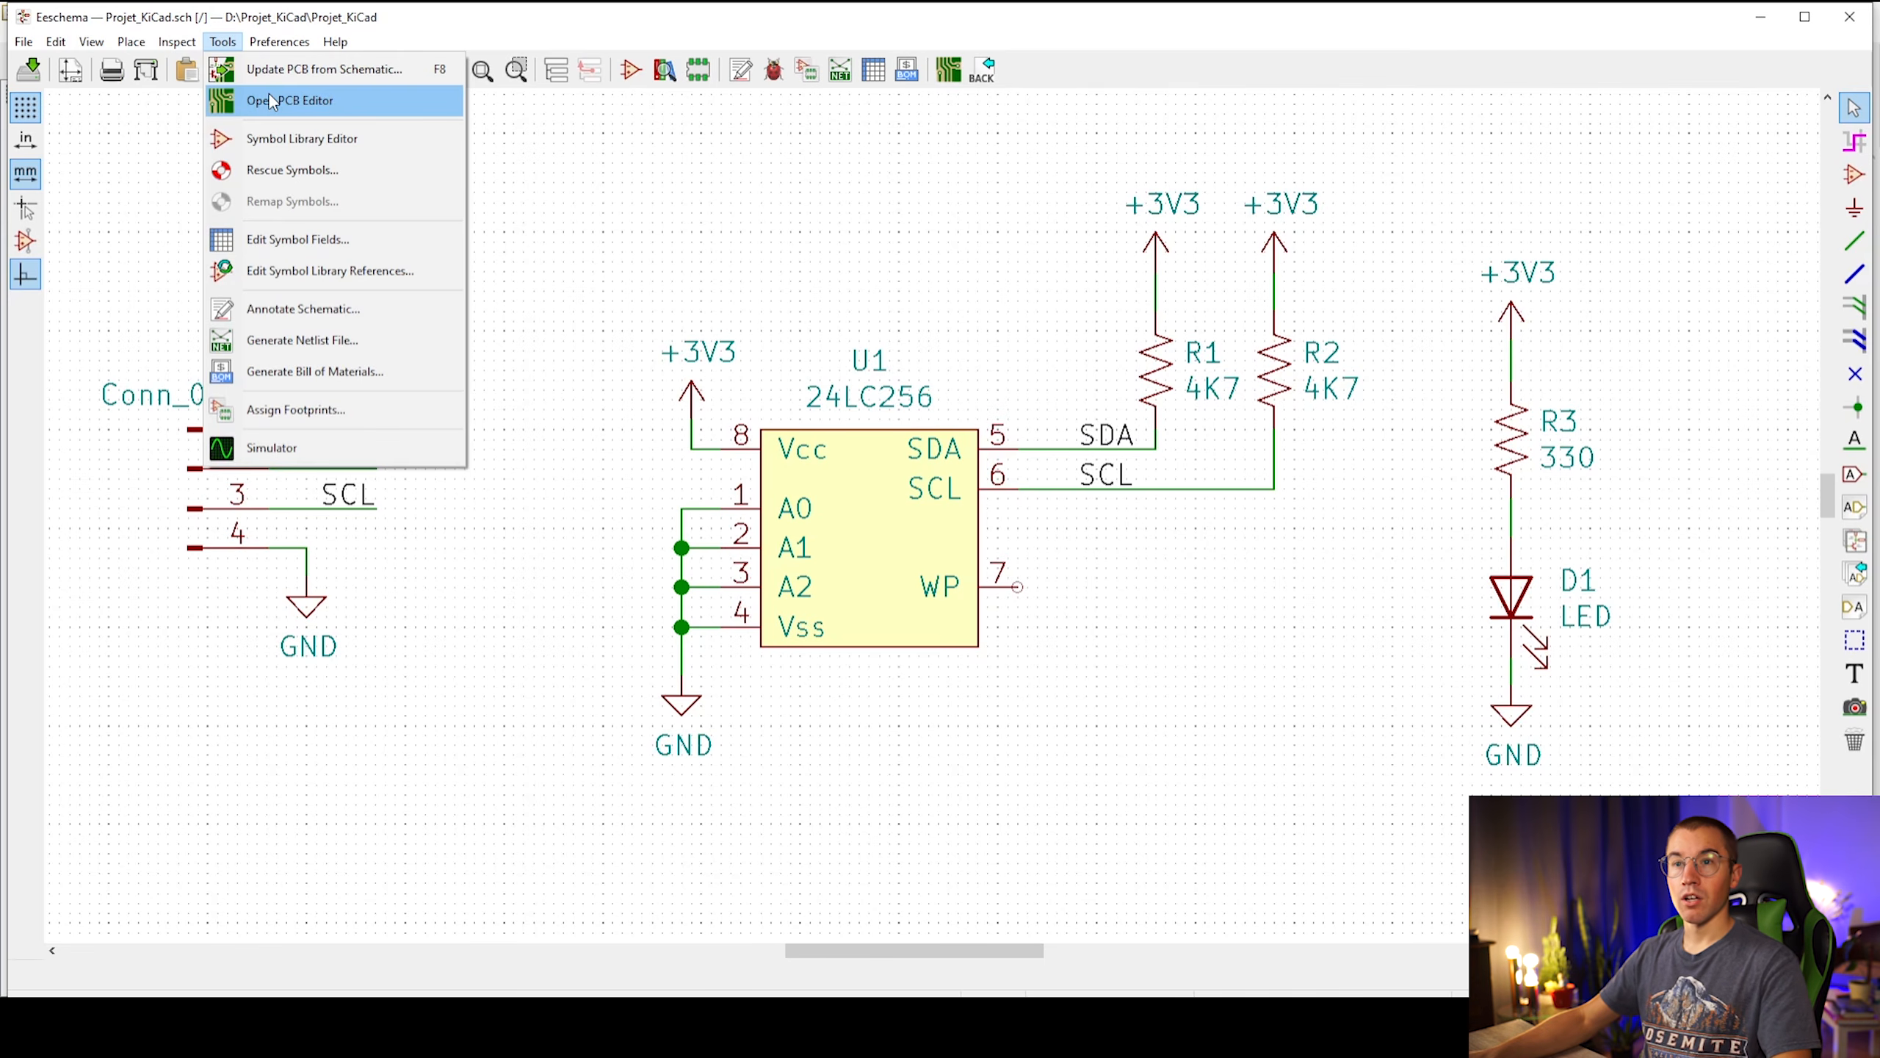
click(131, 41)
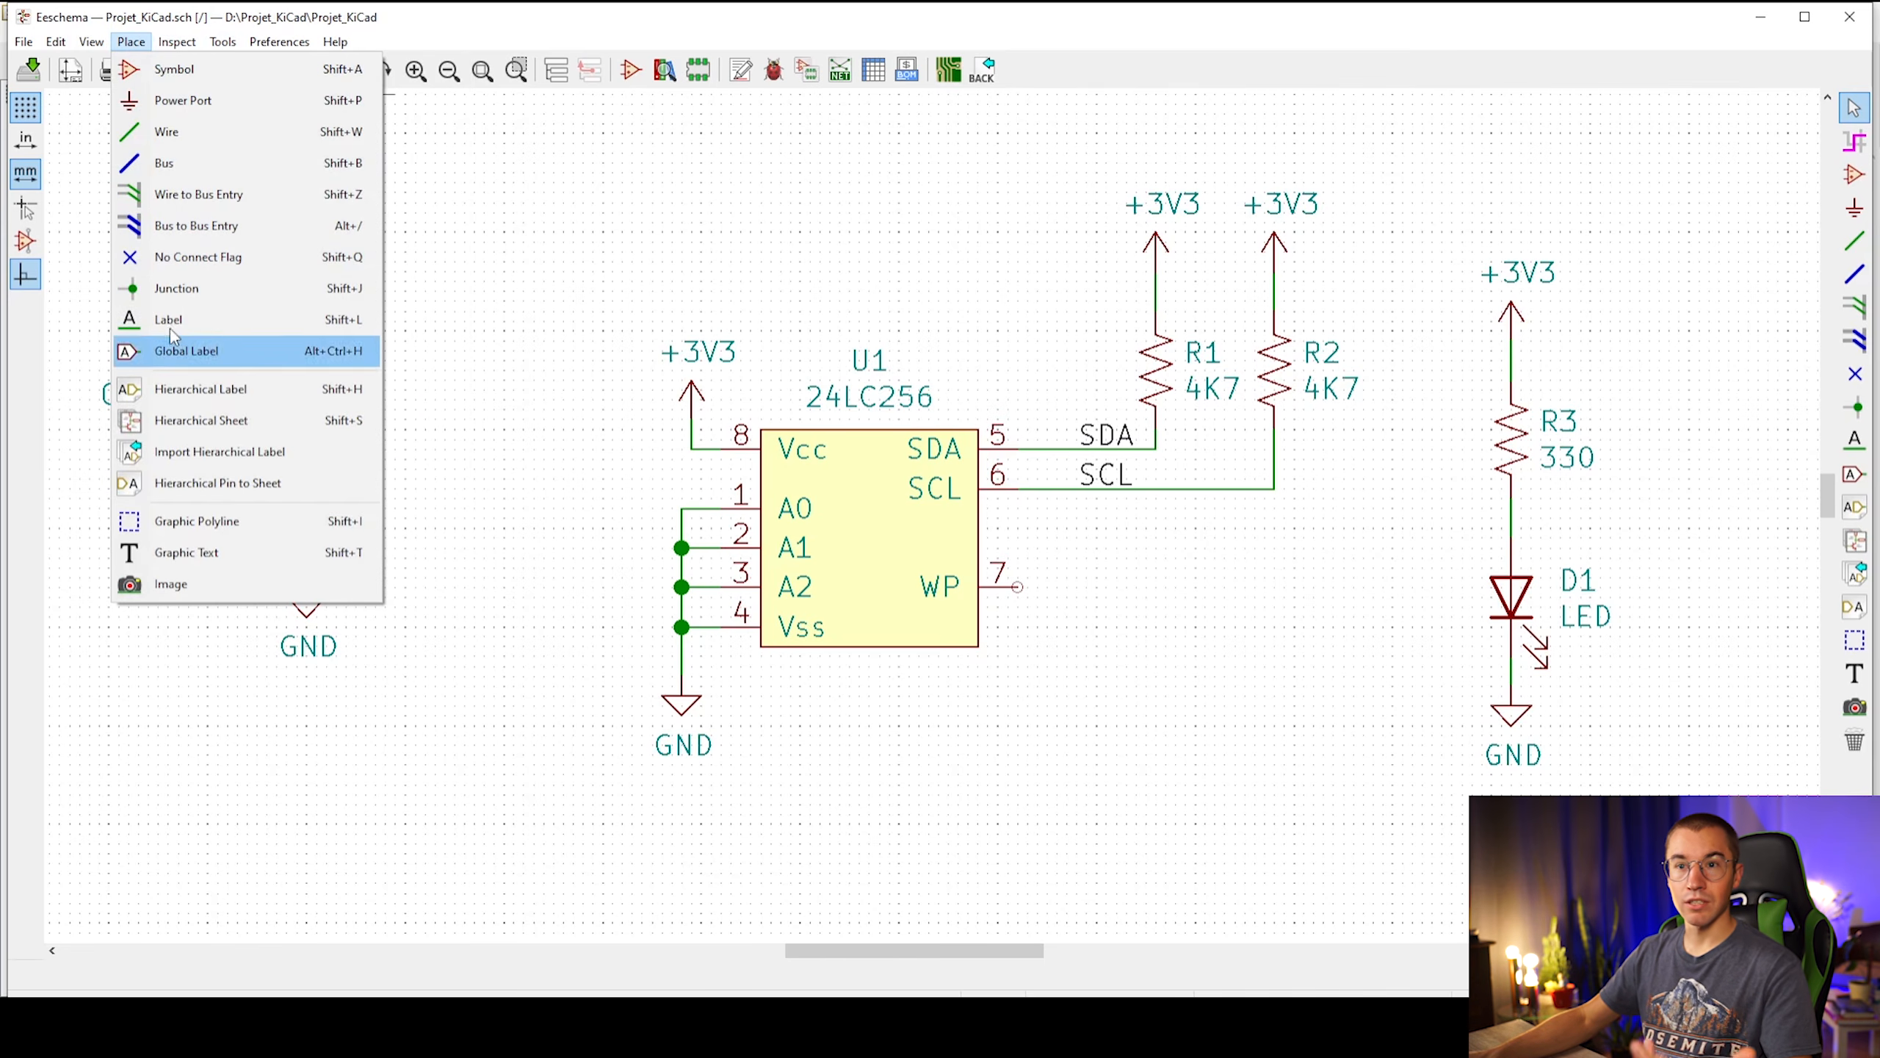
mouse_move(83, 46)
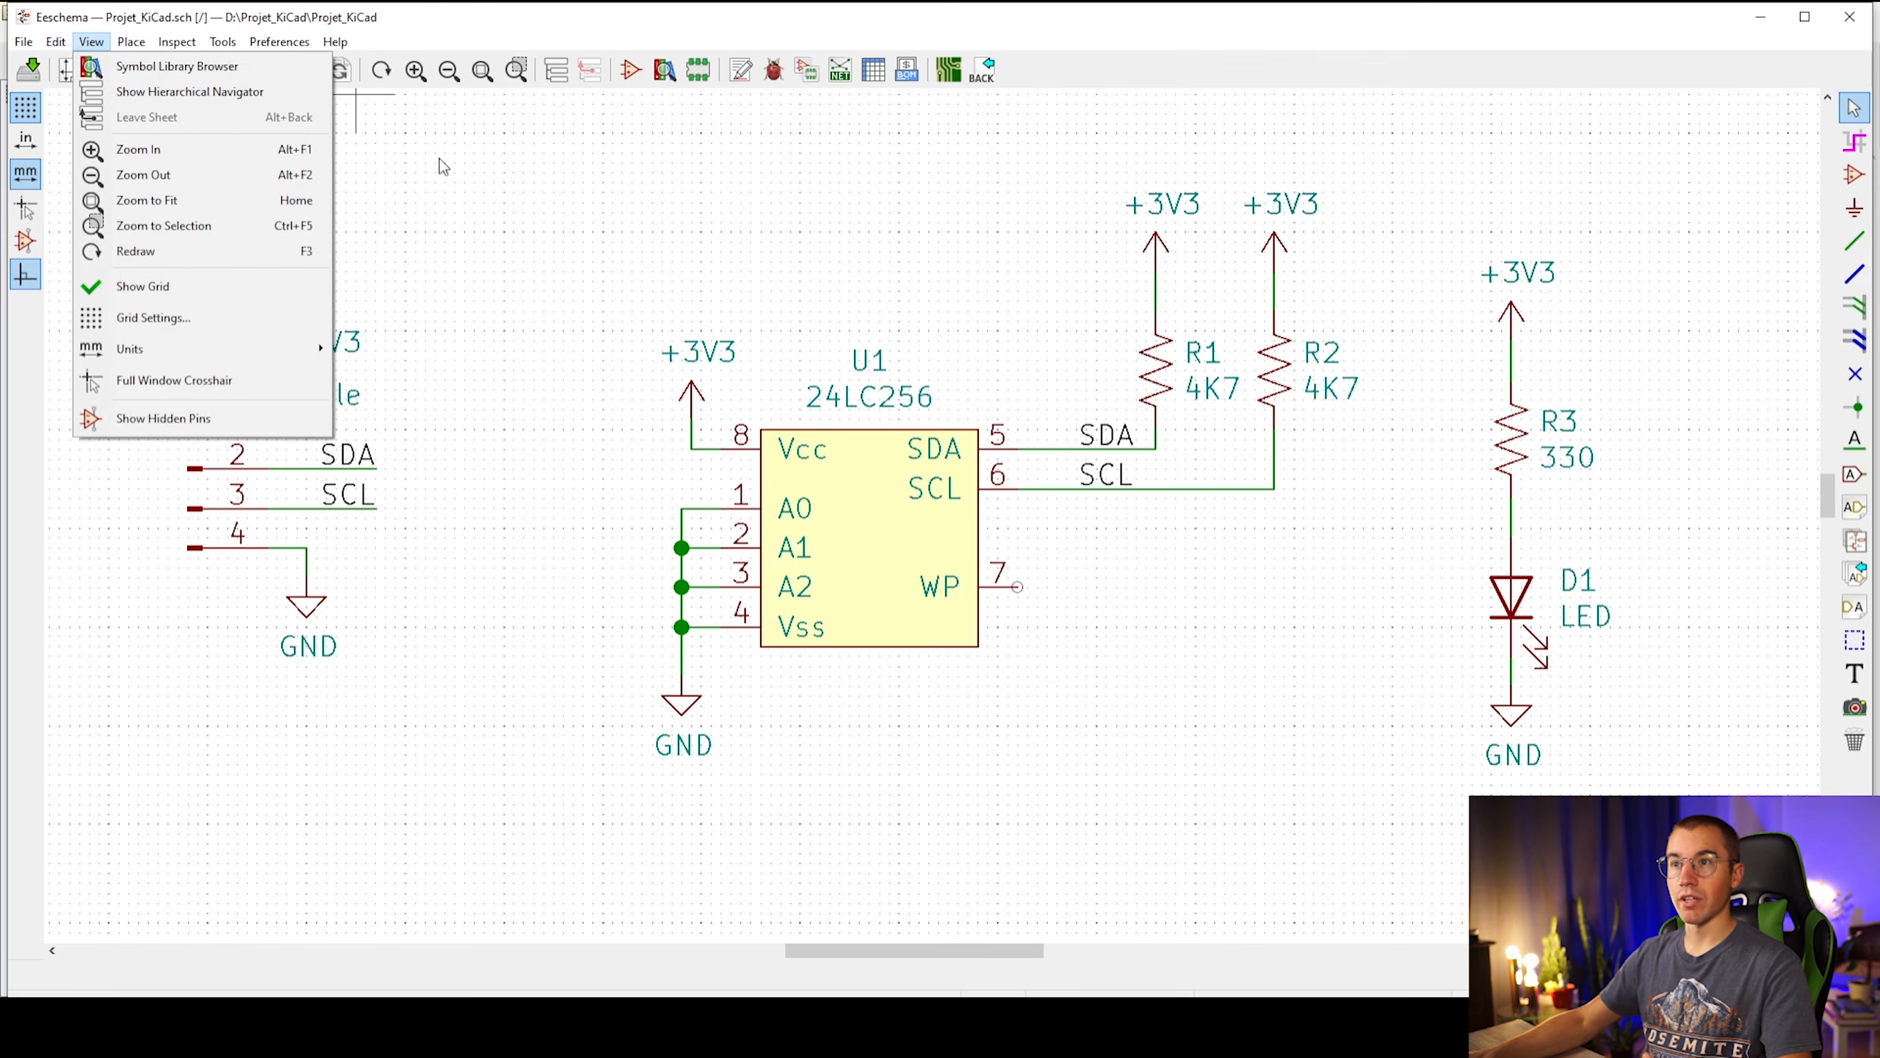
click(549, 241)
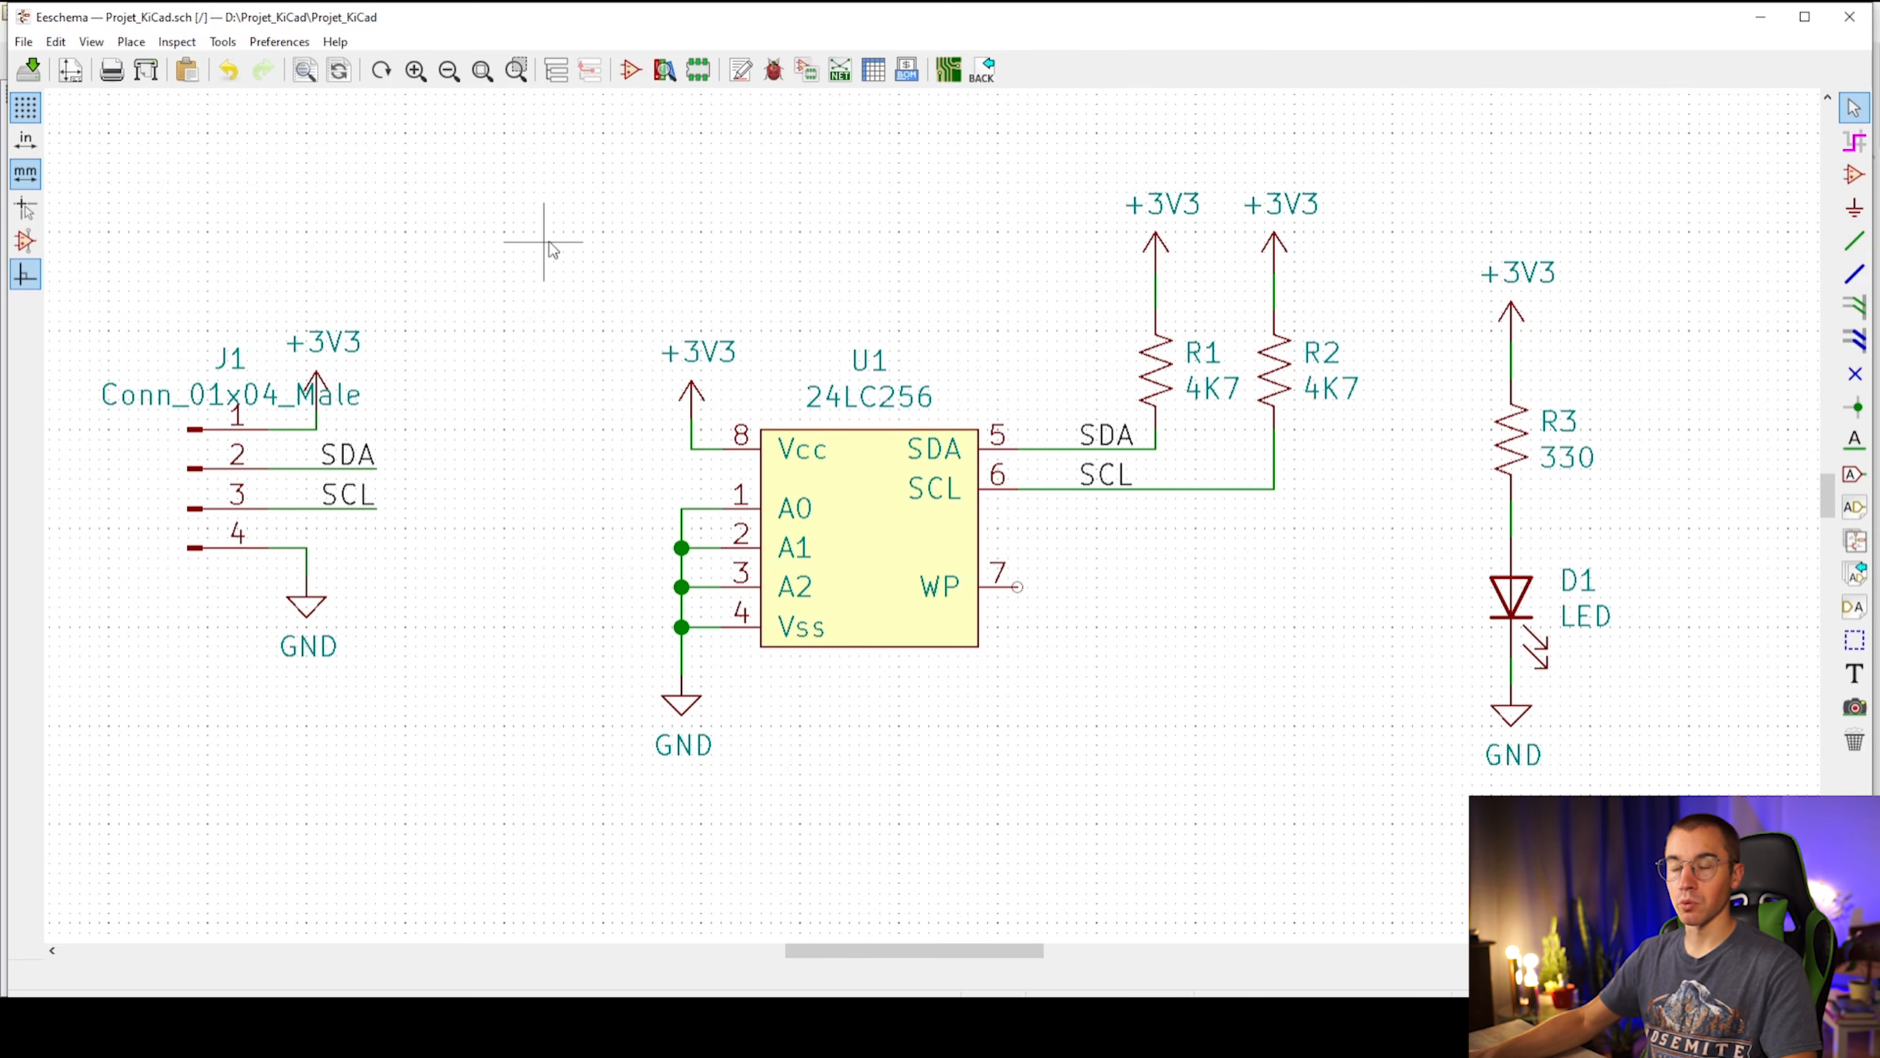
middle_drag(549, 241, 559, 257)
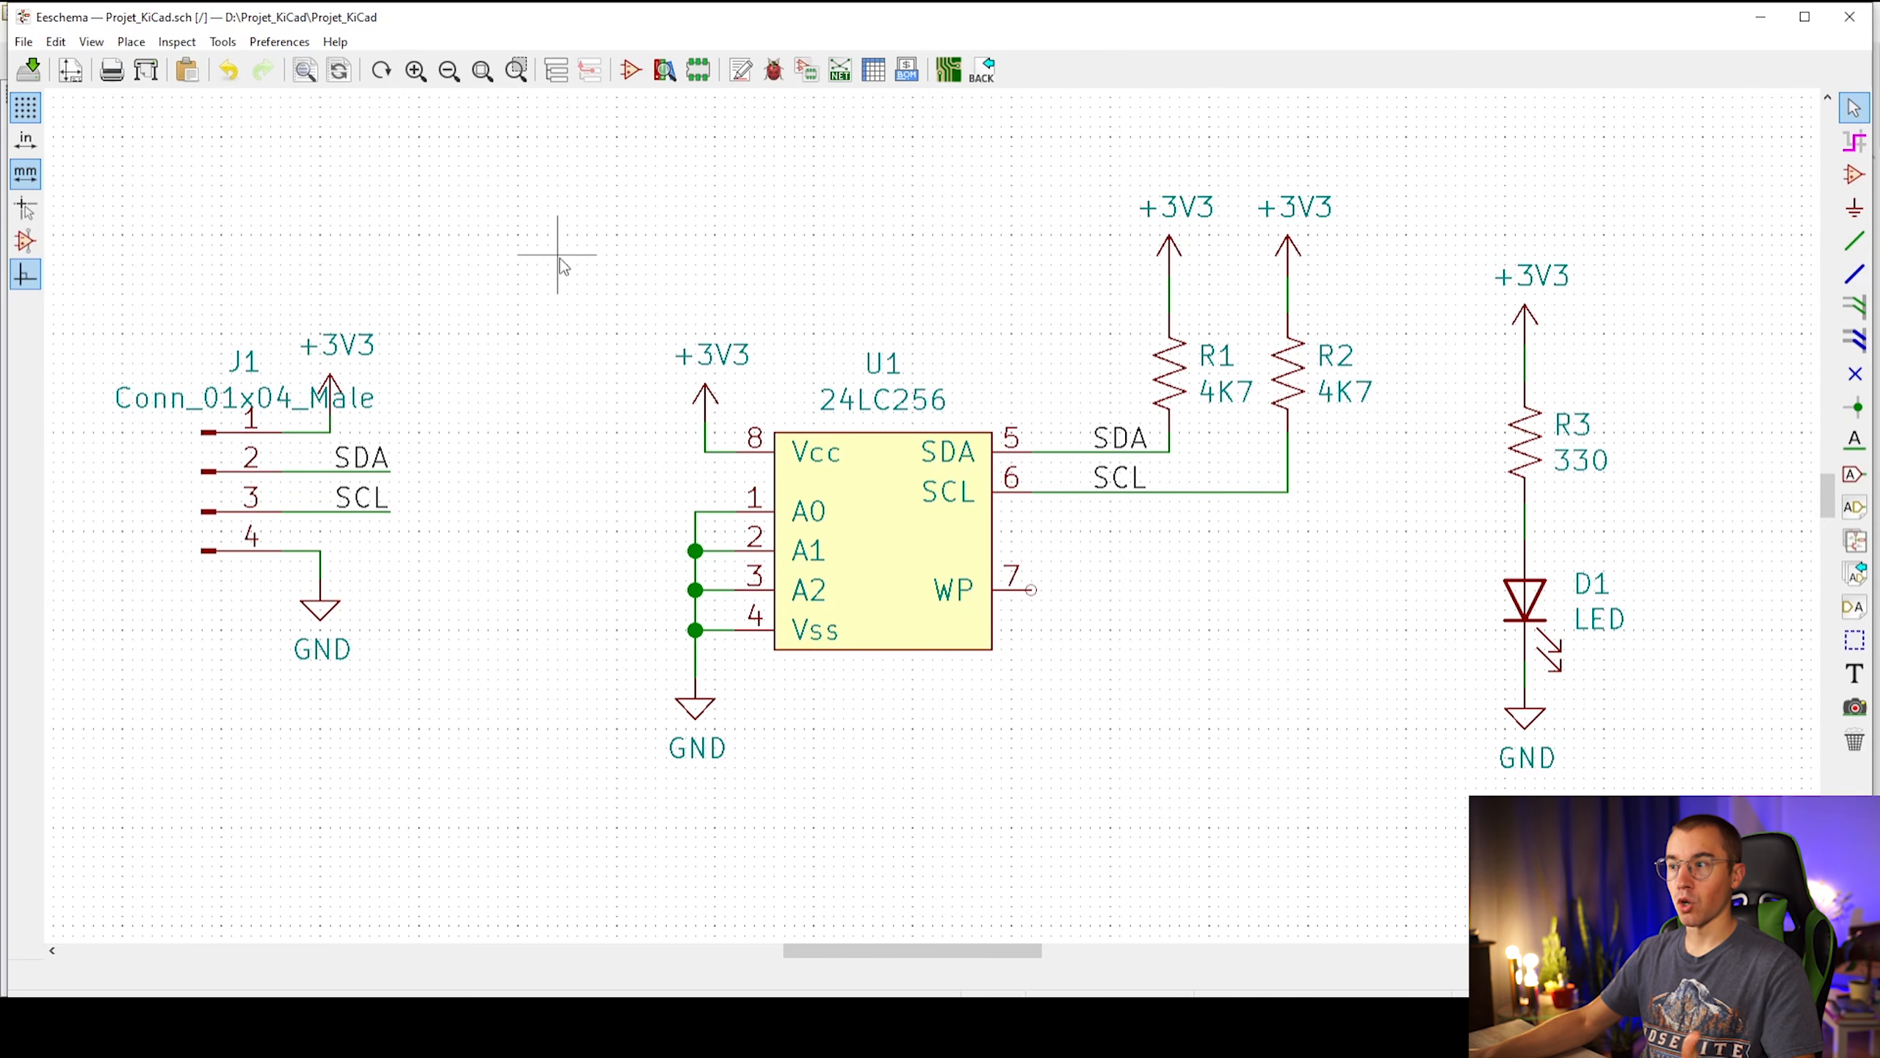